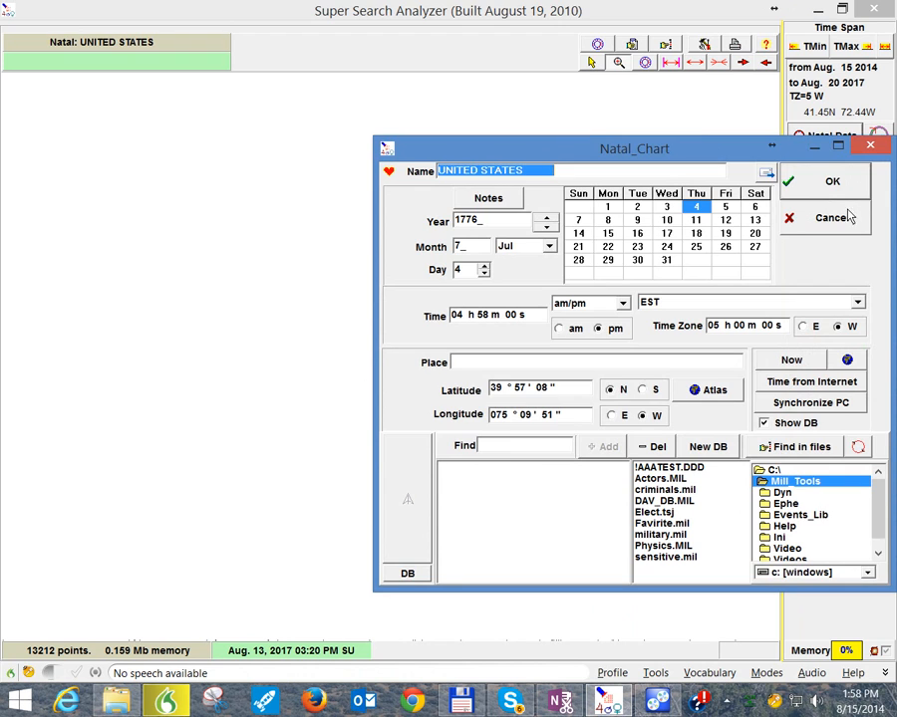
# Step: Accept the UNITED STATES natal chart and set the time span's start to Here and Now
pyautogui.click(819, 184)
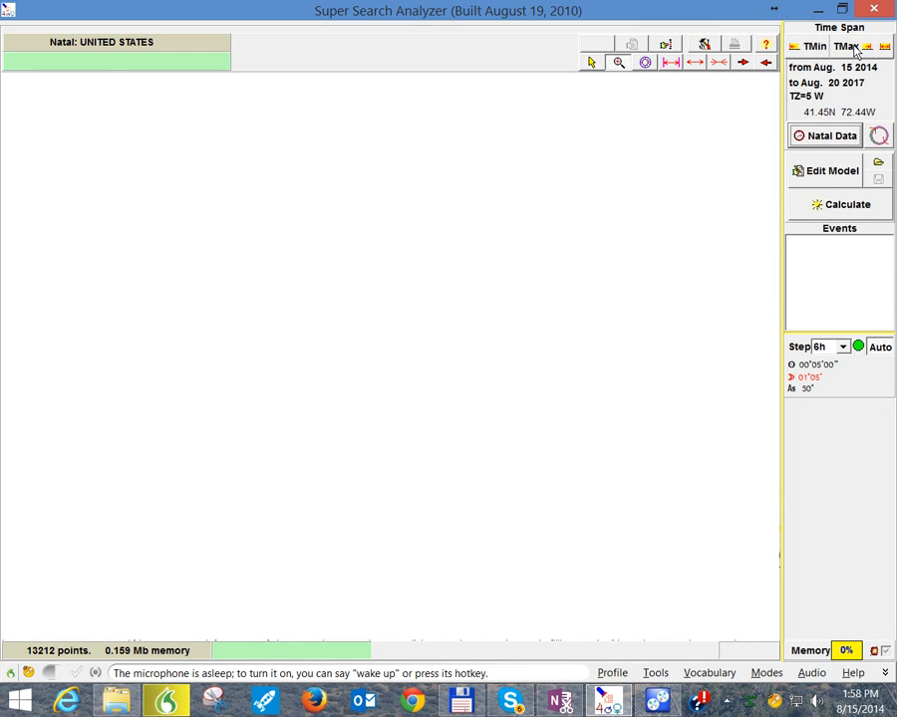
pyautogui.click(807, 47)
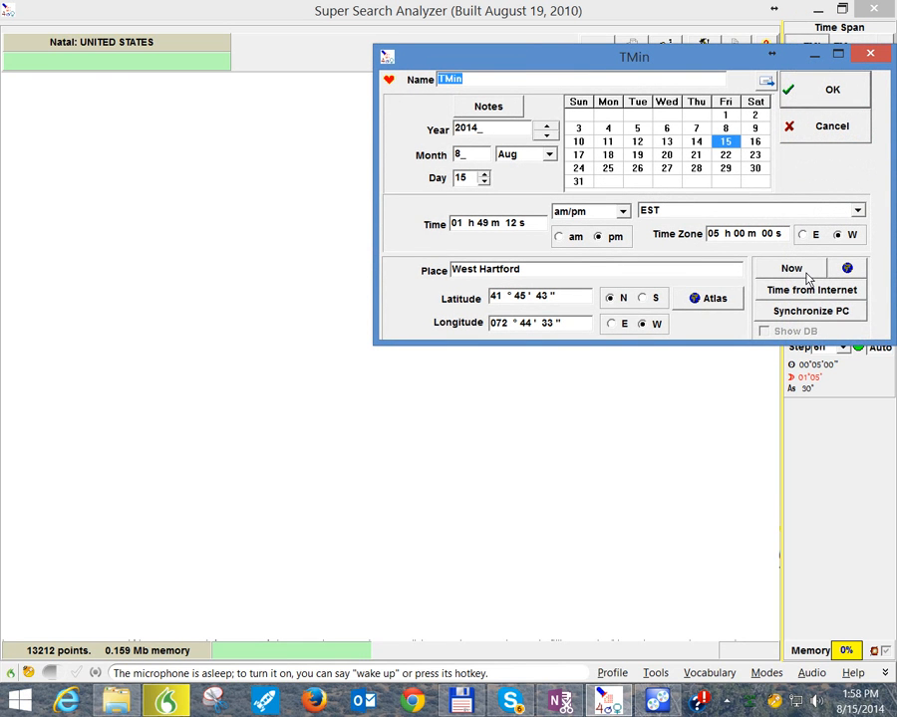
pyautogui.click(805, 274)
pyautogui.click(812, 286)
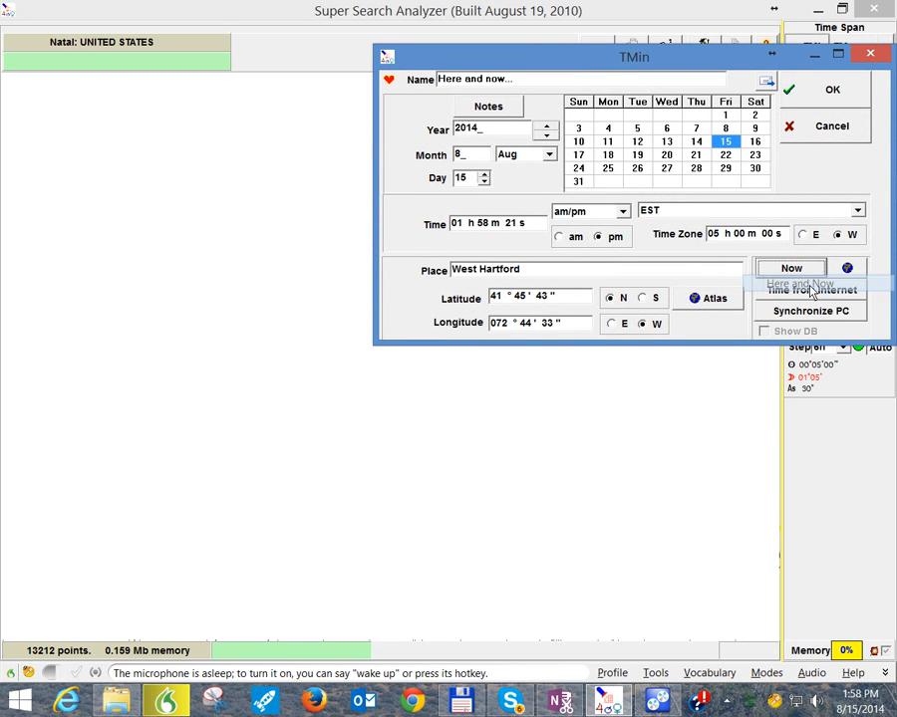
pyautogui.click(797, 87)
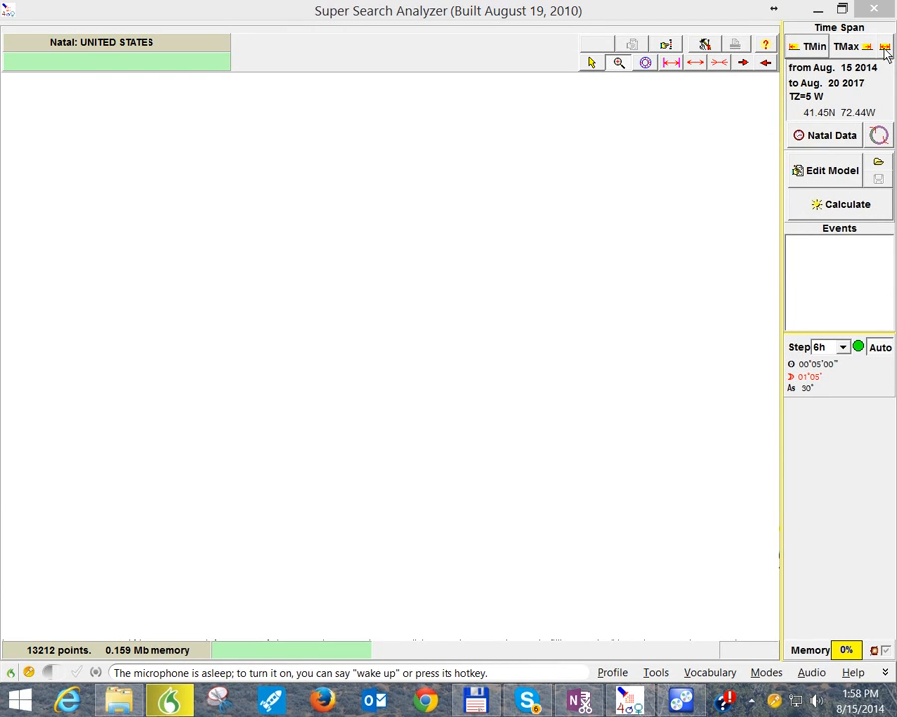
pyautogui.click(885, 52)
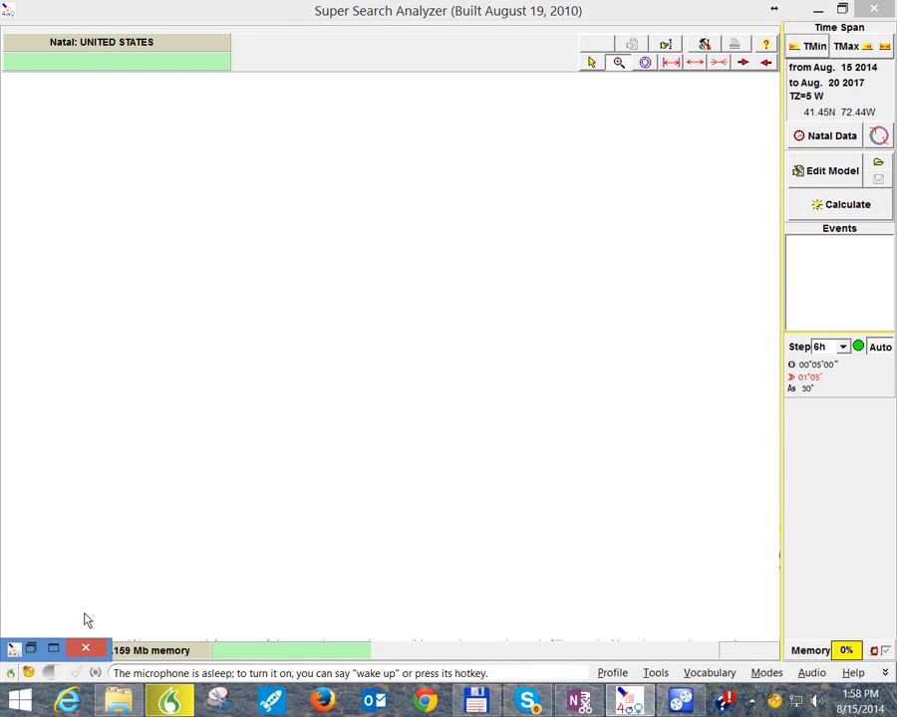
pyautogui.click(52, 651)
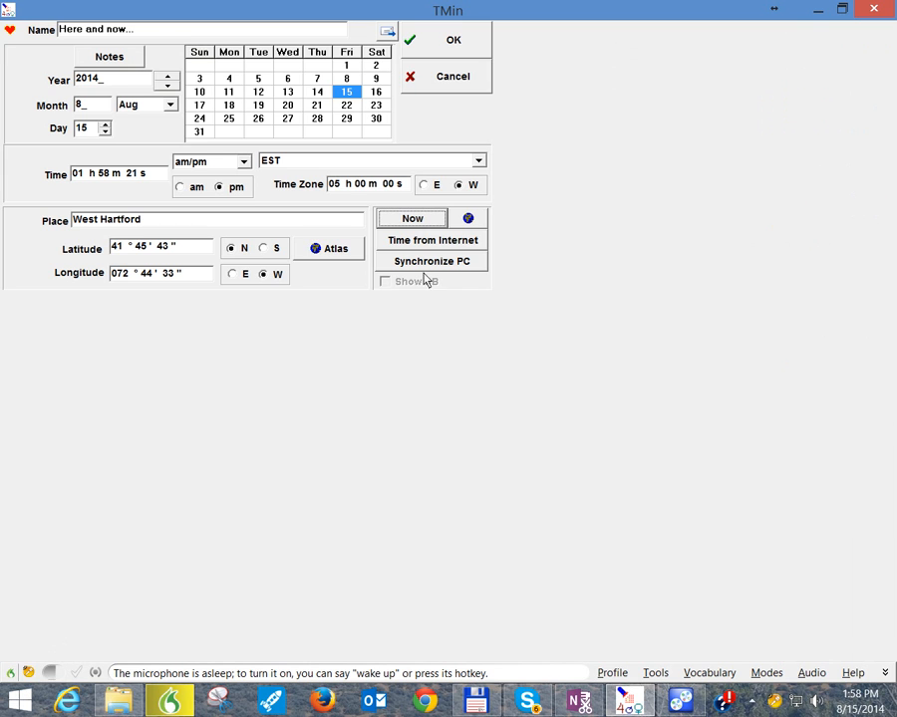
pyautogui.click(842, 9)
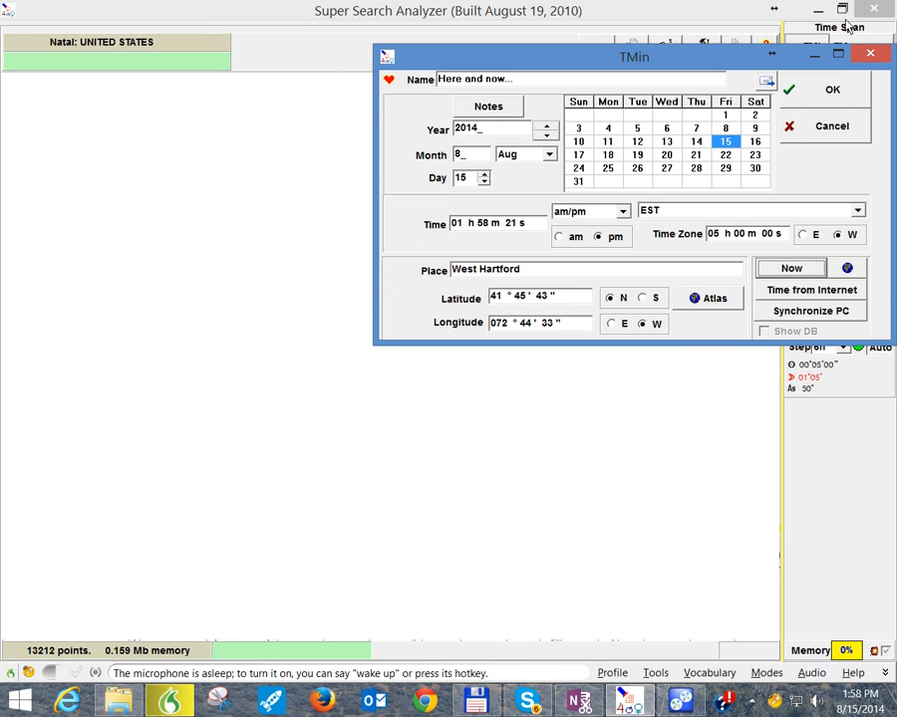
pyautogui.click(825, 88)
# Step: Review the preset time-span lengths and the date, time and place settings of TMax and TMin
pyautogui.click(883, 47)
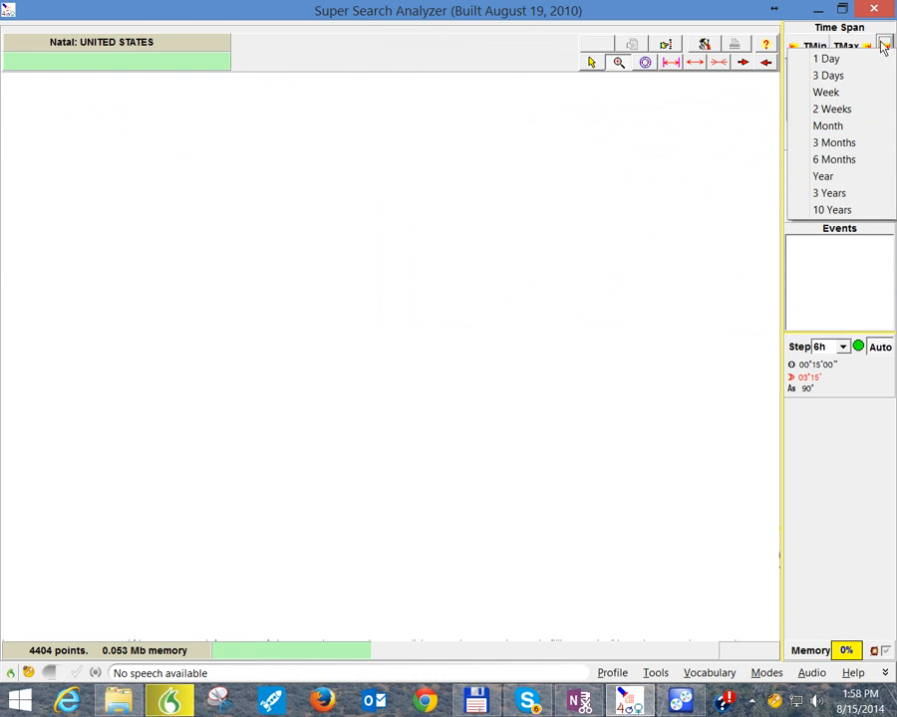
pyautogui.click(719, 153)
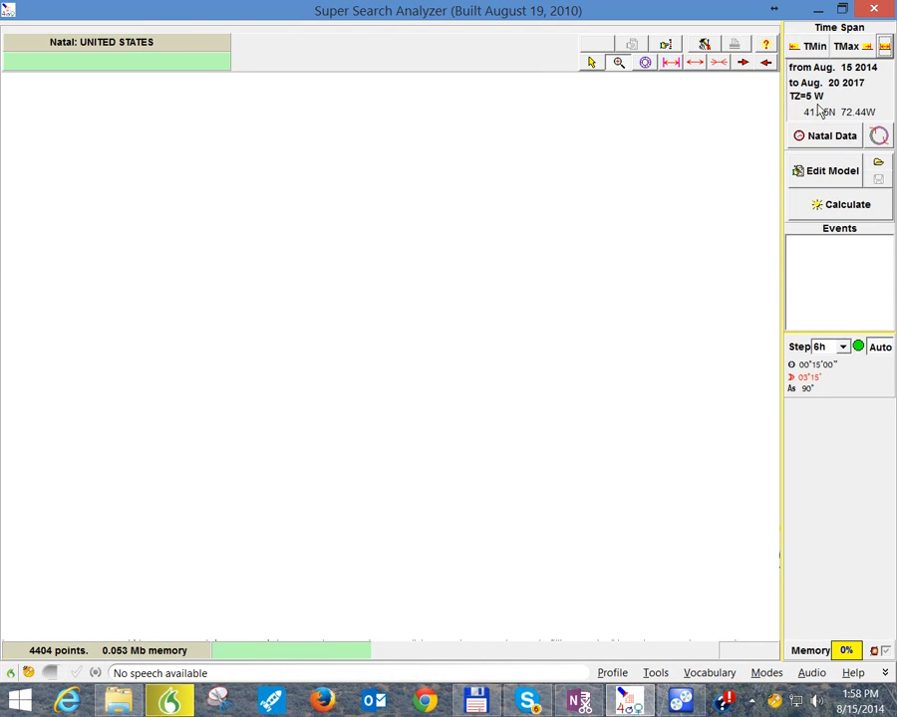
pyautogui.click(846, 47)
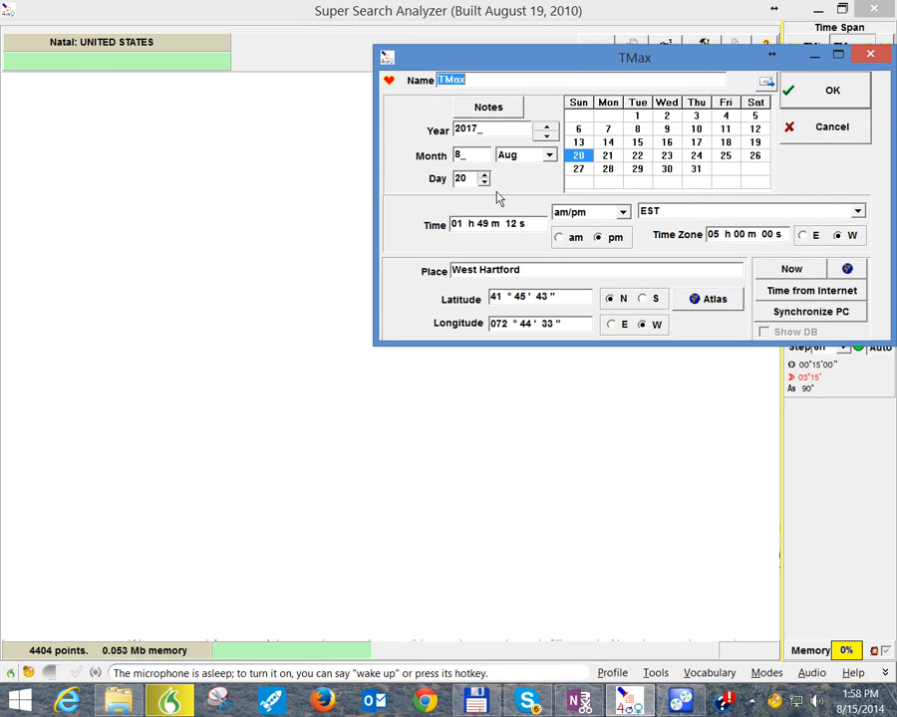
pyautogui.click(841, 98)
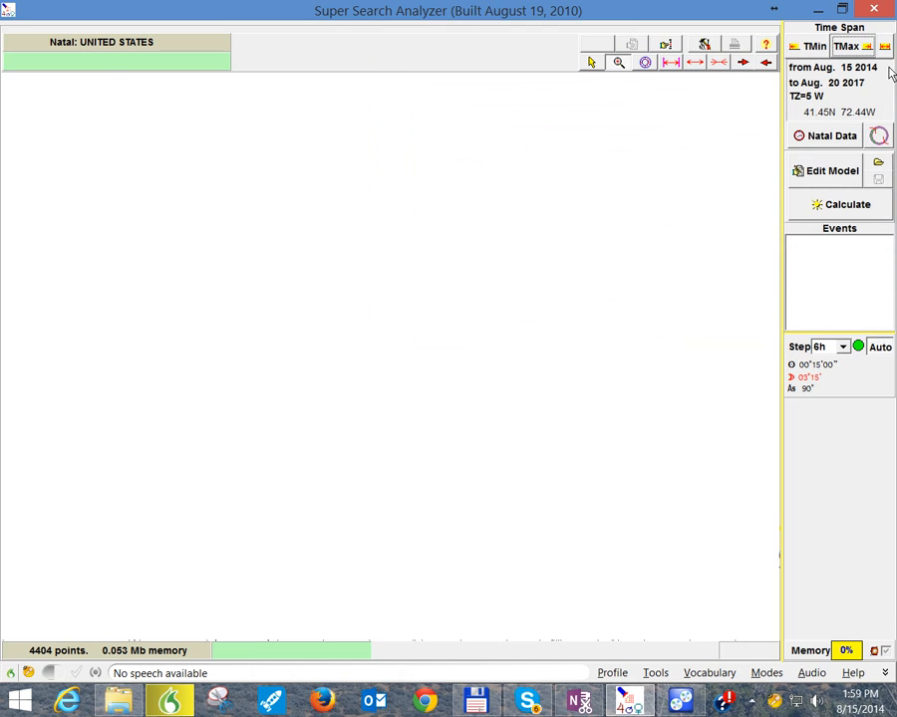
pyautogui.click(809, 47)
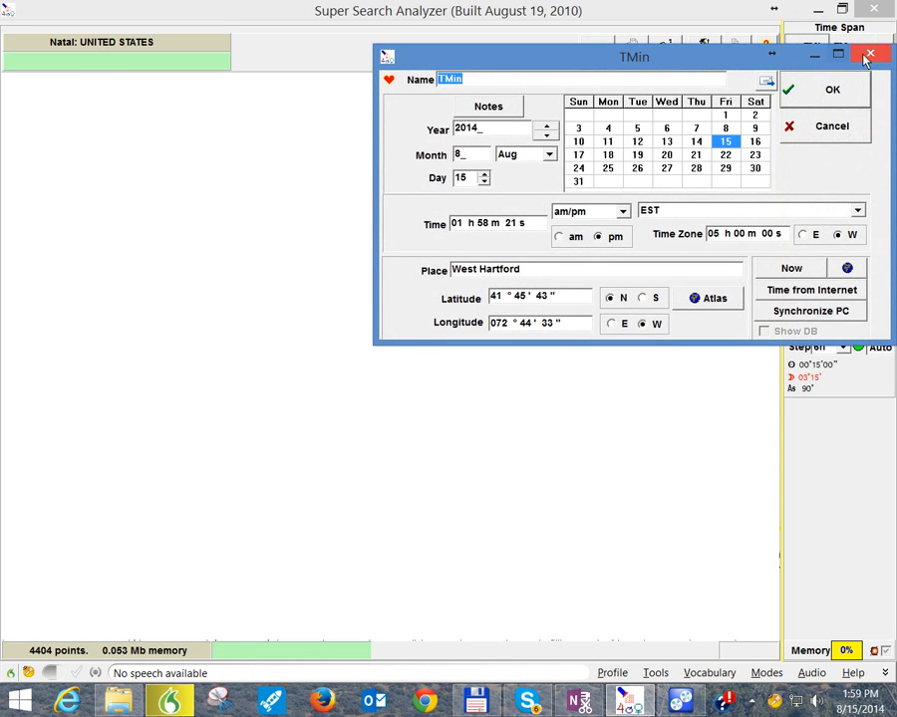
pyautogui.click(871, 56)
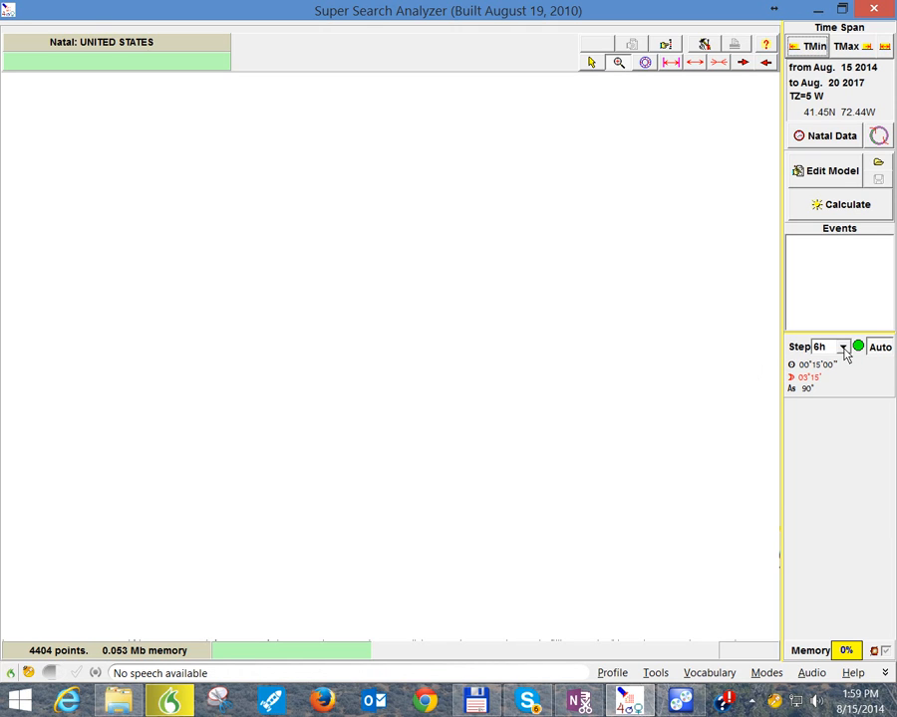
# Step: Set the calculation step to 3d and look through the other available step sizes
pyautogui.click(843, 347)
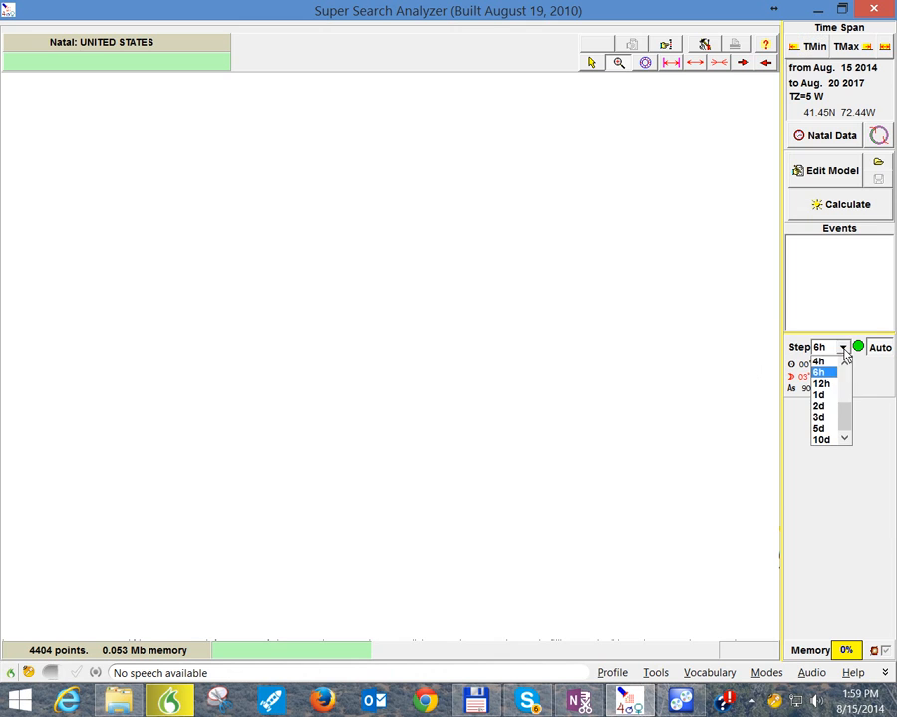
pyautogui.click(833, 415)
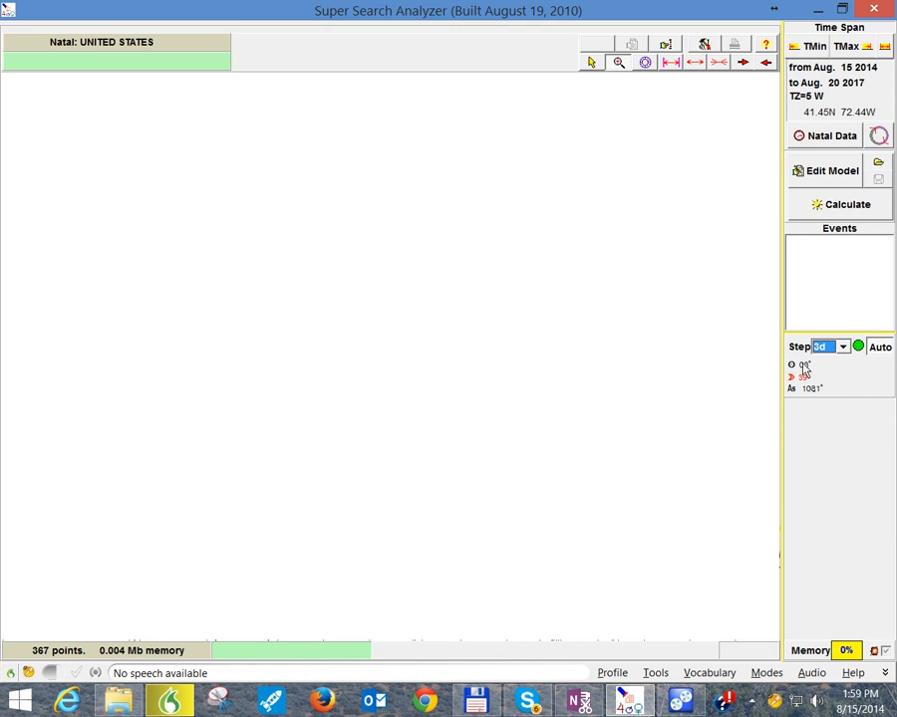
pyautogui.click(842, 347)
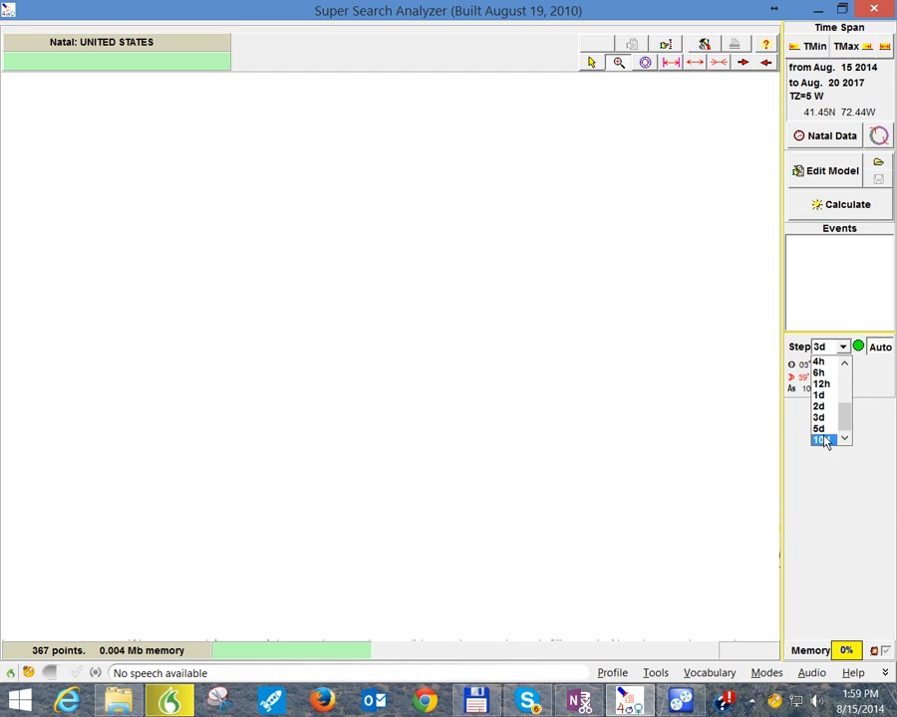
pyautogui.click(687, 420)
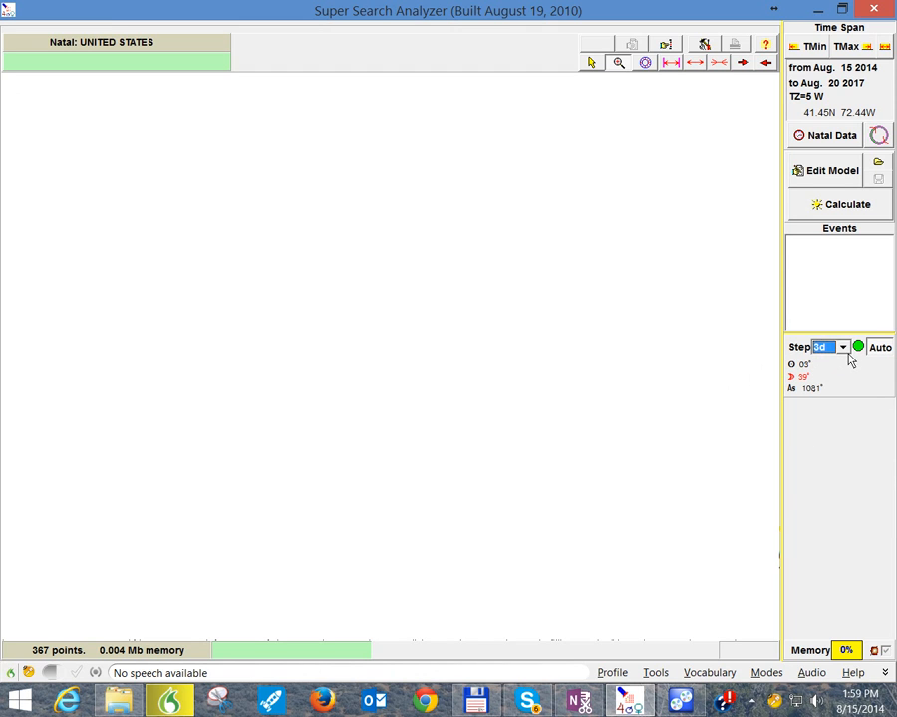
pyautogui.click(843, 347)
pyautogui.moveTo(842, 418)
pyautogui.mouseDown()
pyautogui.moveTo(848, 393)
pyautogui.moveTo(844, 406)
pyautogui.mouseUp()
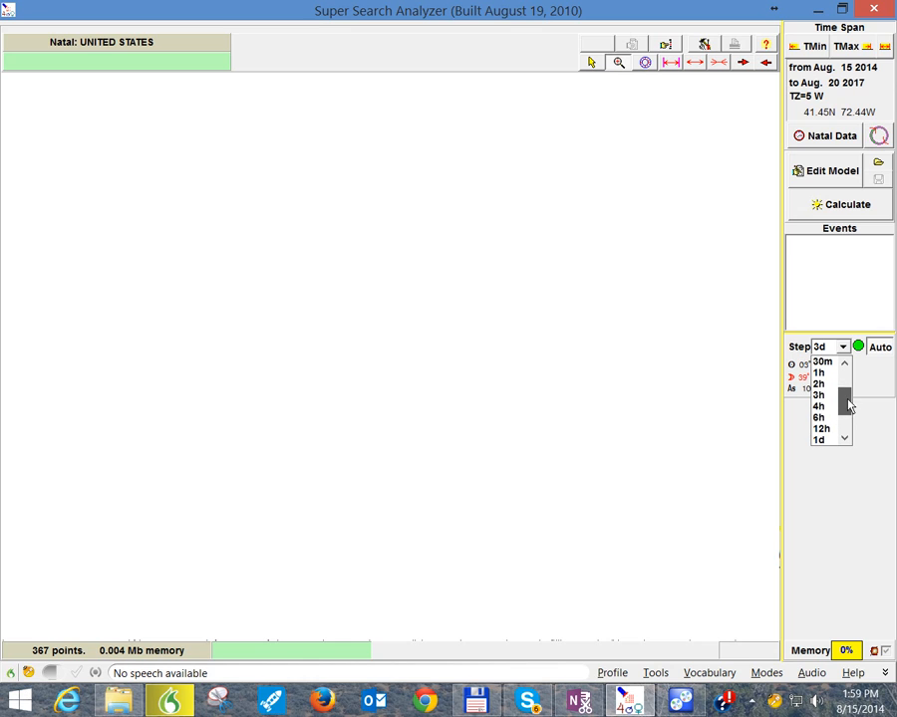
pyautogui.press('Escape')
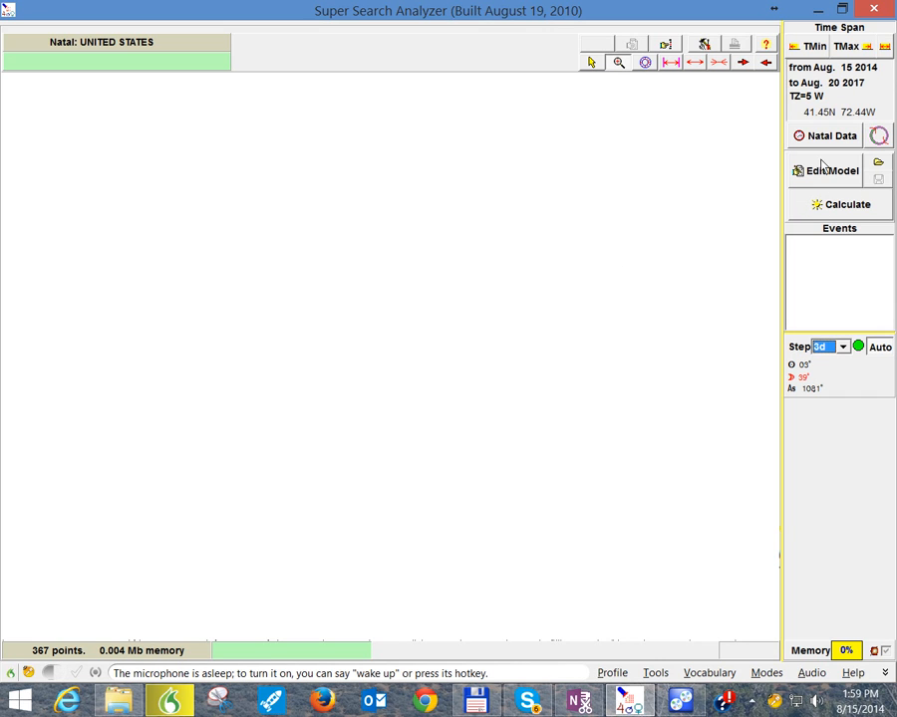
# Step: Look through the complete list of help videos in an enlarged Help window and close it
pyautogui.click(765, 47)
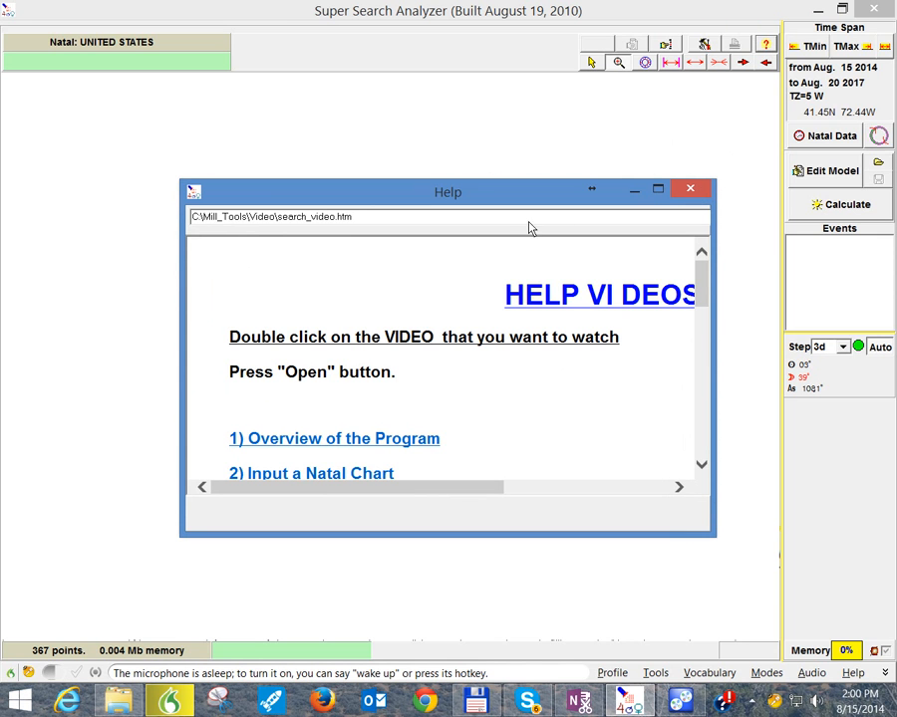
pyautogui.scroll(-3, 409, 66)
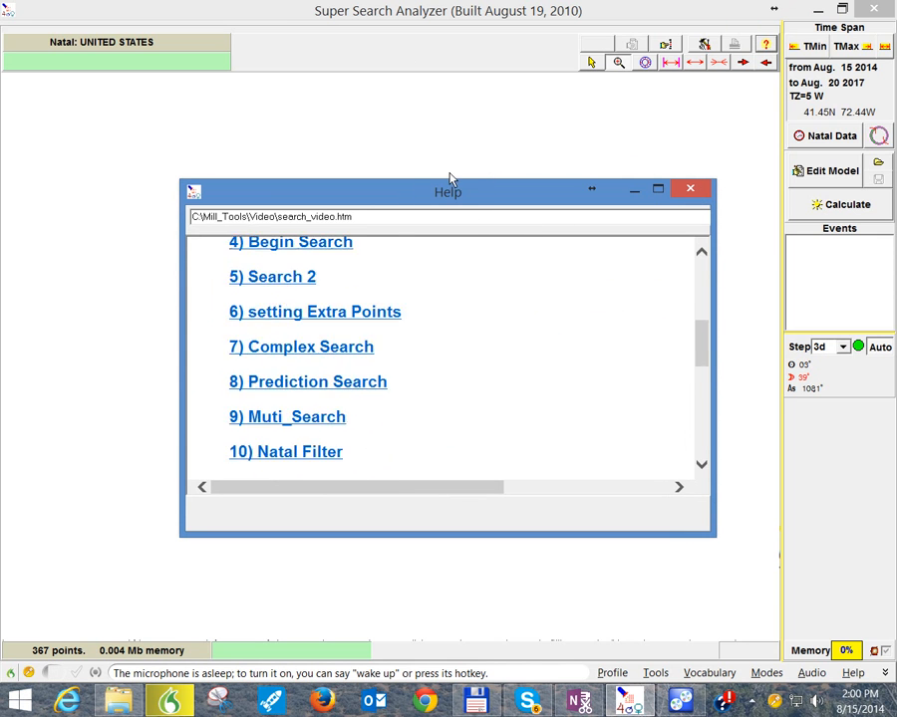
pyautogui.doubleClick(449, 186)
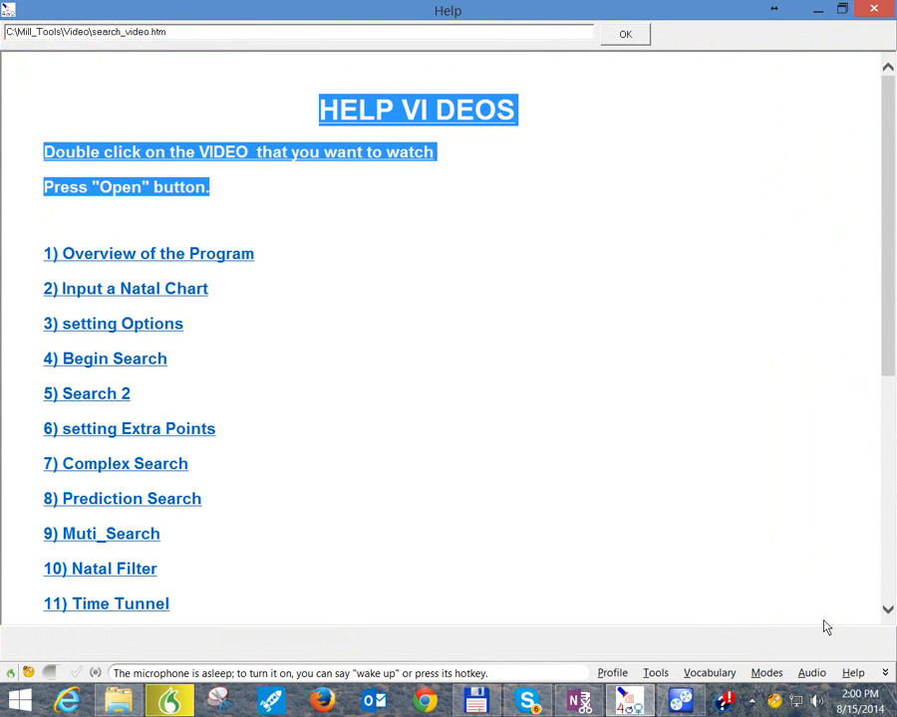
pyautogui.click(888, 612)
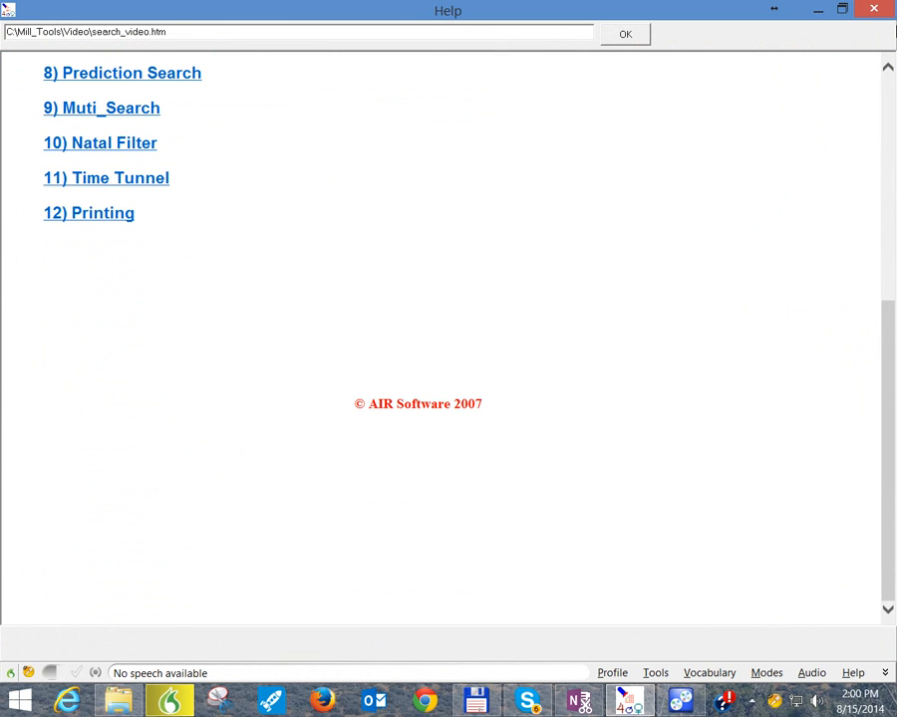
pyautogui.click(886, 70)
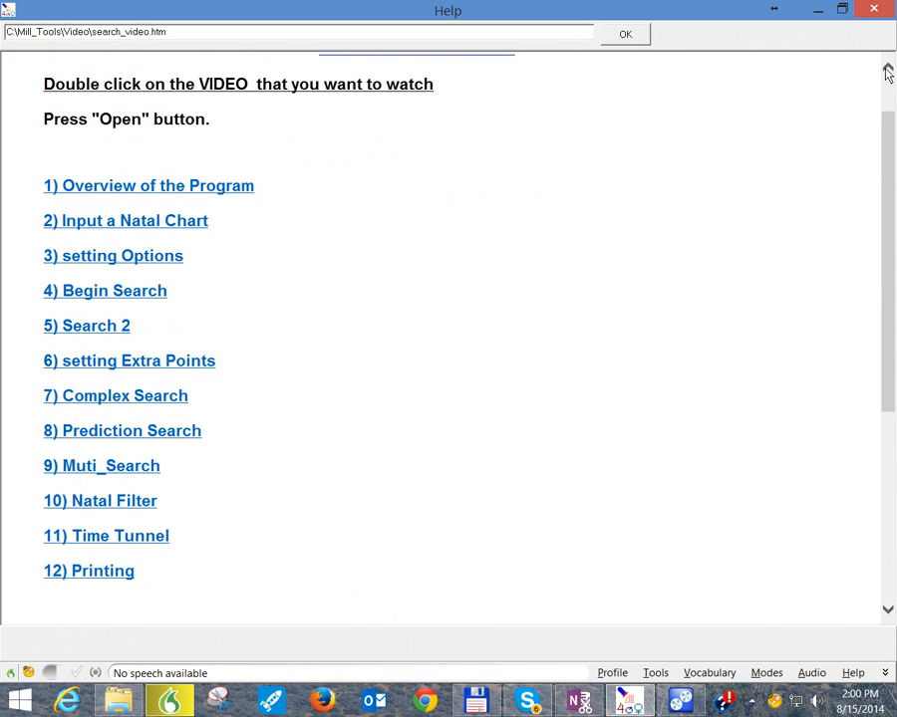
pyautogui.click(888, 71)
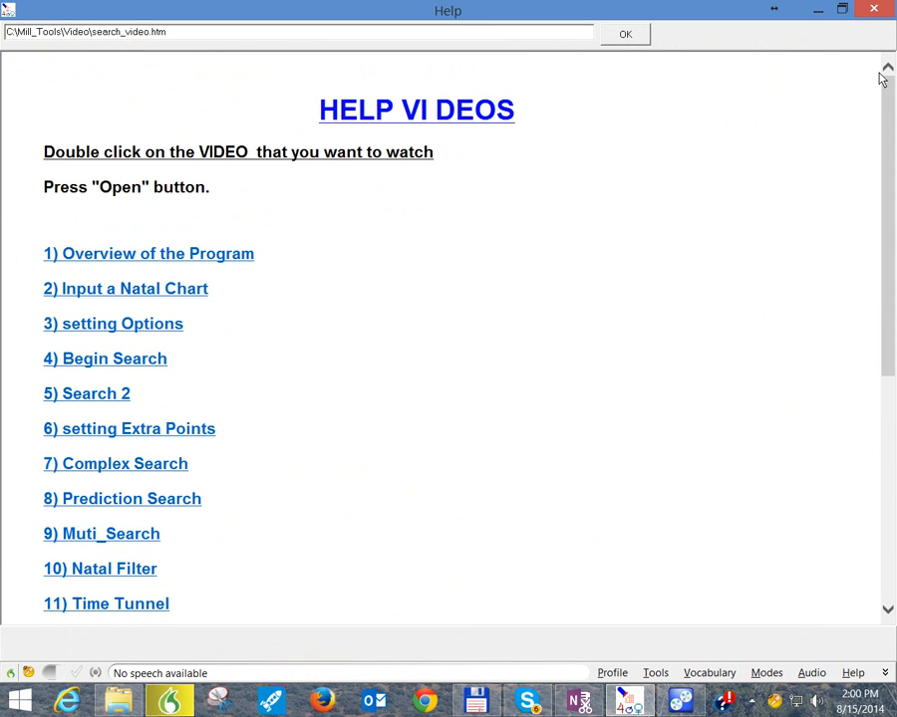
pyautogui.click(877, 12)
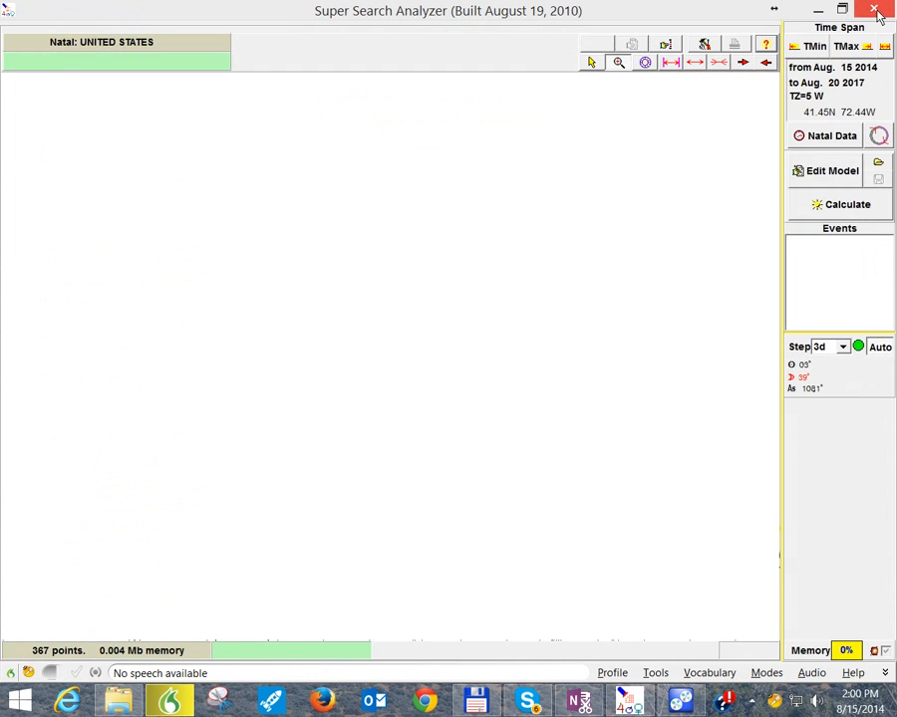
# Step: Examine the ephemeris, customizable object and house system options, as well as the Charts Filter window, without changing anything
pyautogui.click(703, 47)
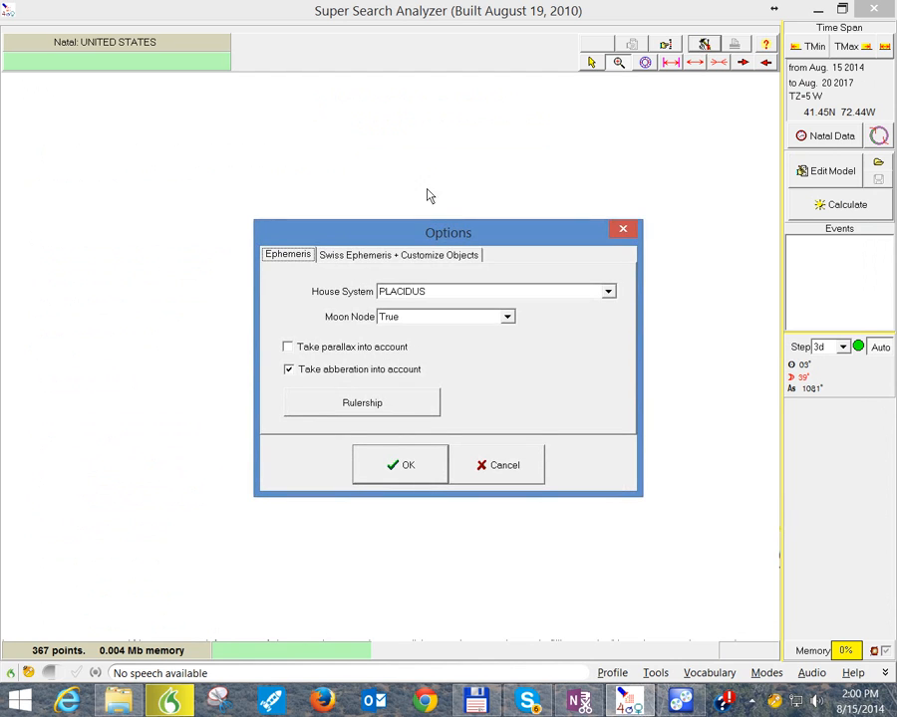
pyautogui.click(431, 258)
pyautogui.click(289, 258)
pyautogui.click(609, 292)
pyautogui.click(609, 292)
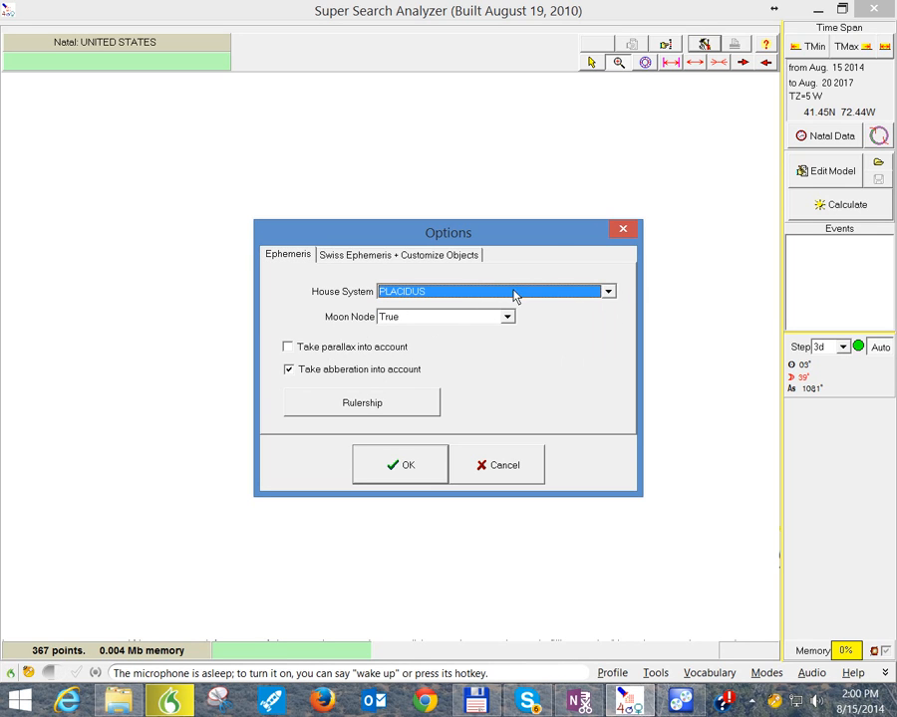
pyautogui.click(621, 239)
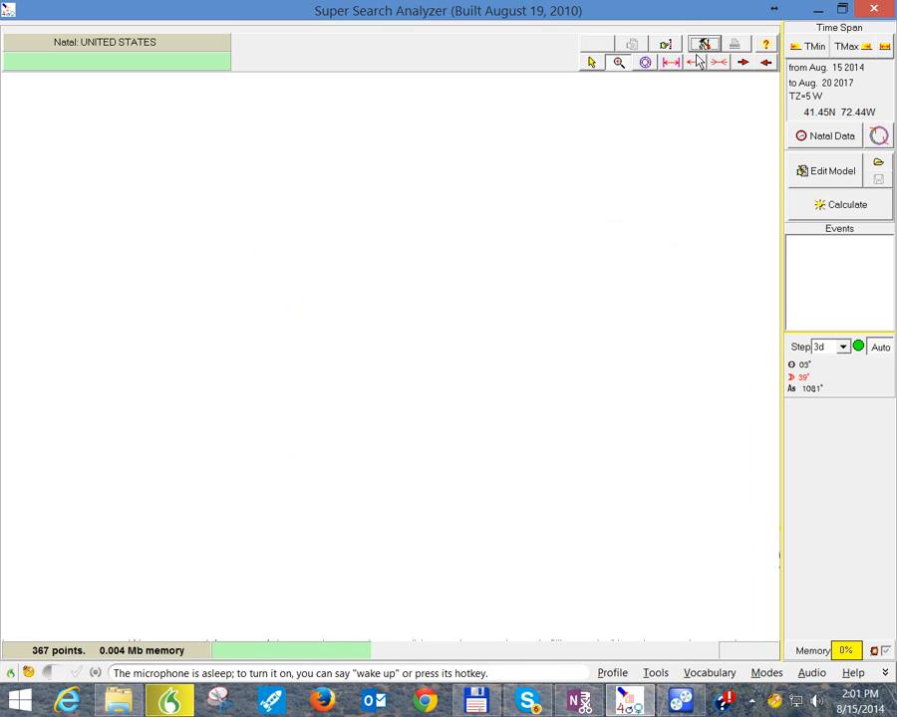
pyautogui.click(666, 46)
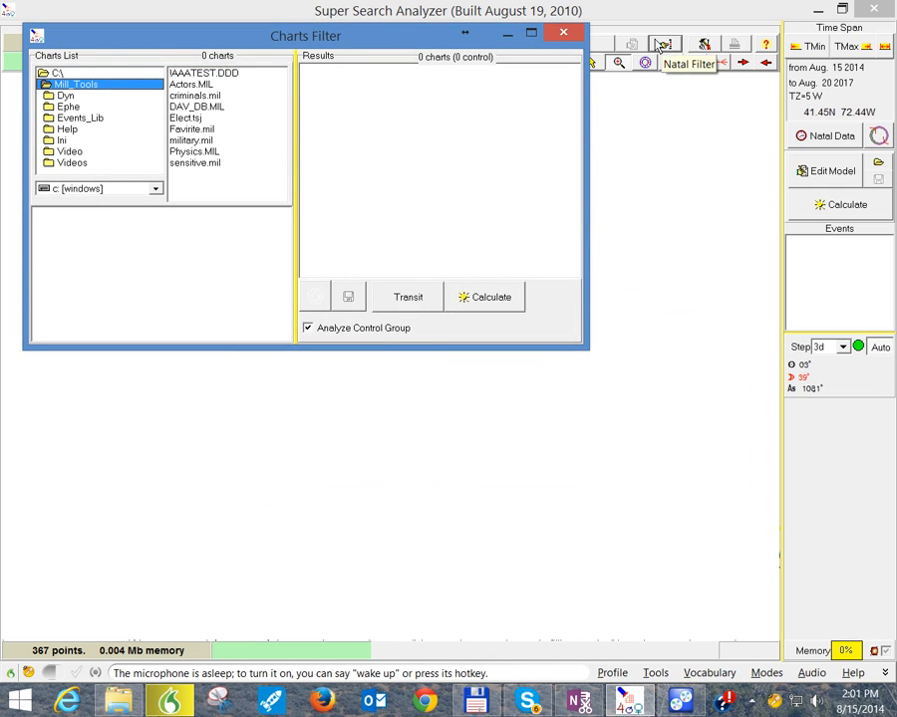
pyautogui.click(562, 33)
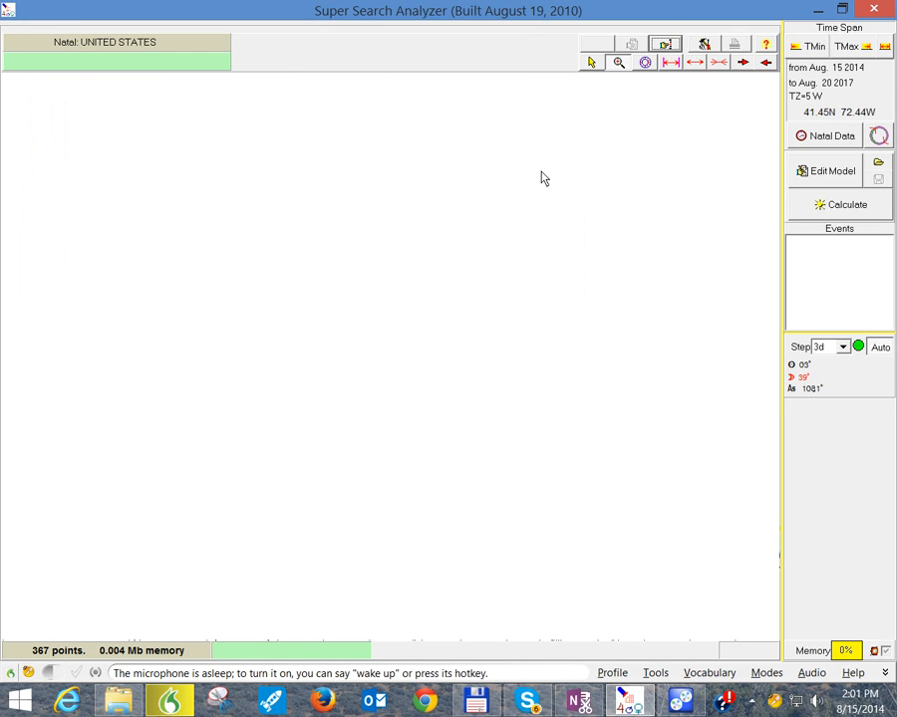
# Step: View the natal chart as a wheel, return to the blank graph area, and accept the current ephemeris options
pyautogui.click(645, 63)
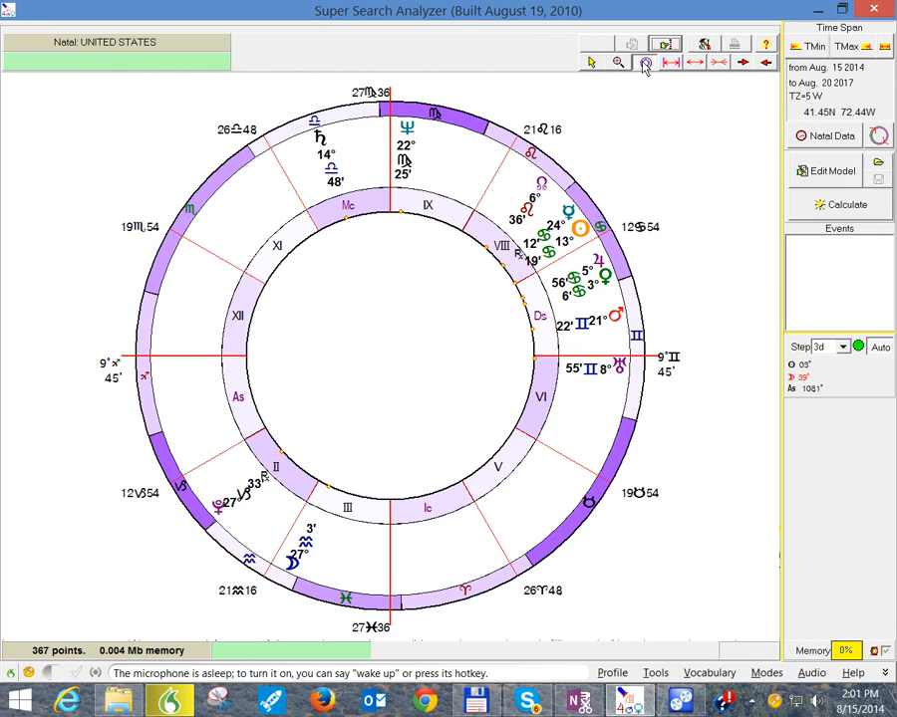
pyautogui.click(590, 63)
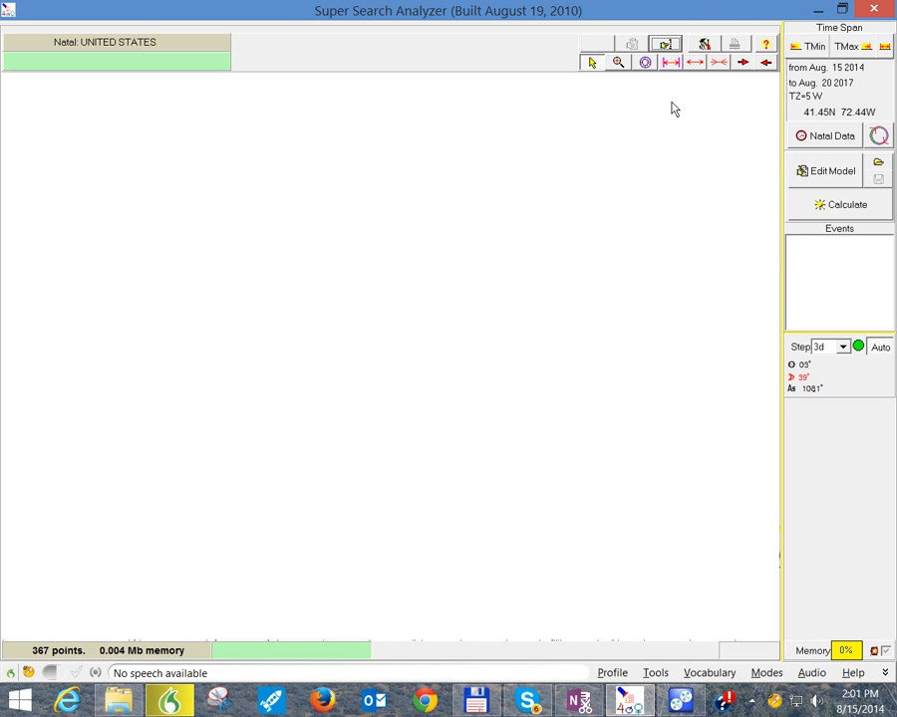
pyautogui.click(704, 45)
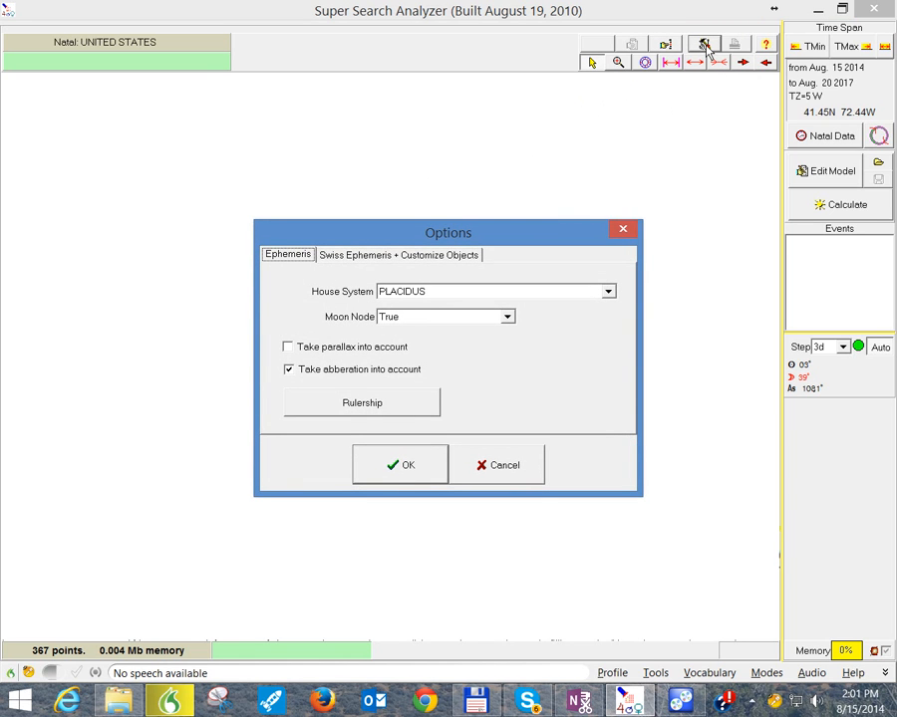
pyautogui.click(400, 465)
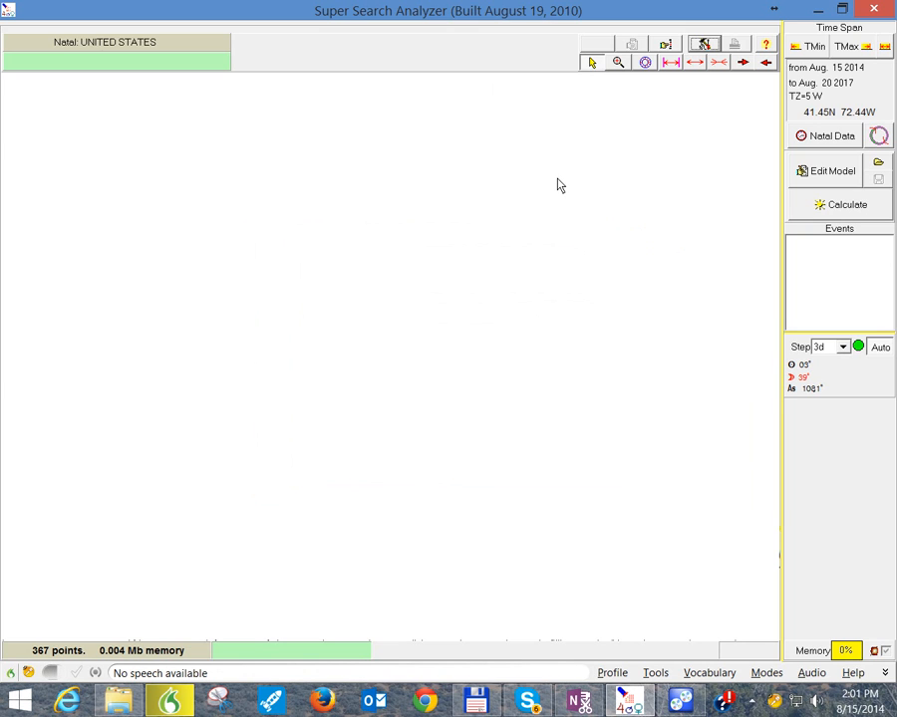
# Step: Start a Position criterion in the Astro Model Editor with Sun and Moon selected as its planets
pyautogui.click(827, 171)
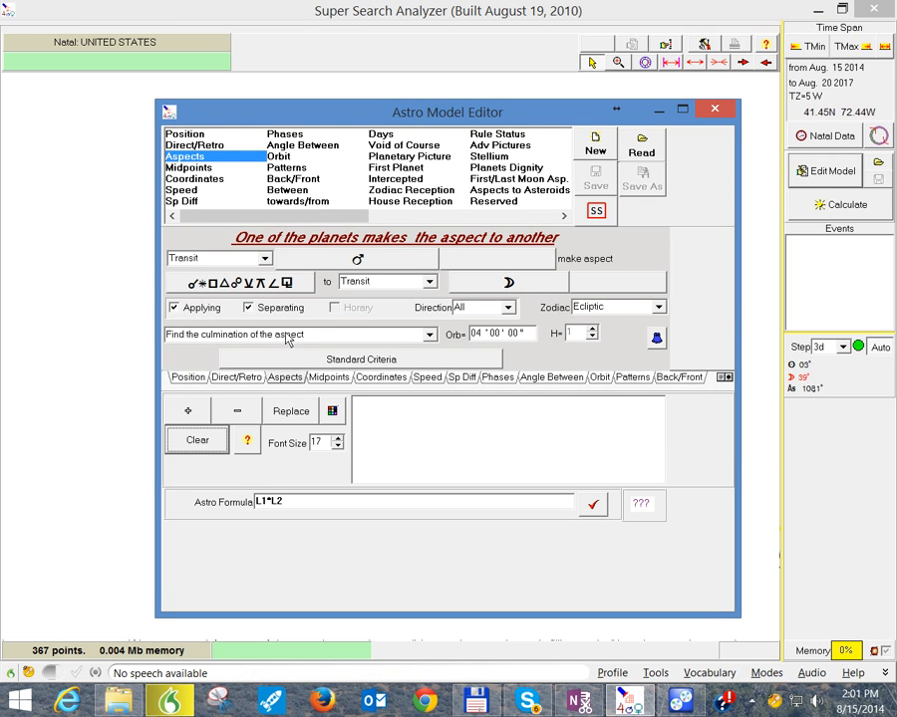
pyautogui.click(192, 138)
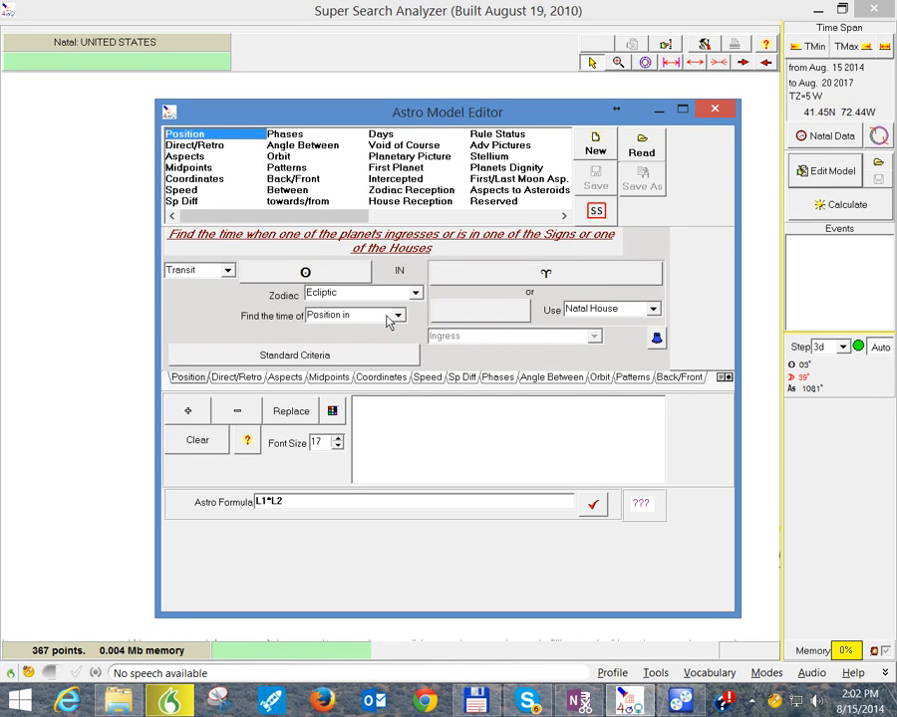
pyautogui.click(341, 279)
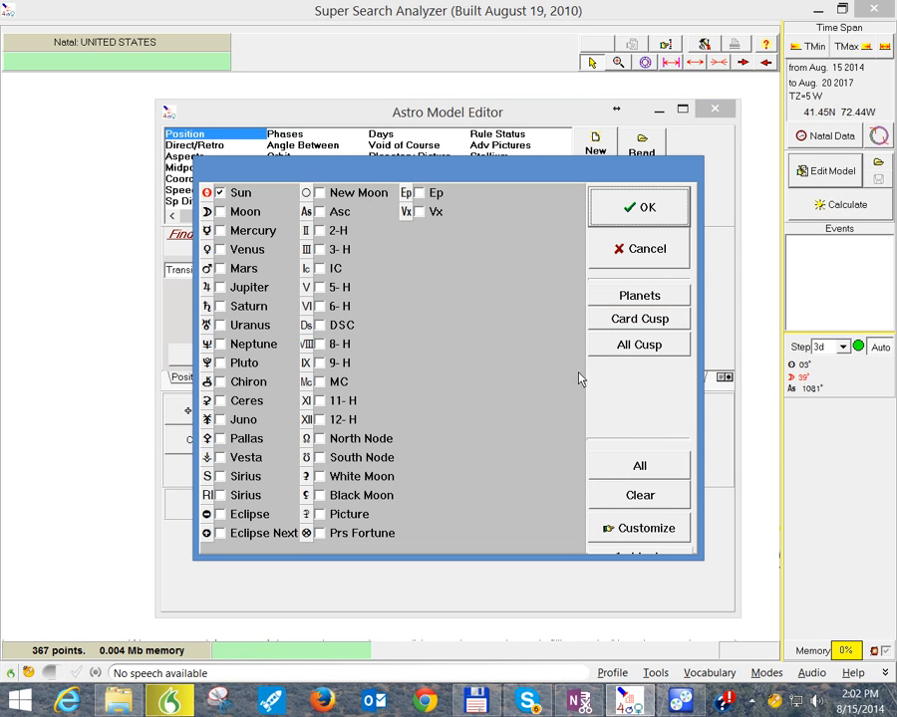
pyautogui.click(640, 207)
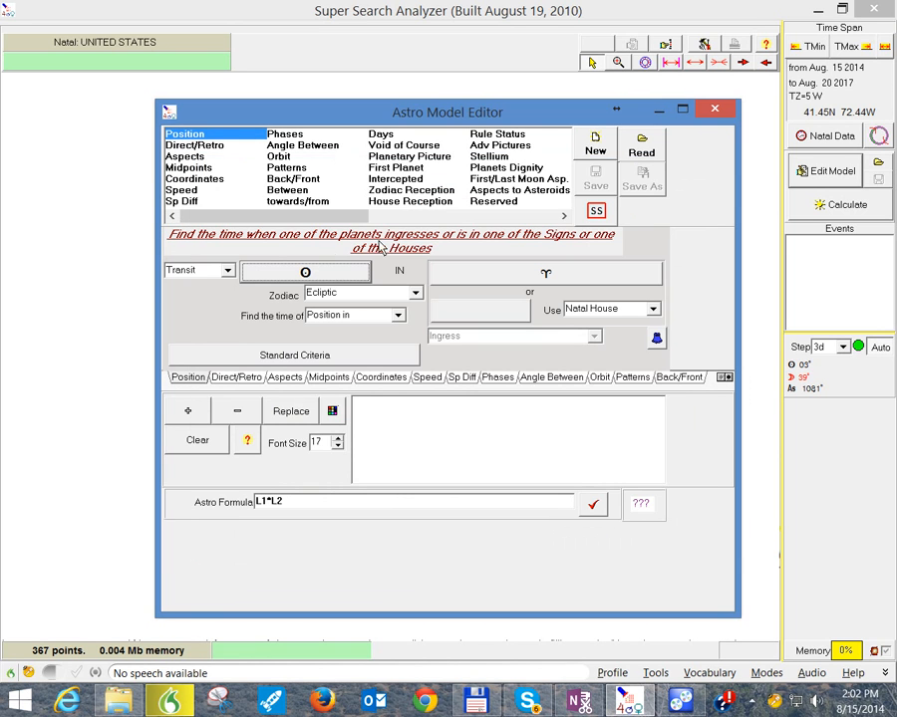
pyautogui.click(326, 271)
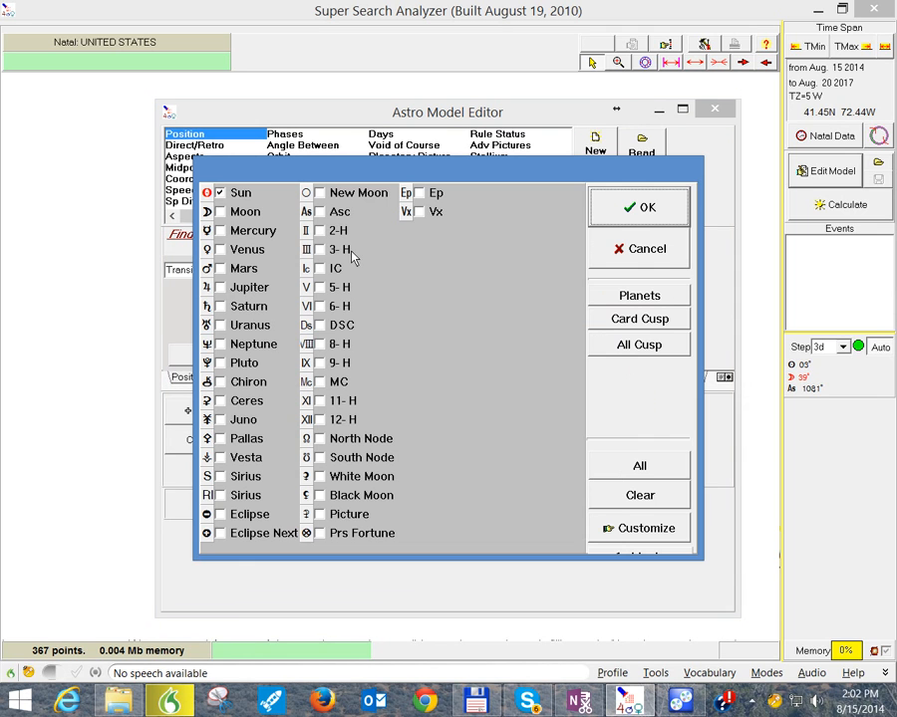
pyautogui.click(220, 193)
pyautogui.click(222, 214)
pyautogui.click(220, 194)
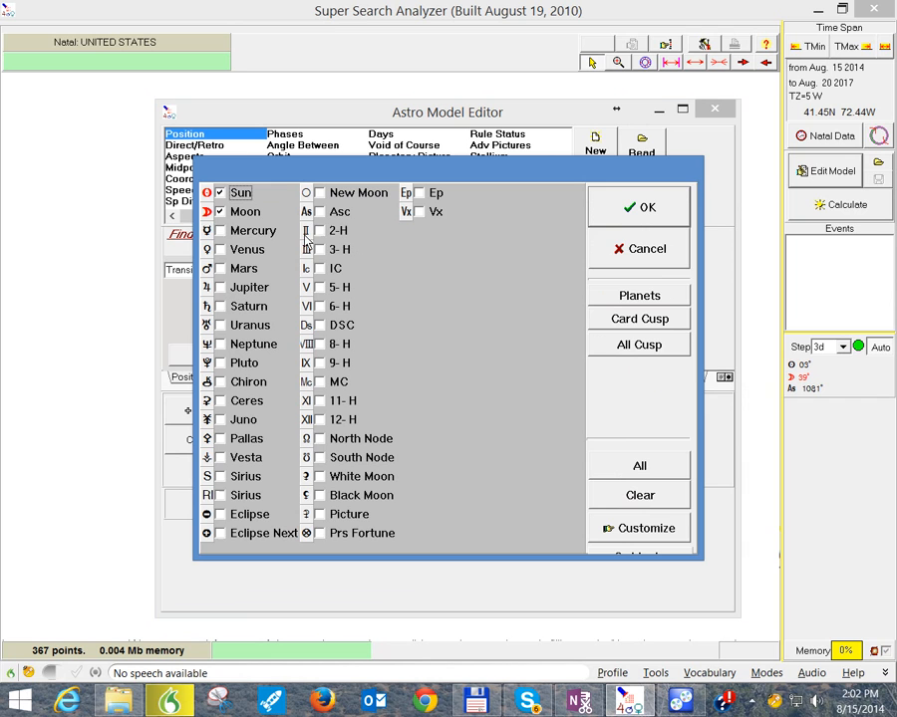
pyautogui.click(634, 221)
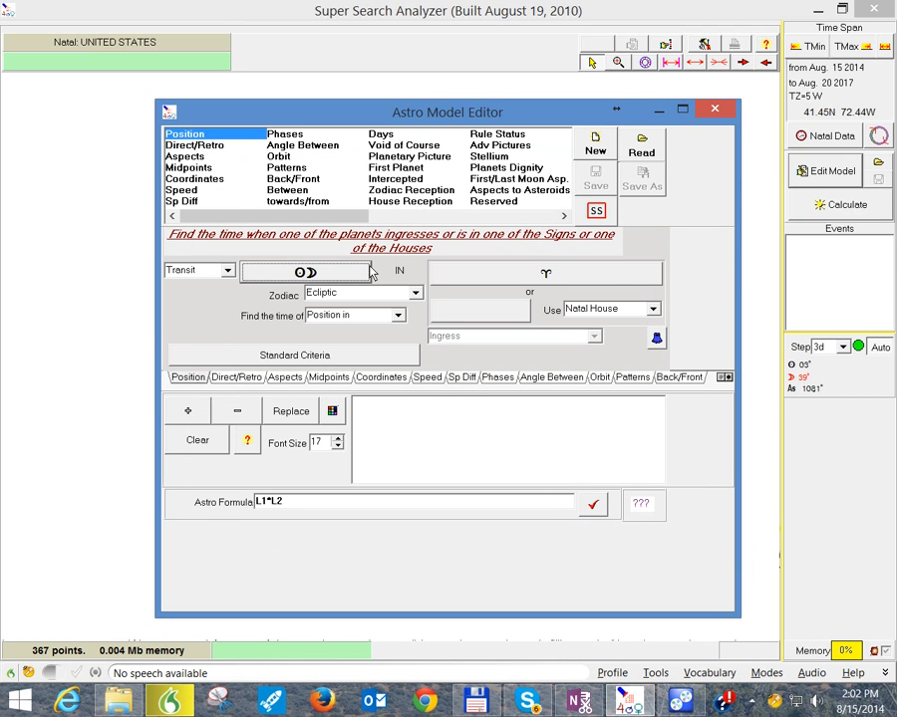
# Step: Look through the zodiac sign and house choices of the Position criterion, leaving Aries as the selected sign
pyautogui.click(551, 273)
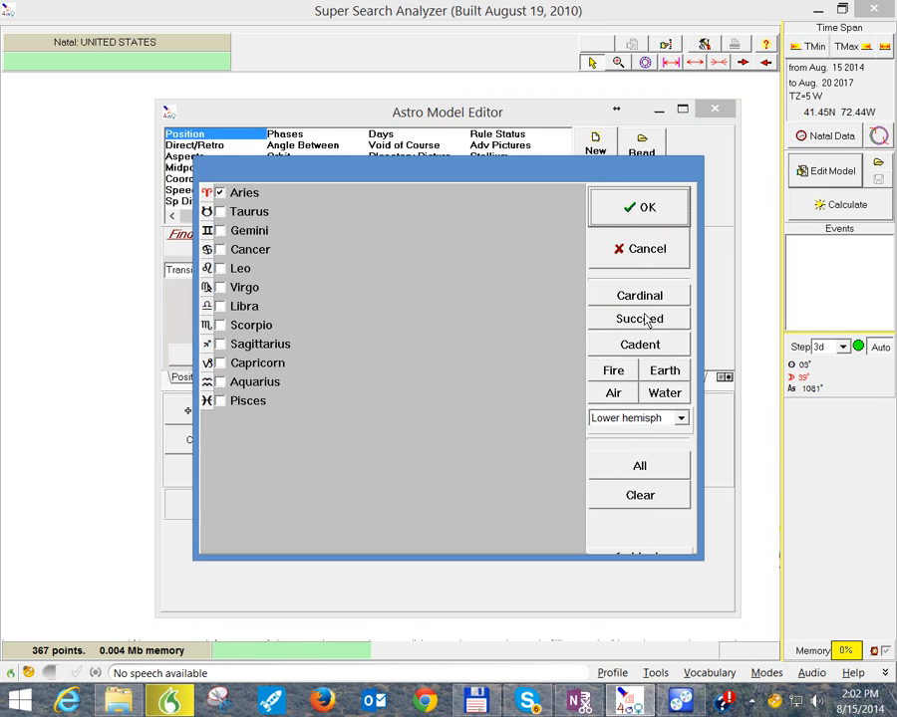
pyautogui.click(647, 469)
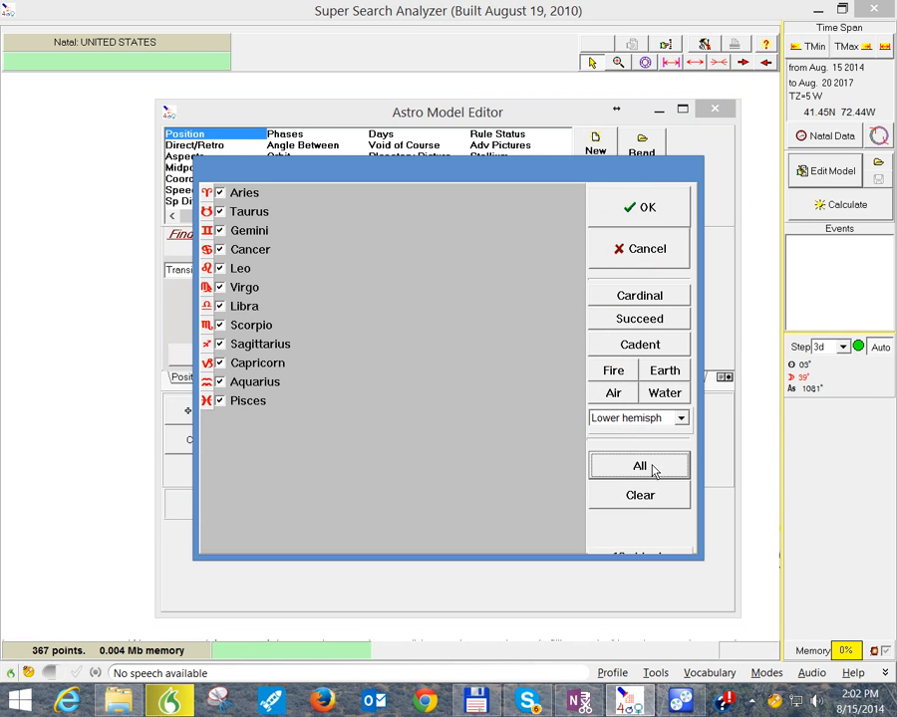
pyautogui.click(644, 259)
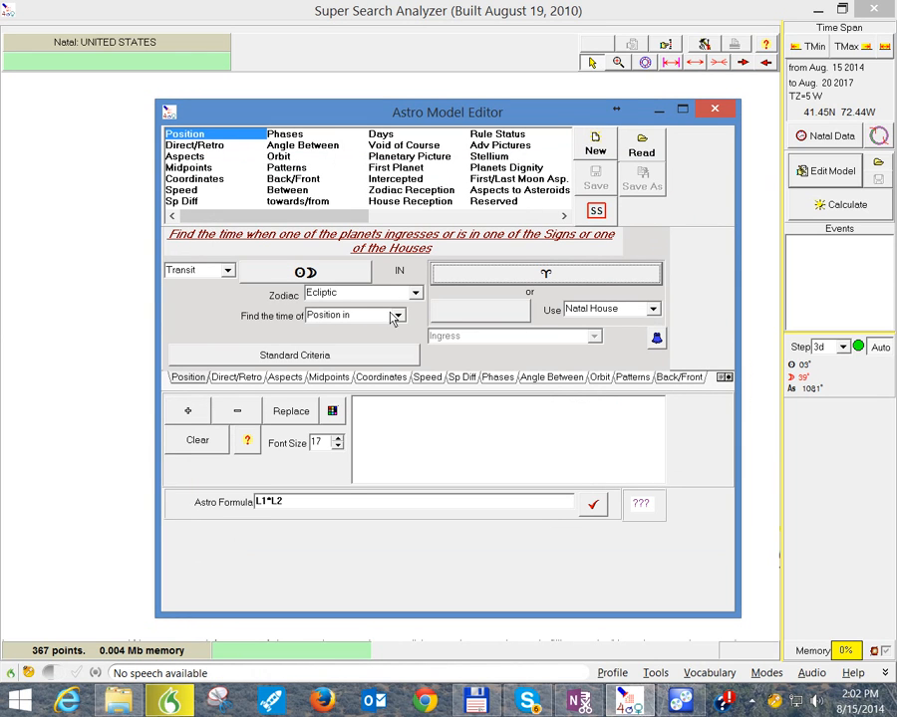
pyautogui.click(449, 316)
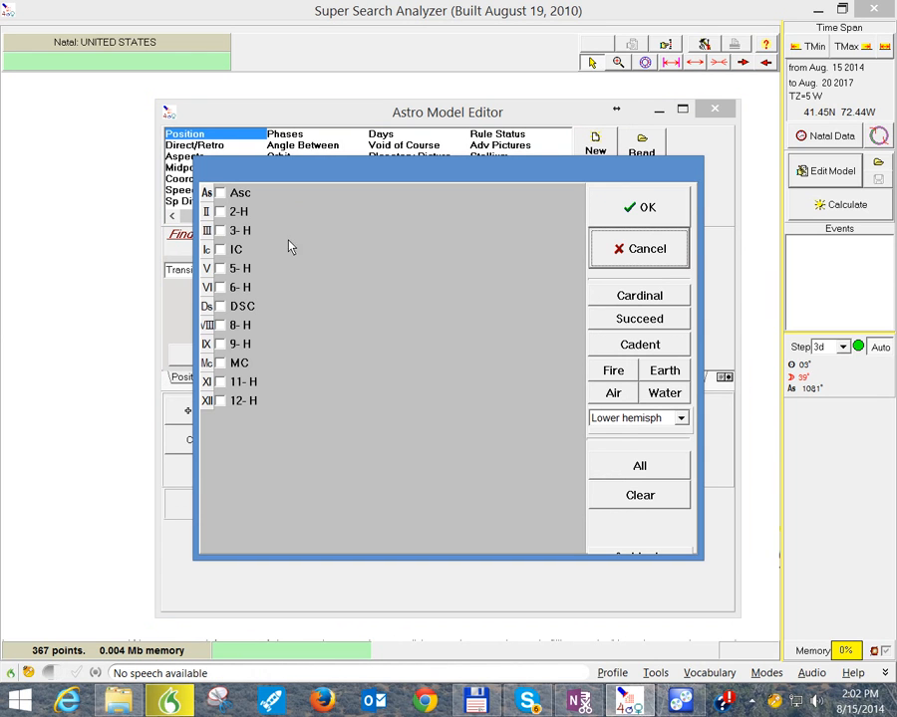
pyautogui.click(674, 206)
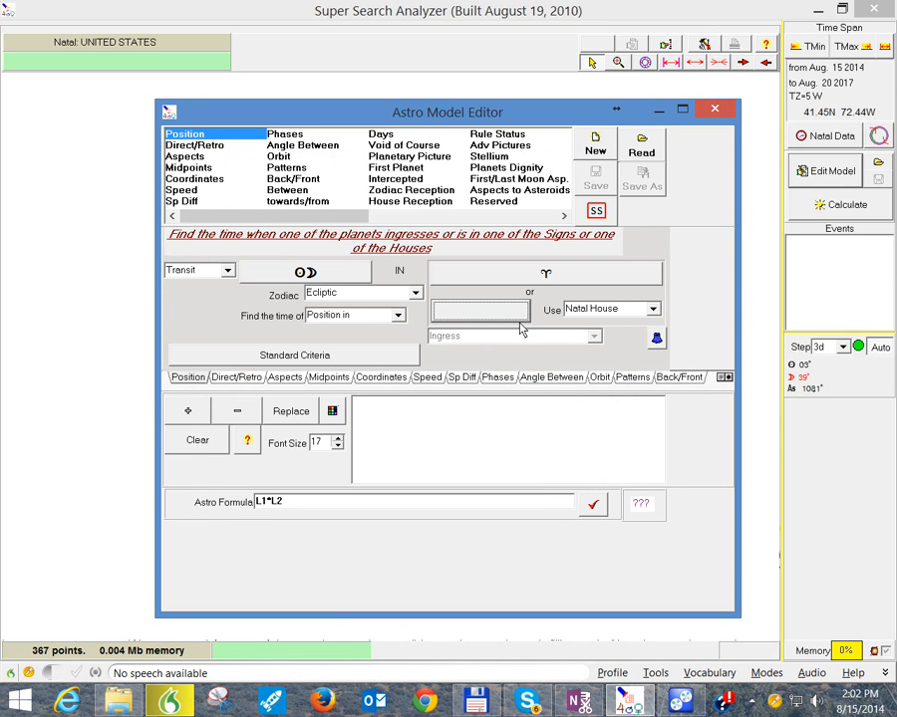
# Step: Try Natal as the chart type for the Position criterion's planets and return it to Transit
pyautogui.click(226, 271)
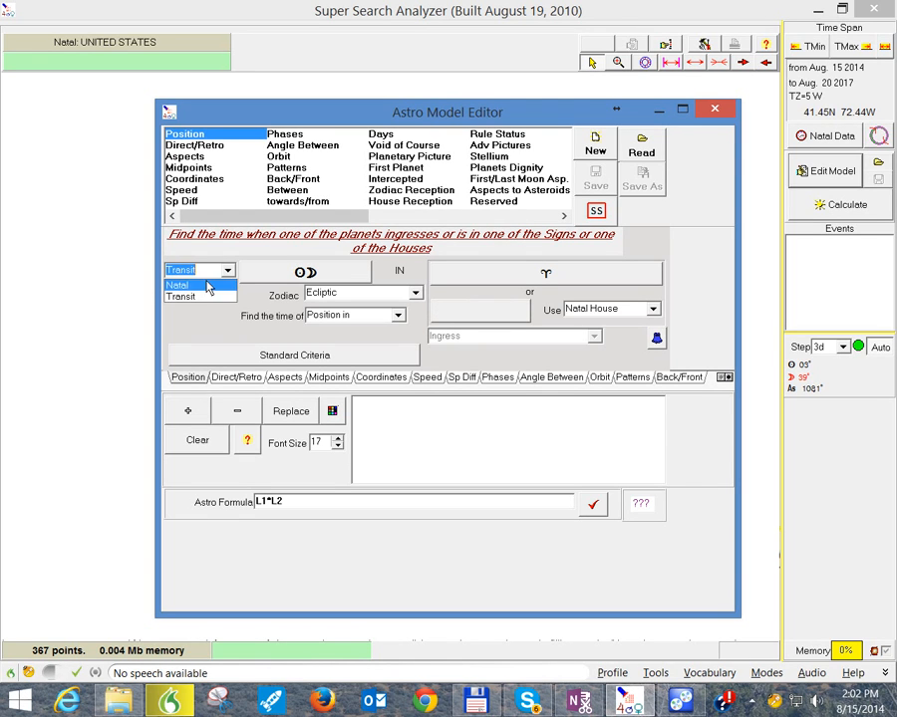
pyautogui.click(209, 287)
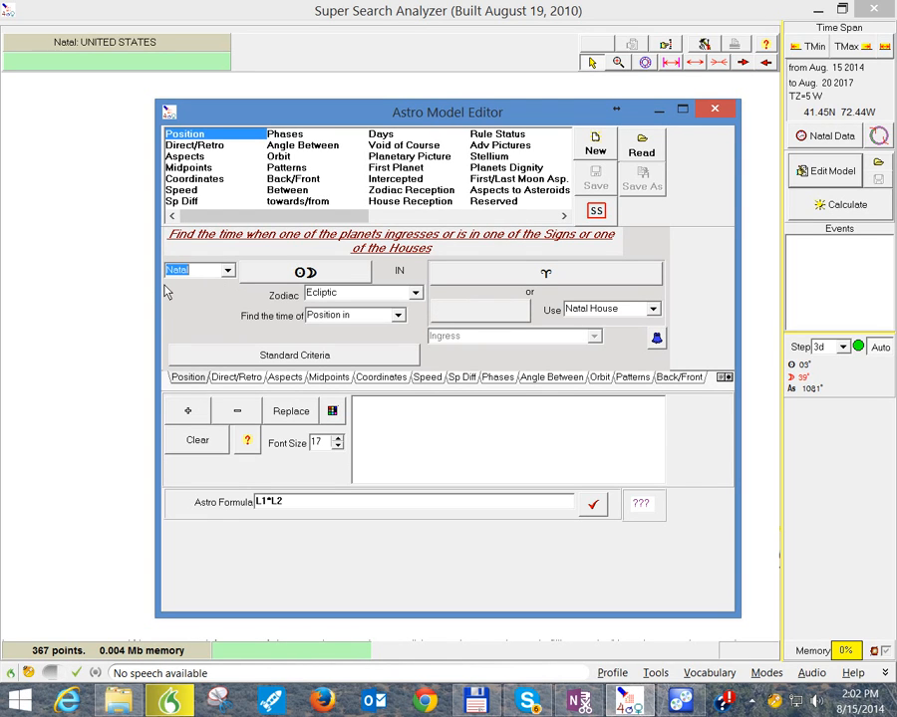
pyautogui.click(226, 275)
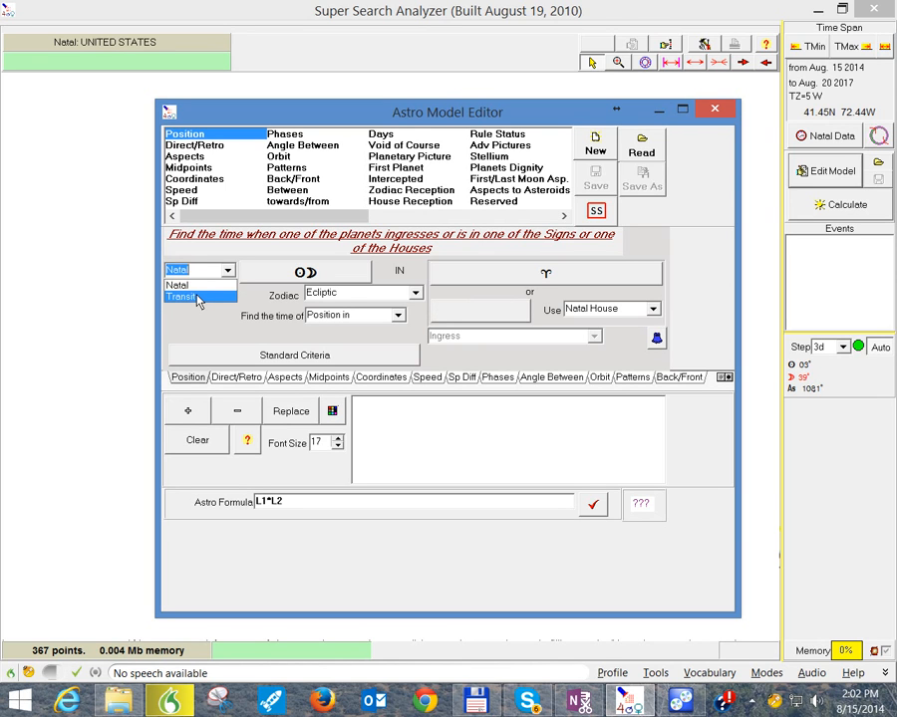
pyautogui.click(199, 298)
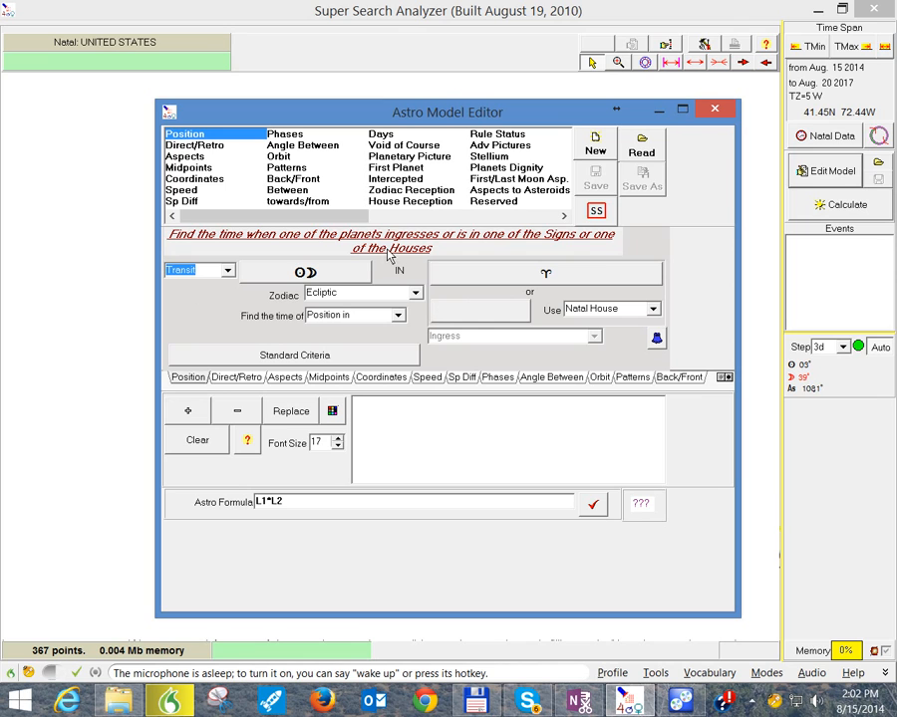
# Step: Apply the standard criterion "Planets ingress into Earth Signs" to the Position criterion
pyautogui.click(278, 359)
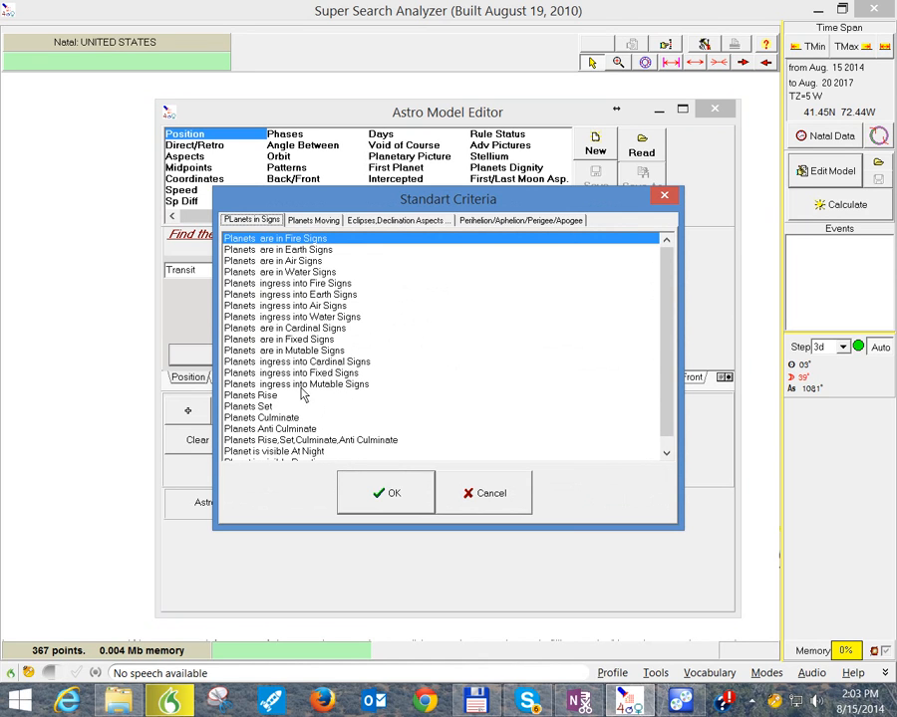
pyautogui.click(269, 295)
pyautogui.click(378, 493)
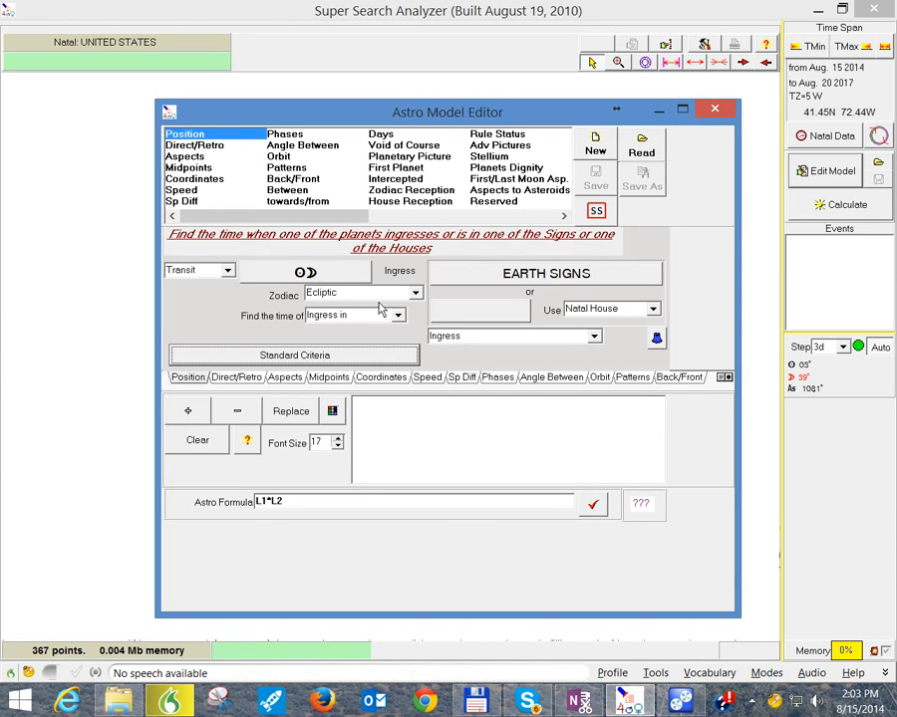
# Step: Set the Position criterion's zodiac to In Mundo and its ingress type to "Ingress in the first degree"
pyautogui.click(416, 295)
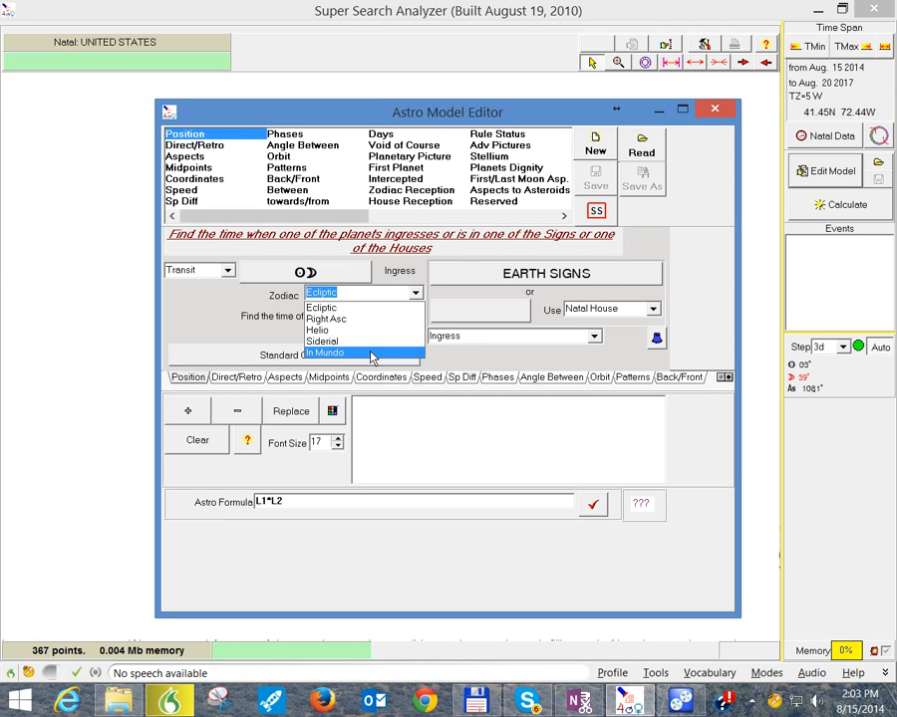
pyautogui.click(371, 354)
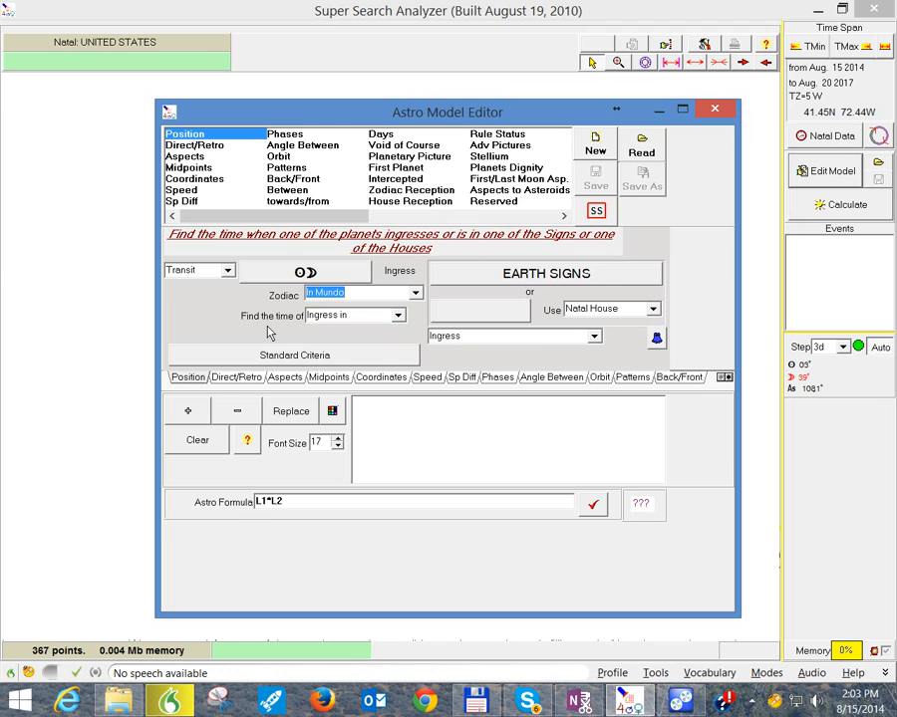
pyautogui.click(592, 336)
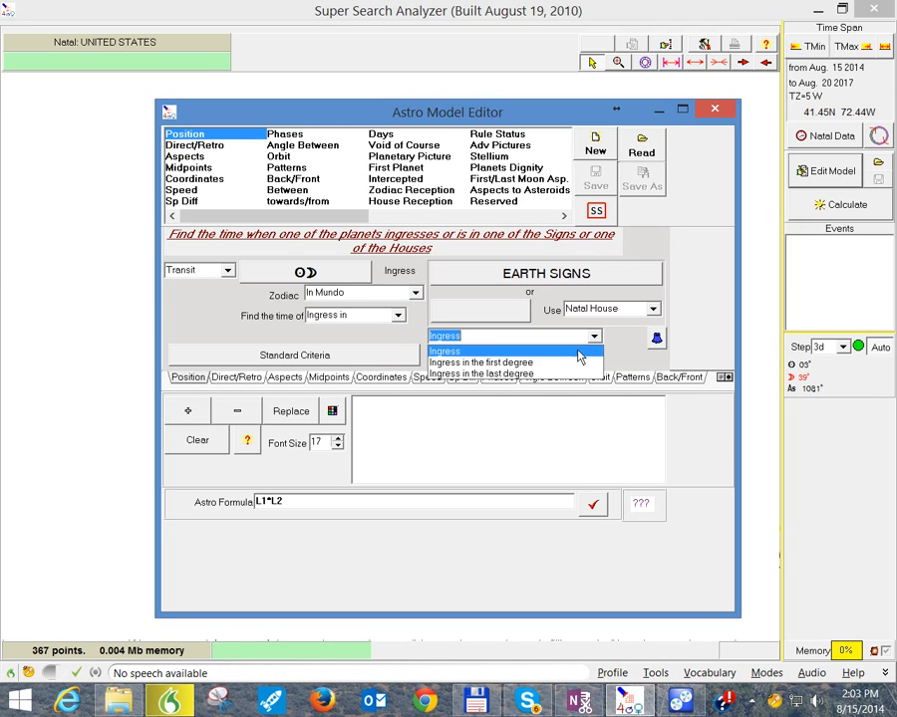
pyautogui.click(565, 363)
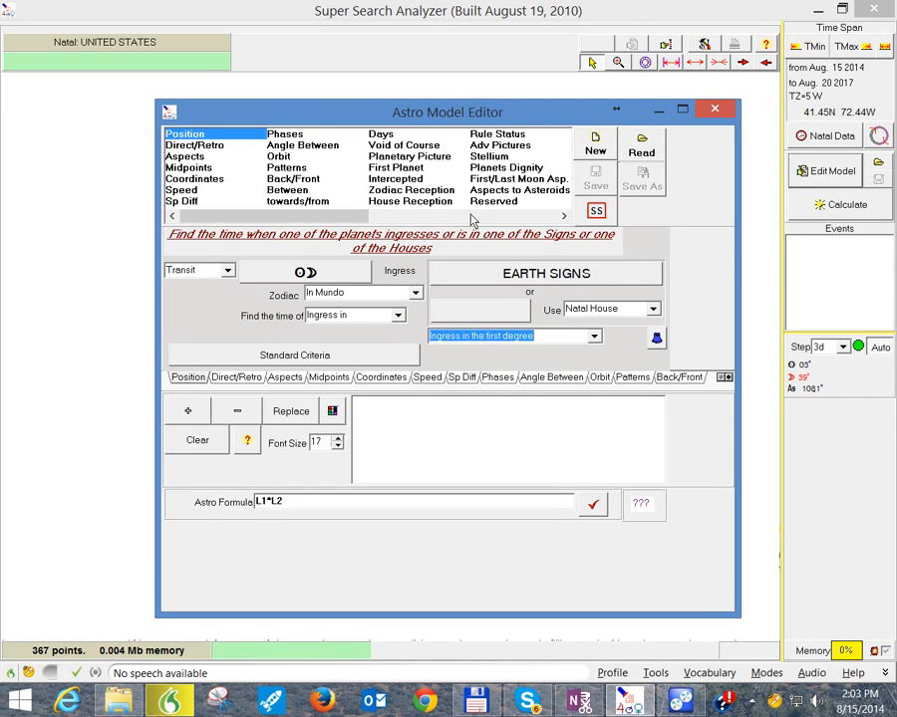
# Step: Switch to the Direct/Retro criterion, set Mercury's direction to Retrograde only, and update the motion curve
pyautogui.click(199, 146)
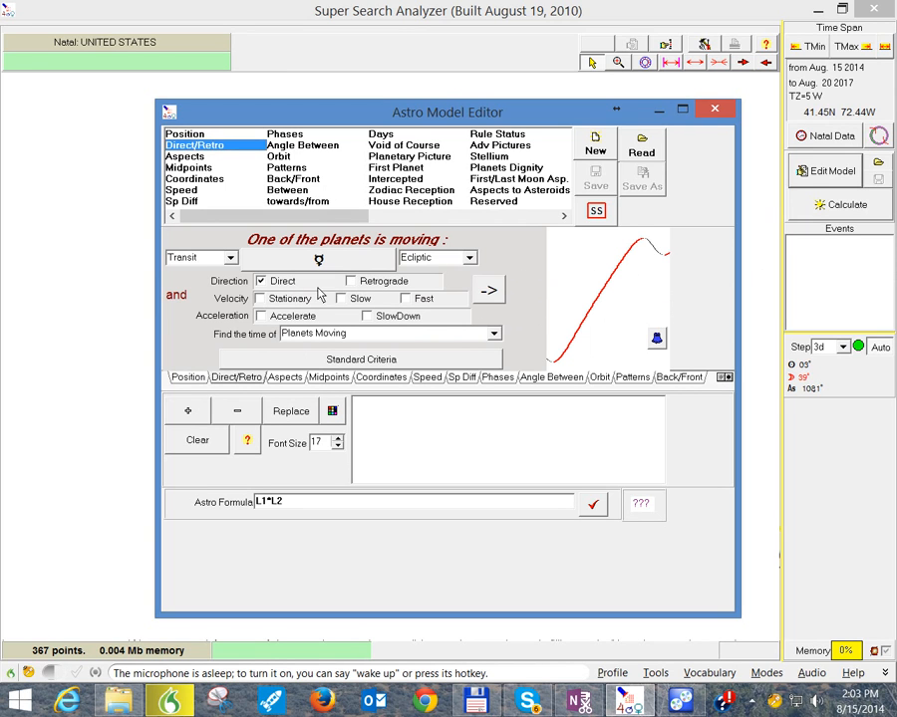
pyautogui.click(261, 284)
pyautogui.click(352, 281)
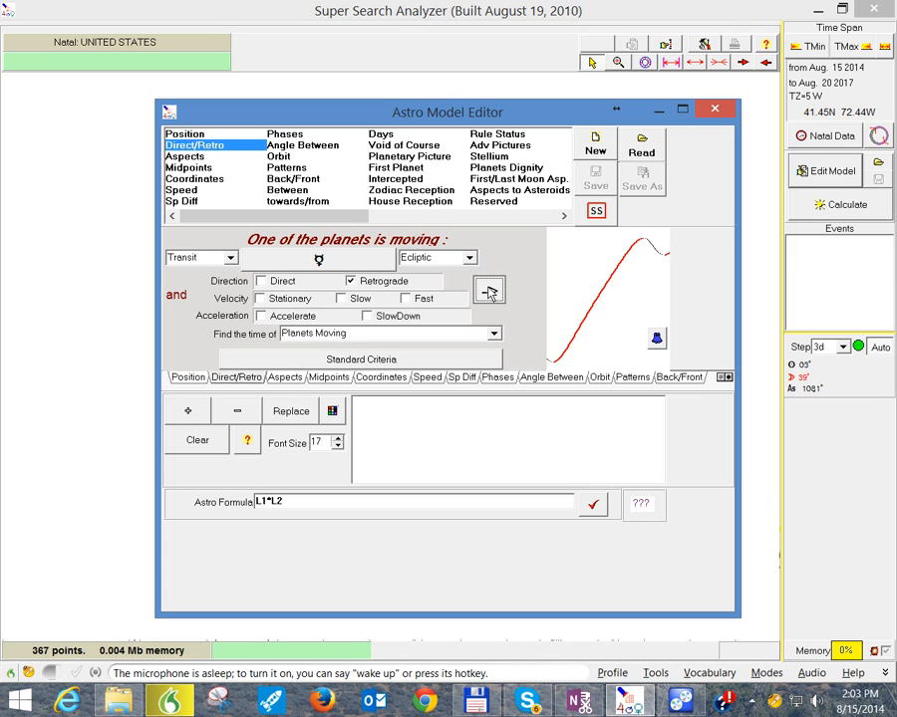
pyautogui.click(488, 291)
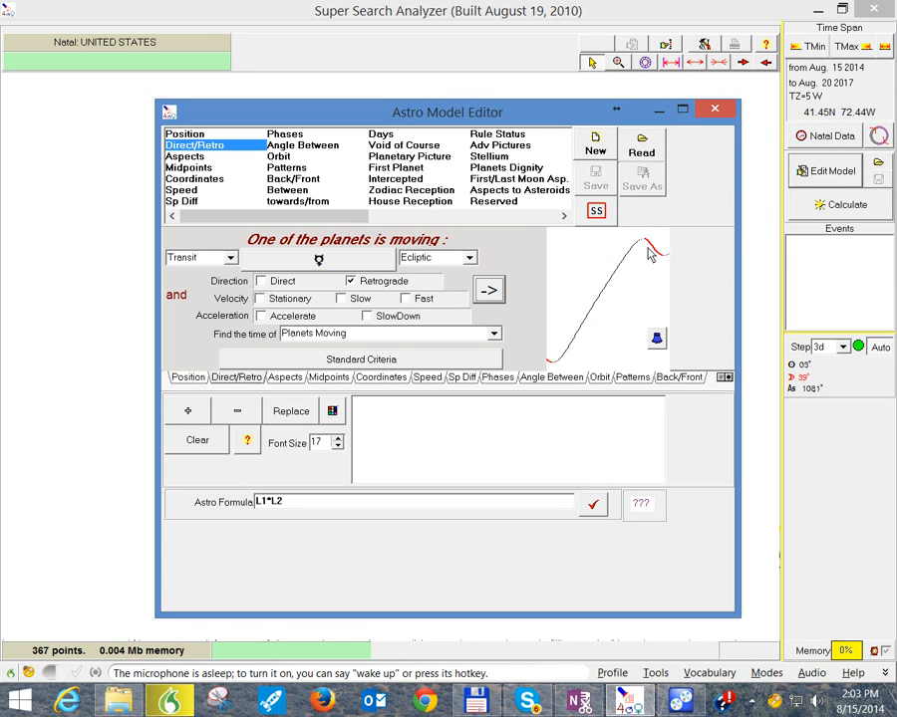
pyautogui.click(349, 282)
pyautogui.click(350, 281)
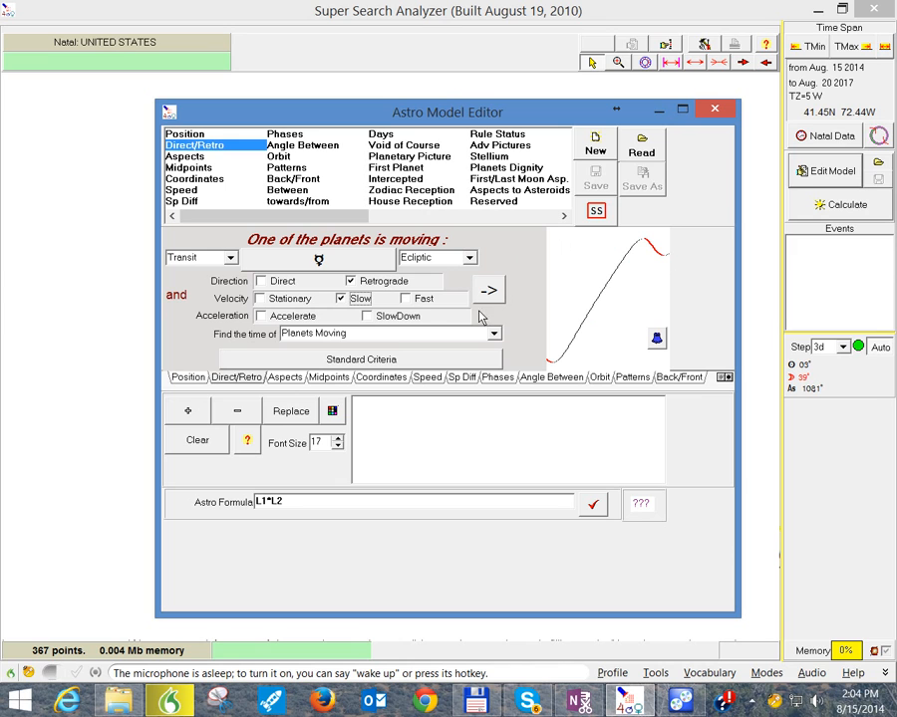
# Step: Try Mercury's Direct motion with Fast velocity and with Slow velocity on the motion curve
pyautogui.click(340, 299)
pyautogui.click(405, 300)
pyautogui.click(262, 282)
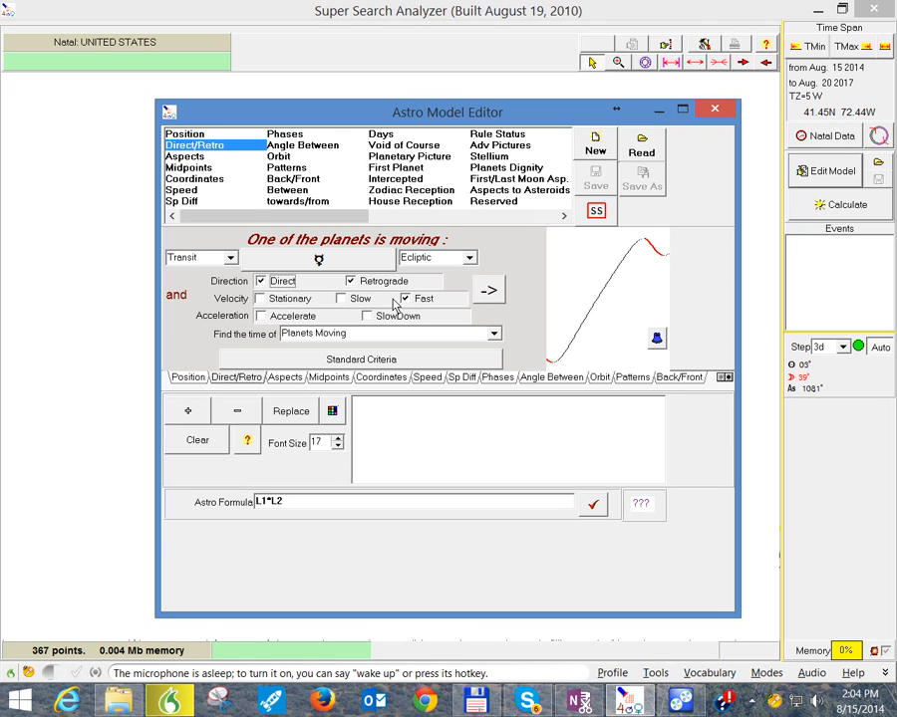
pyautogui.click(351, 282)
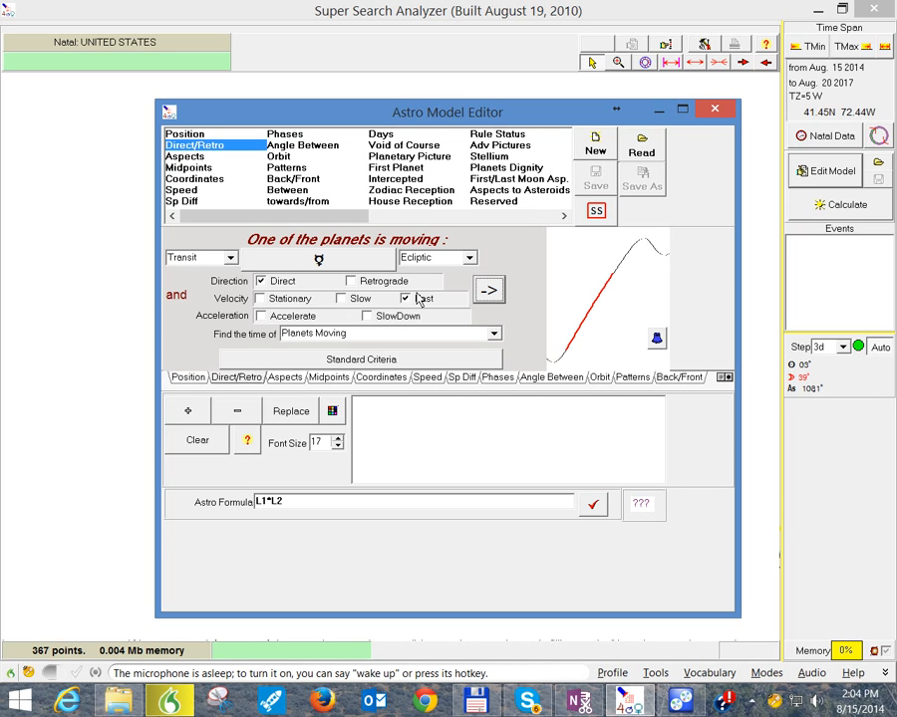
pyautogui.click(344, 298)
pyautogui.click(408, 300)
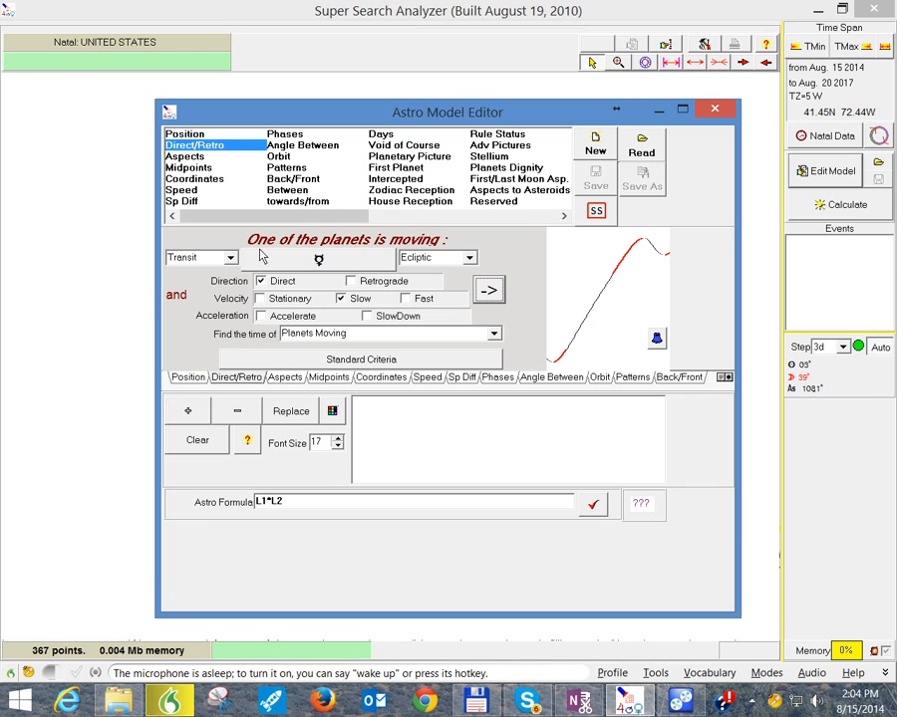
# Step: Review the planet and coordinate choices for the motion criterion and apply the standard criterion "The Planet is Direct"
pyautogui.click(315, 260)
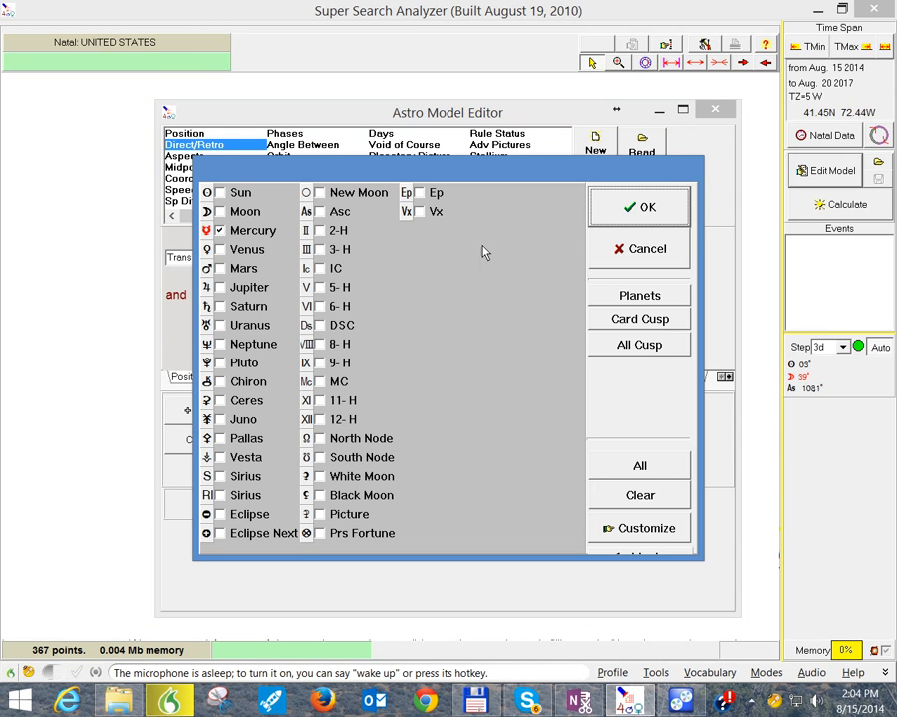
pyautogui.click(641, 209)
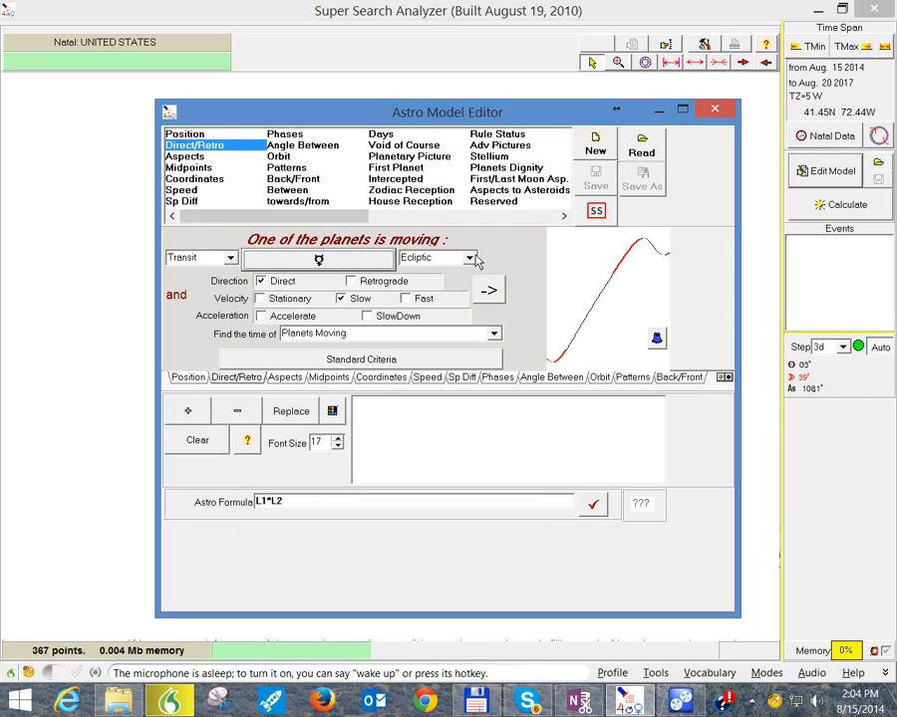
pyautogui.click(475, 257)
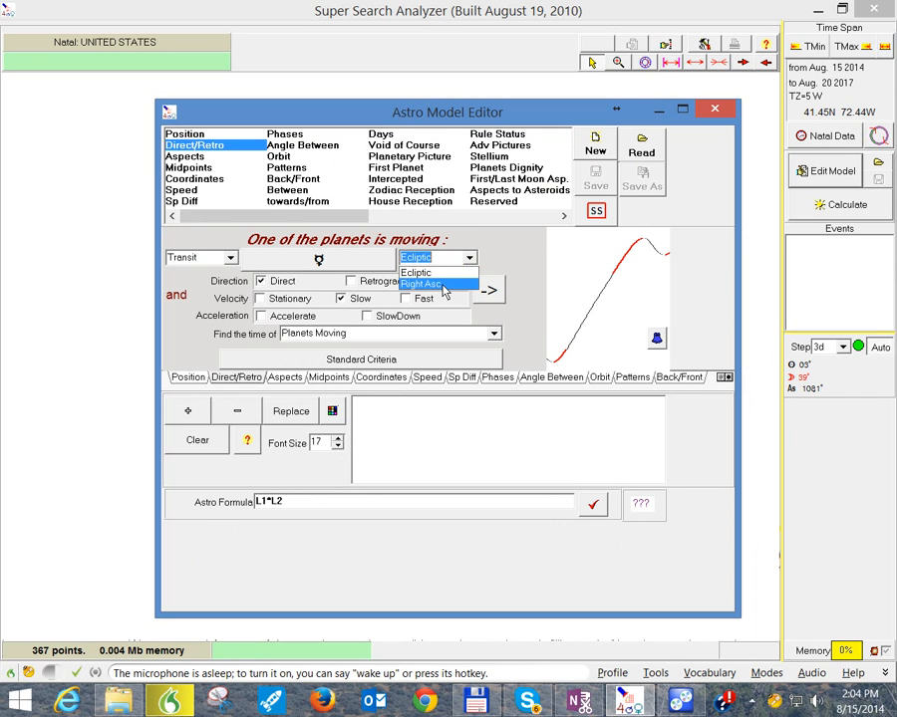
pyautogui.click(530, 246)
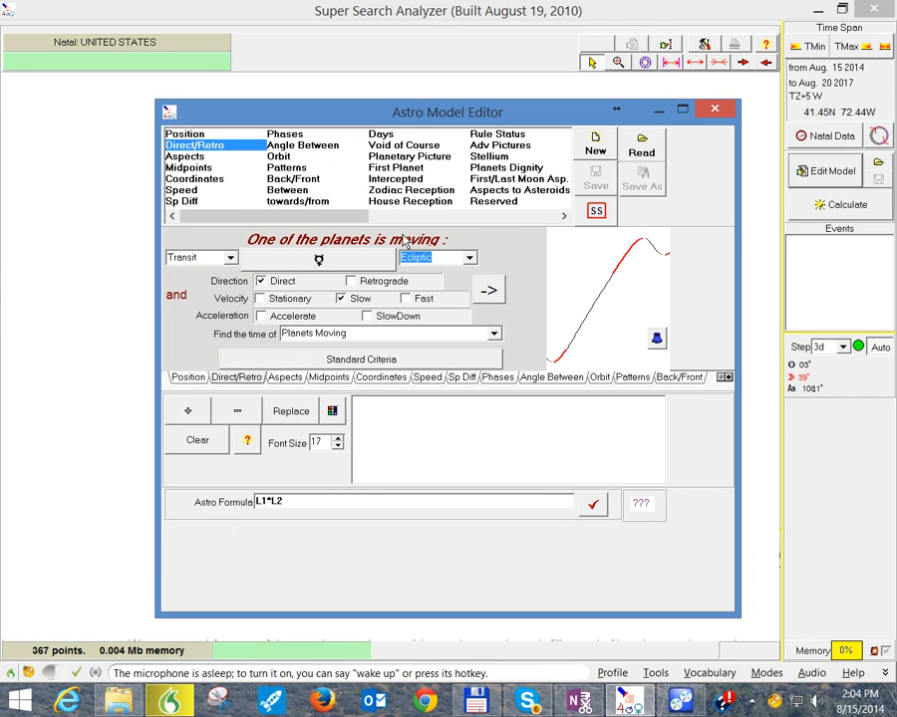
pyautogui.click(296, 361)
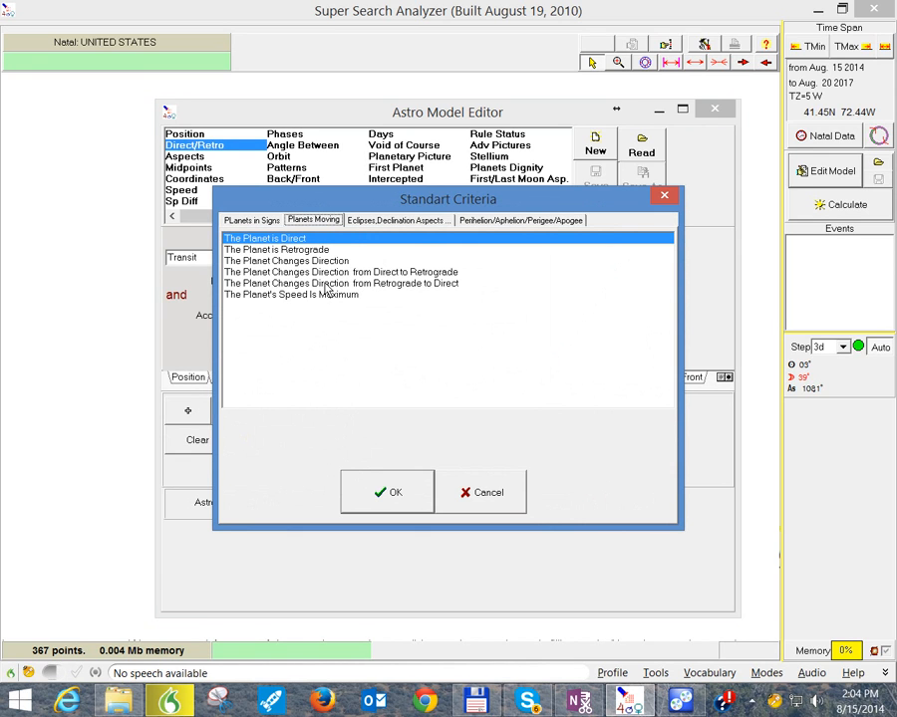
pyautogui.click(390, 493)
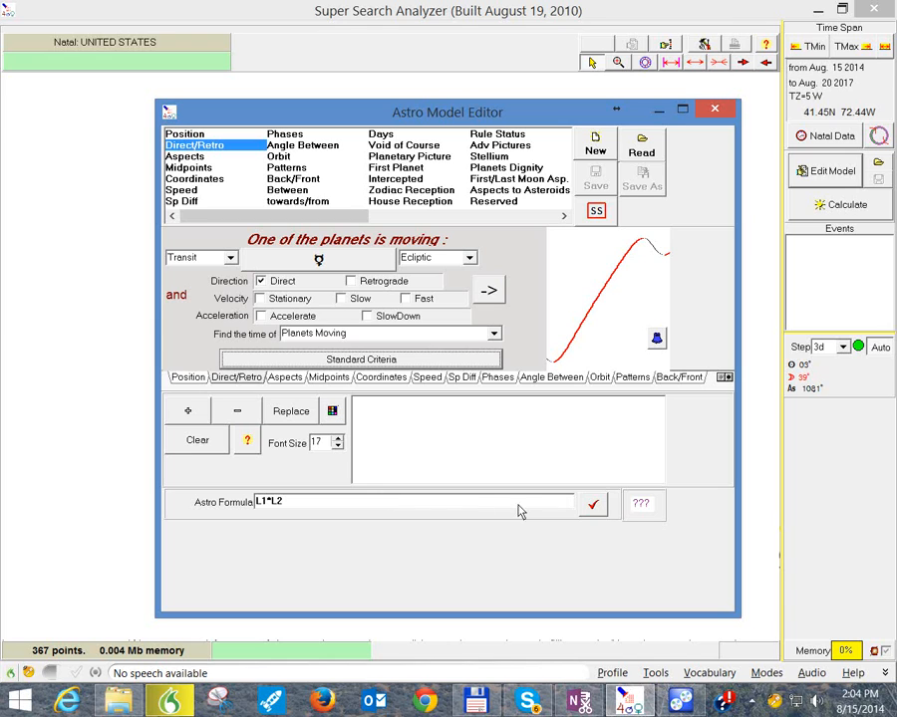
# Step: Replace the astro formula with L1 and apply it
pyautogui.click(306, 506)
pyautogui.moveTo(306, 510); pyautogui.dragTo(230, 506)
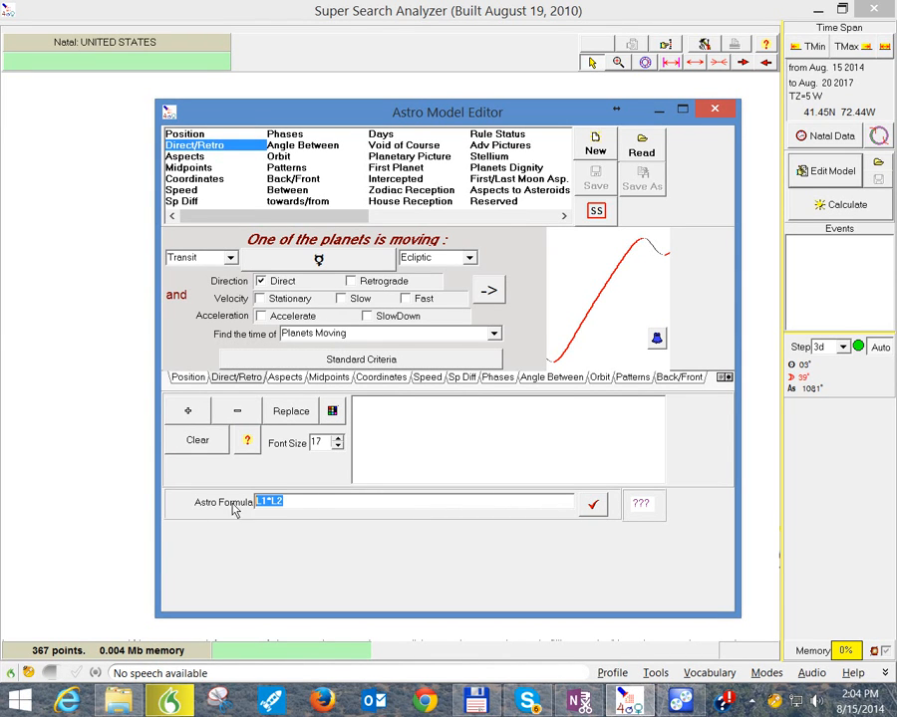
pyautogui.write('L1')
pyautogui.click(593, 505)
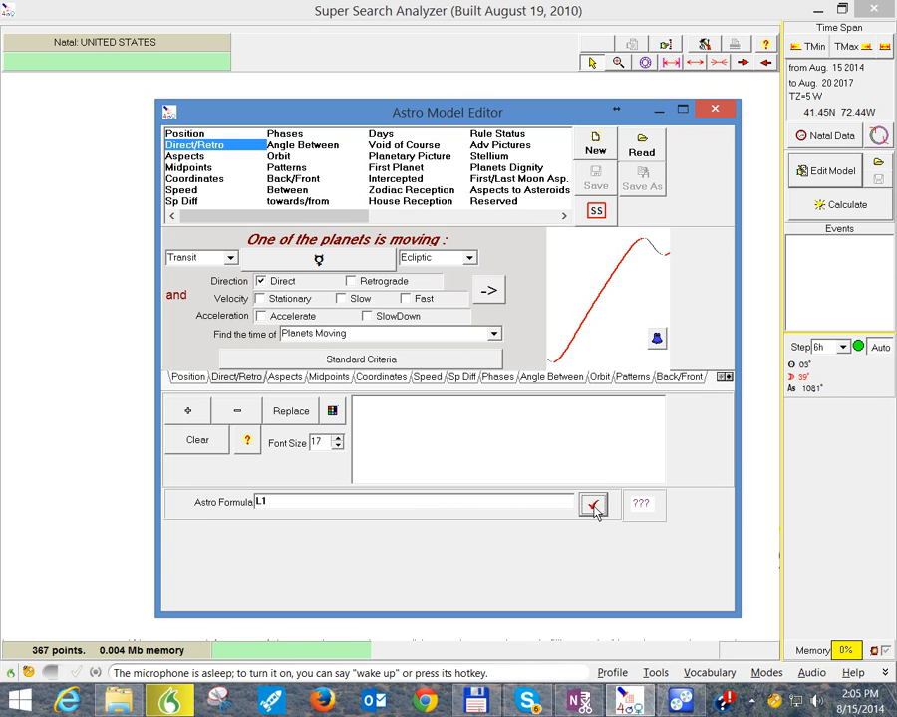
# Step: Switch to the Aspects criterion, compare the minor and major aspect sets, and keep only the major aspects from 0° to 180°
pyautogui.click(201, 157)
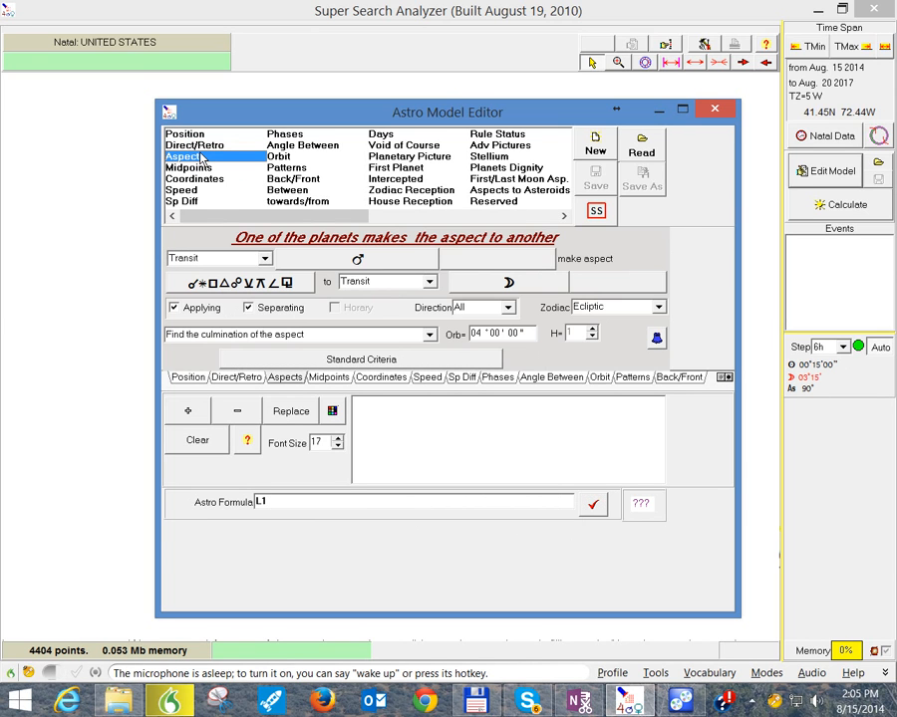
pyautogui.click(290, 286)
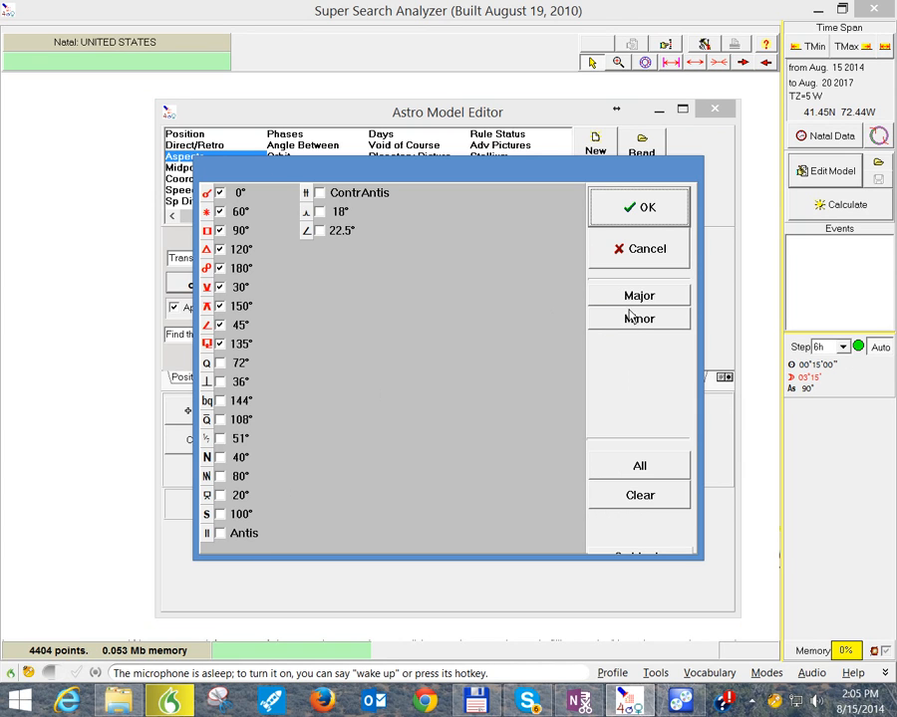
pyautogui.click(641, 503)
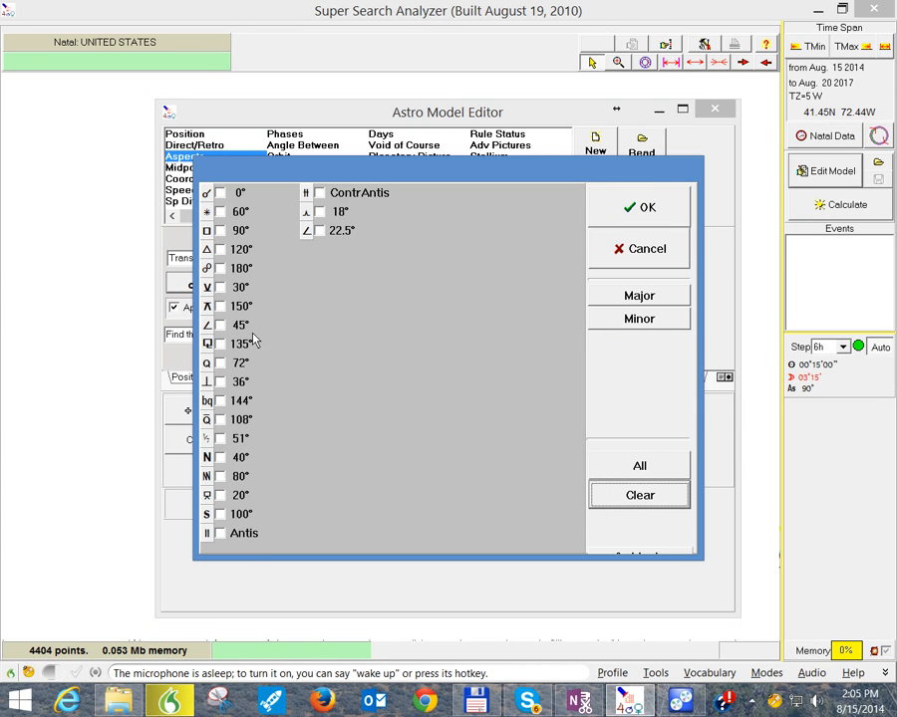
pyautogui.click(625, 321)
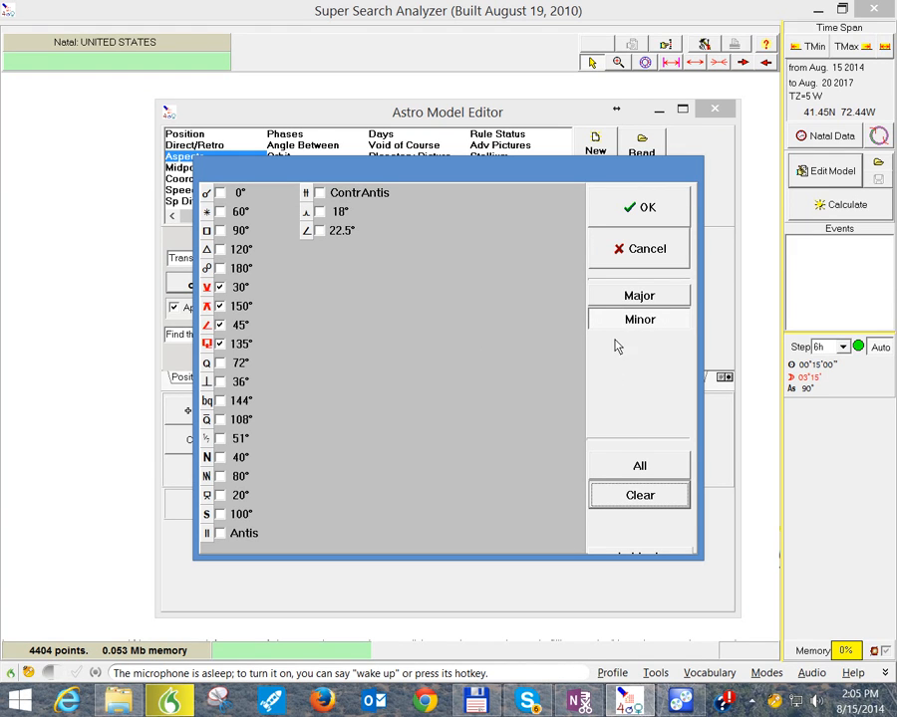
pyautogui.click(639, 494)
pyautogui.click(630, 294)
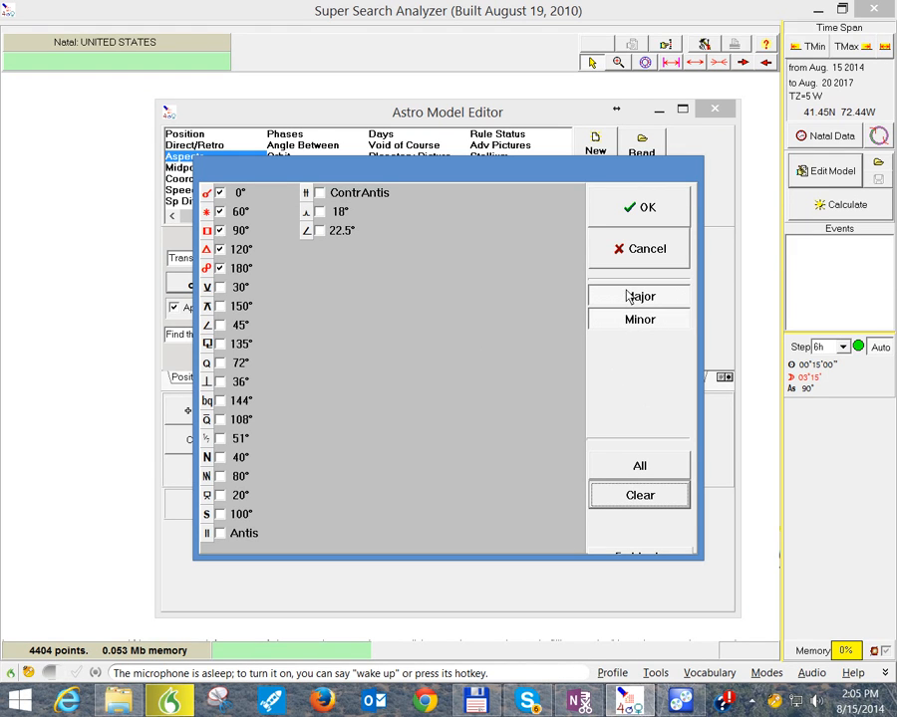
pyautogui.click(675, 206)
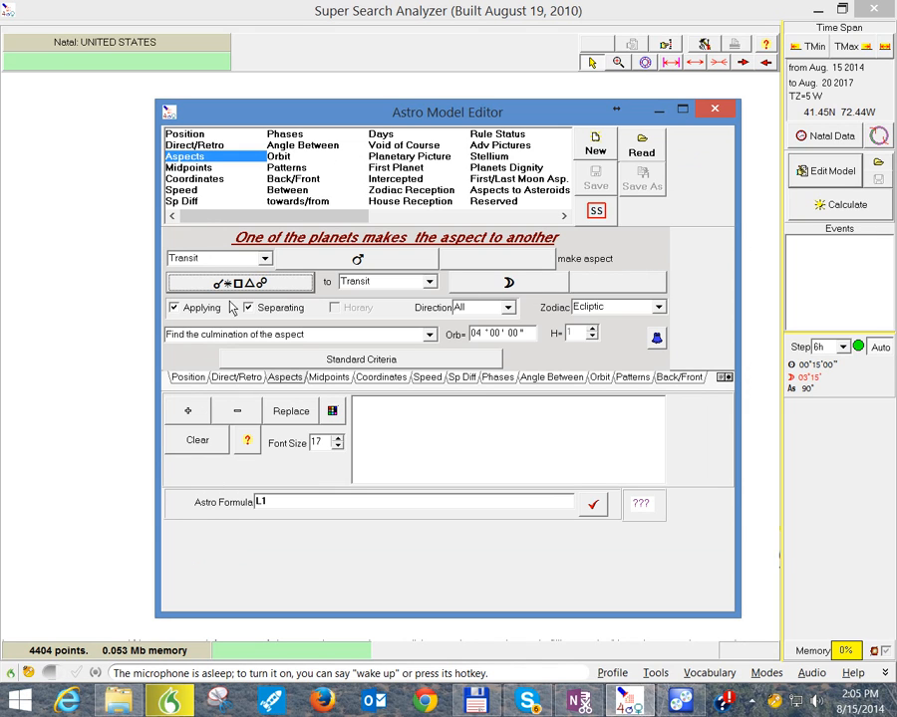
# Step: Try the aspect direction "Front of" and review the available zodiac systems without changing Ecliptic
pyautogui.click(508, 309)
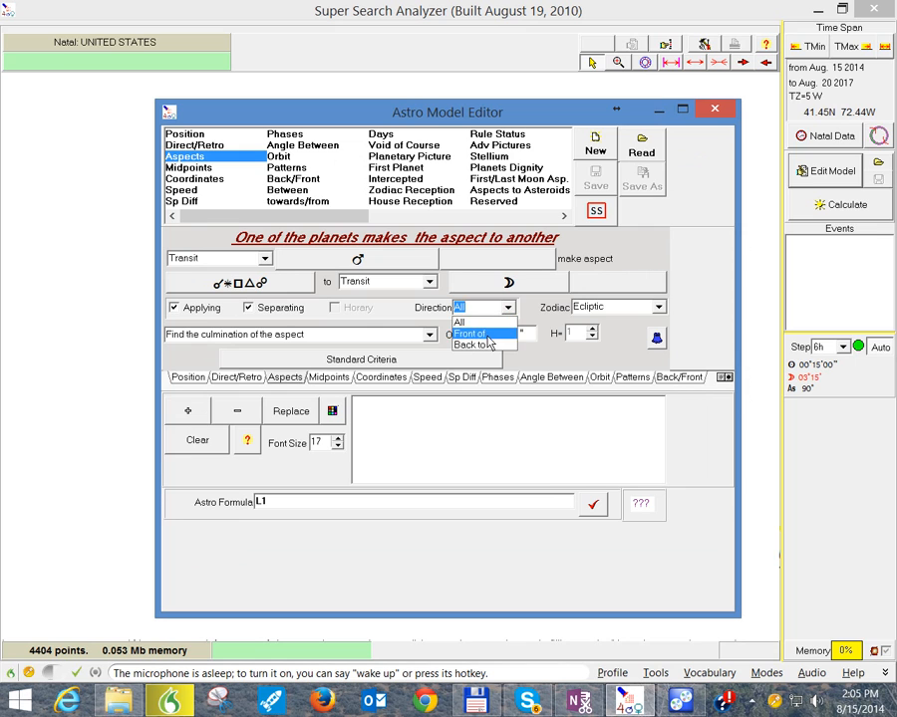
pyautogui.click(487, 337)
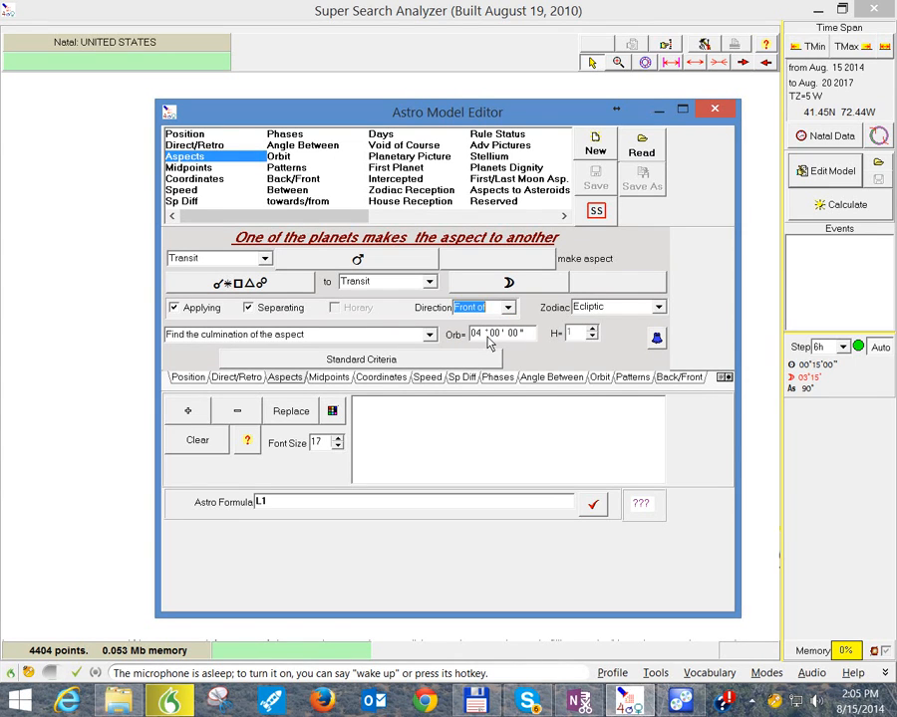
pyautogui.click(508, 308)
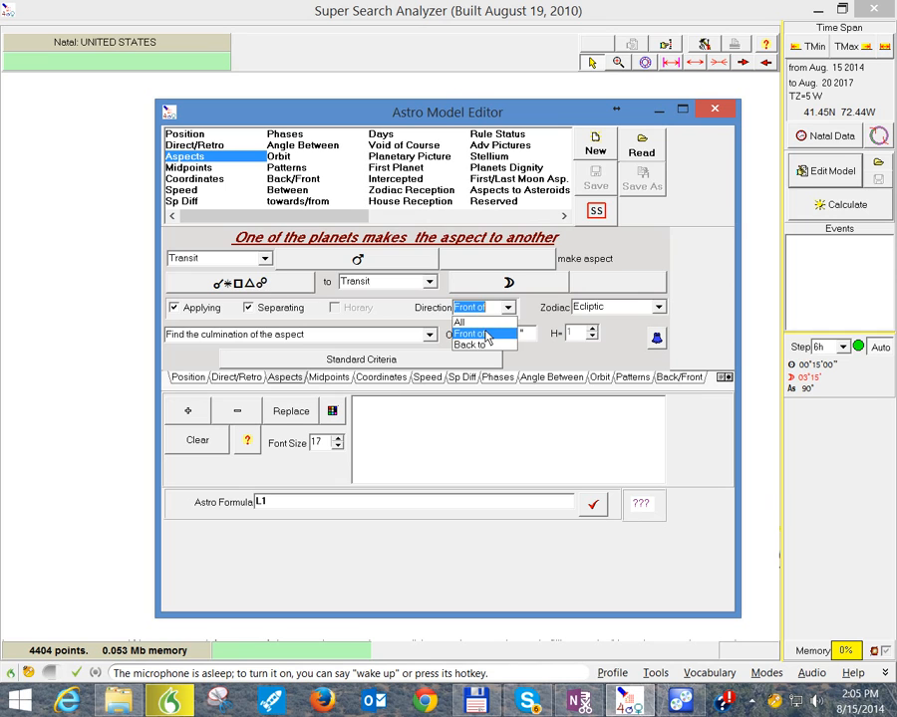
pyautogui.click(336, 301)
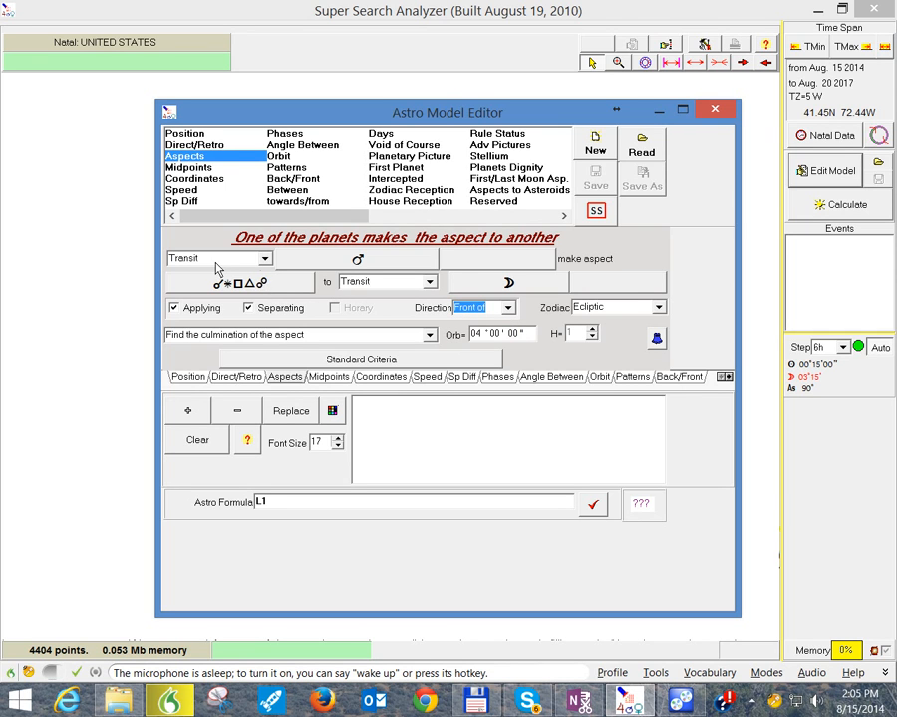
pyautogui.click(657, 308)
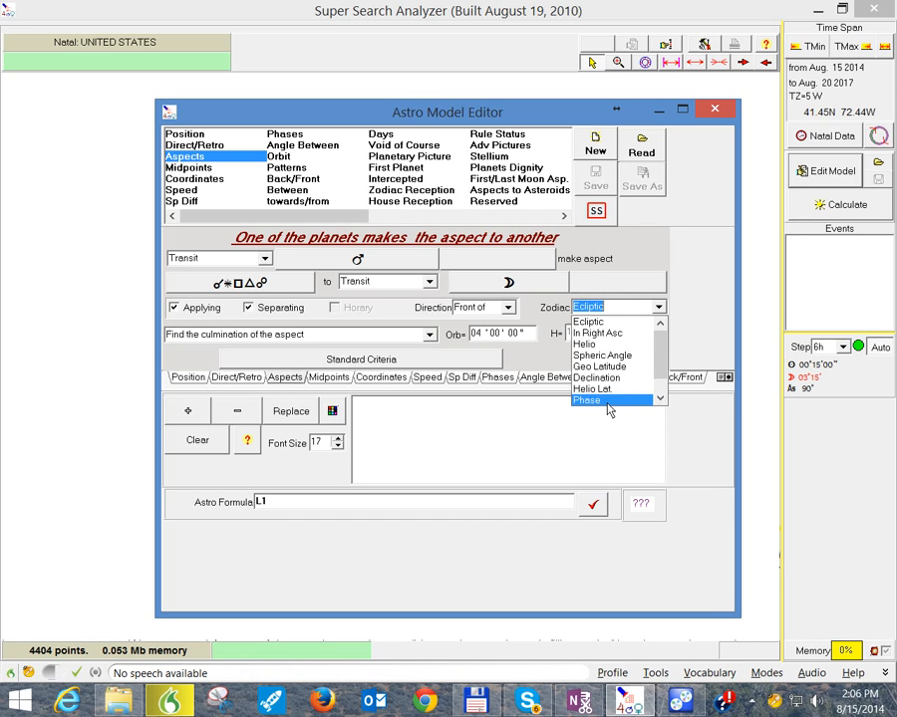
pyautogui.click(709, 296)
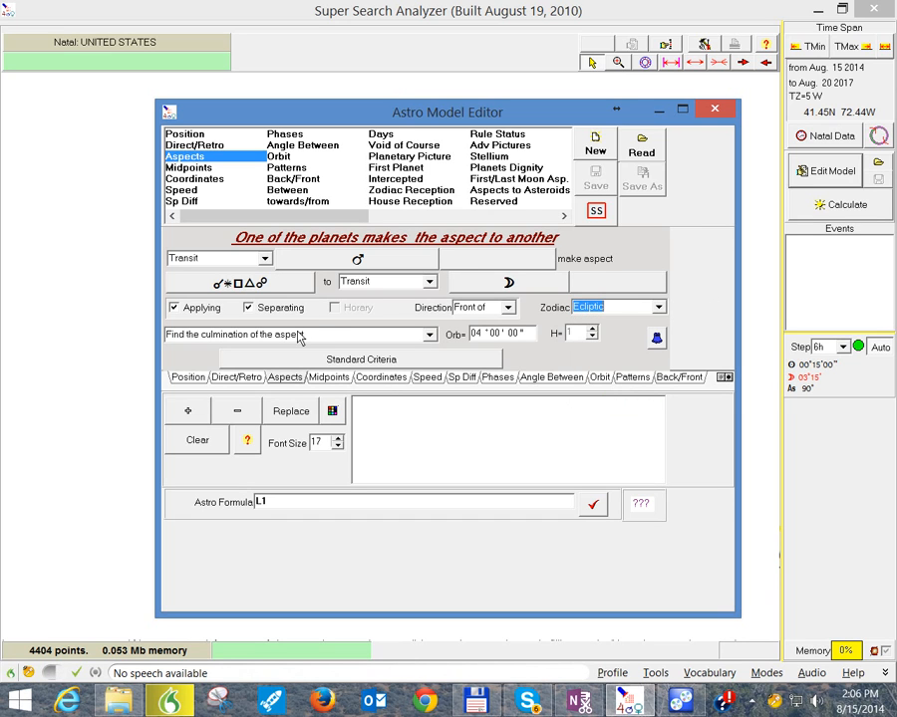
# Step: Set the aspect direction to All and the search type to "Find the time when the aspect is in orb"
pyautogui.click(509, 310)
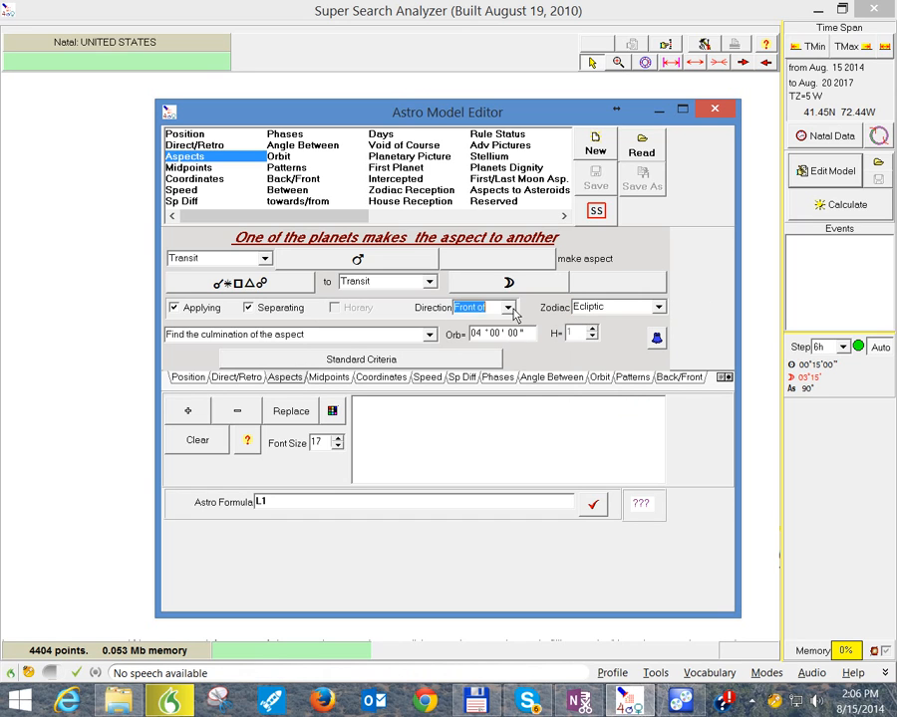
pyautogui.click(508, 308)
pyautogui.click(506, 319)
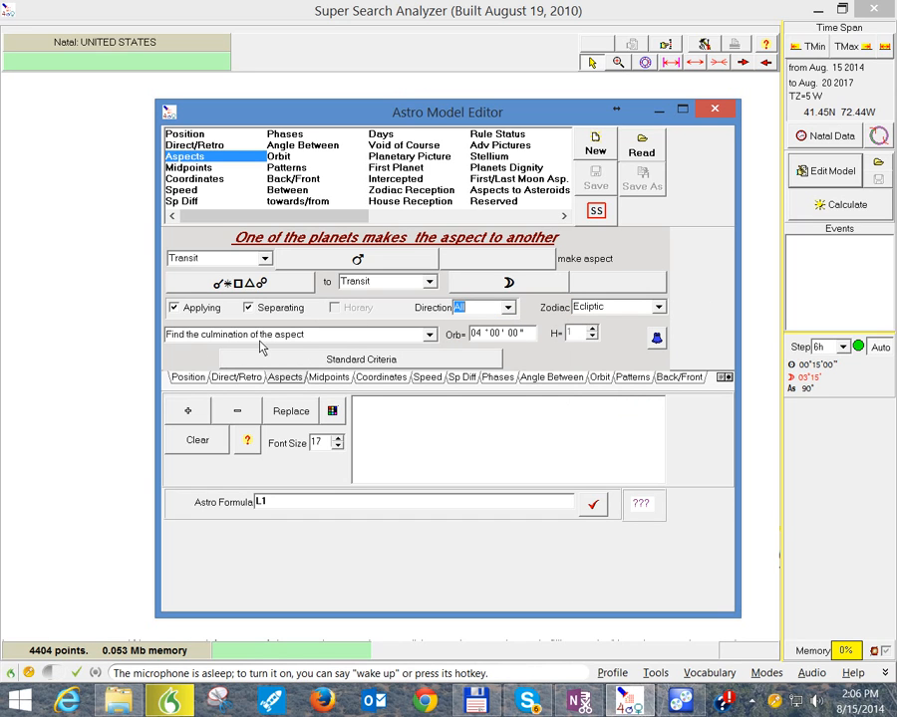
pyautogui.click(432, 337)
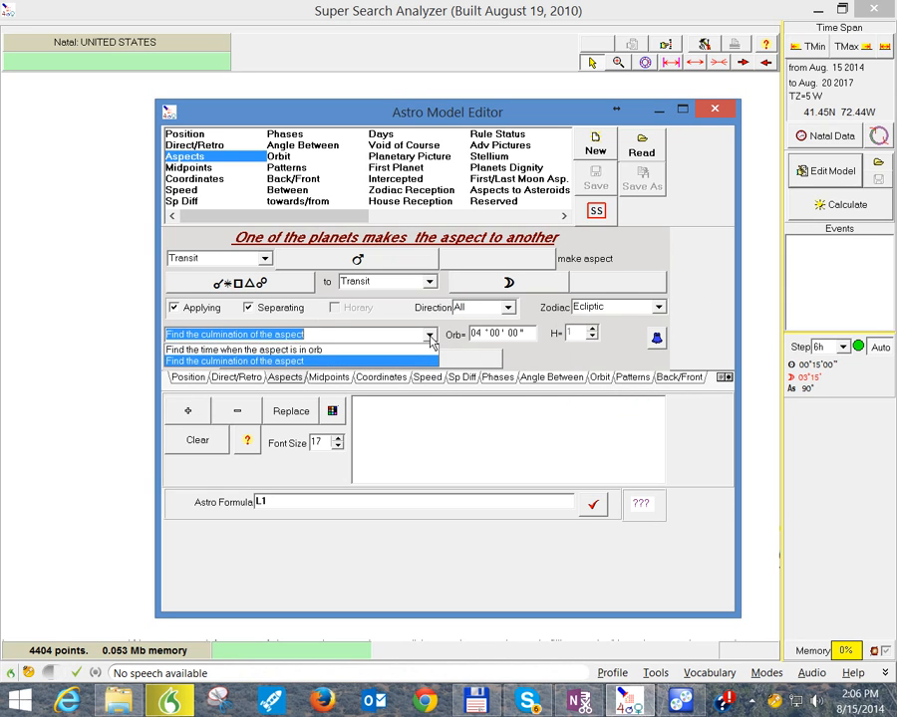
pyautogui.click(358, 351)
pyautogui.click(474, 335)
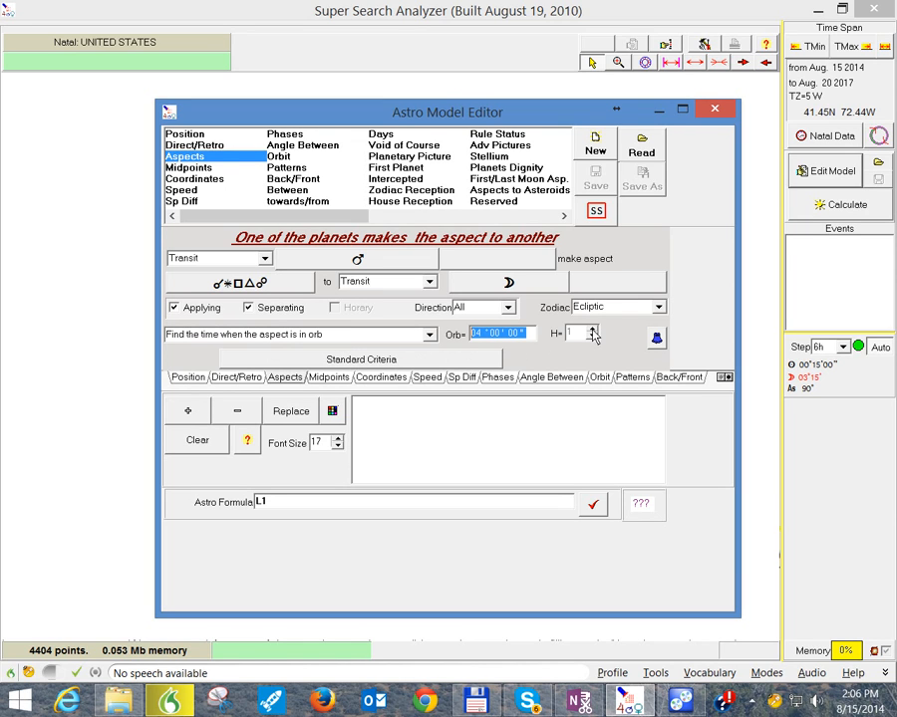
# Step: Try the minor and full aspect sets, clear them, and select only the 0° conjunction
pyautogui.click(258, 286)
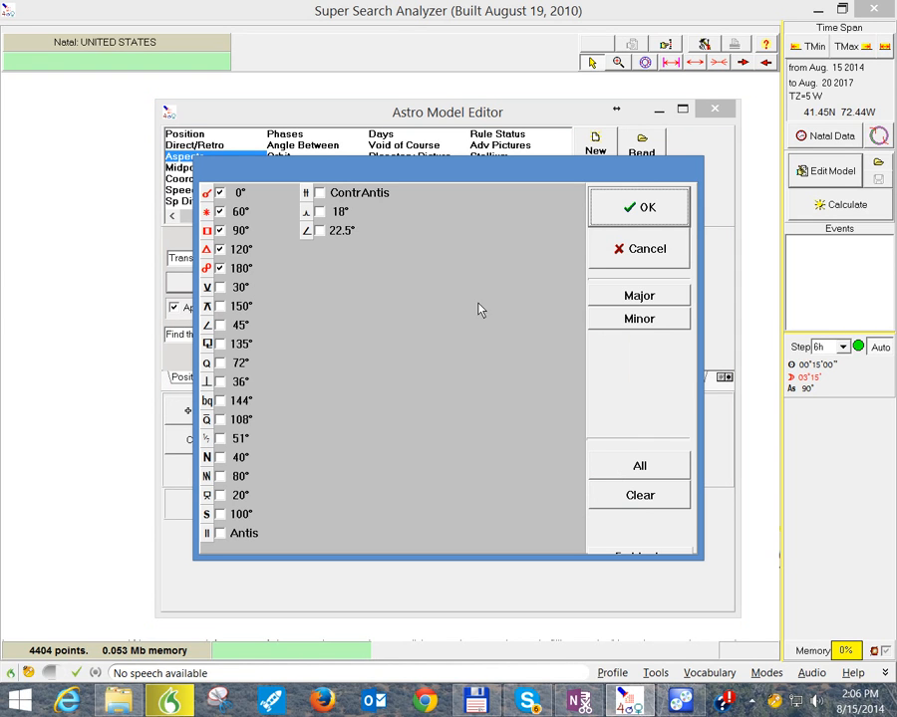
pyautogui.click(645, 322)
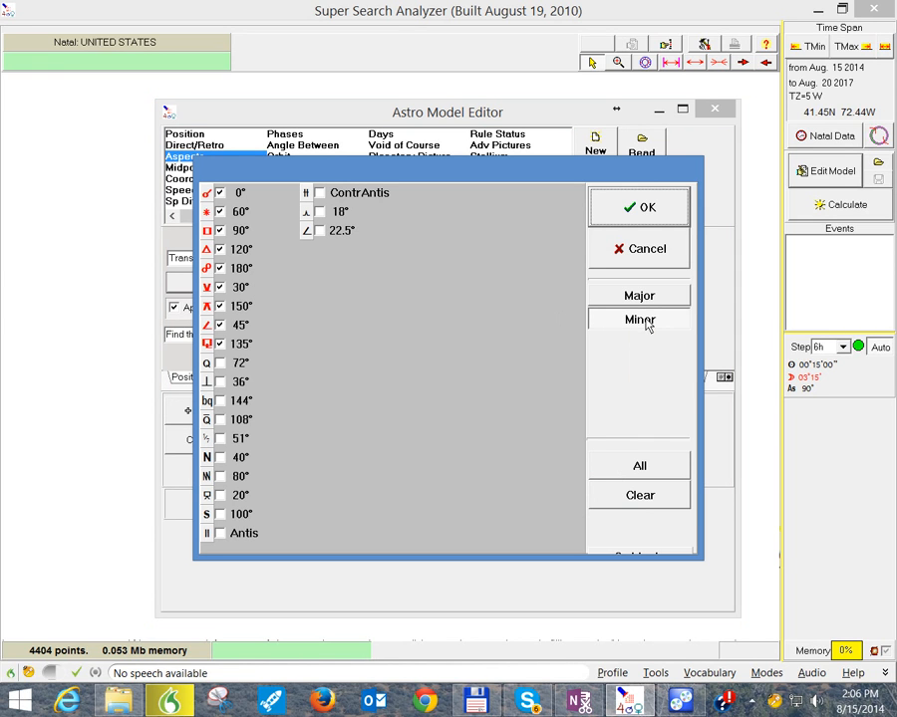
pyautogui.click(642, 465)
pyautogui.click(648, 495)
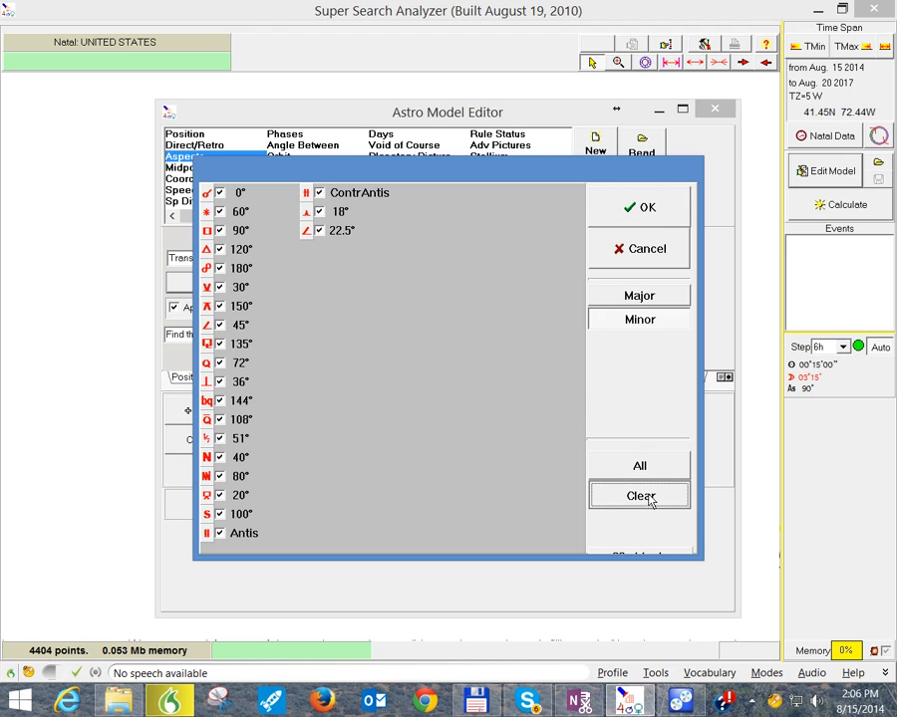
pyautogui.click(220, 193)
pyautogui.click(622, 218)
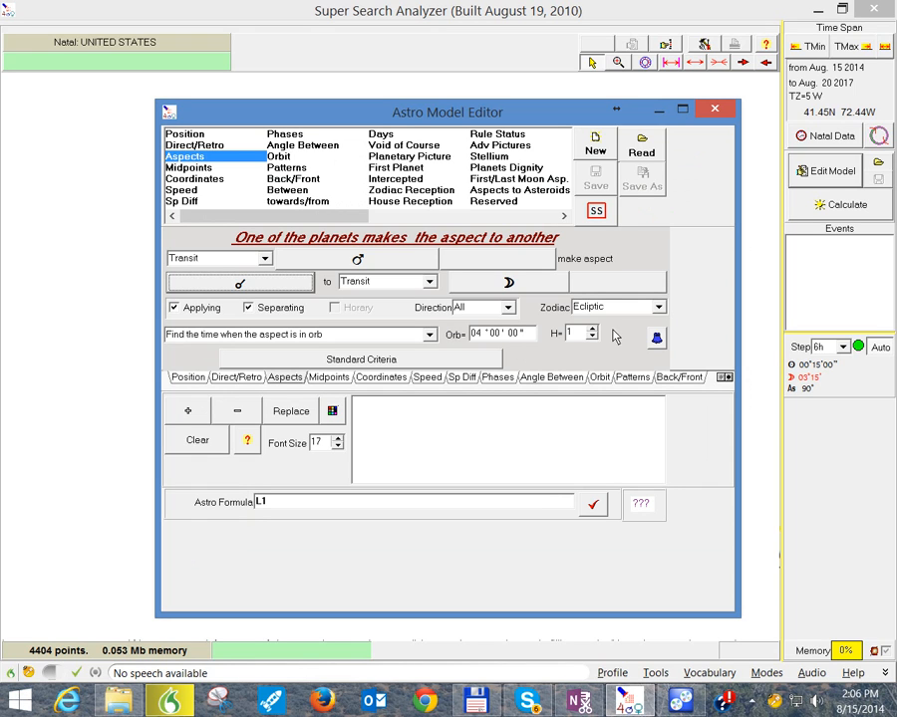
# Step: Try an H value of 4 for the conjunction before restoring 1, and review the standard eclipse and declination criteria
pyautogui.click(593, 336)
pyautogui.click(592, 331)
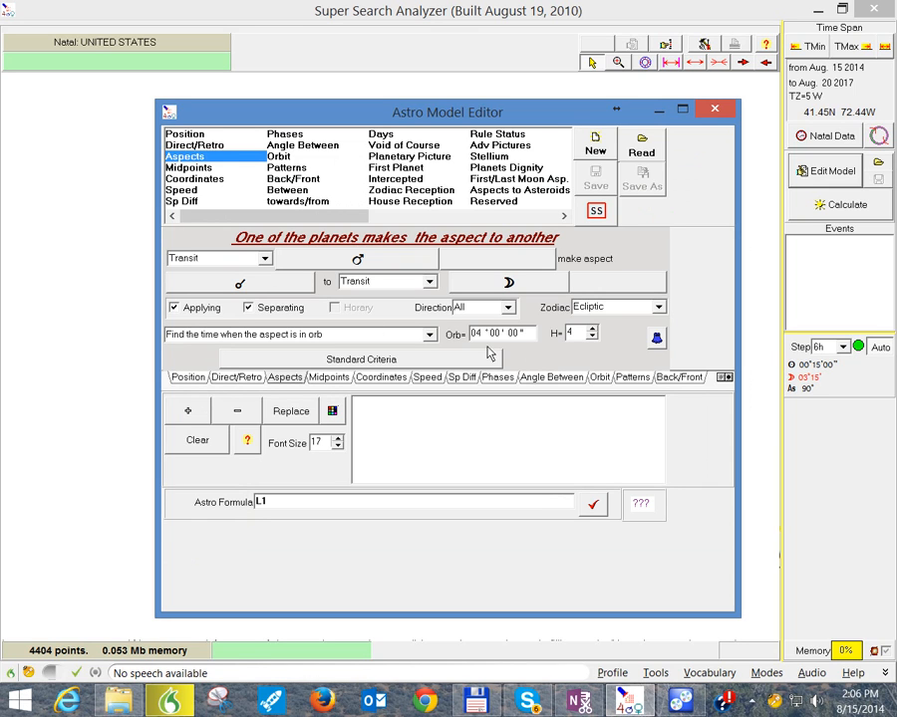
pyautogui.click(592, 338)
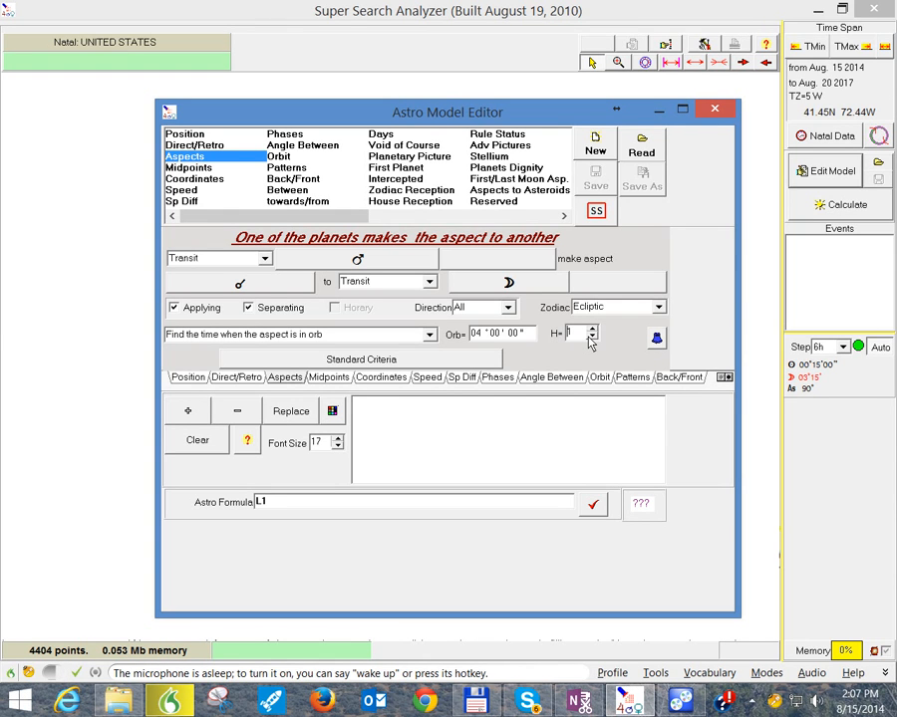
pyautogui.click(439, 363)
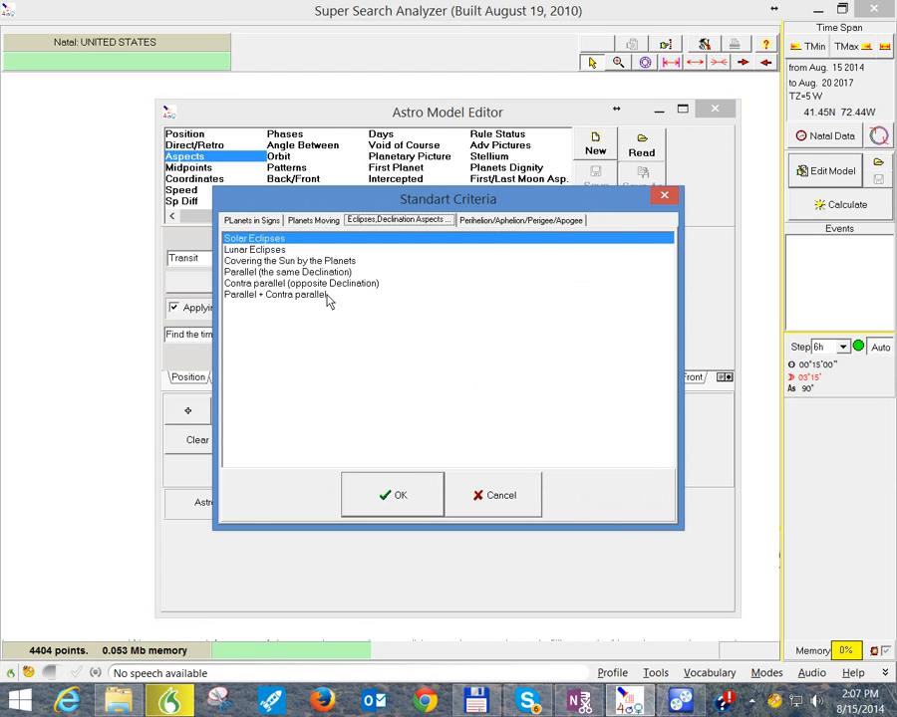
pyautogui.click(663, 196)
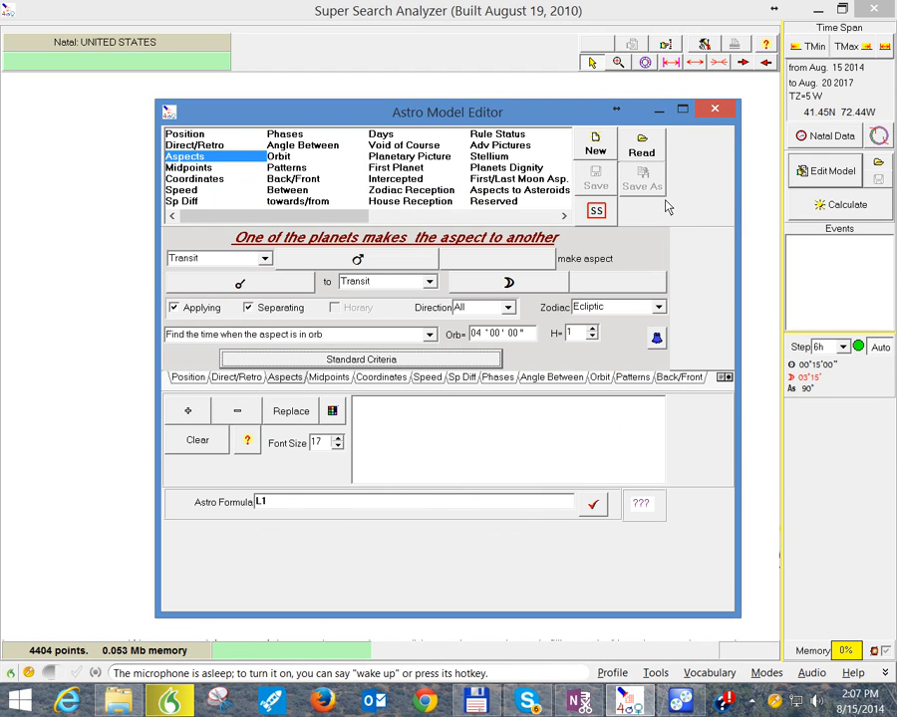
# Step: Replace the 0° conjunction with the 90° square as the only selected aspect
pyautogui.click(231, 284)
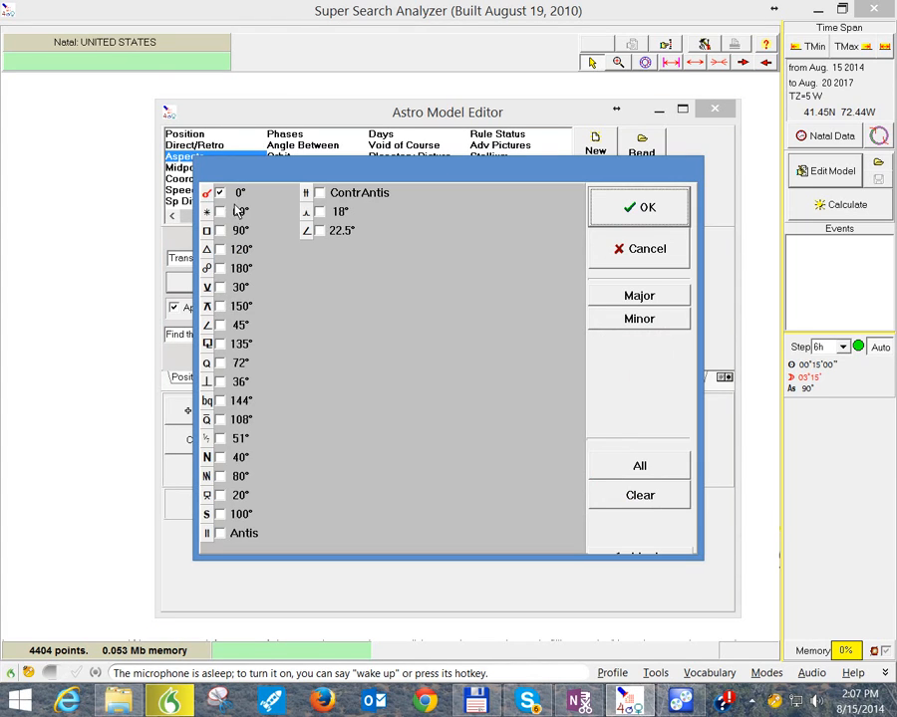
pyautogui.click(231, 194)
pyautogui.click(221, 230)
pyautogui.click(221, 231)
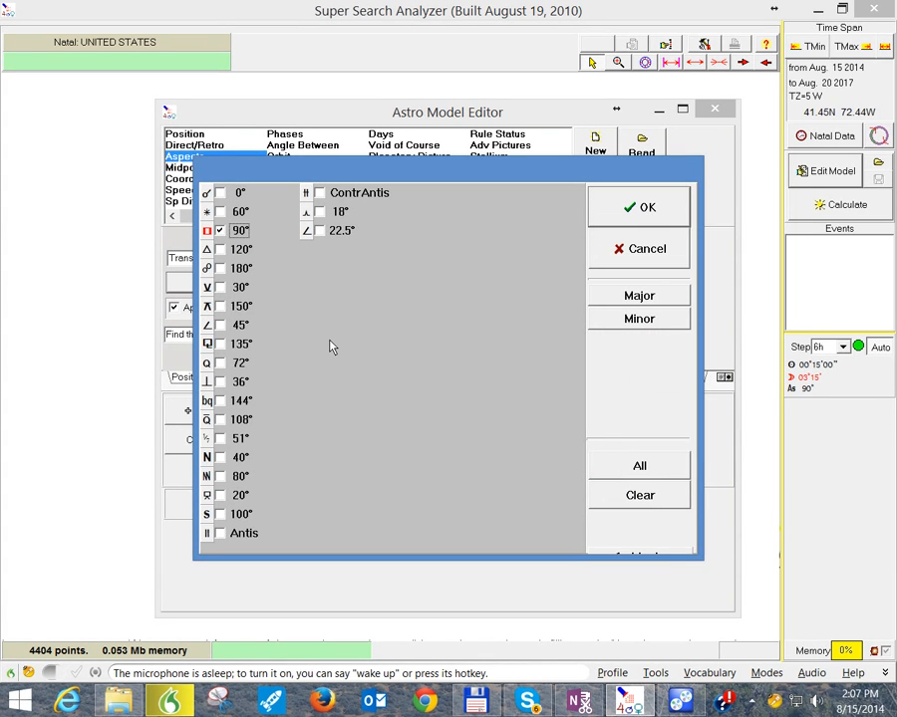
pyautogui.click(614, 226)
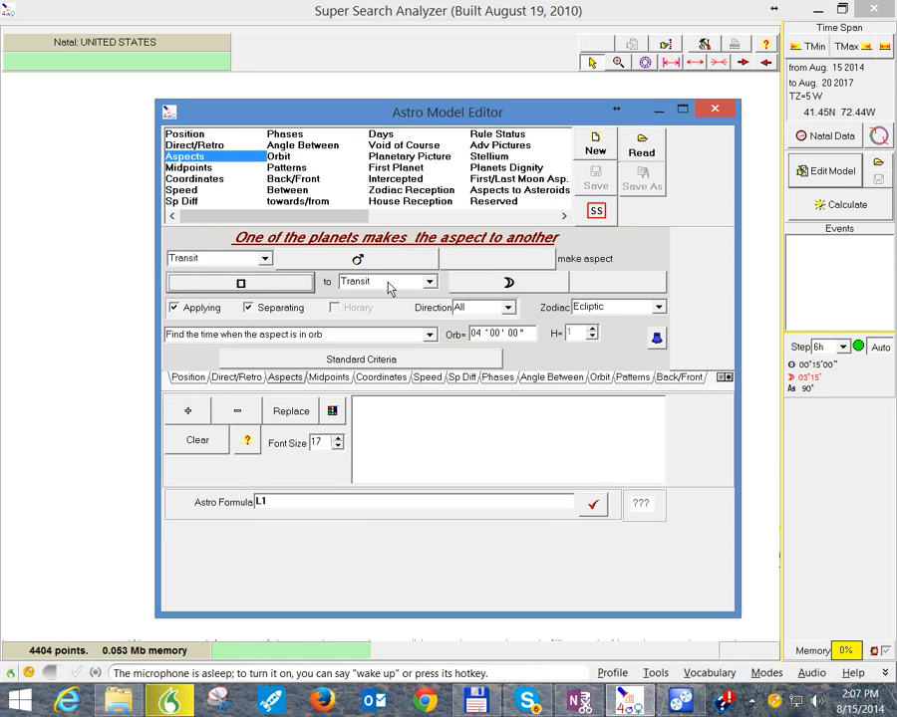
# Step: Review the Natal and Transit choices for the second planet, and try the directions "Front of" and "Back to" before restoring All
pyautogui.click(428, 283)
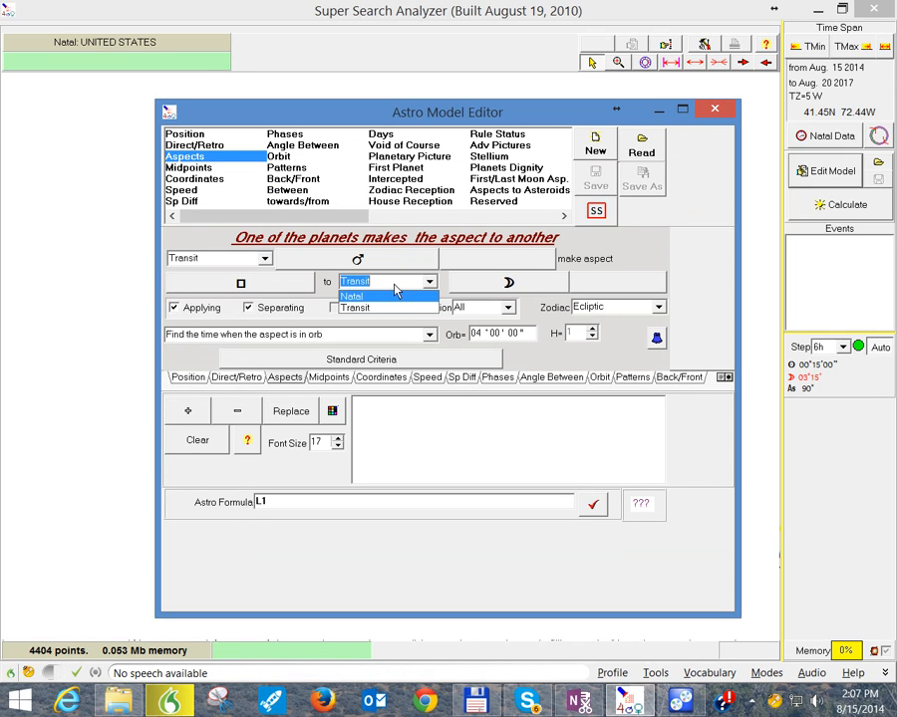
pyautogui.click(393, 284)
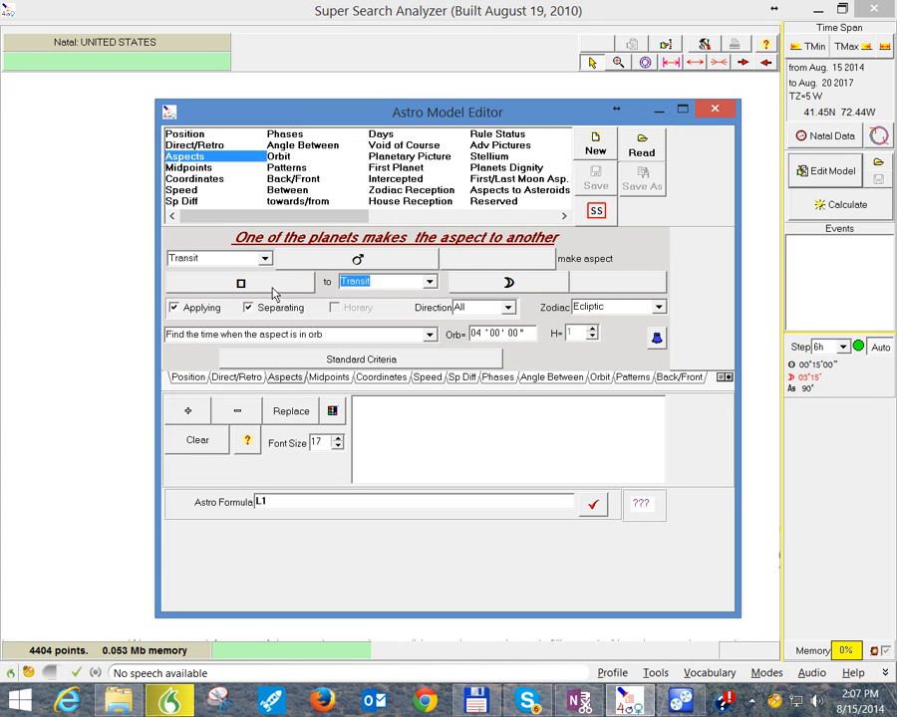
pyautogui.click(508, 308)
pyautogui.click(481, 339)
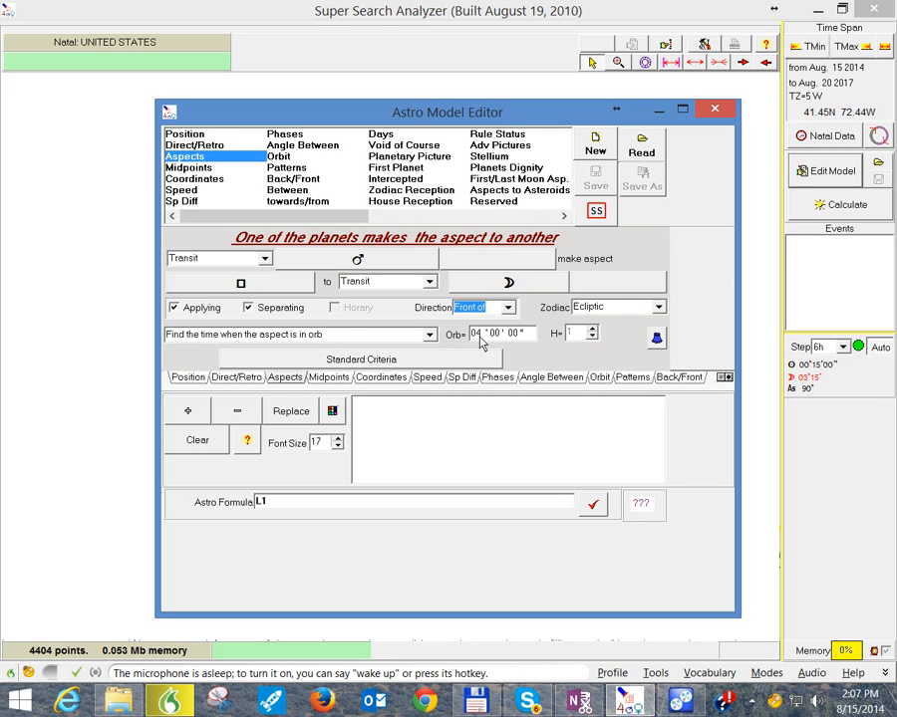
pyautogui.click(507, 307)
pyautogui.click(480, 346)
pyautogui.click(507, 306)
pyautogui.click(498, 322)
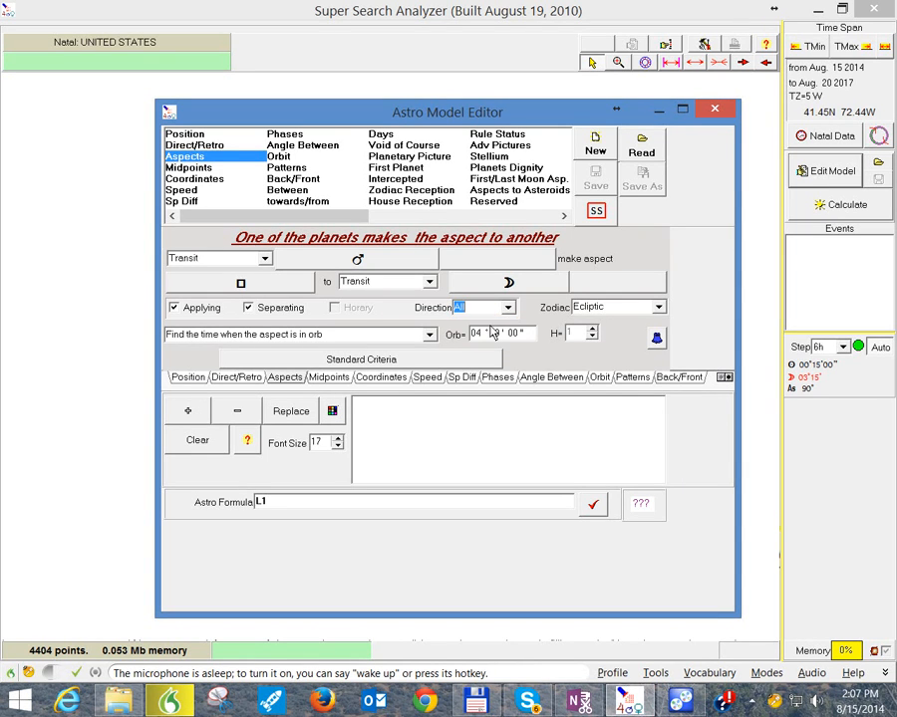
# Step: Add the transiting Mars square Moon criterion to the model and clear the model's criteria list
pyautogui.click(189, 413)
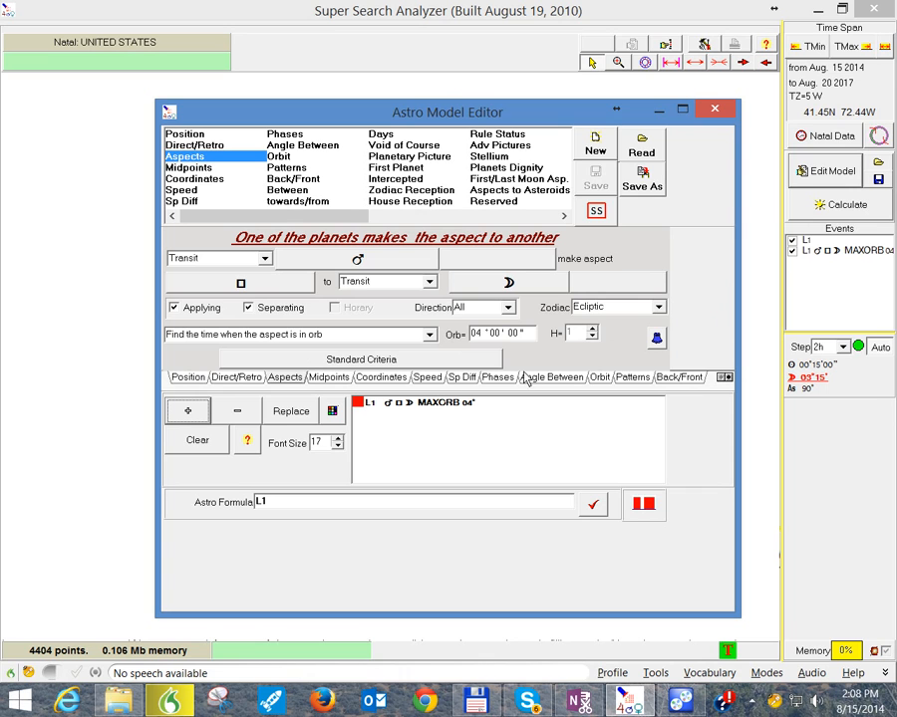
pyautogui.click(214, 444)
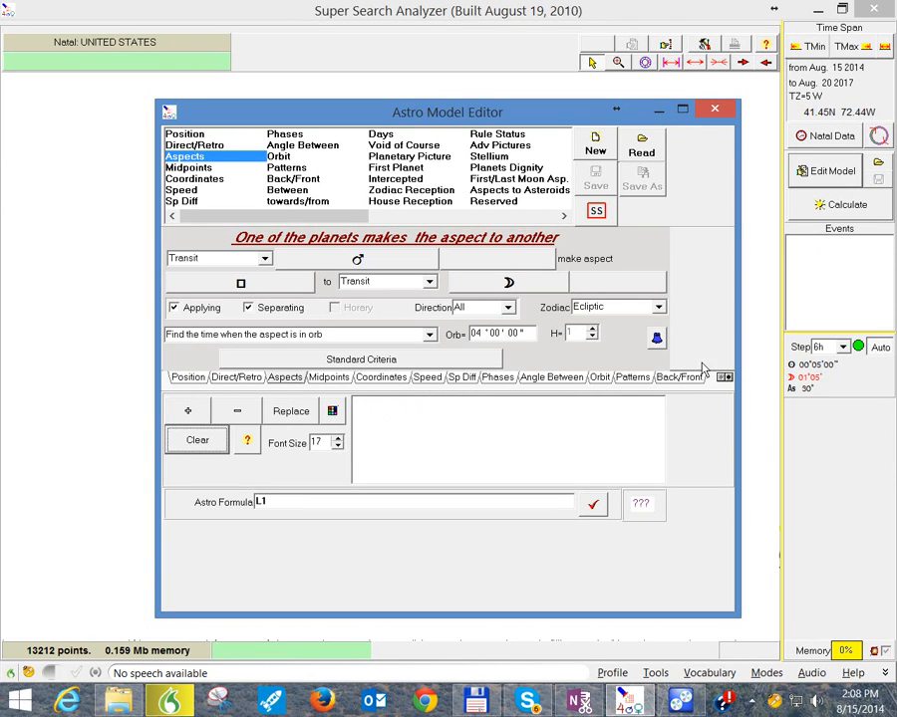
# Step: Replace Mars with Uranus as the only transiting first planet in the aspect criterion
pyautogui.click(357, 260)
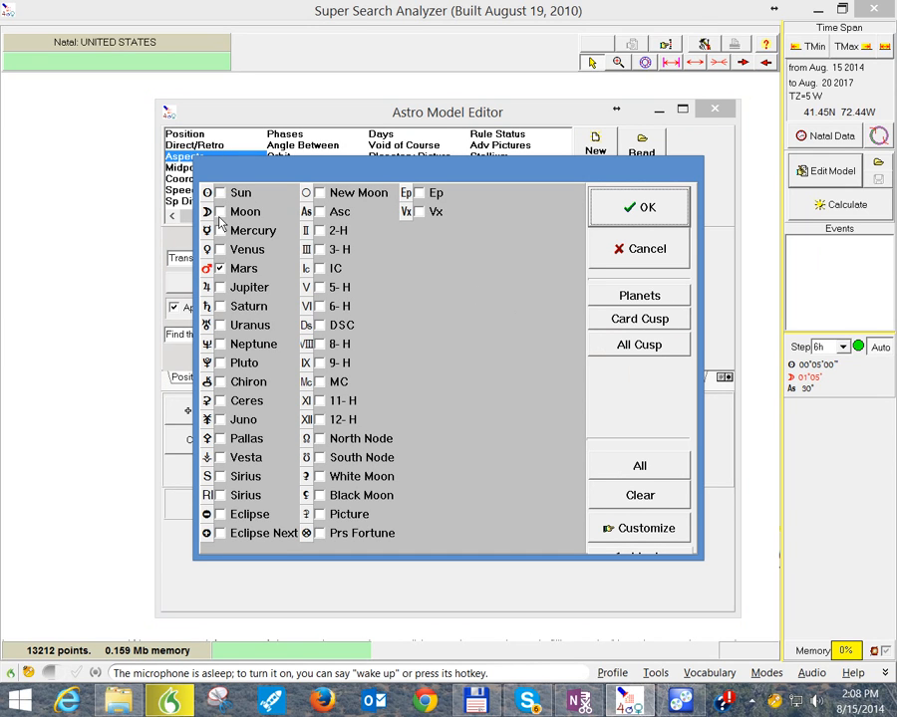
pyautogui.click(223, 327)
pyautogui.click(648, 210)
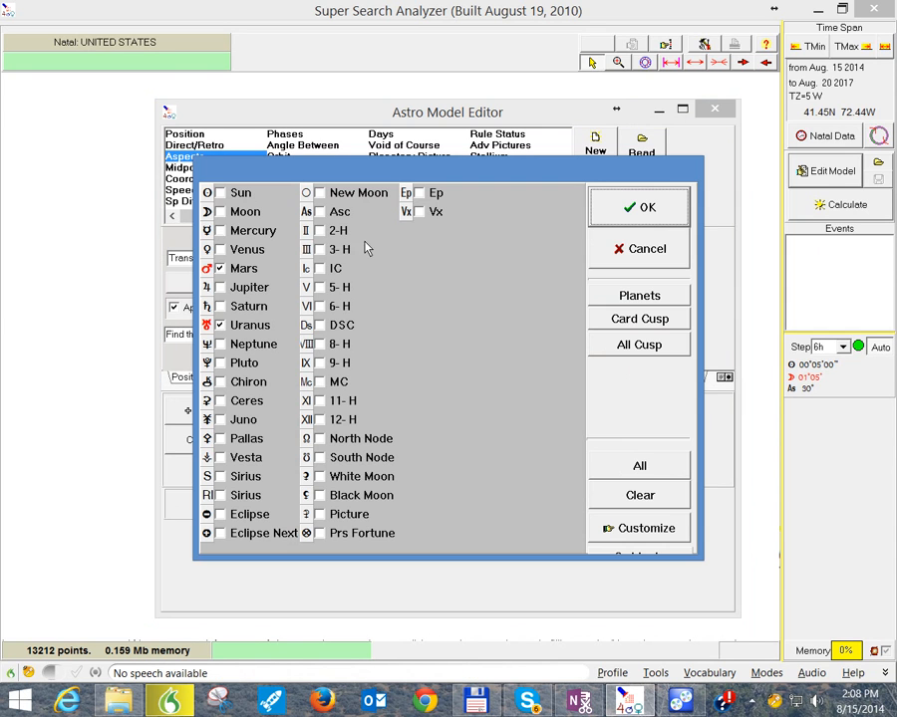
pyautogui.click(364, 258)
pyautogui.click(220, 269)
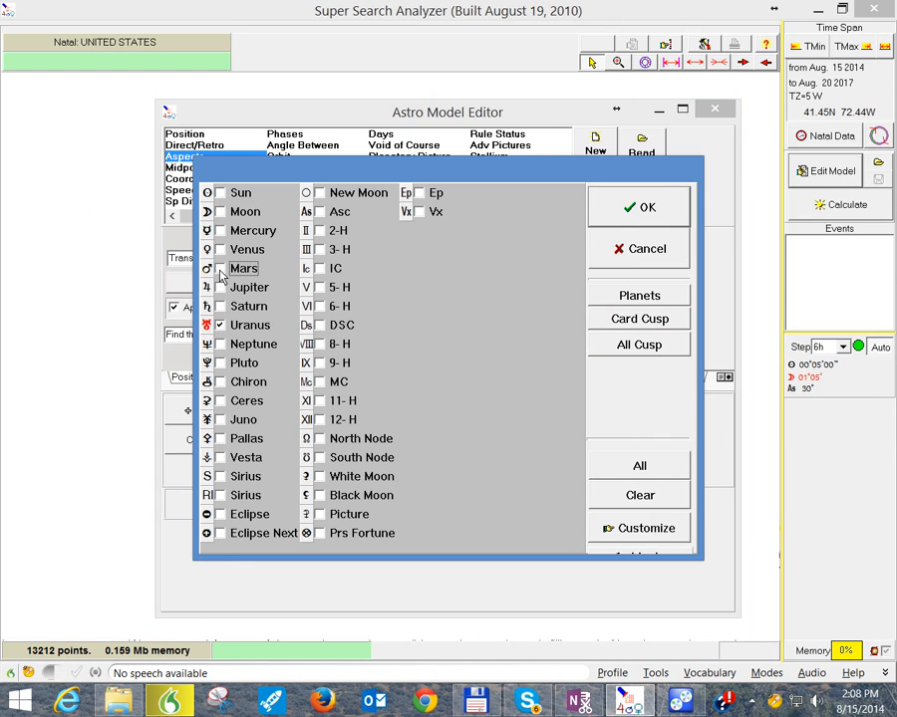
pyautogui.click(639, 207)
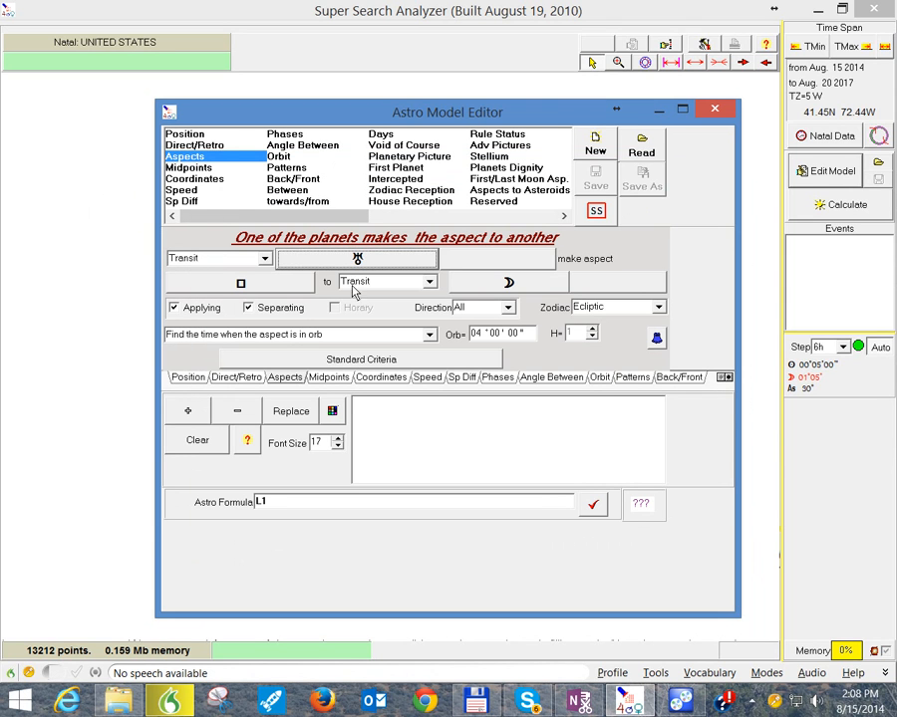
# Step: Replace the Moon with Pluto as the only second planet receiving the aspect
pyautogui.click(505, 284)
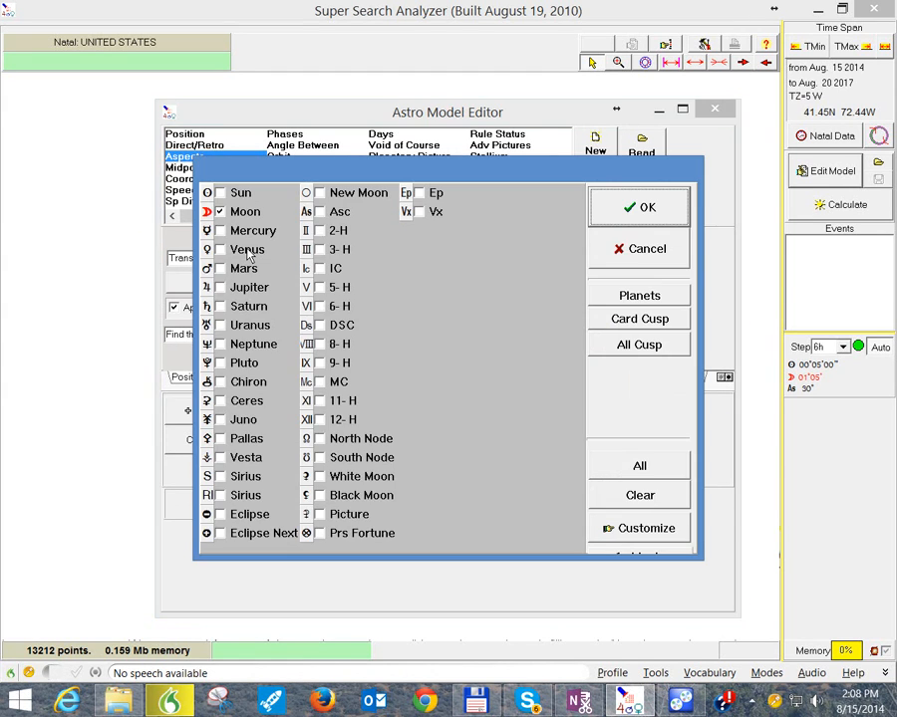
pyautogui.click(225, 212)
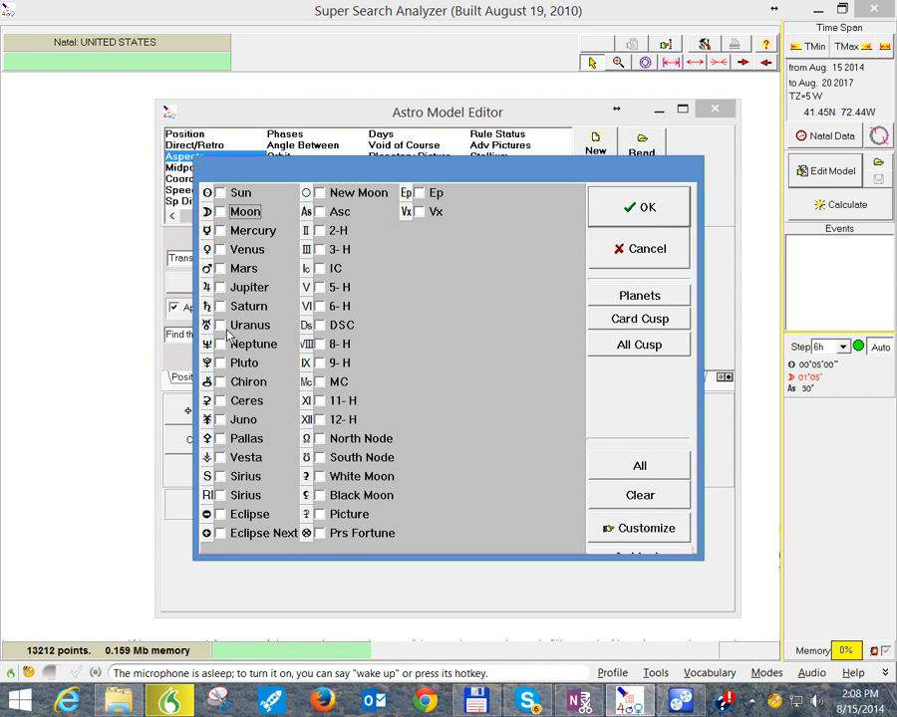
pyautogui.click(221, 363)
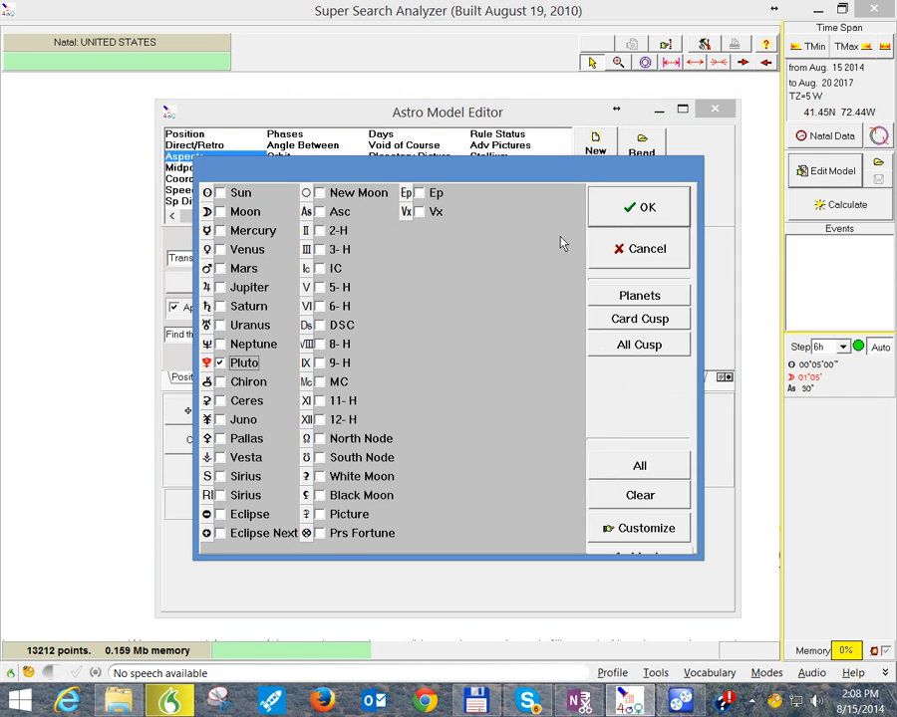
pyautogui.click(622, 216)
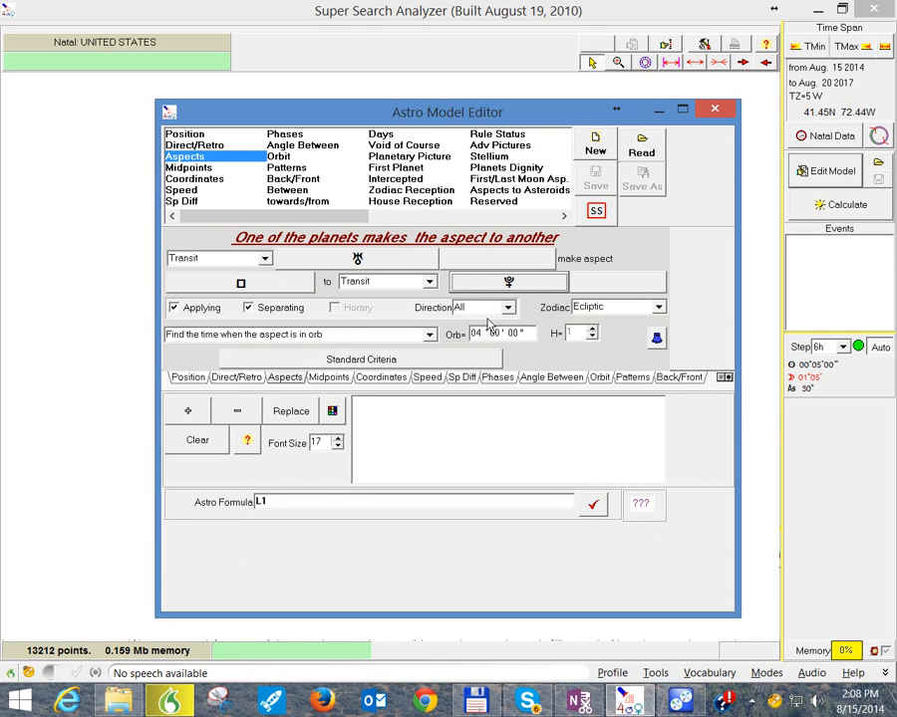
# Step: Add the Uranus square Pluto criterion with "Find the time when the aspect is in orb", apply formula L1, and close the model editor
pyautogui.click(429, 336)
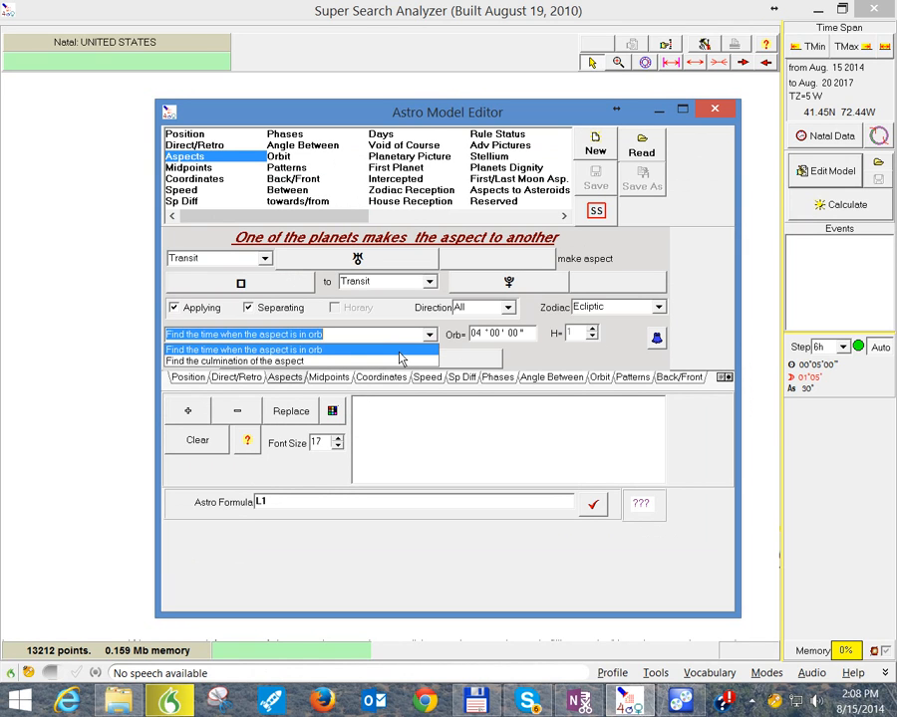
pyautogui.click(384, 351)
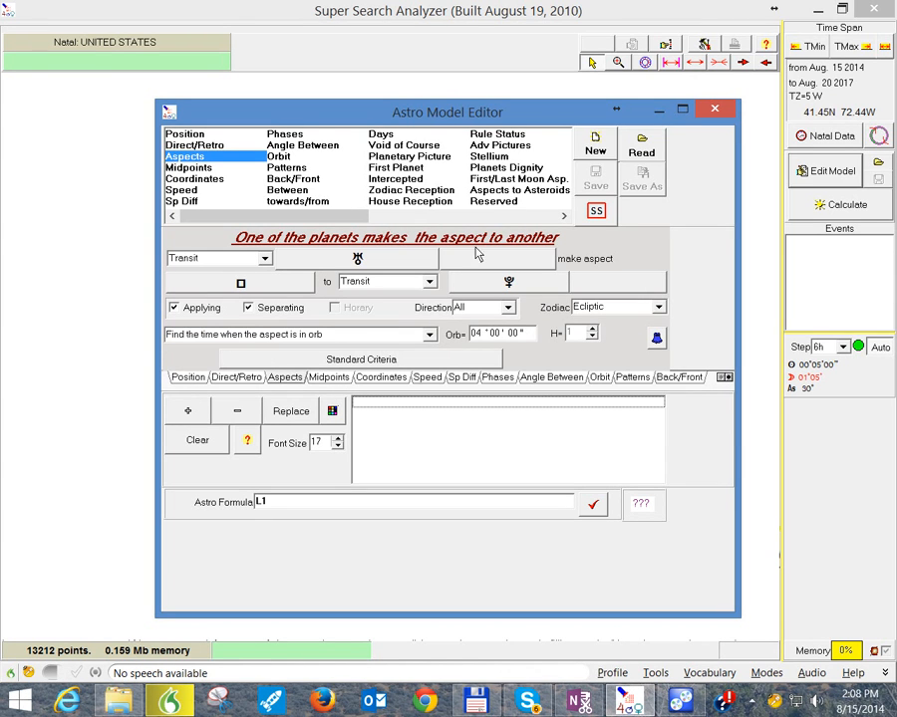
pyautogui.click(190, 413)
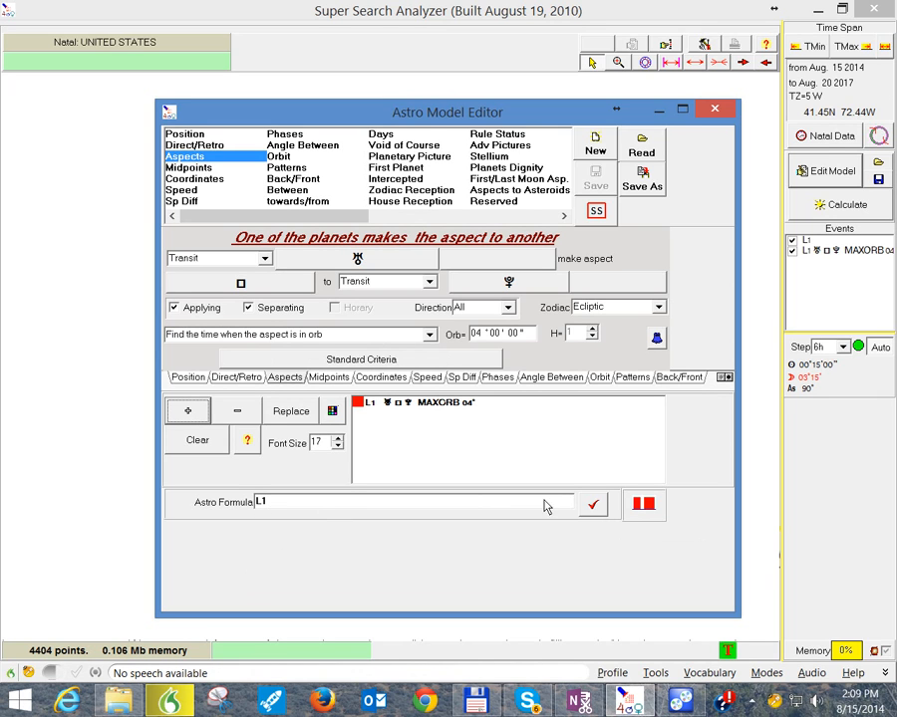
pyautogui.click(590, 506)
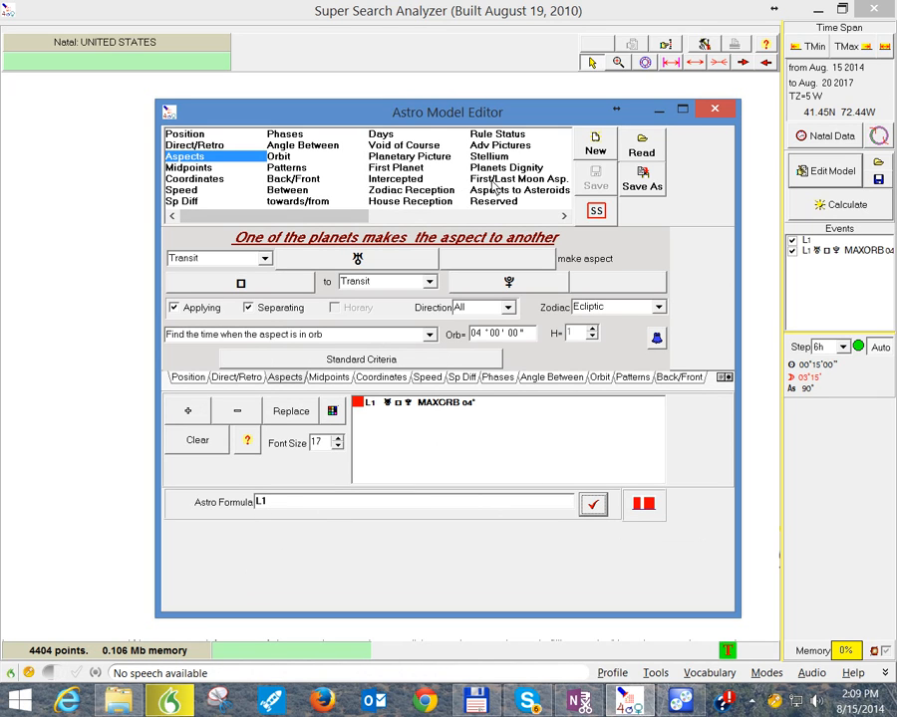
pyautogui.click(716, 111)
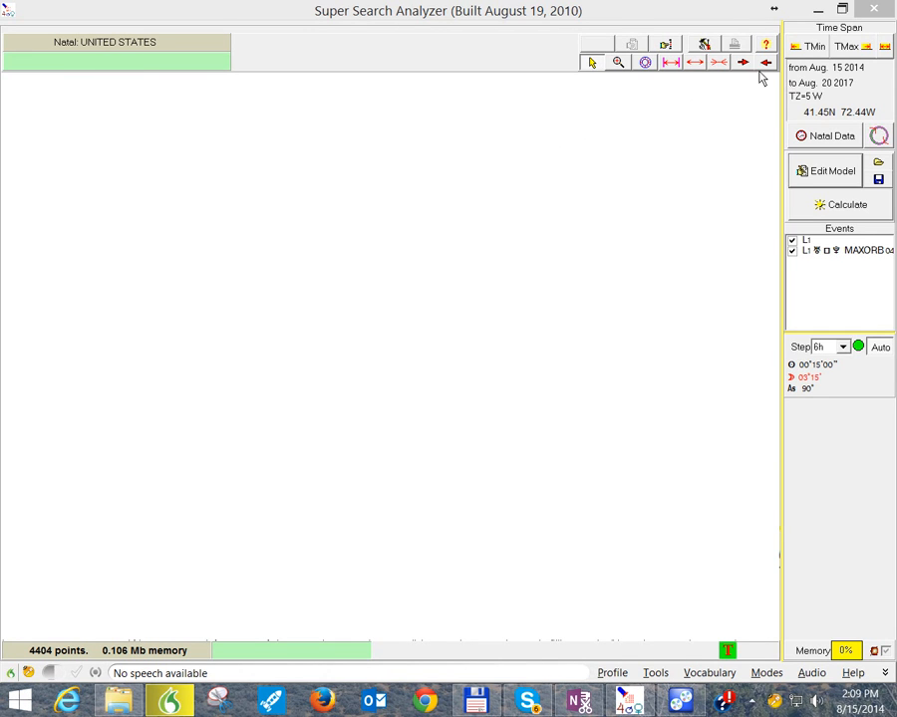
# Step: Set the start year of the search time span (TMin) to 1920
pyautogui.click(814, 48)
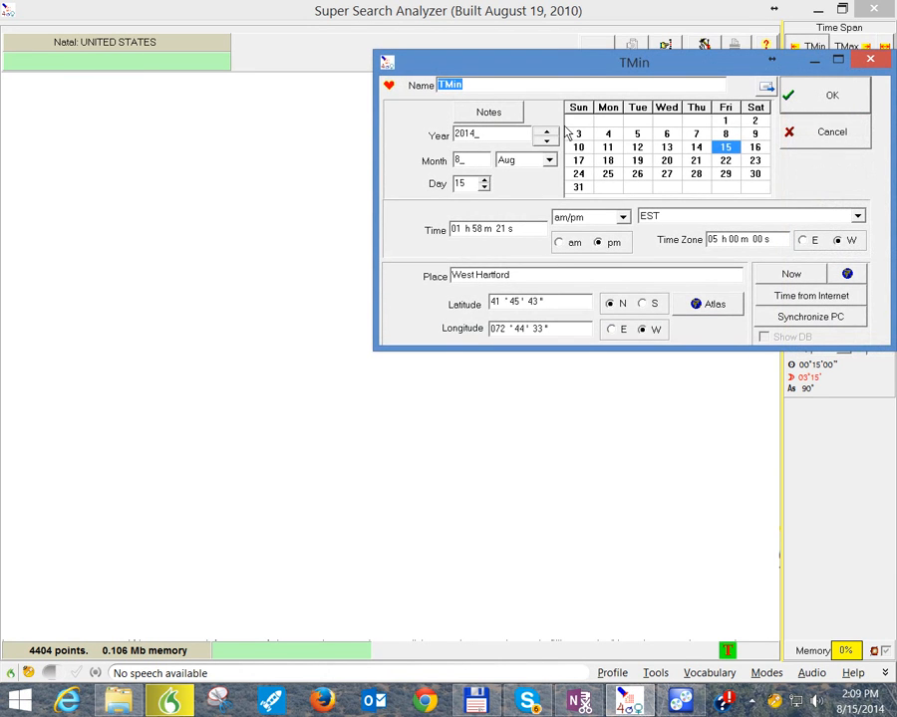
pyautogui.moveTo(516, 137); pyautogui.dragTo(436, 140)
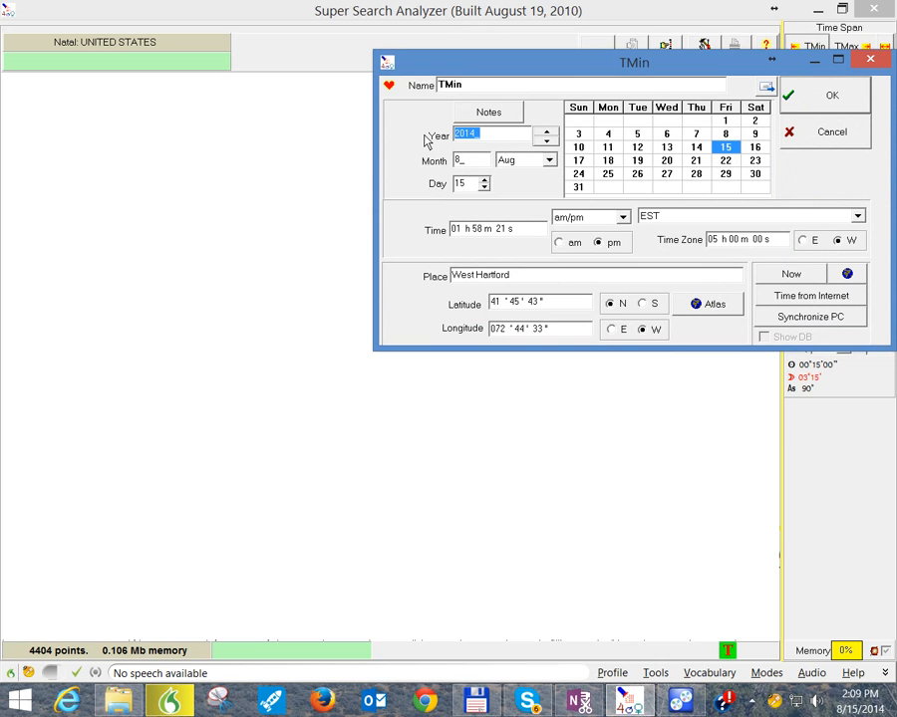
pyautogui.write('19')
pyautogui.click(807, 106)
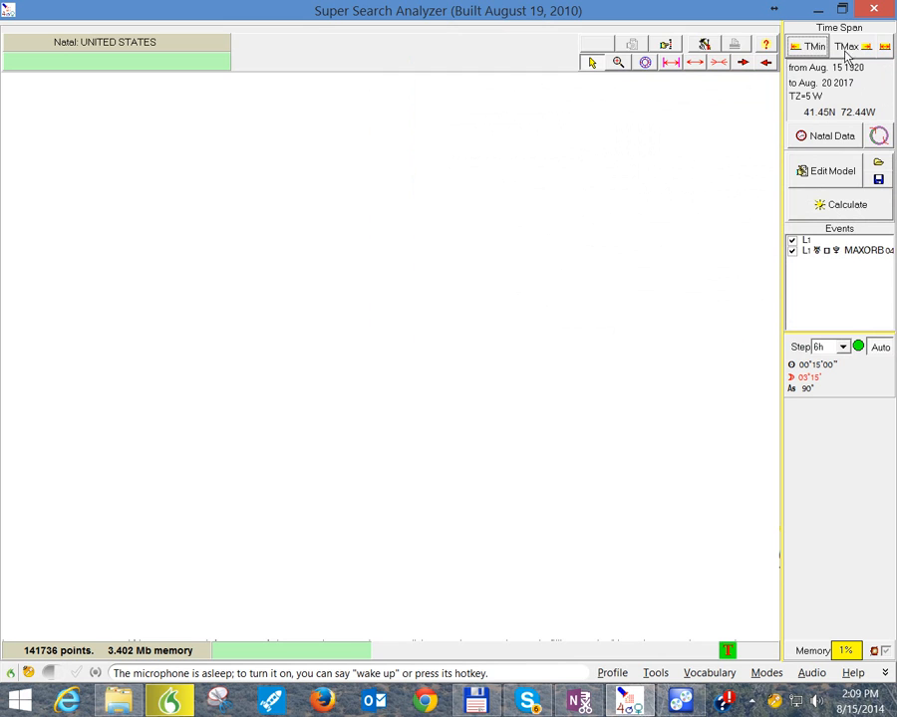
# Step: Set the end of the time span (TMax) to Here and Now with the year raised to 2016, and recheck the TMin date
pyautogui.click(848, 48)
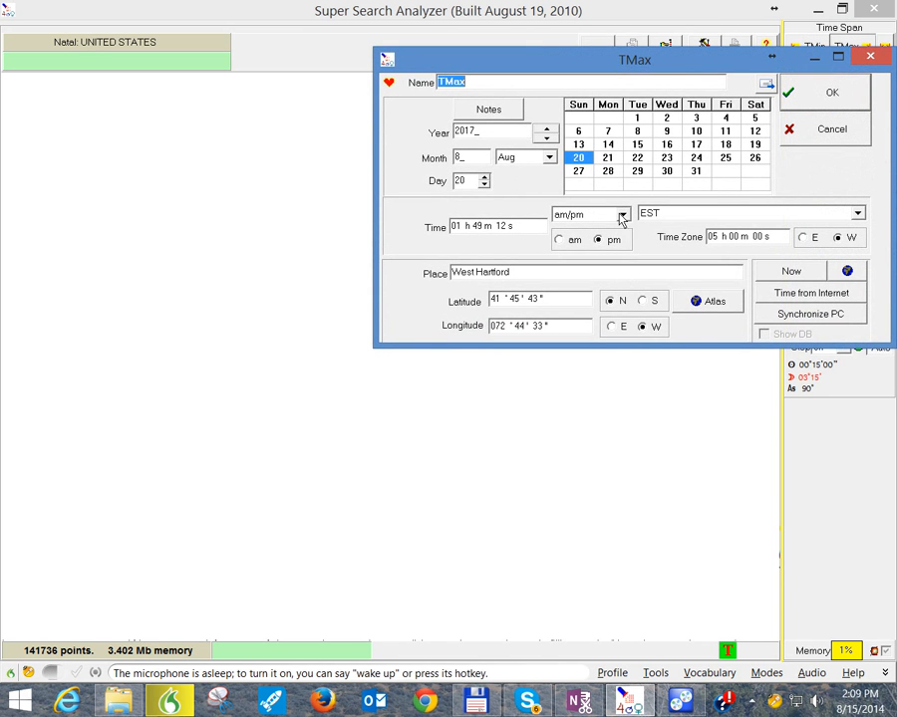
pyautogui.click(785, 277)
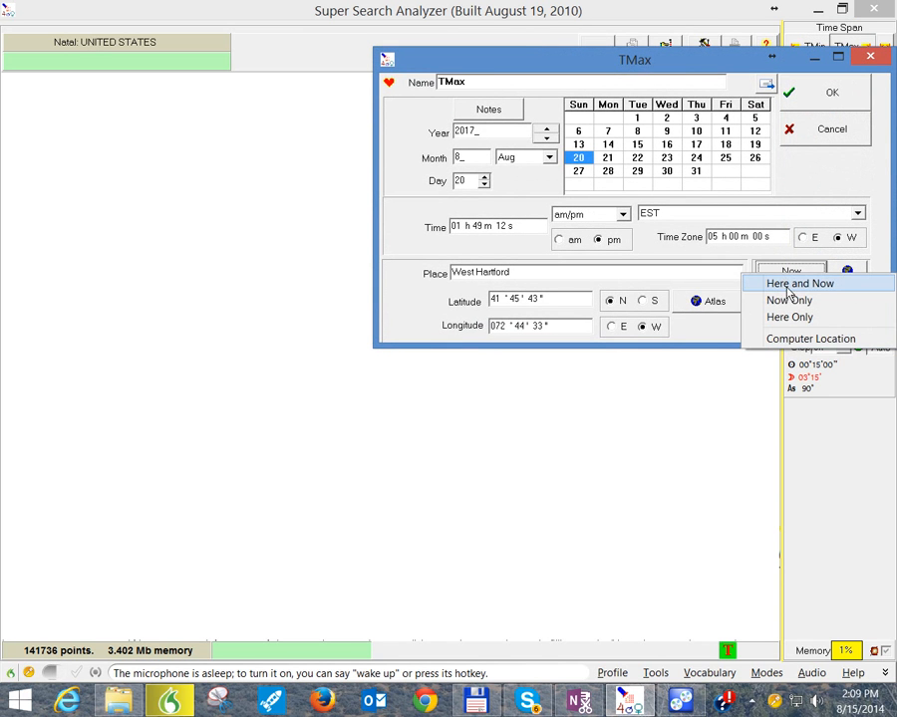
pyautogui.click(791, 289)
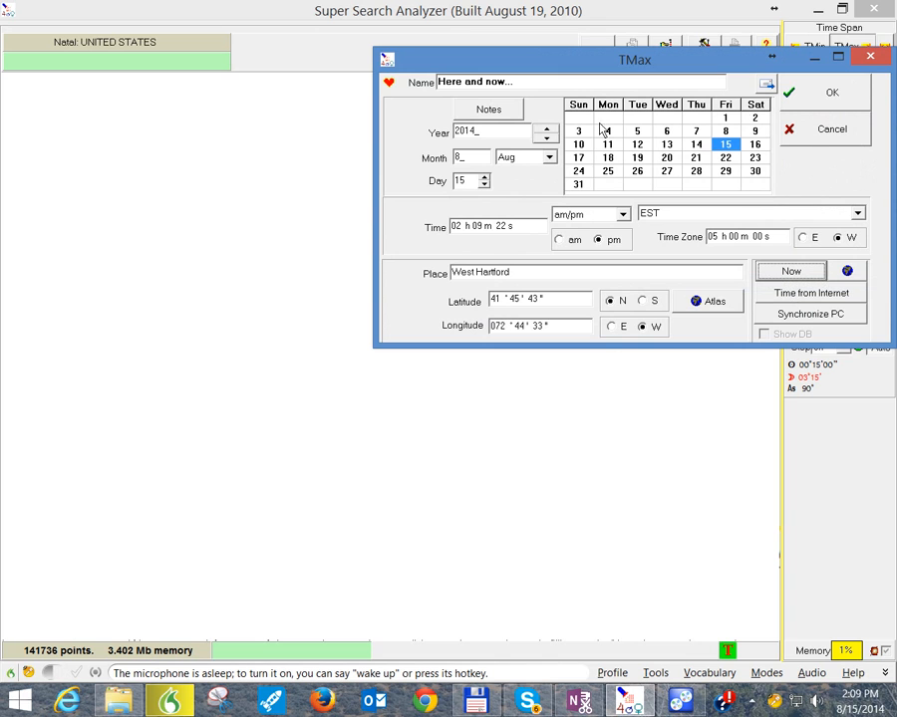
pyautogui.click(539, 128)
pyautogui.click(539, 129)
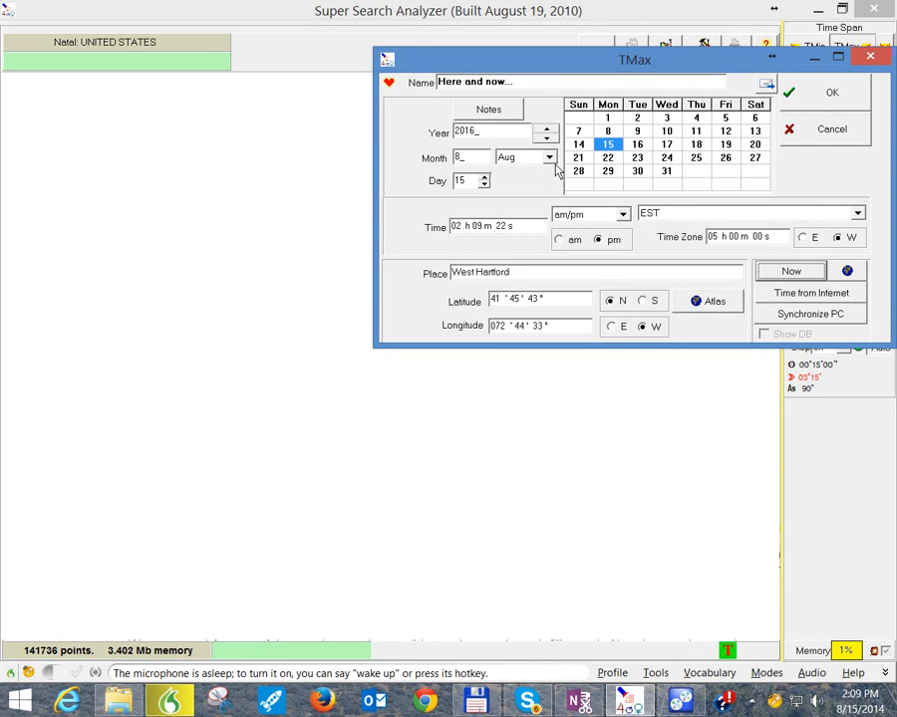
pyautogui.click(548, 160)
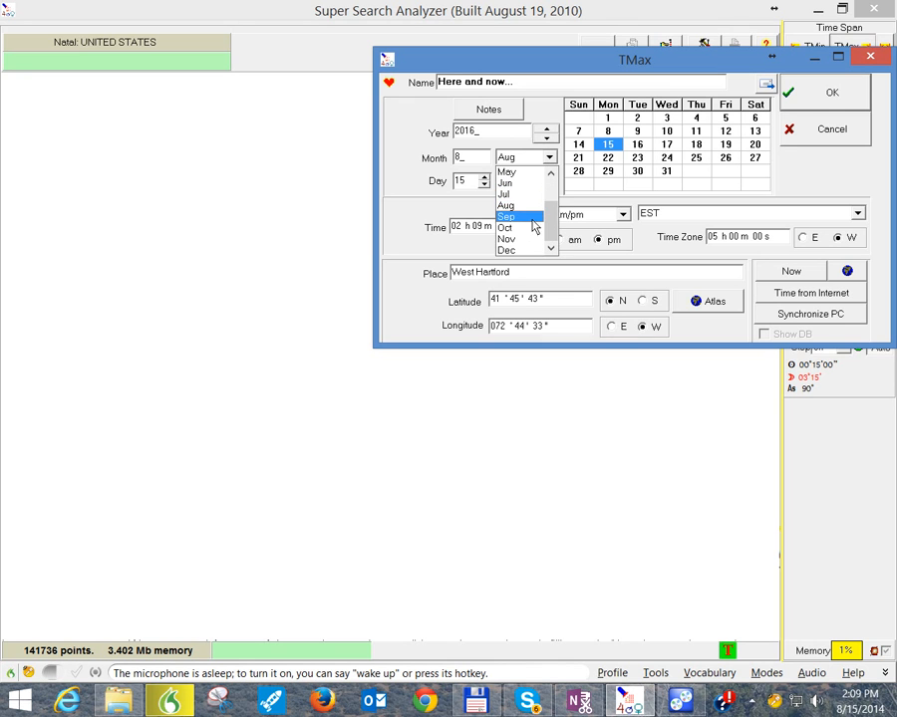
pyautogui.click(435, 192)
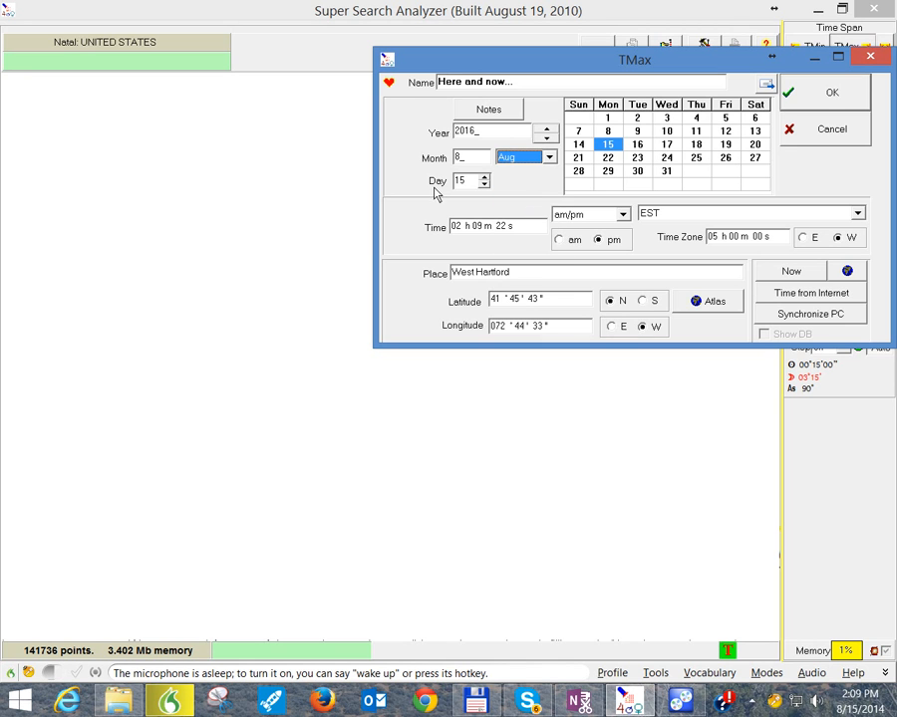
pyautogui.click(789, 104)
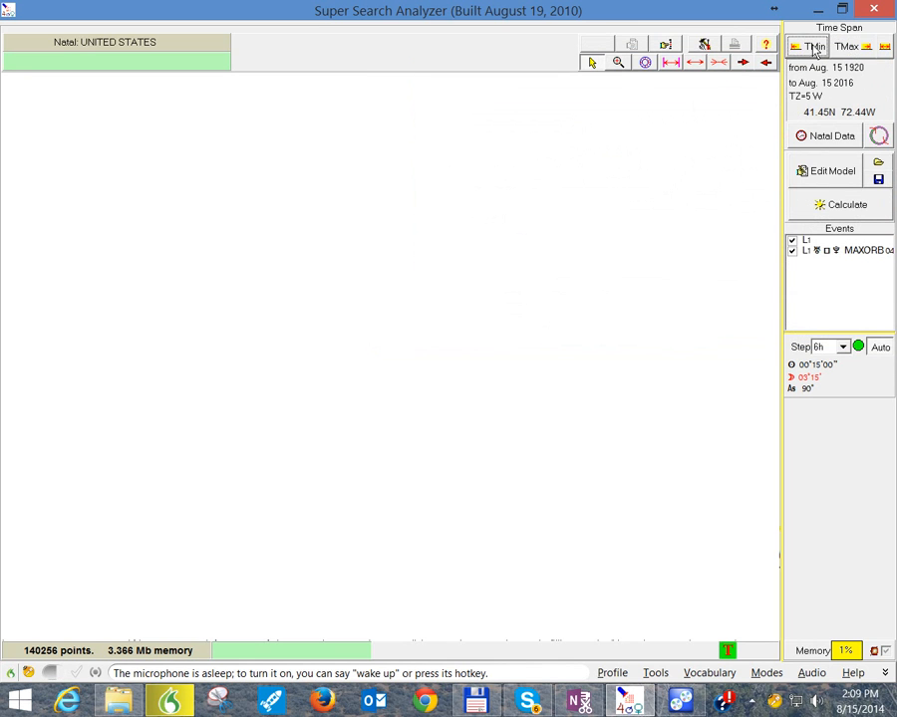
pyautogui.click(815, 47)
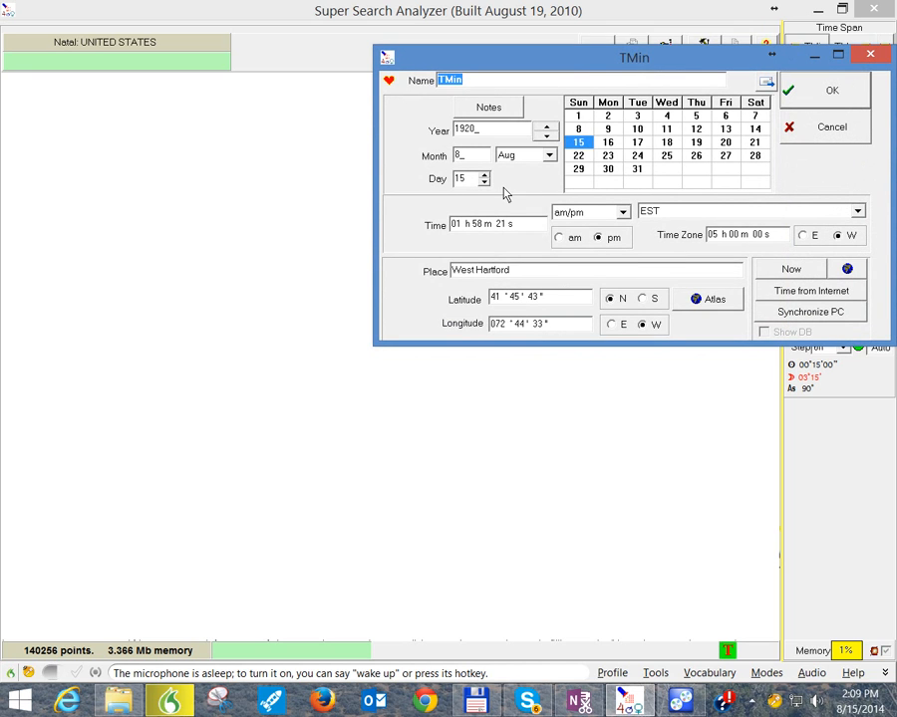
pyautogui.click(802, 98)
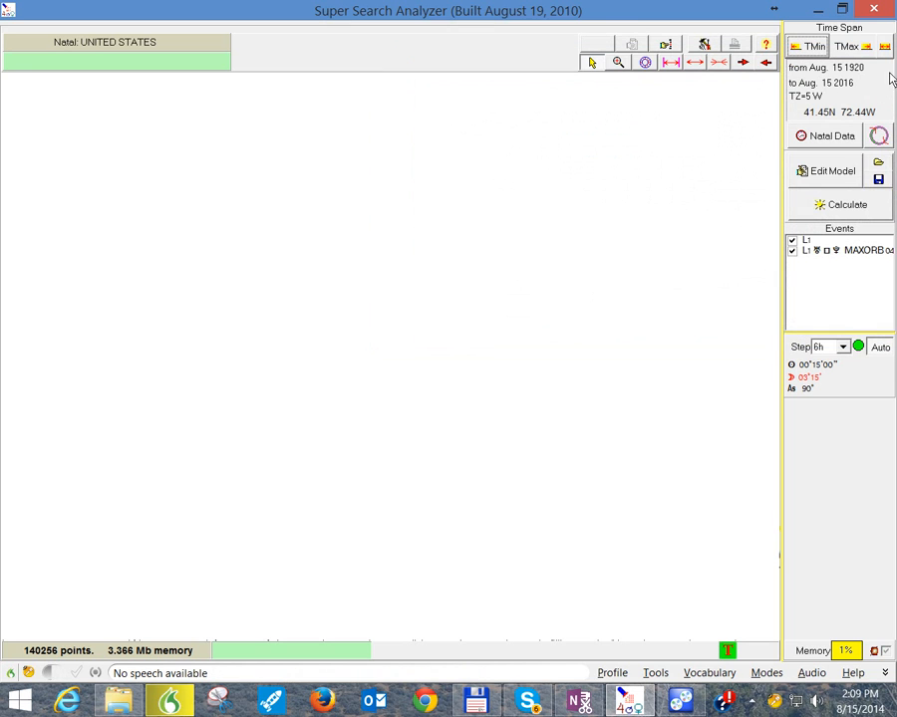
# Step: Try a calculation step of 5d before choosing 10d, and calculate the search
pyautogui.click(841, 348)
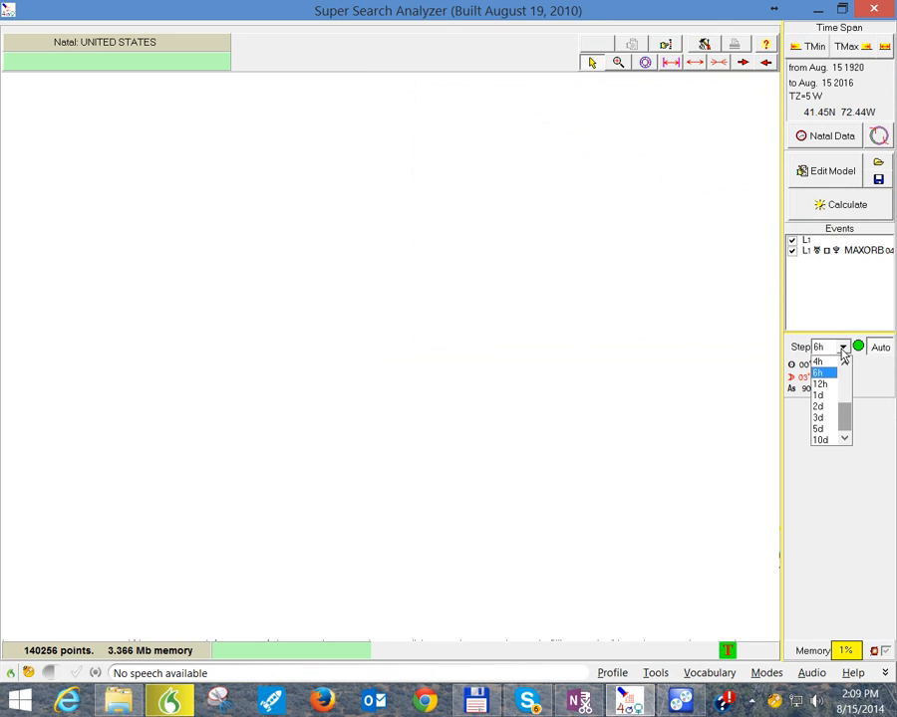
pyautogui.click(827, 429)
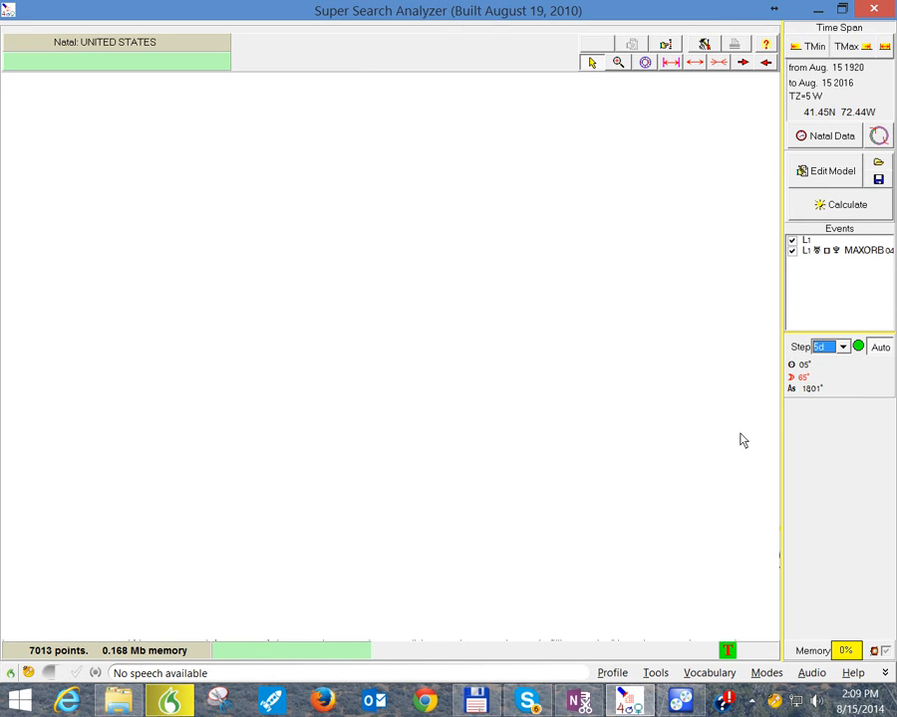
pyautogui.click(842, 348)
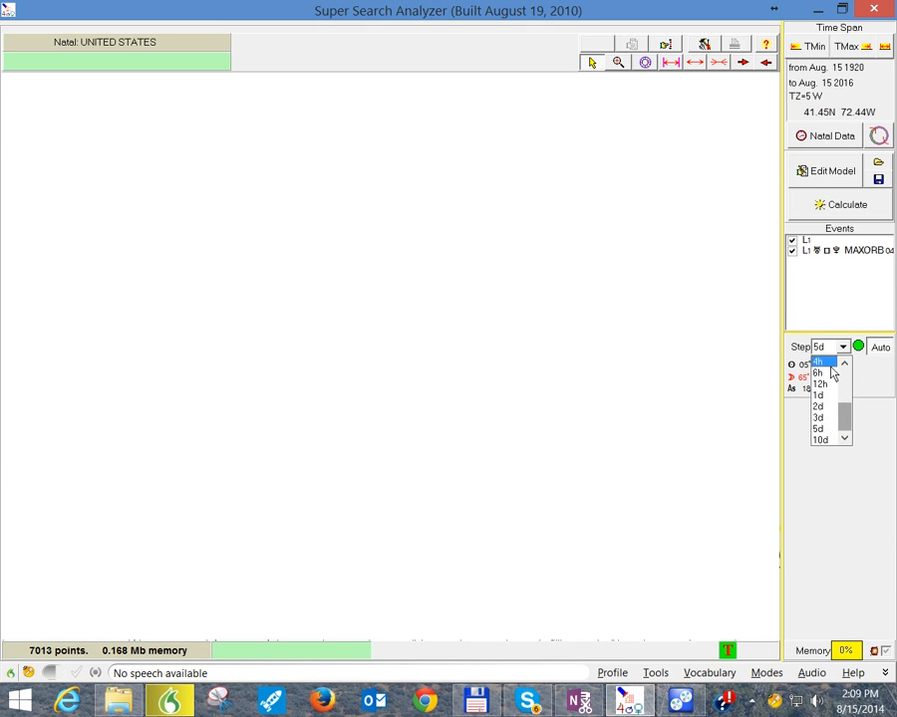
pyautogui.click(825, 440)
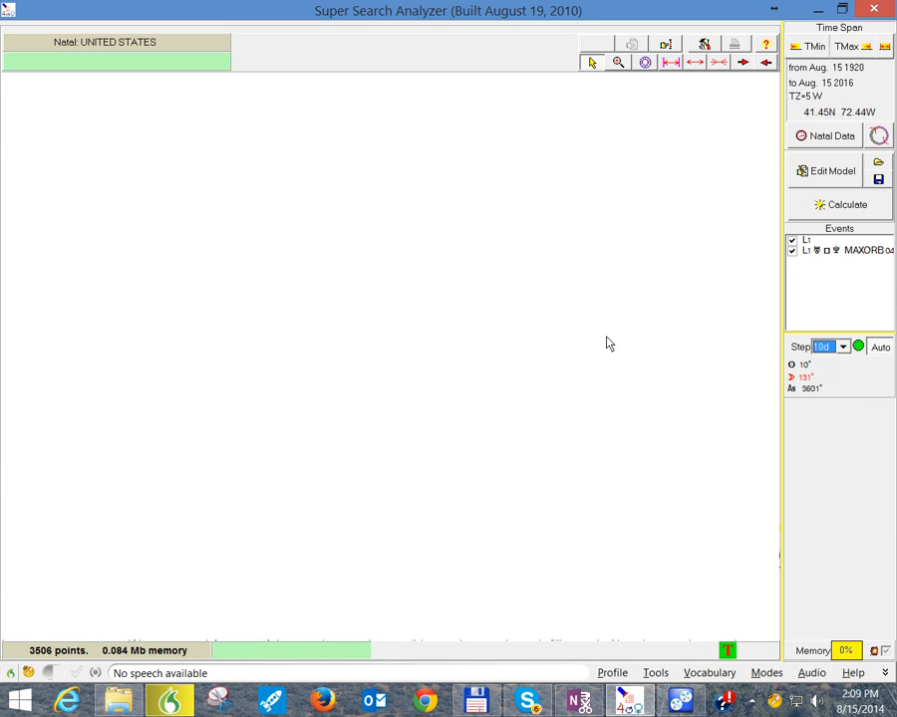
pyautogui.click(818, 209)
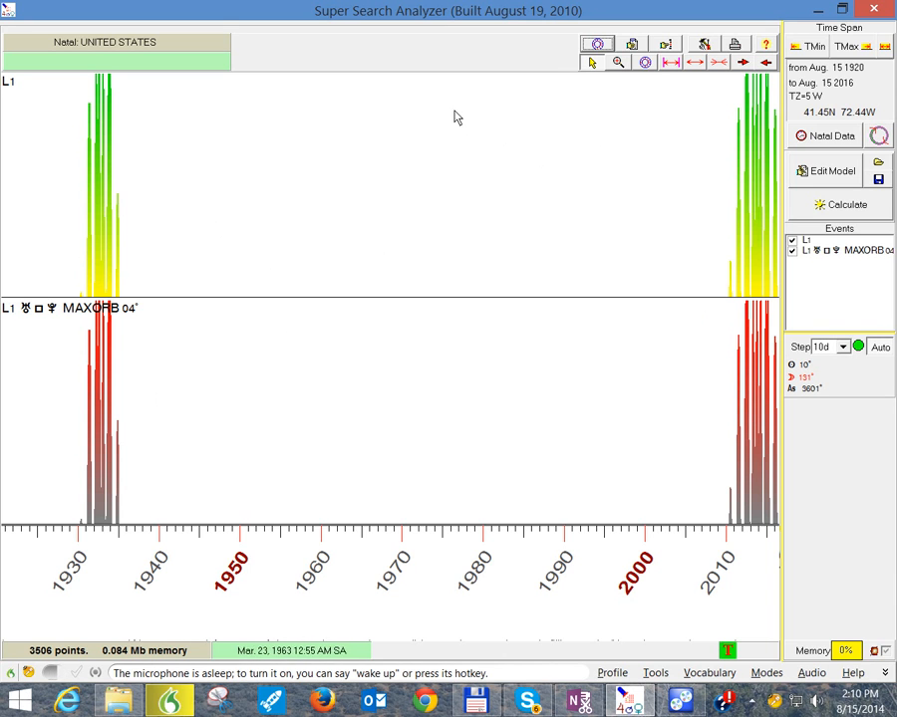
# Step: Zoom the graph in on the peaks from 1930 to 1936 and open the Transit Wheel, placing it over the lower graph
pyautogui.click(620, 67)
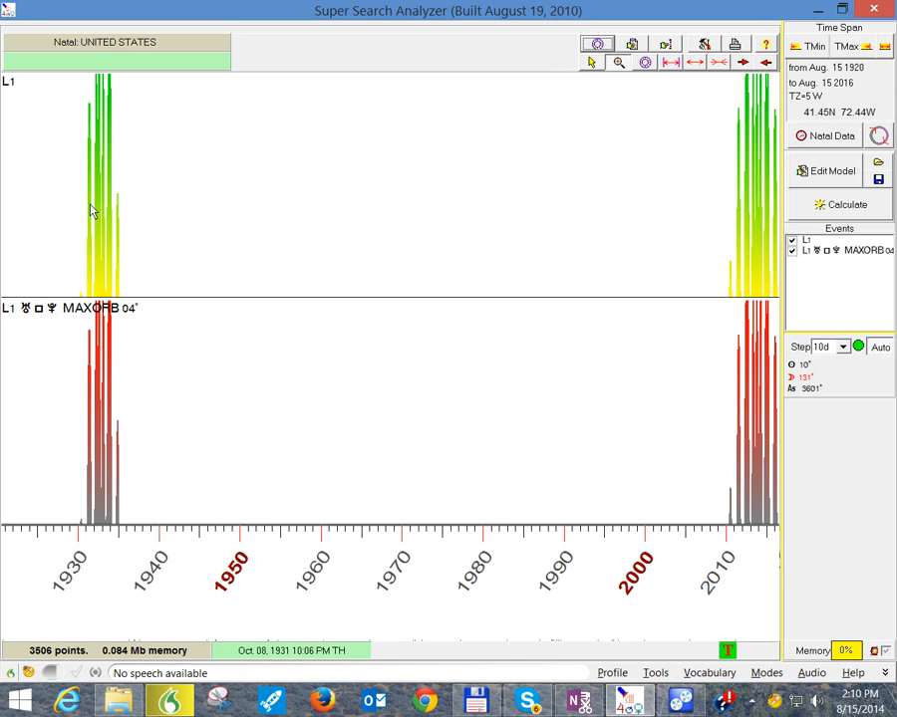
pyautogui.moveTo(81, 212); pyautogui.dragTo(128, 229)
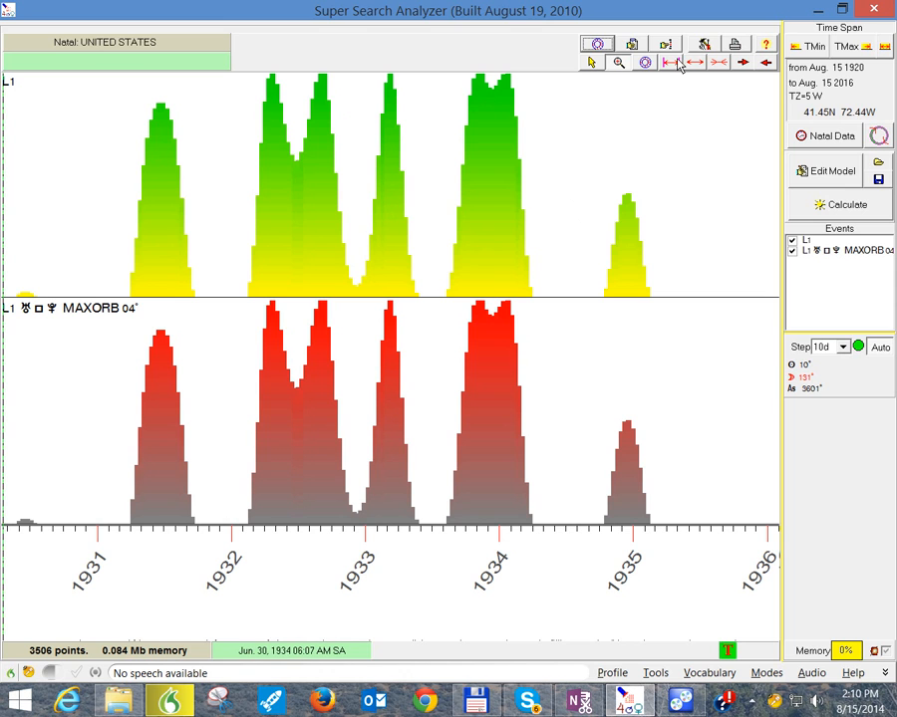
pyautogui.click(595, 49)
pyautogui.moveTo(496, 58); pyautogui.dragTo(366, 171)
pyautogui.click(488, 337)
pyautogui.moveTo(420, 165); pyautogui.dragTo(416, 329)
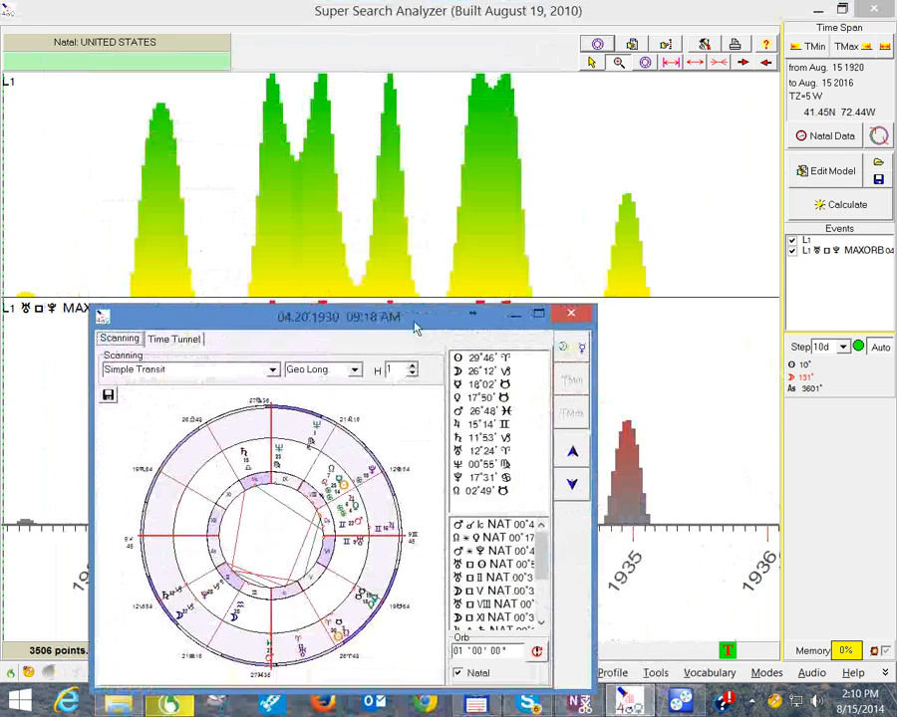
# Step: Examine the transit wheel at the peak just before 1935, checking Pluto's position, and close the wheel
pyautogui.click(626, 204)
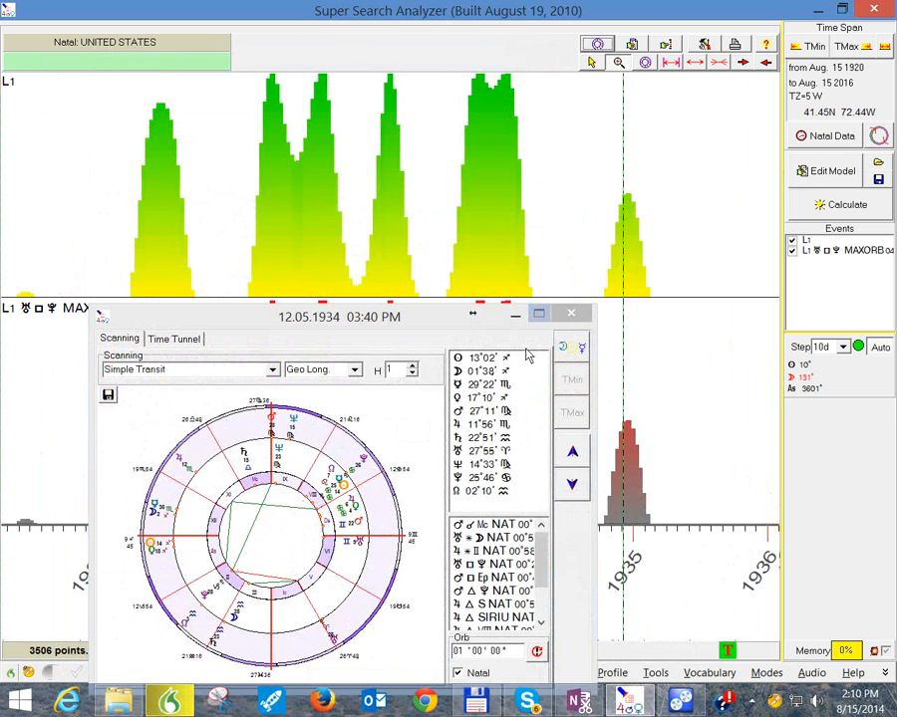
pyautogui.click(486, 481)
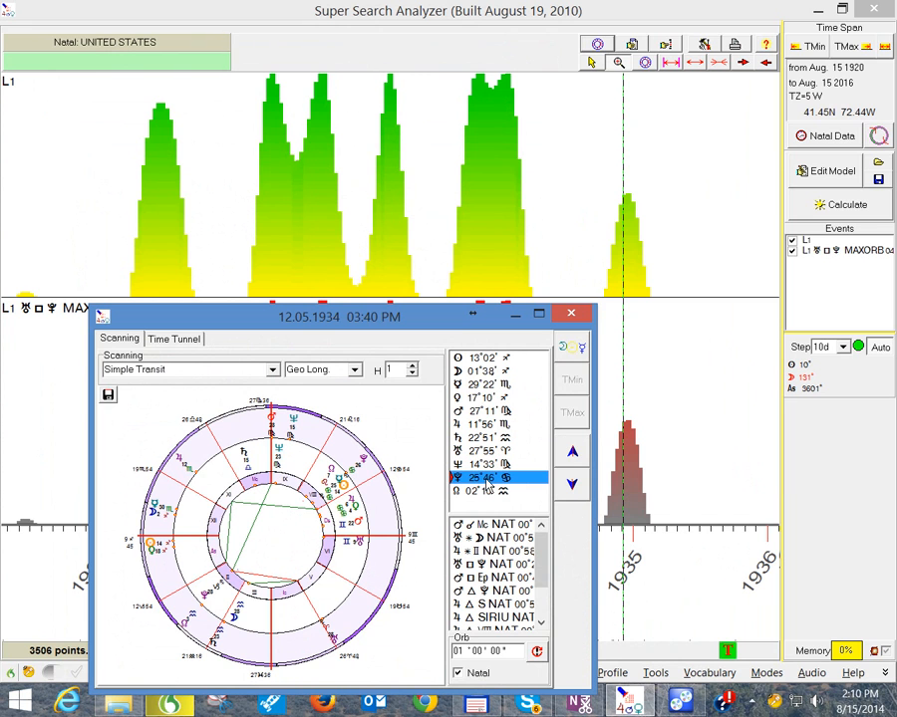
pyautogui.click(628, 205)
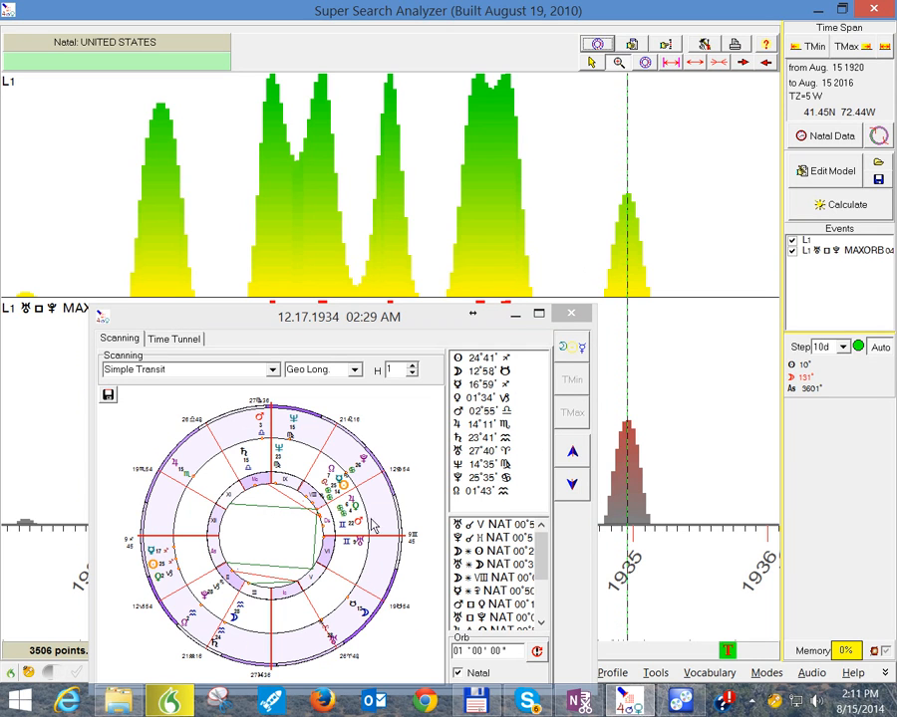
pyautogui.click(571, 313)
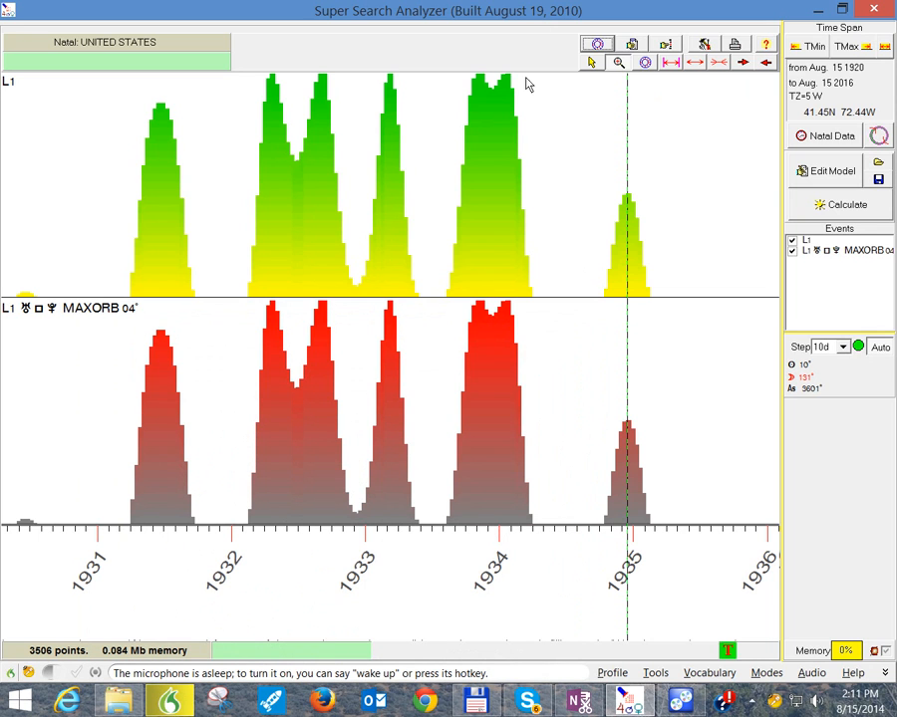
# Step: Restore the graph to the whole search time span and look across the years between the two groups of peaks
pyautogui.click(671, 62)
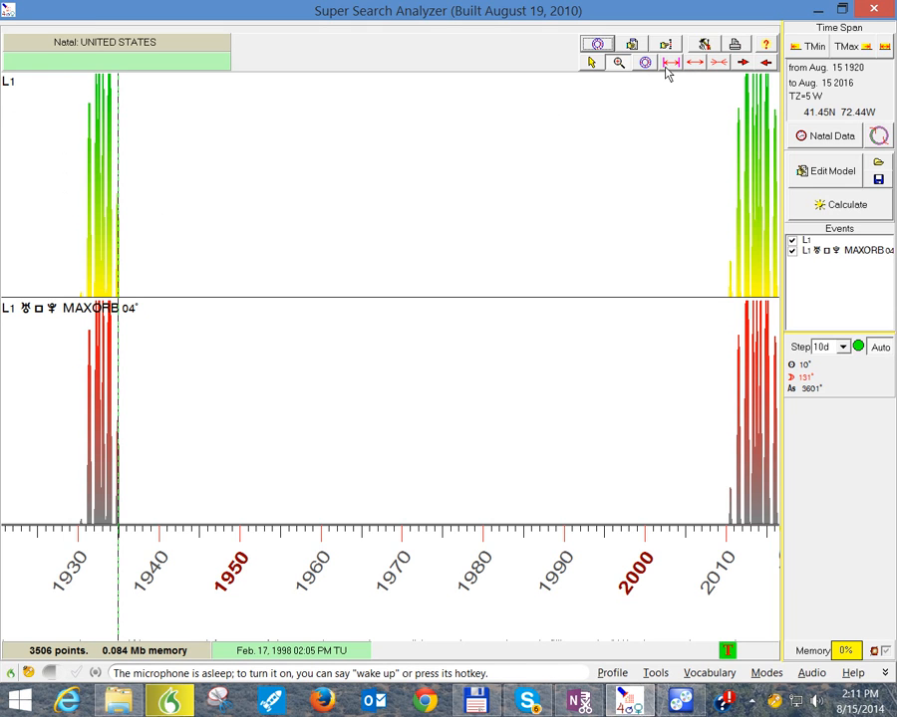
pyautogui.click(766, 63)
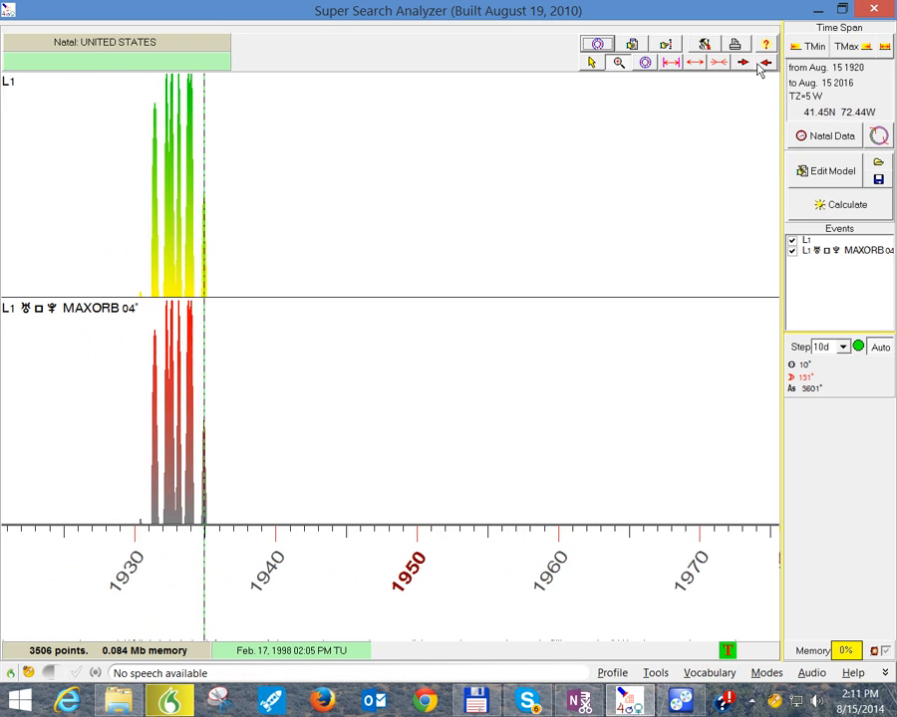
pyautogui.click(738, 66)
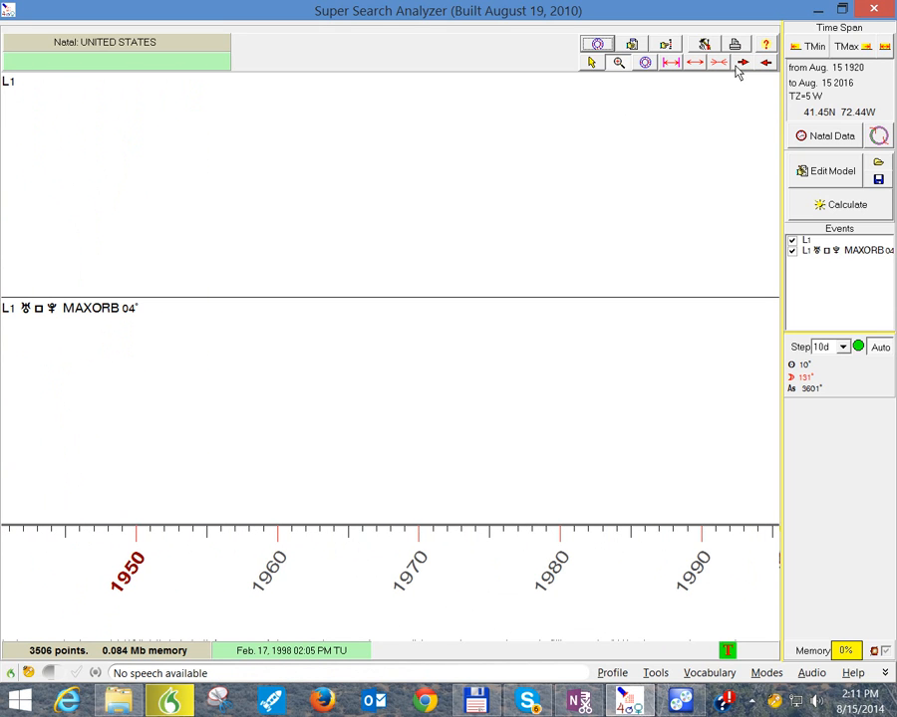
pyautogui.click(765, 65)
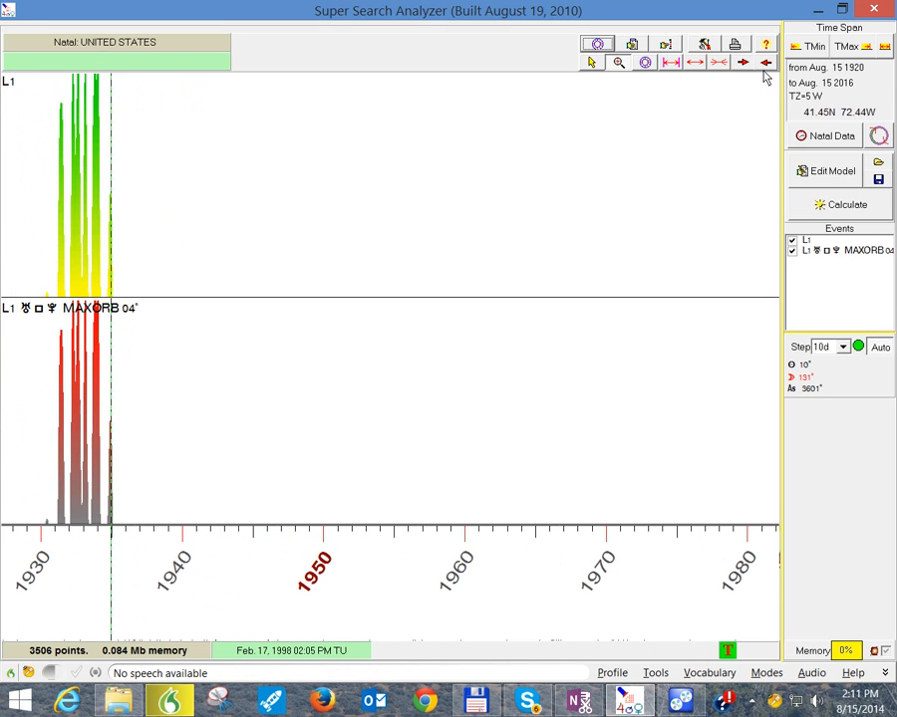
# Step: Clear the Uranus square Pluto event from the model, then start a calculation and break it off to empty the graph
pyautogui.click(817, 176)
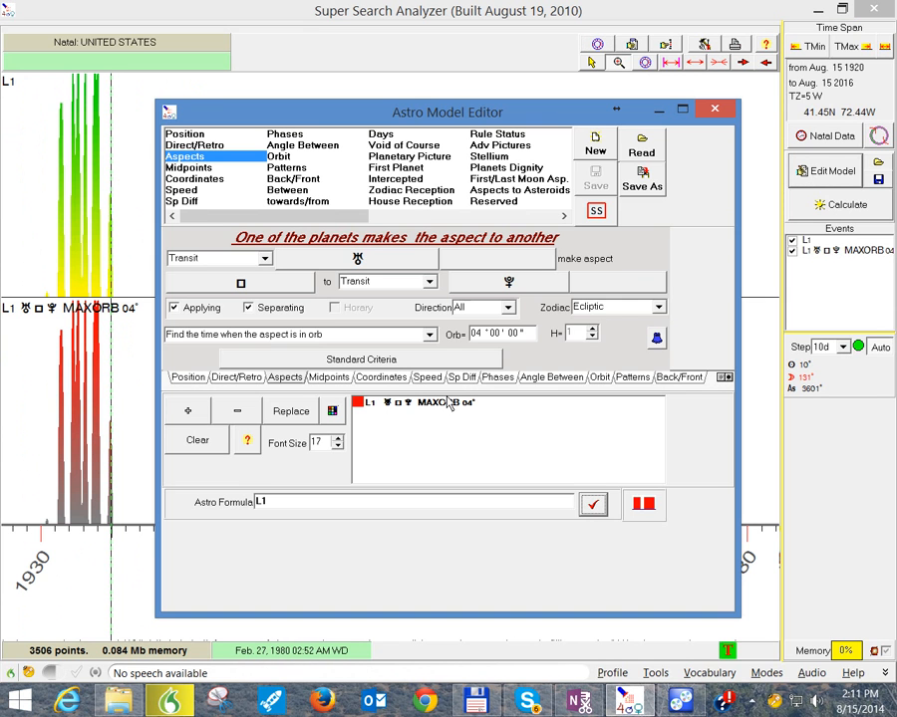
pyautogui.click(204, 448)
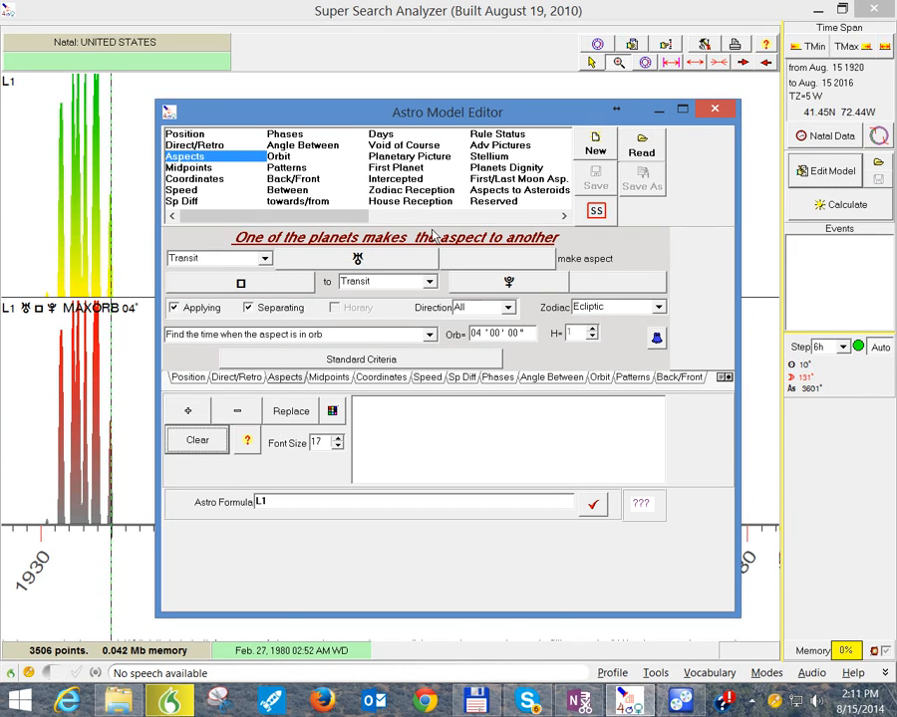
pyautogui.click(714, 108)
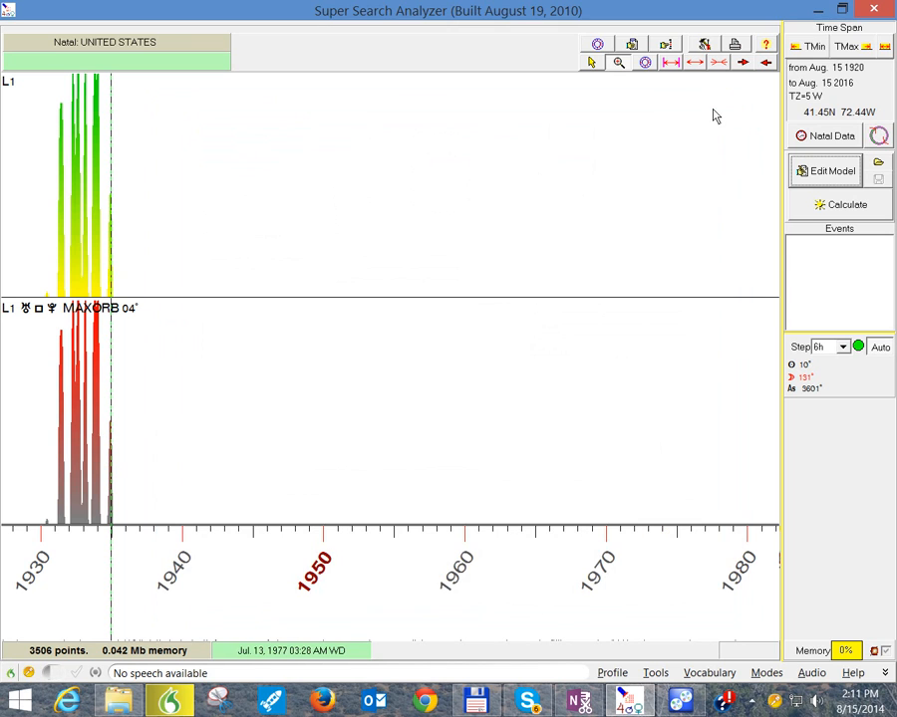
pyautogui.click(825, 207)
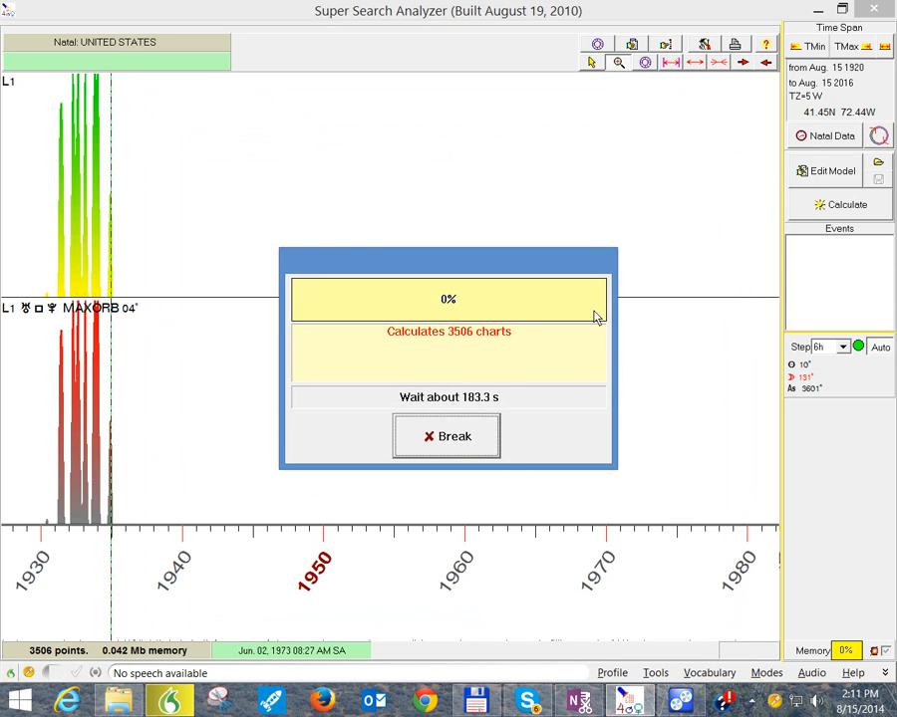
pyautogui.click(454, 453)
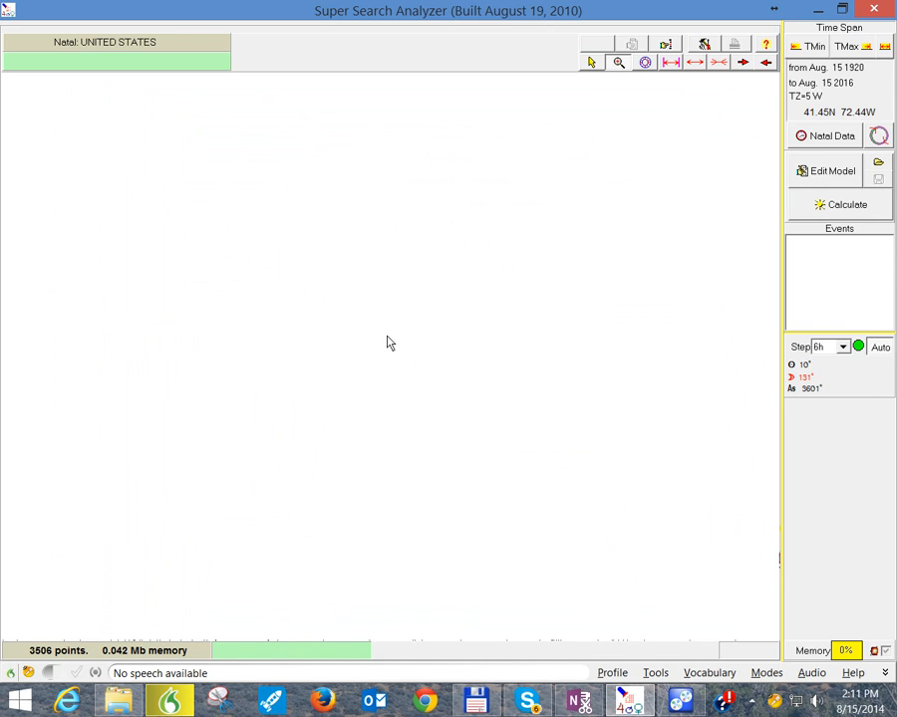
# Step: Reopen the Astro Model Editor, view the Midpoints criterion, and set the Coordinates position range from 14° to 16°
pyautogui.click(820, 174)
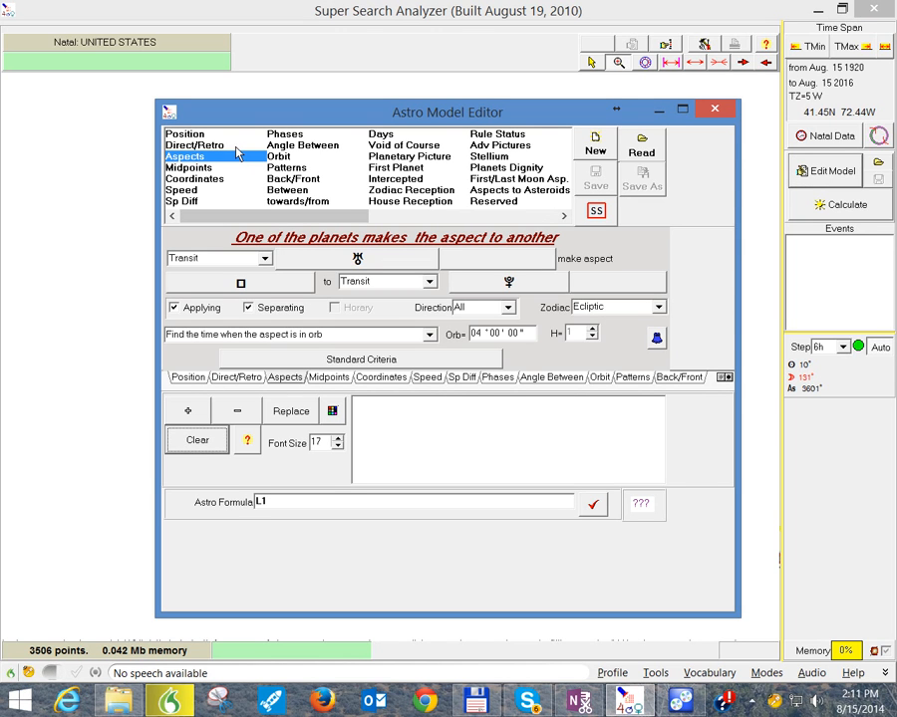
pyautogui.click(188, 169)
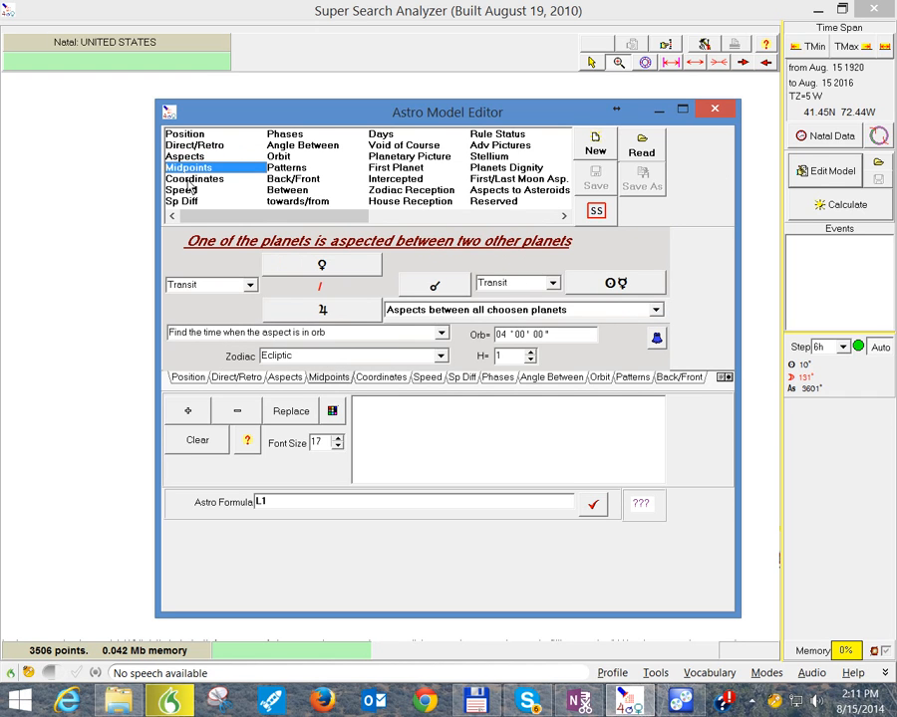
pyautogui.click(190, 177)
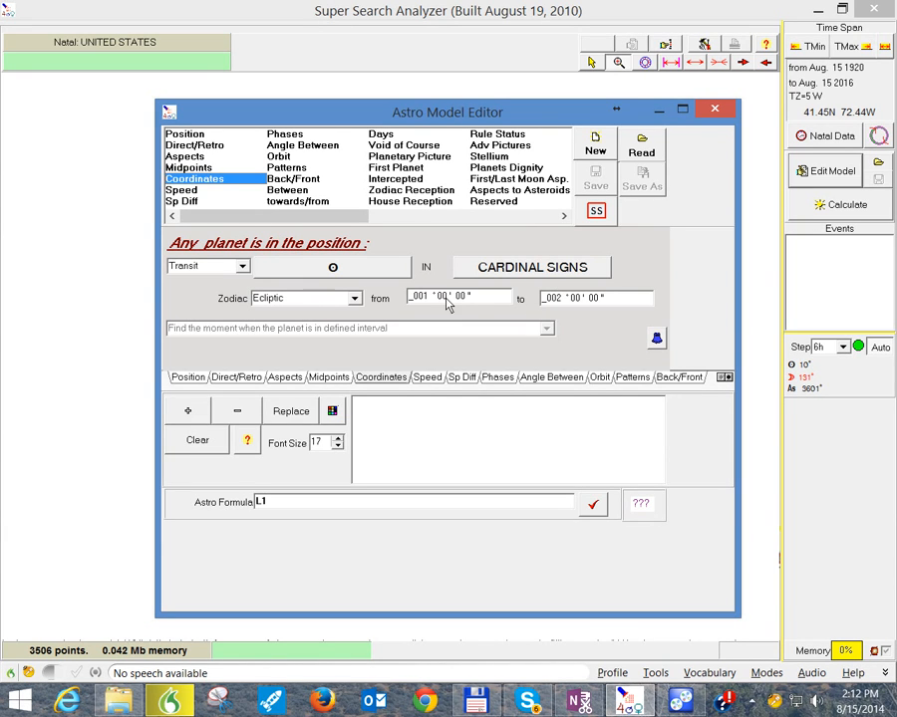
pyautogui.moveTo(470, 302); pyautogui.dragTo(408, 303)
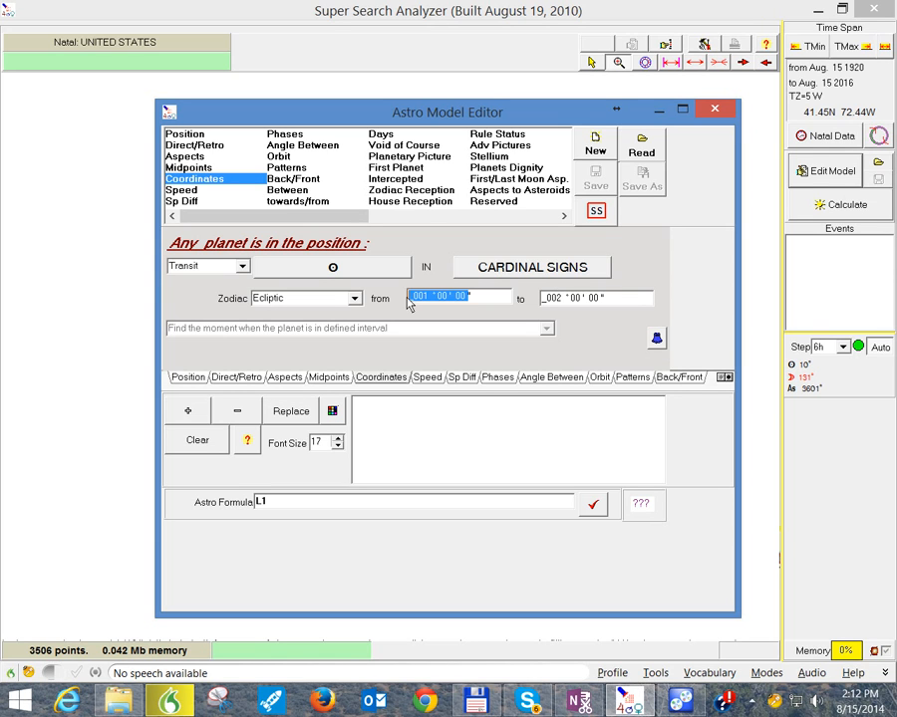
pyautogui.write('0014000')
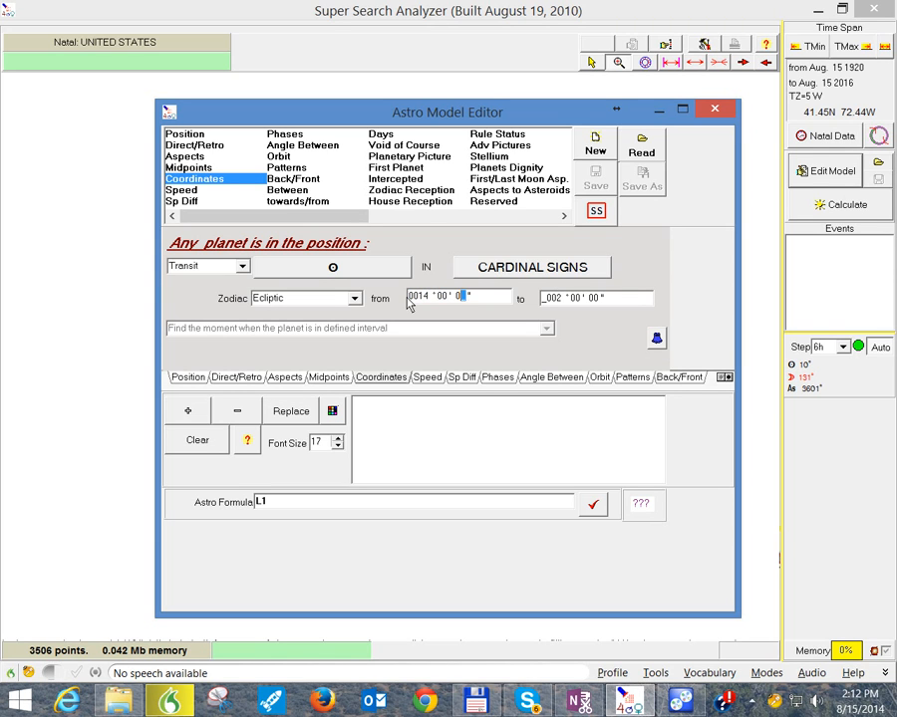
pyautogui.doubleClick(558, 302)
pyautogui.write('00160000')
# Step: Review the sign choices and the Zodiac coordinate options for the Coordinates criterion, keeping the cardinal signs and Ecliptic
pyautogui.click(547, 270)
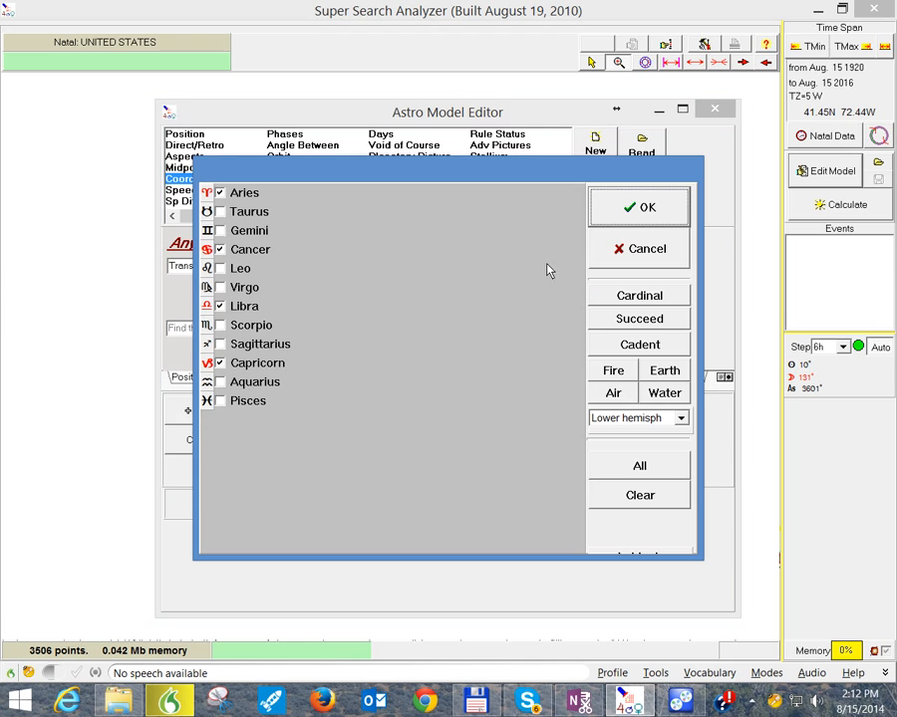
pyautogui.click(619, 212)
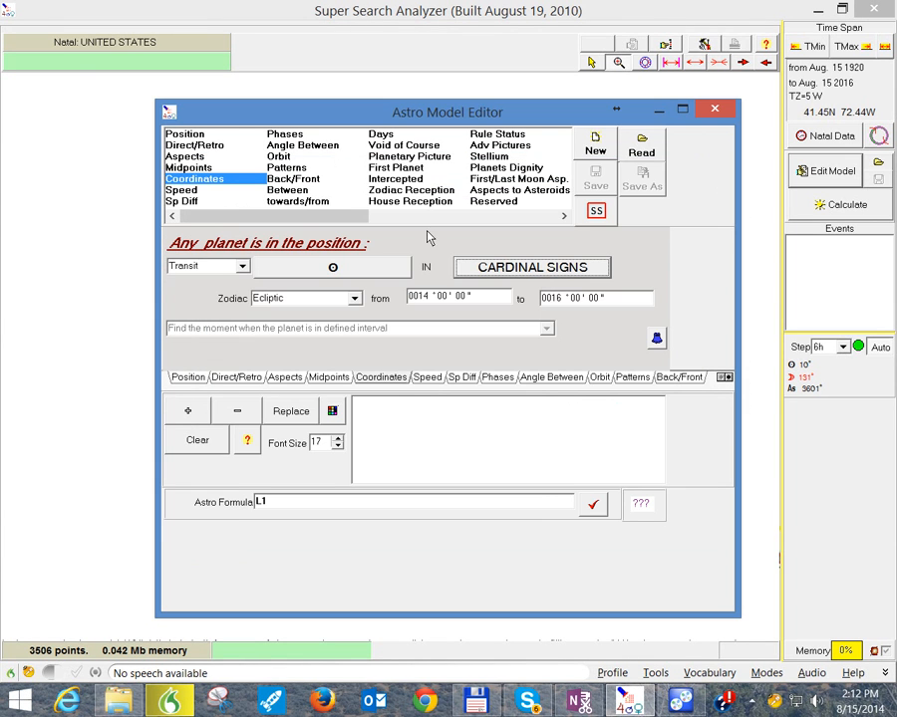
pyautogui.click(354, 299)
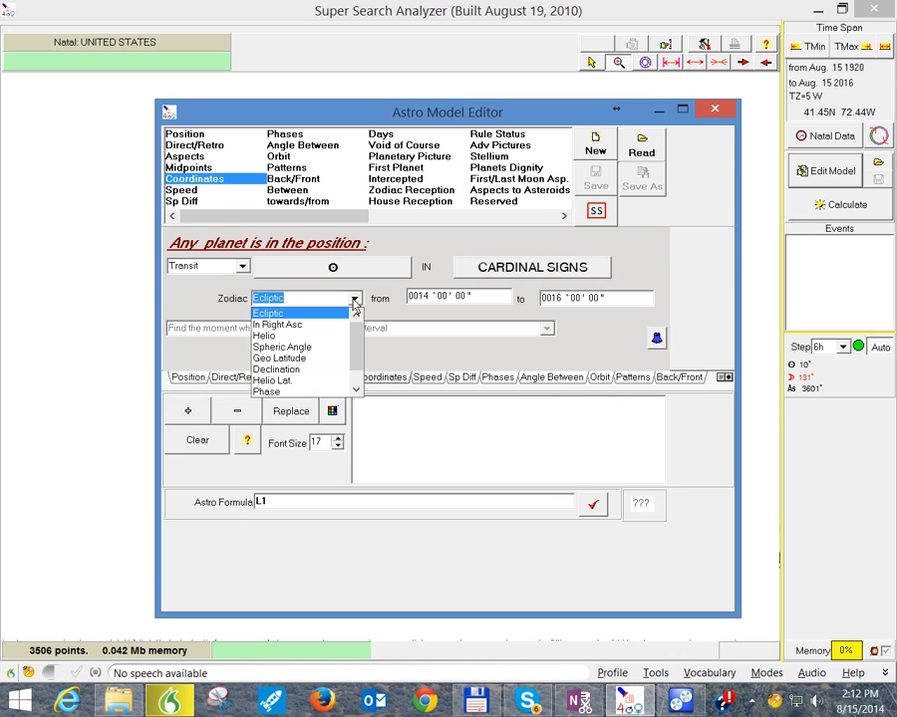
pyautogui.click(429, 262)
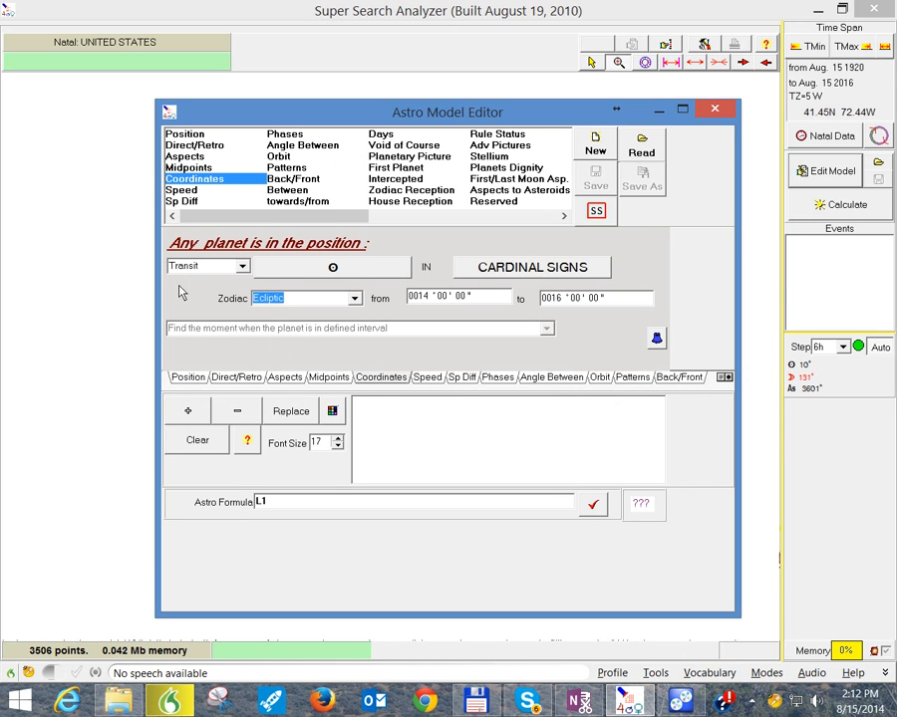
# Step: Look through the Speed, Sp Diff, Phases, Angle Between and Orbit criteria, choosing Venus as the planet for Phases
pyautogui.click(183, 190)
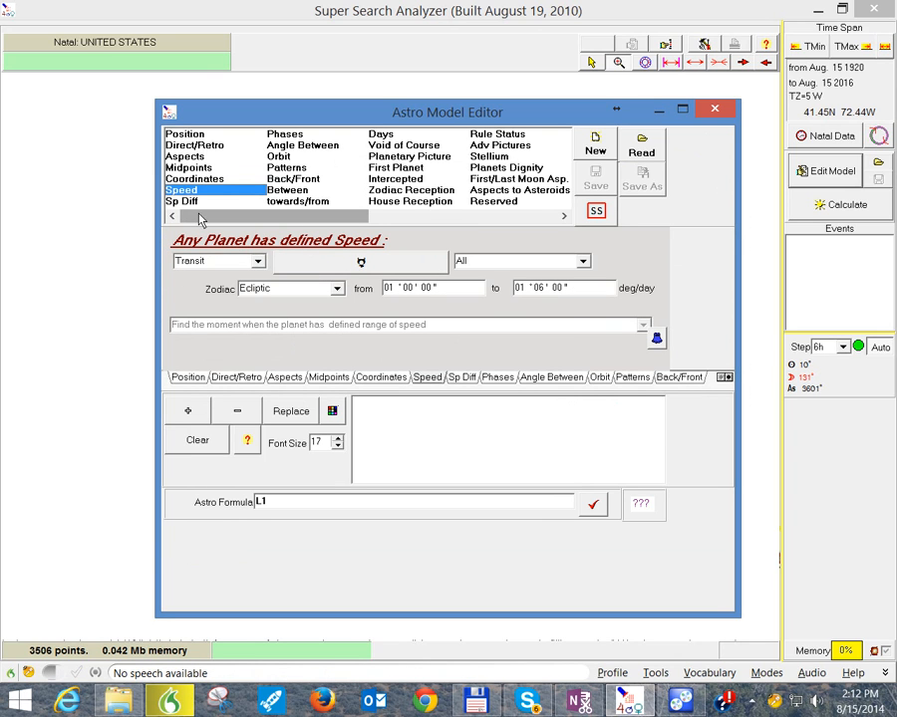
pyautogui.click(196, 203)
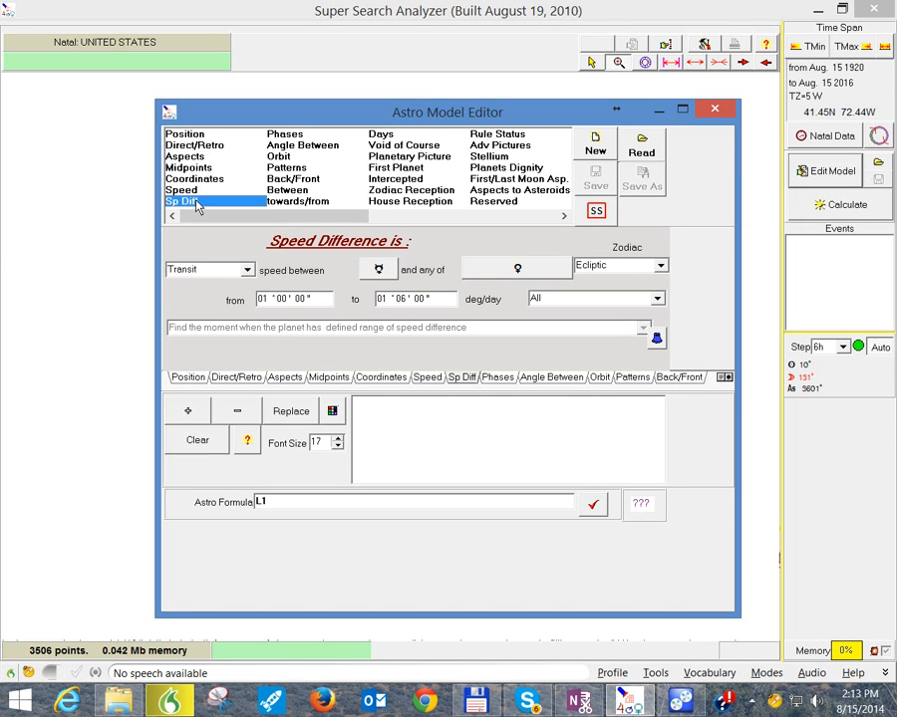
pyautogui.click(282, 138)
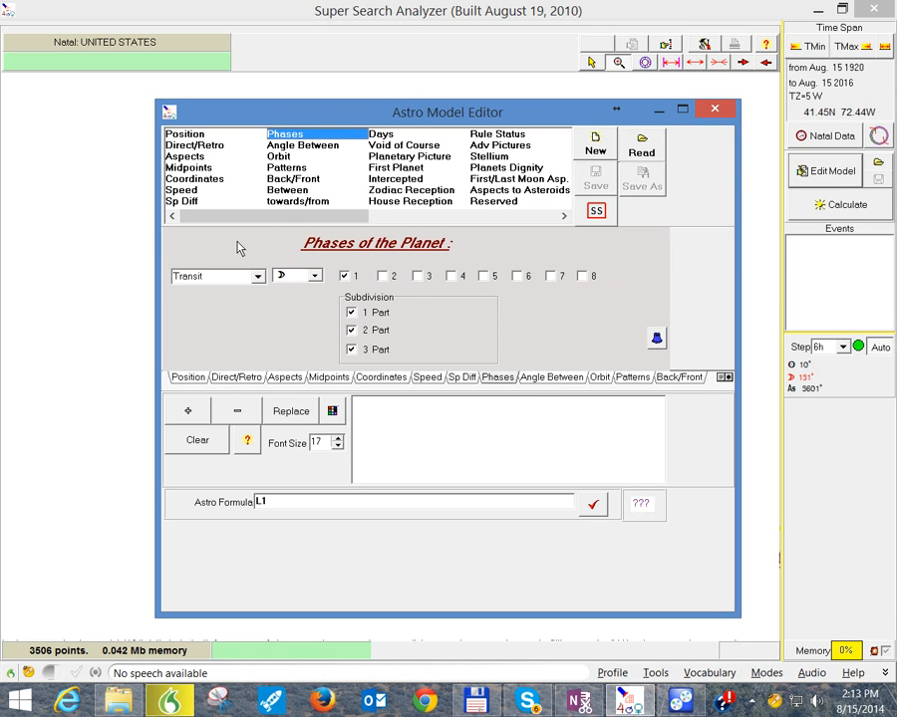
pyautogui.click(314, 276)
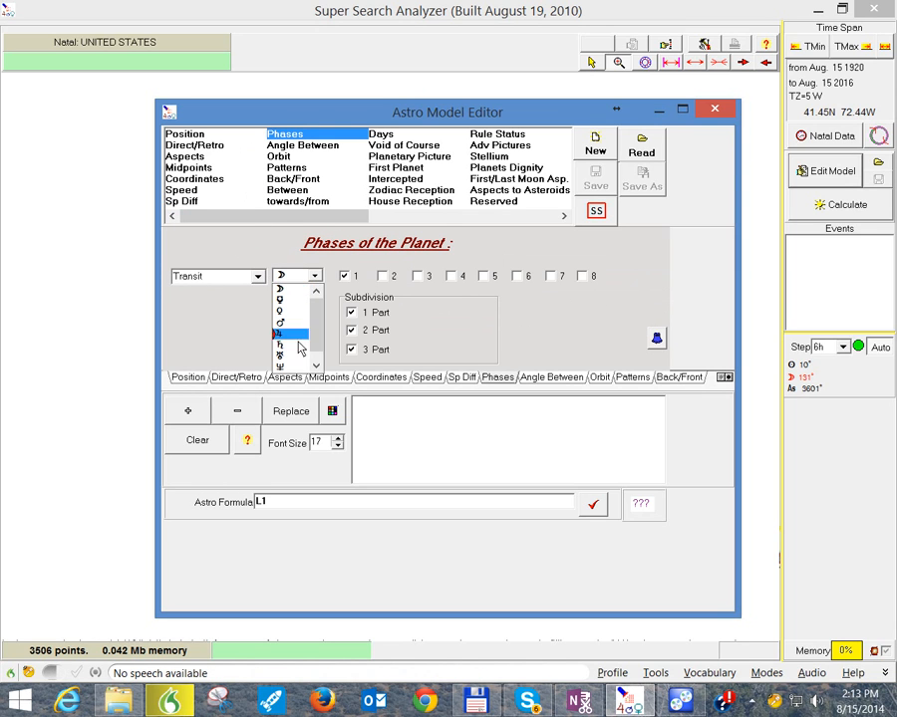
pyautogui.click(290, 313)
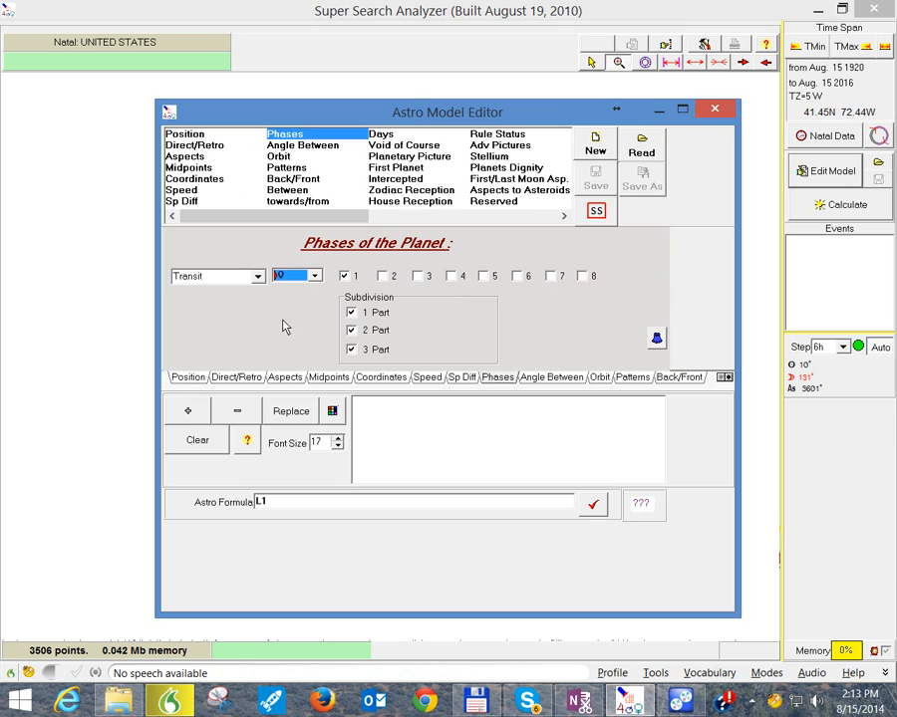
pyautogui.click(313, 146)
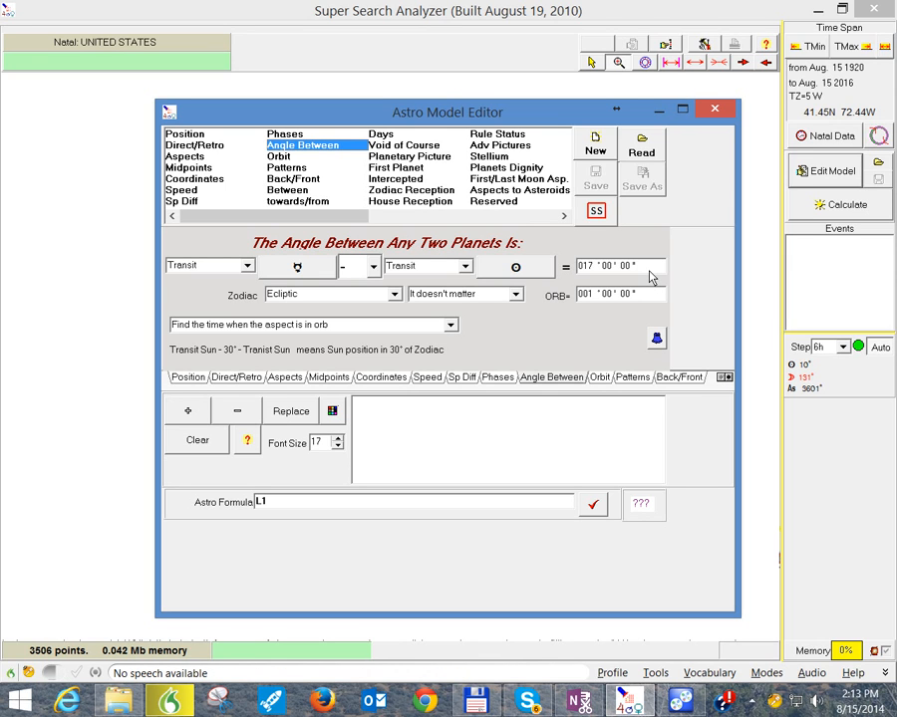
pyautogui.click(289, 158)
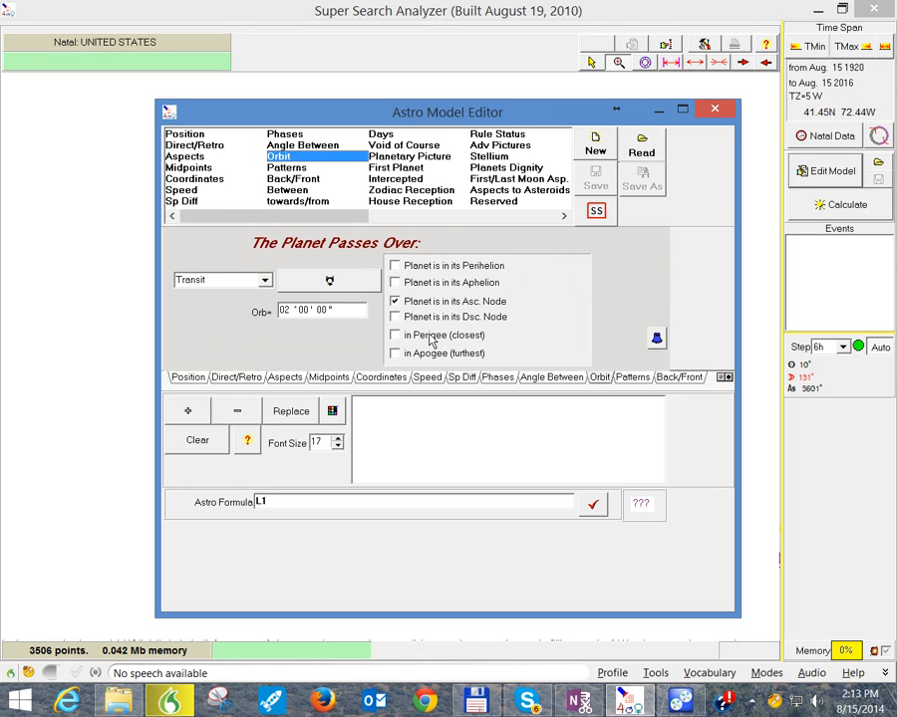
# Step: Add Grand Square, Kite, T Square and Mystic Rectangle to the selected planetary patterns in the Patterns criterion
pyautogui.click(310, 170)
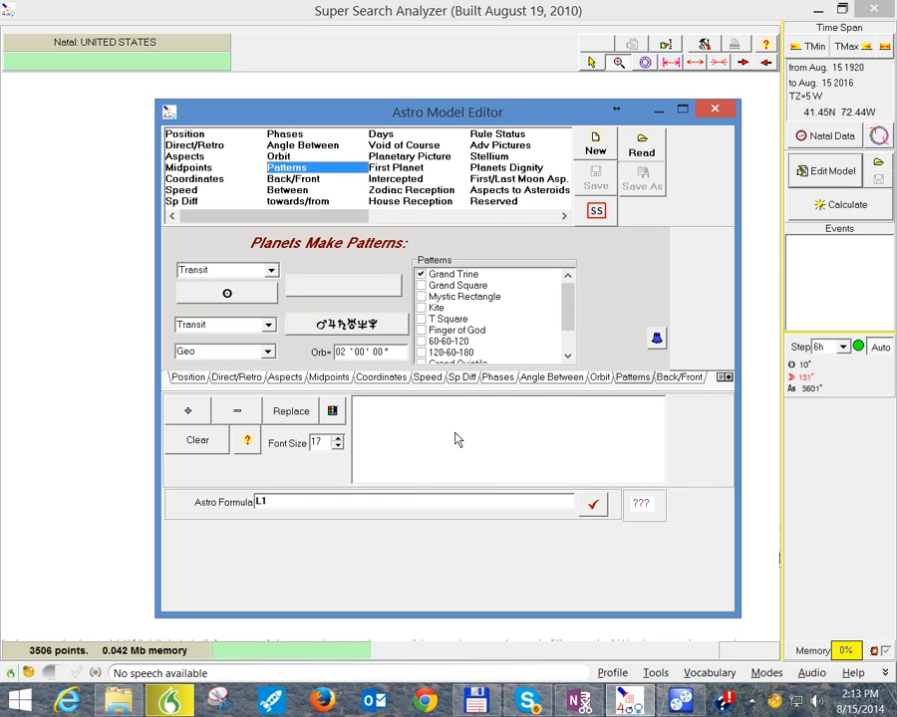
pyautogui.click(421, 286)
pyautogui.click(421, 308)
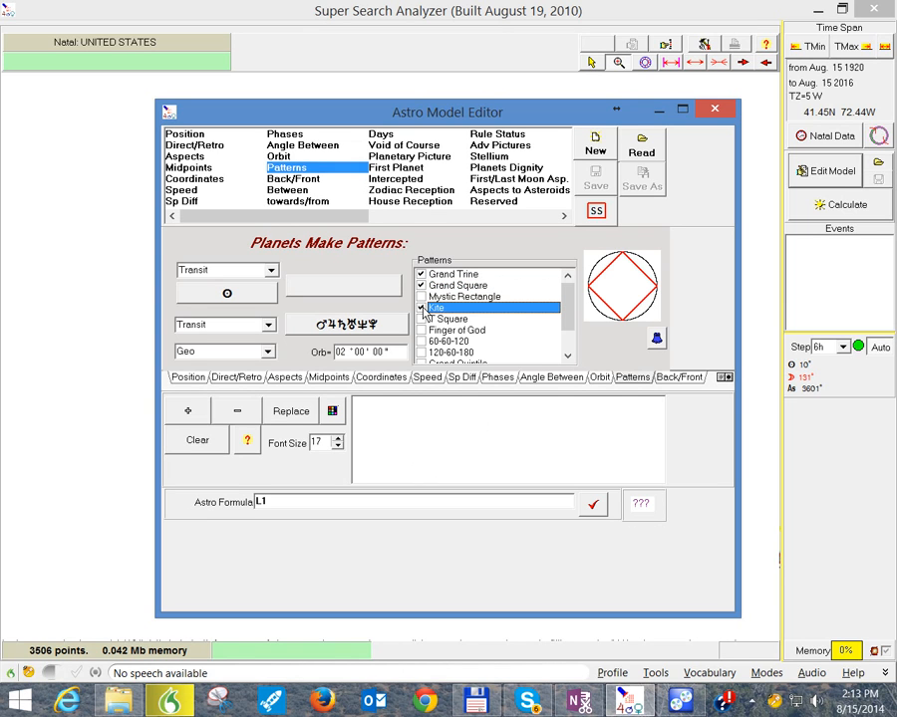
pyautogui.click(421, 319)
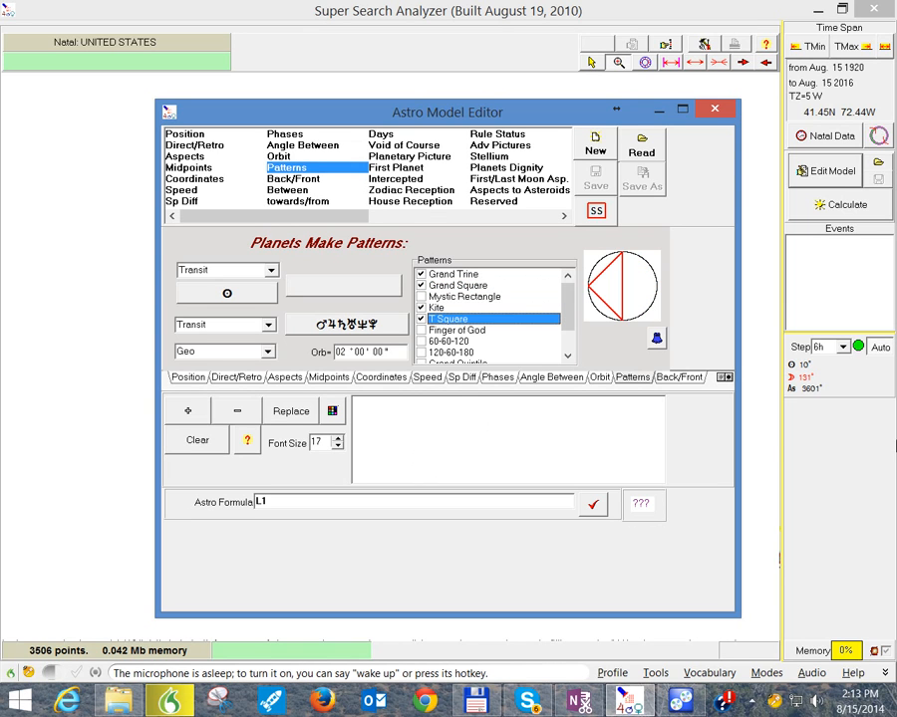
pyautogui.click(421, 297)
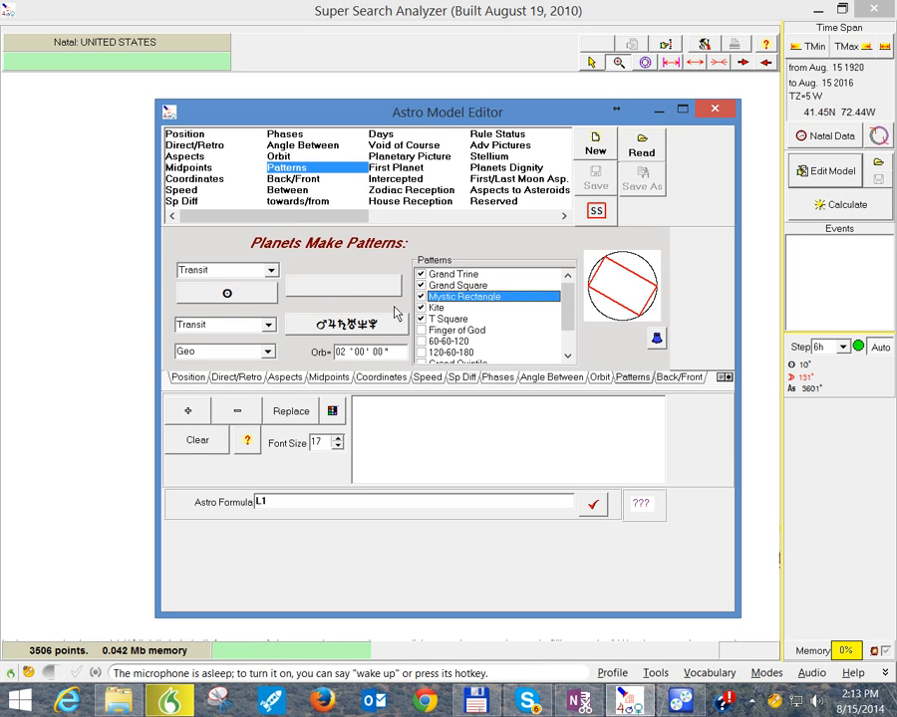
# Step: Set both planet selections of the Patterns criterion to the full Planets group, Sun through Pluto
pyautogui.click(241, 297)
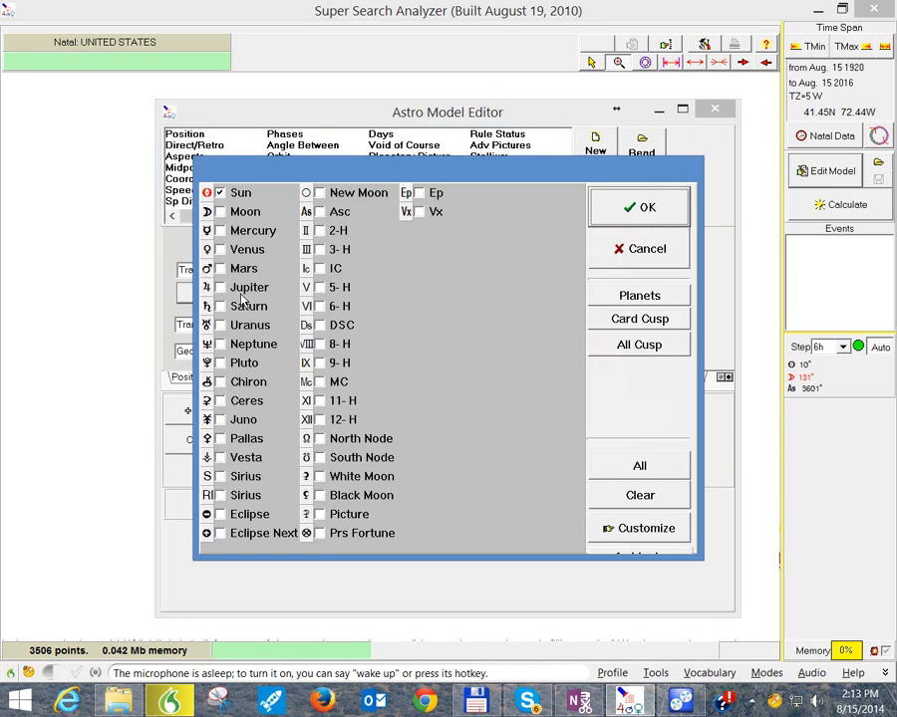
pyautogui.click(609, 295)
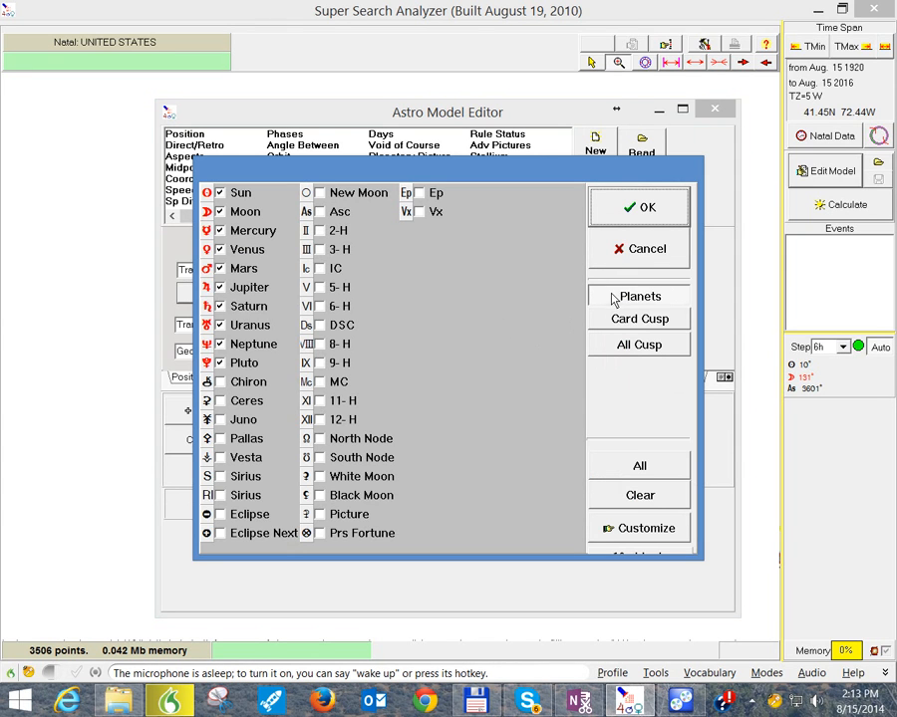
pyautogui.click(632, 214)
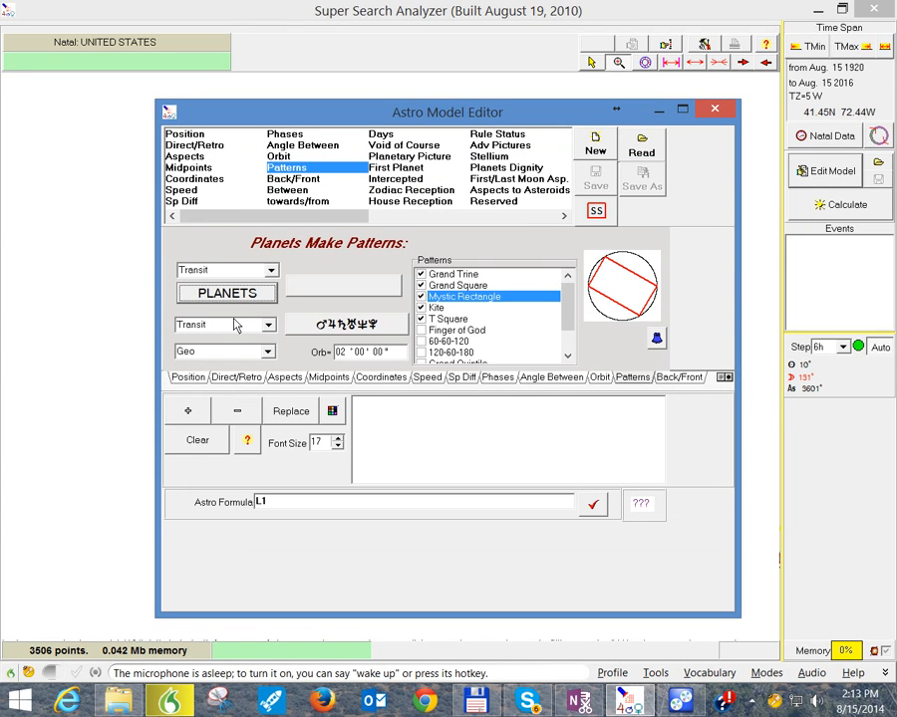
pyautogui.click(326, 332)
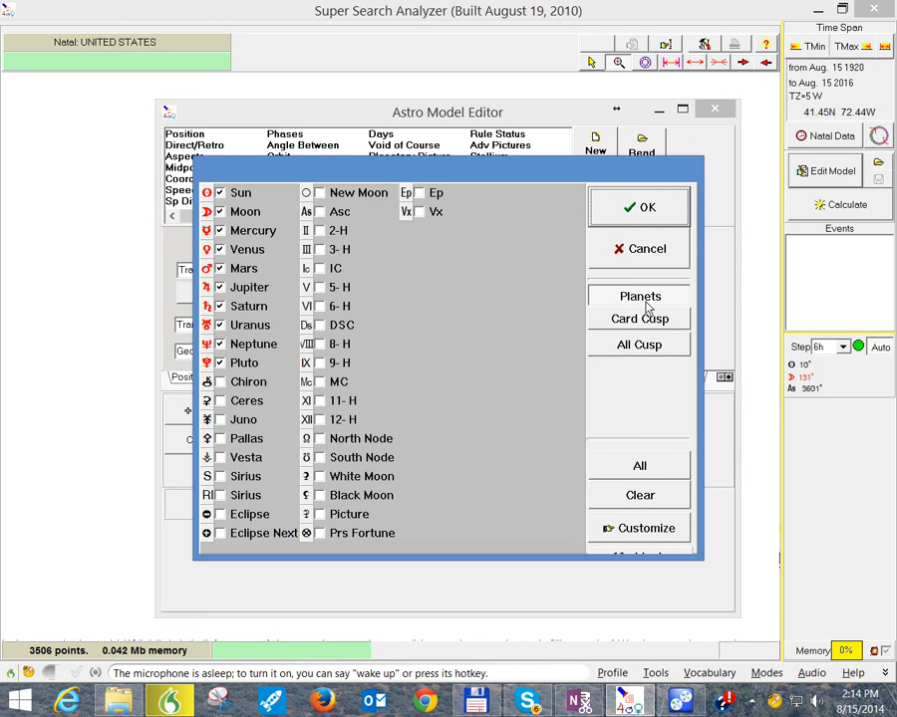
pyautogui.click(645, 209)
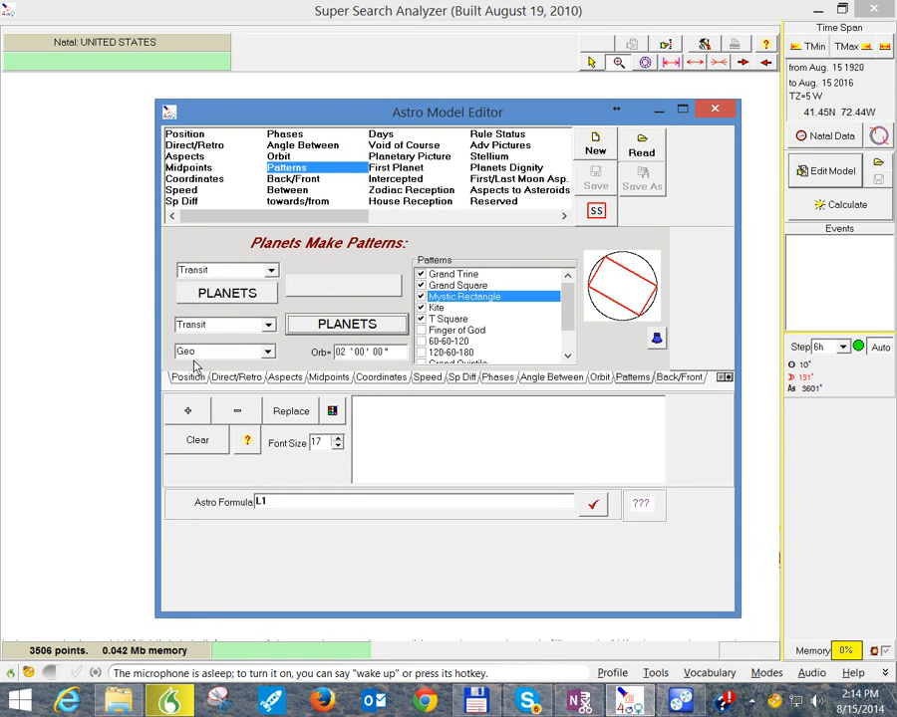
# Step: Set the Patterns orb to 07°00'00", add the criterion to the model, and close the Astro Model Editor
pyautogui.click(389, 351)
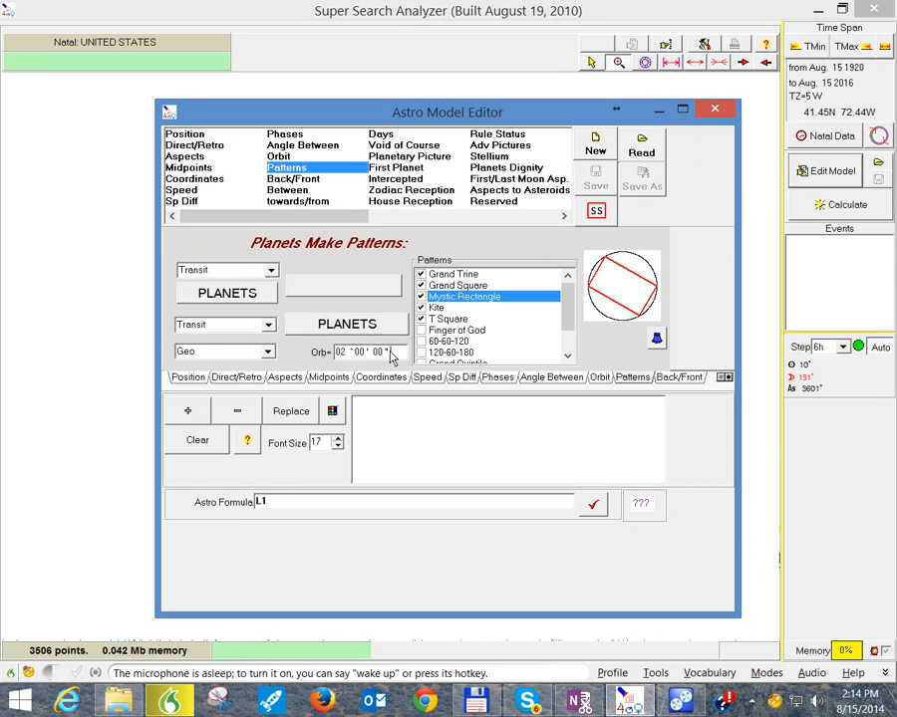
pyautogui.moveTo(389, 354); pyautogui.dragTo(279, 362)
pyautogui.write('07 ° 00')
pyautogui.click(185, 411)
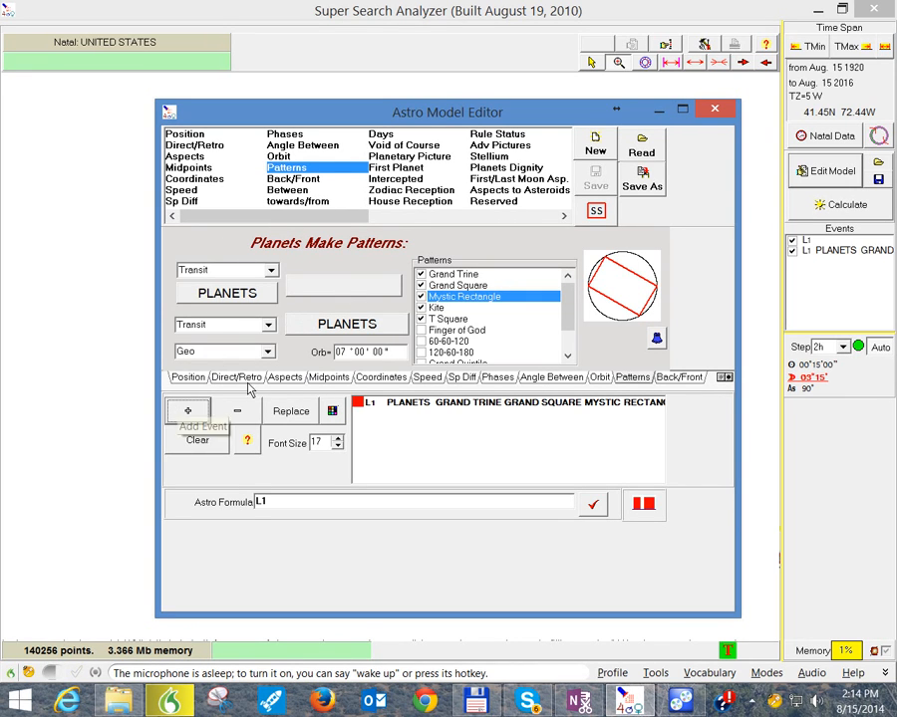
pyautogui.click(714, 112)
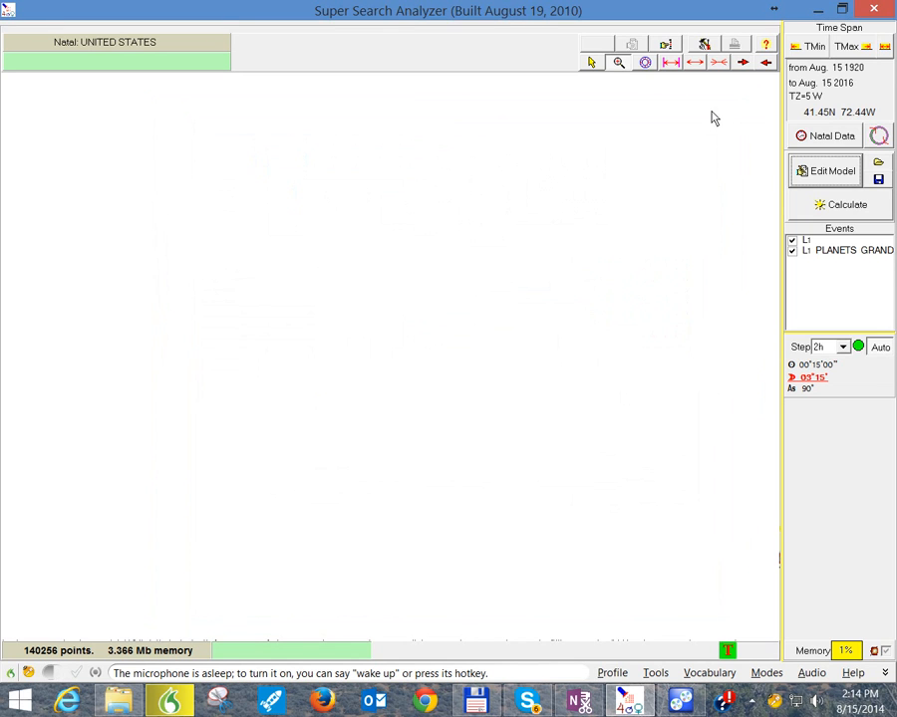
# Step: Set the search's start date (TMin) to the present moment and place using Here and Now
pyautogui.click(812, 50)
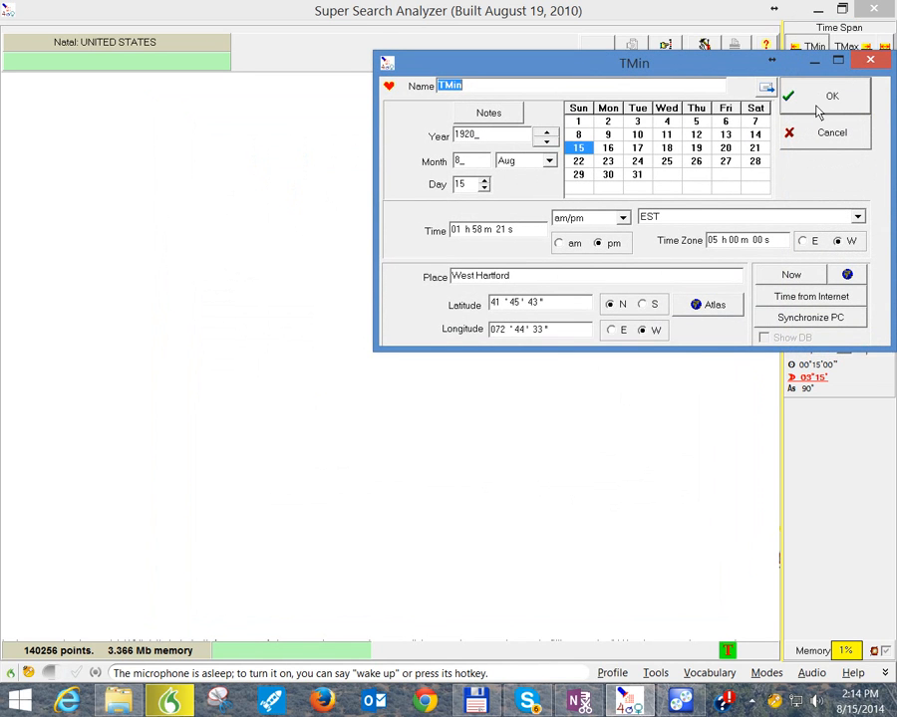
pyautogui.click(795, 279)
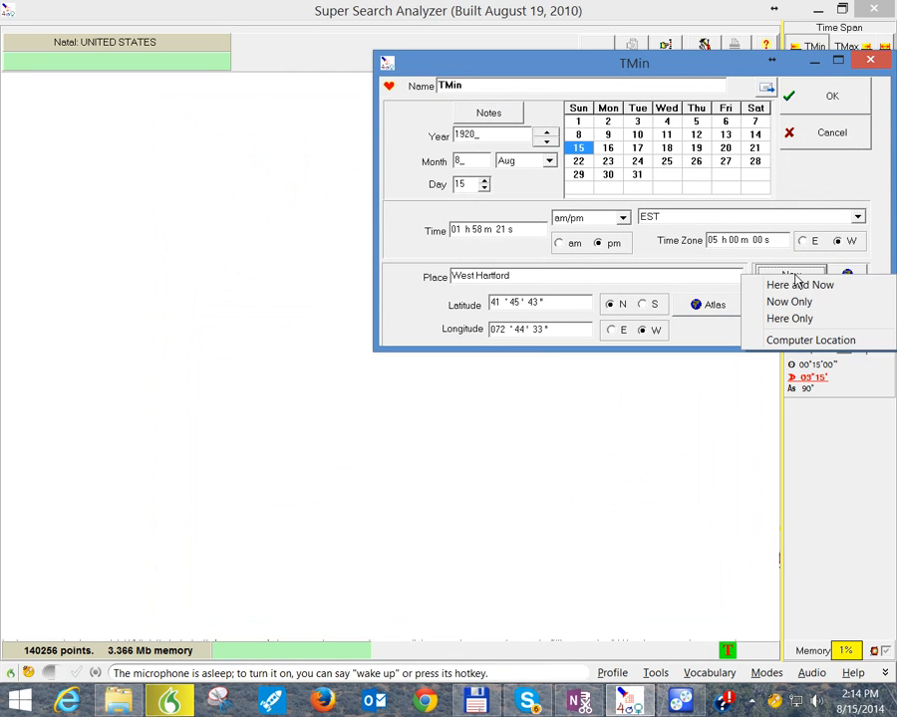
pyautogui.click(794, 286)
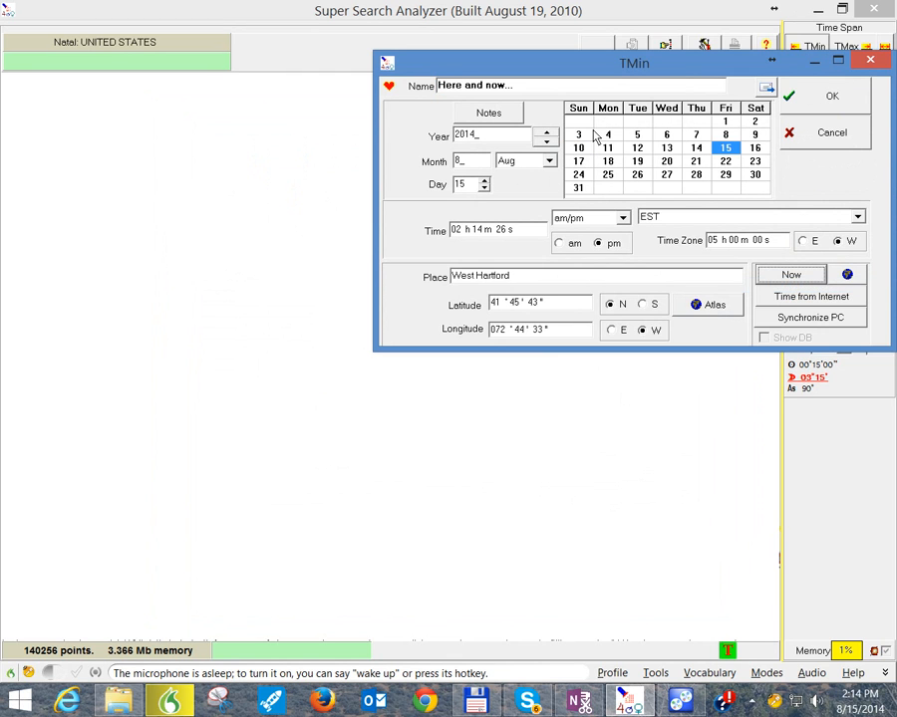
pyautogui.click(829, 97)
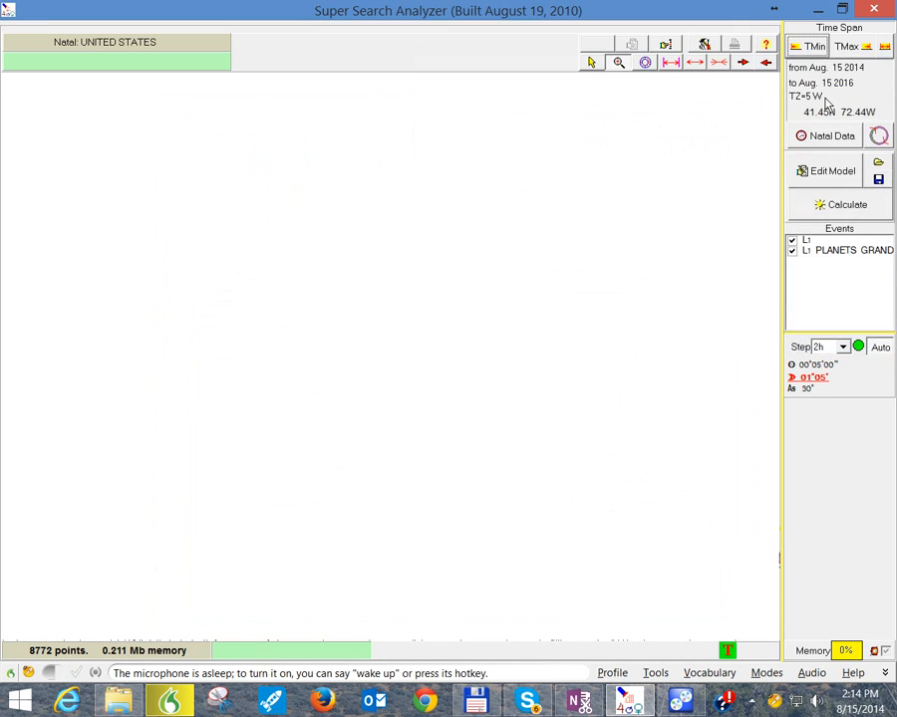
# Step: Set the TMax year to 2015, keeping August 15, and recheck the TMin date
pyautogui.click(846, 46)
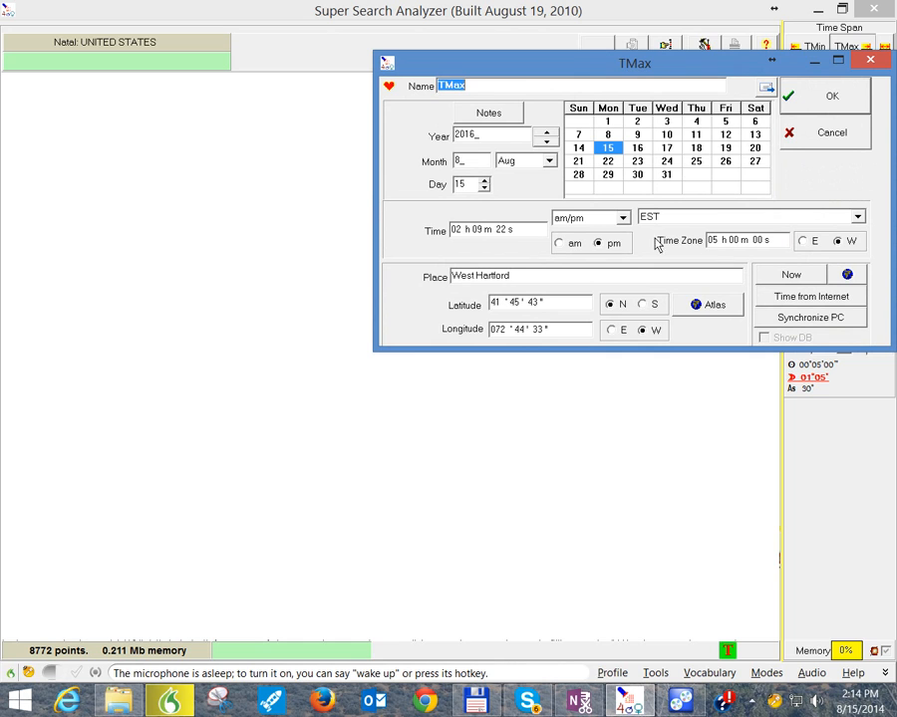
pyautogui.click(542, 144)
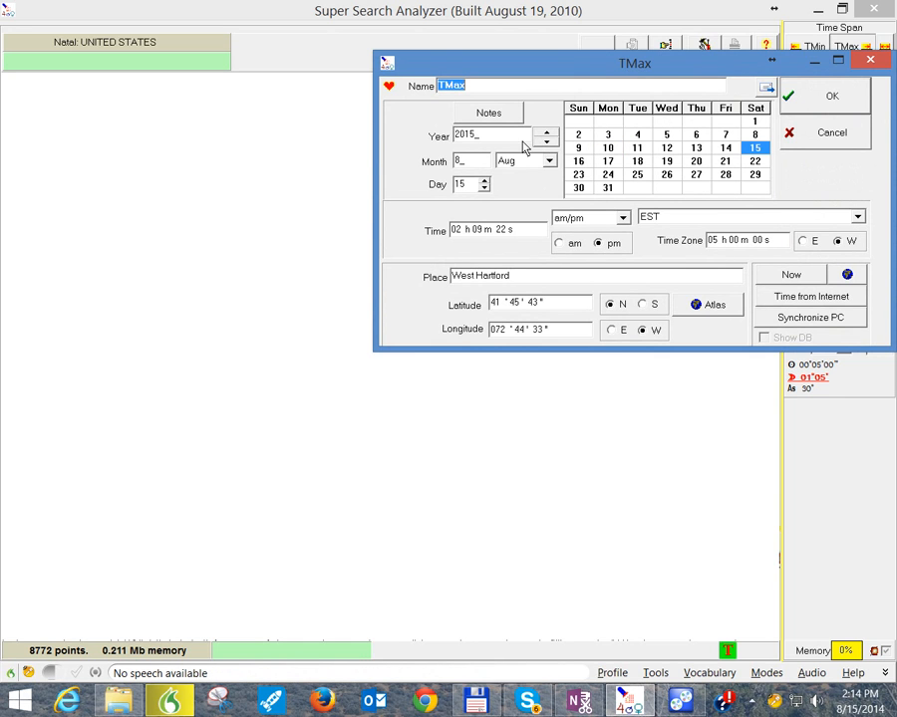
pyautogui.click(833, 114)
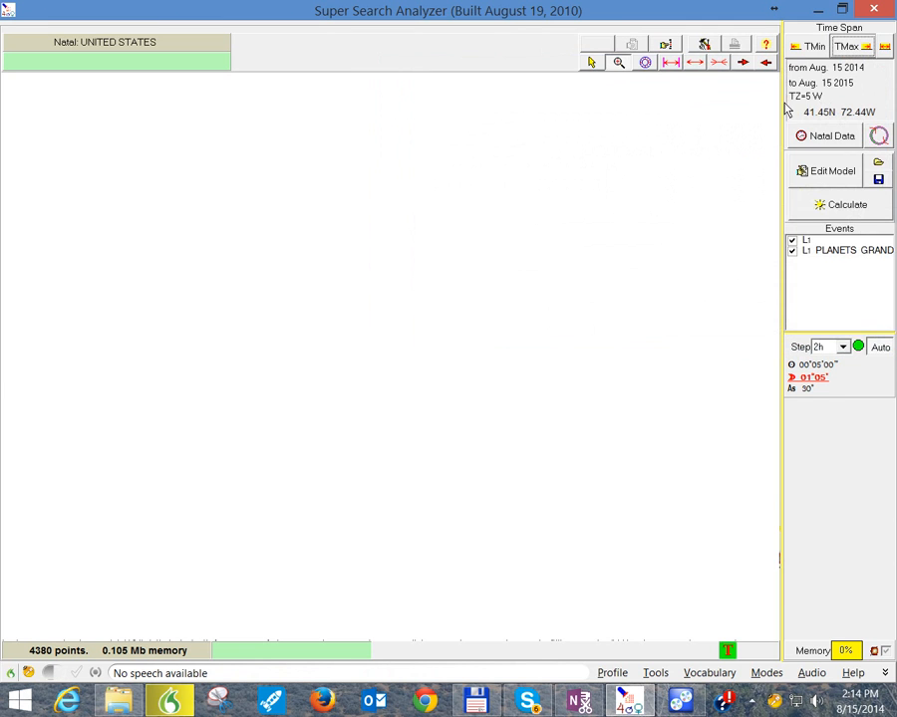
pyautogui.click(812, 48)
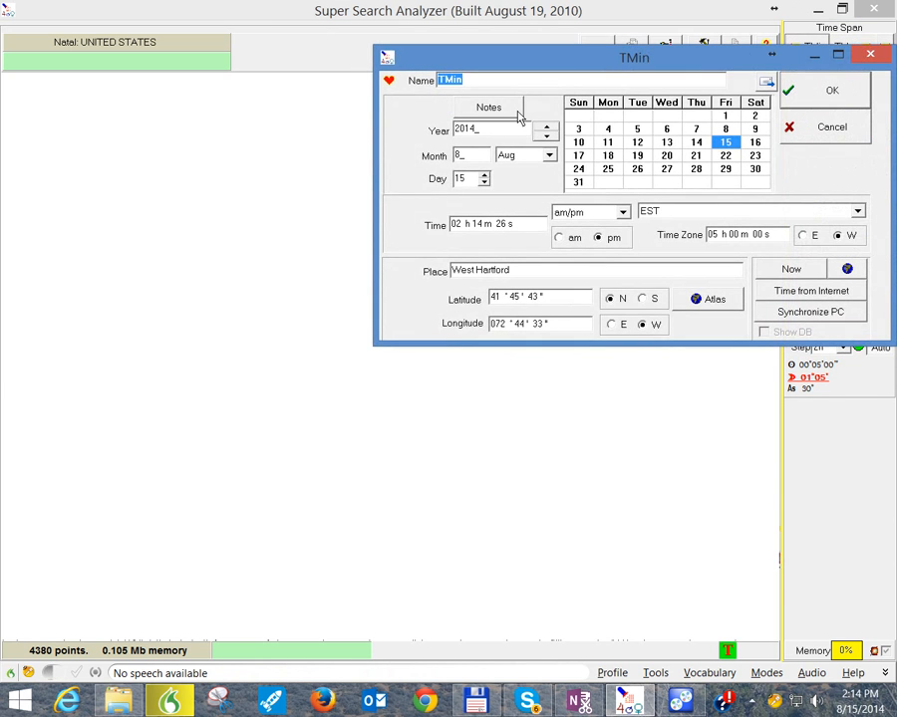
pyautogui.click(815, 96)
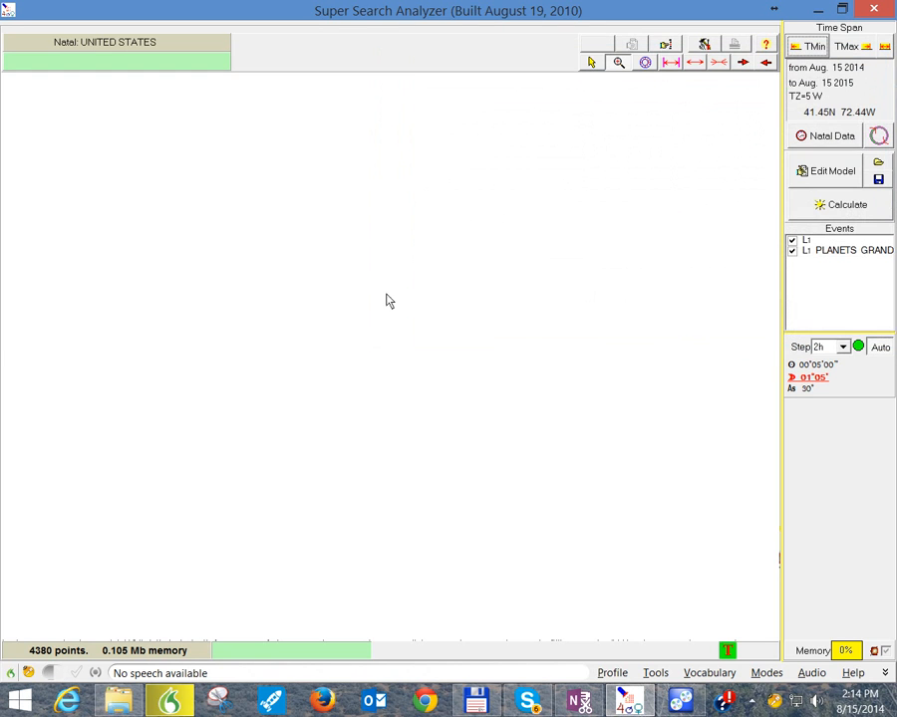
# Step: Change the calculation step to 6h, recheck the model's pattern criterion, and calculate the search
pyautogui.click(843, 349)
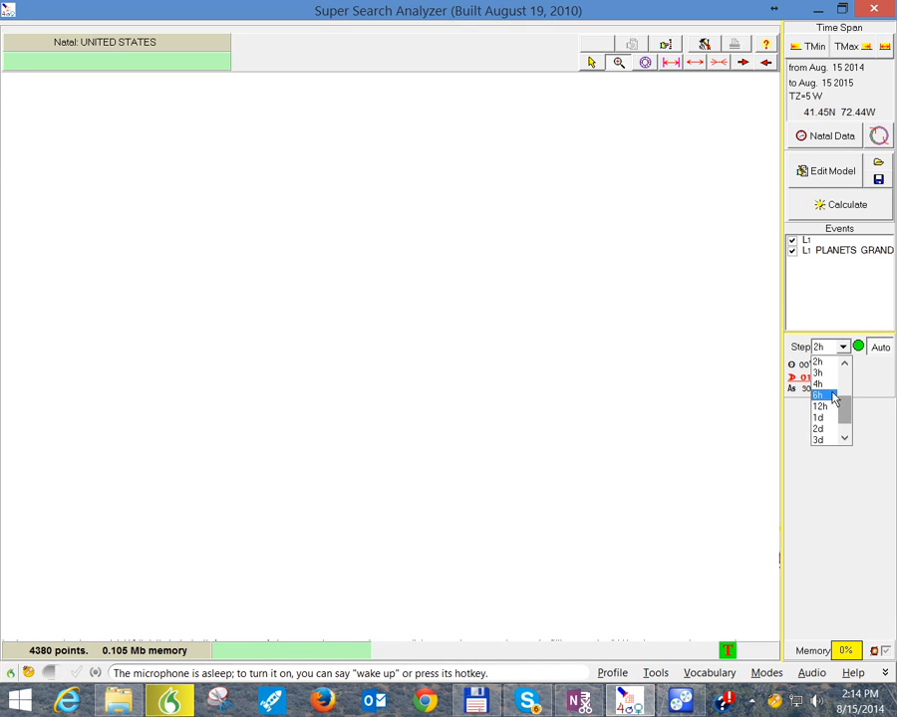
pyautogui.click(835, 397)
pyautogui.click(817, 175)
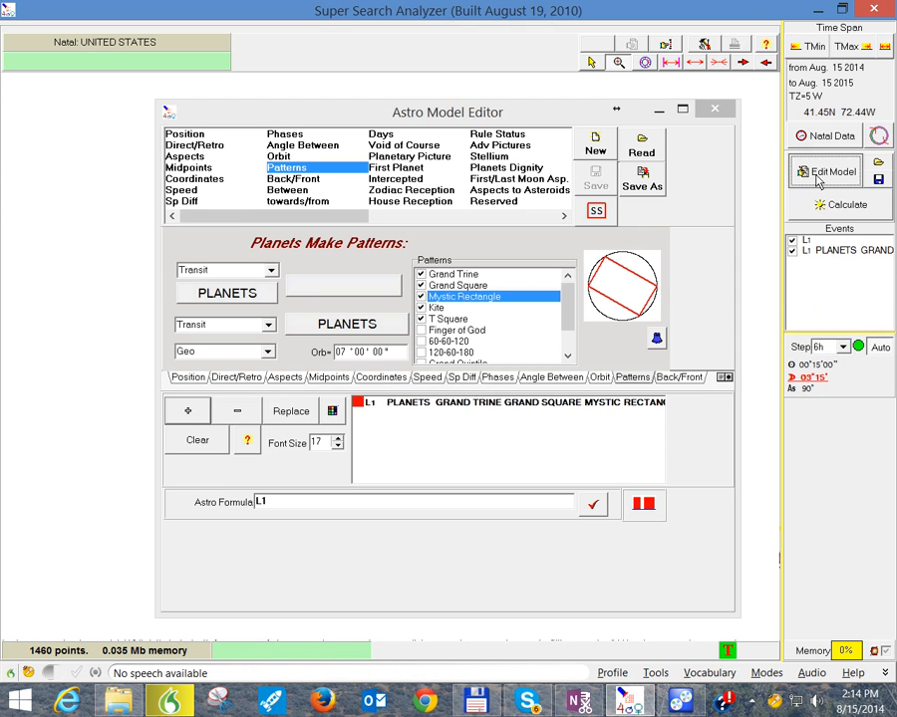
pyautogui.click(721, 107)
pyautogui.click(813, 210)
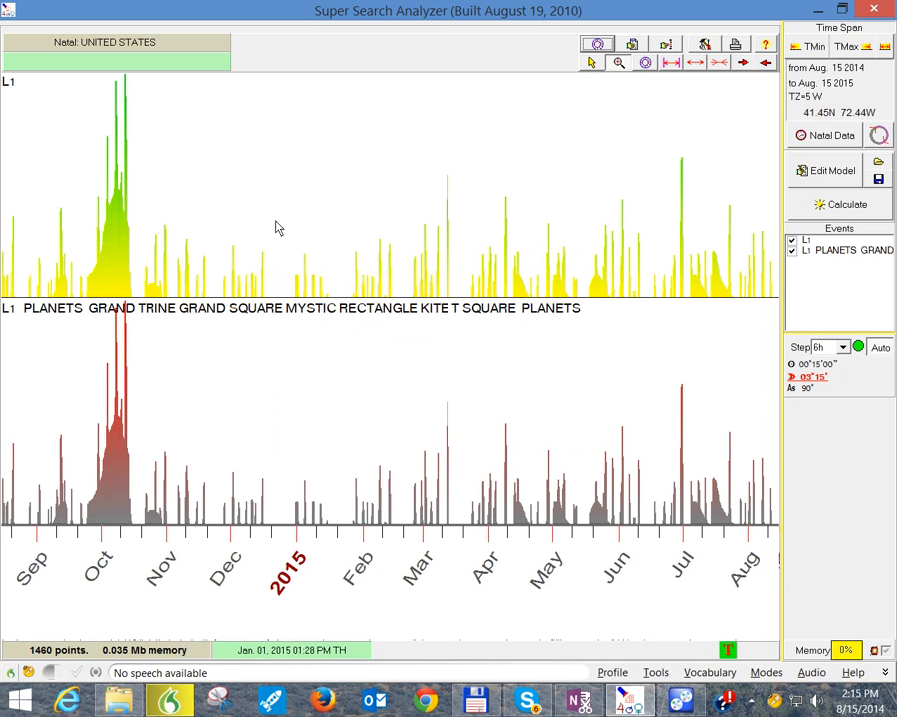
# Step: Inspect the transit chart for the tallest October 2014 peak, close it, and place the date line in mid-December
pyautogui.click(125, 190)
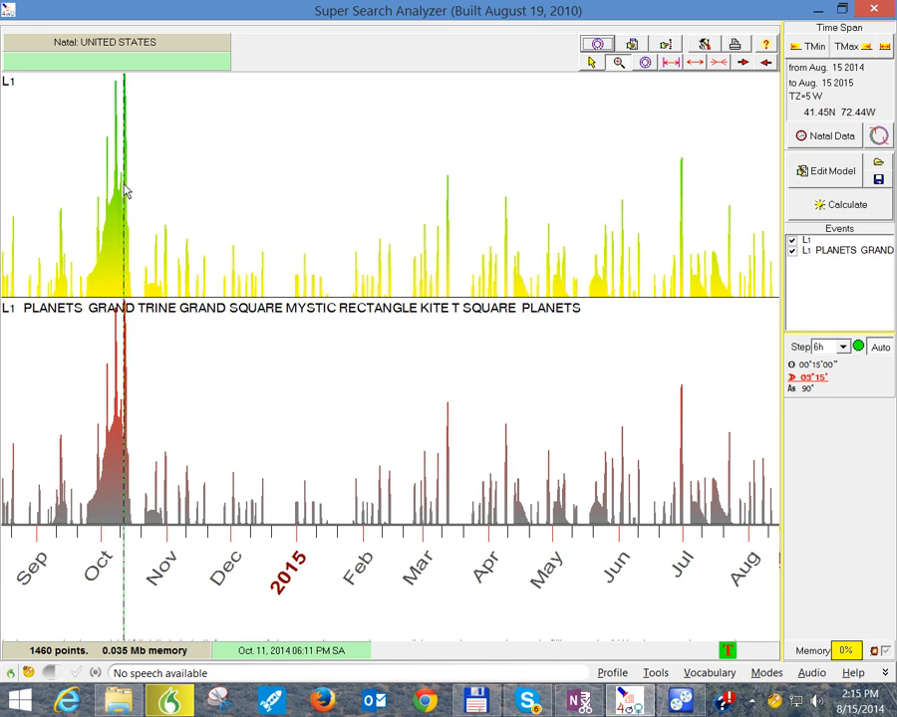
pyautogui.click(599, 46)
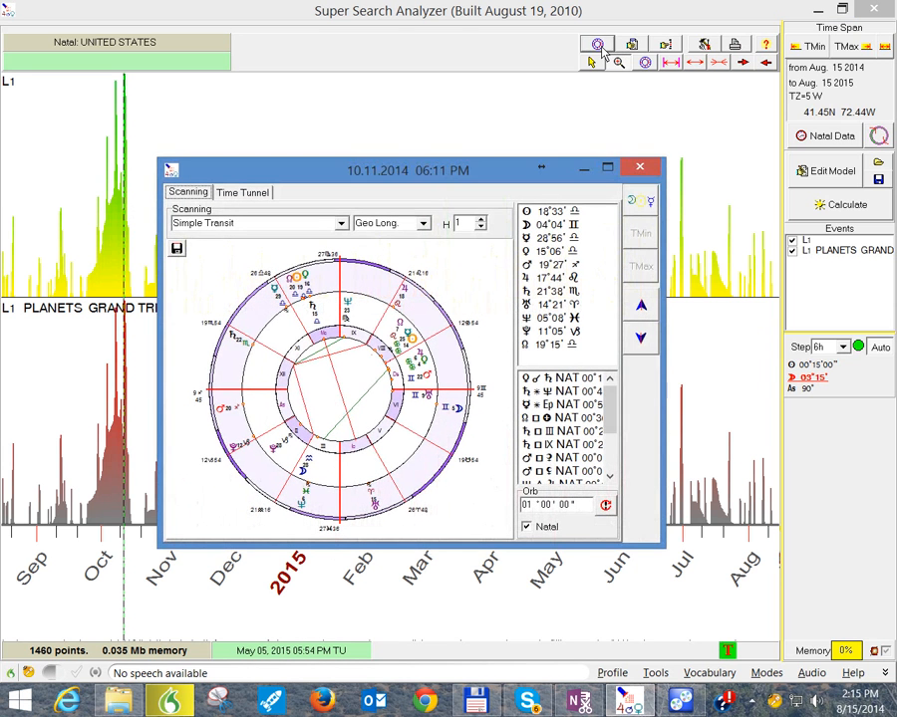
pyautogui.click(635, 171)
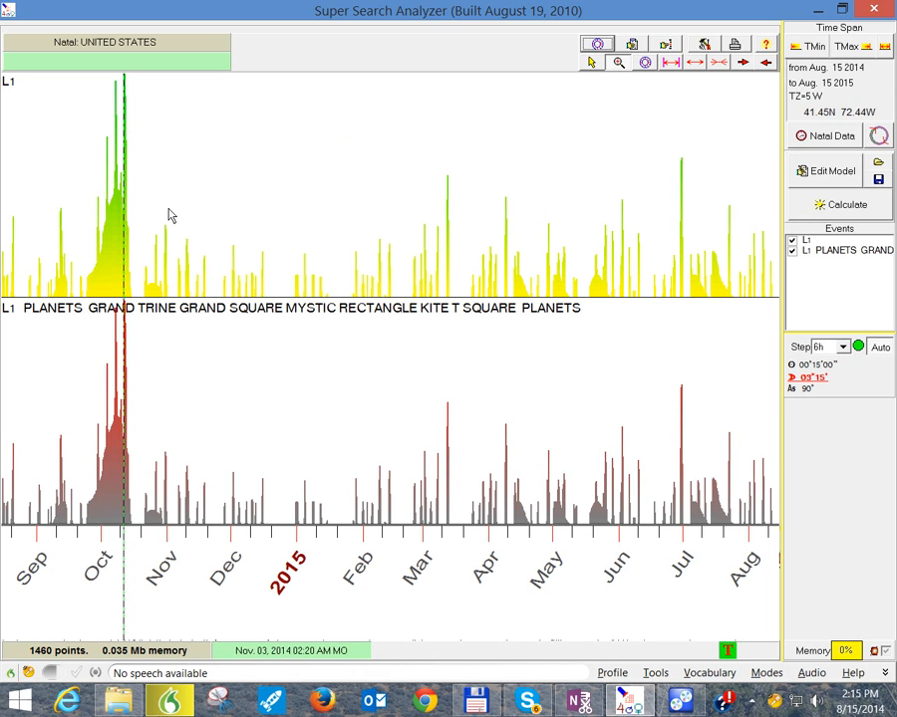
pyautogui.click(263, 107)
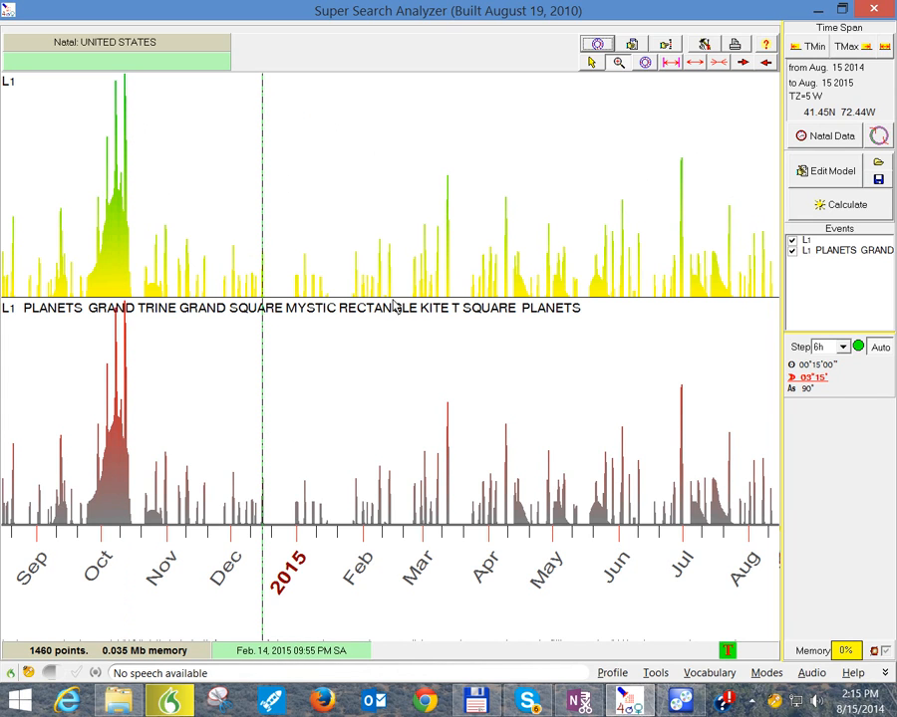
# Step: Replace the model's criterion with one that keeps only the Grand Trine pattern, and recalculate the search
pyautogui.click(819, 175)
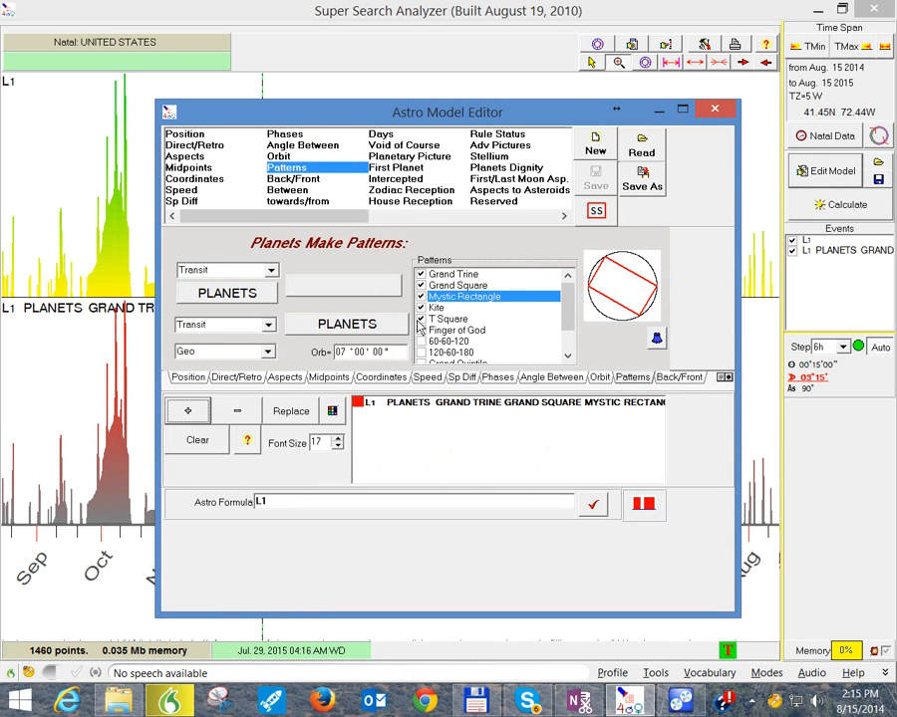
pyautogui.click(420, 319)
pyautogui.click(420, 308)
pyautogui.click(420, 297)
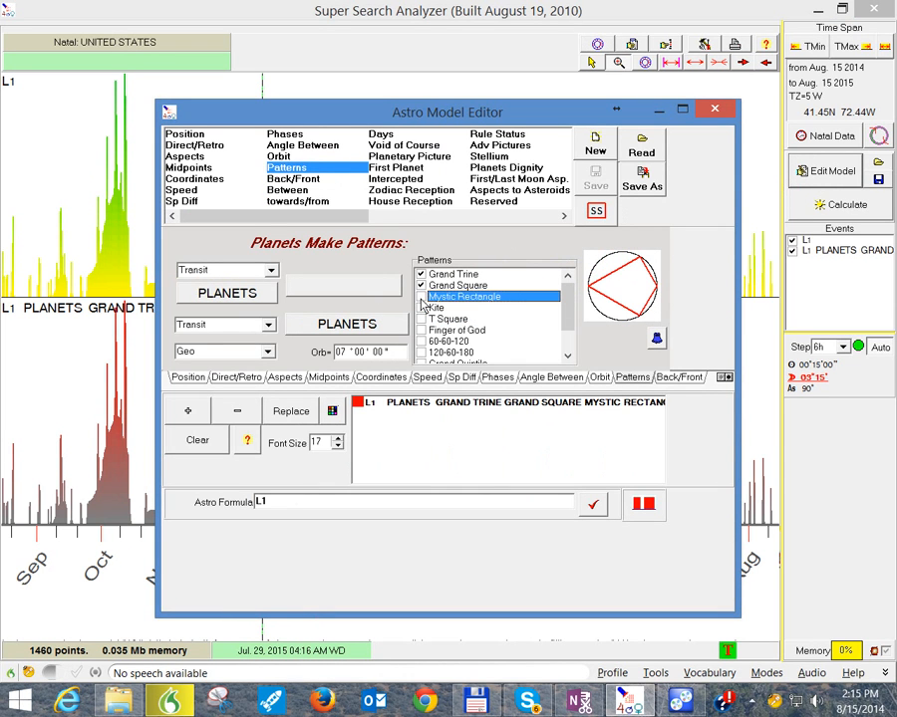
pyautogui.click(420, 285)
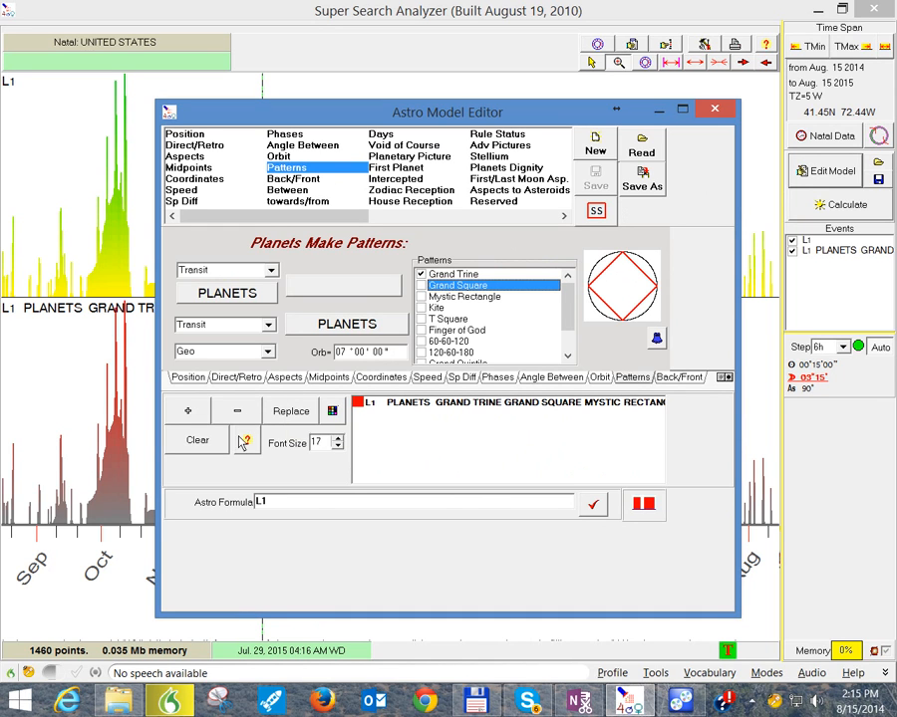
pyautogui.click(291, 411)
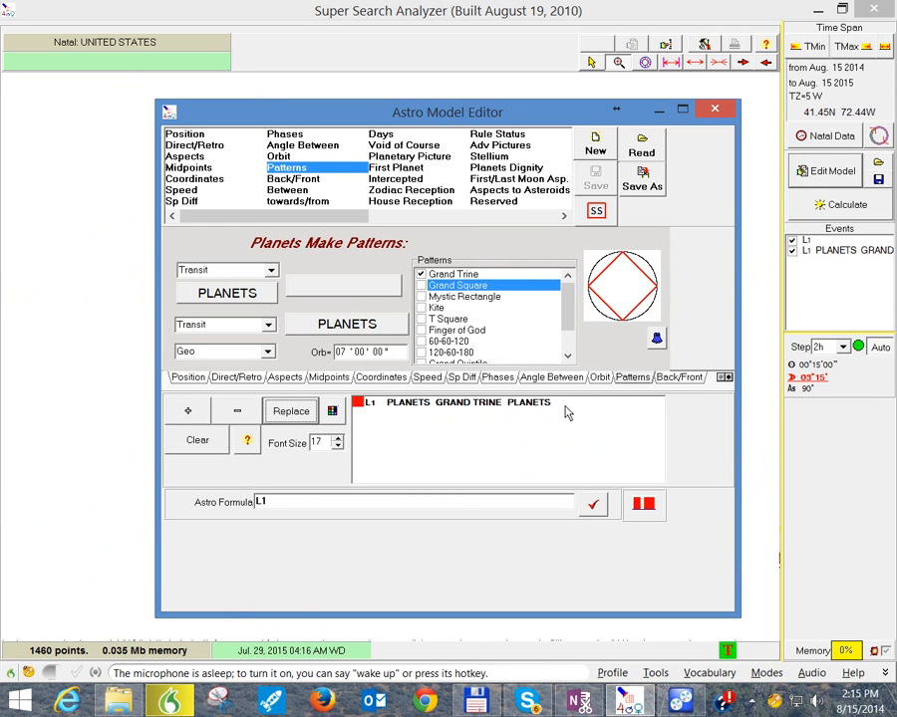
pyautogui.click(715, 109)
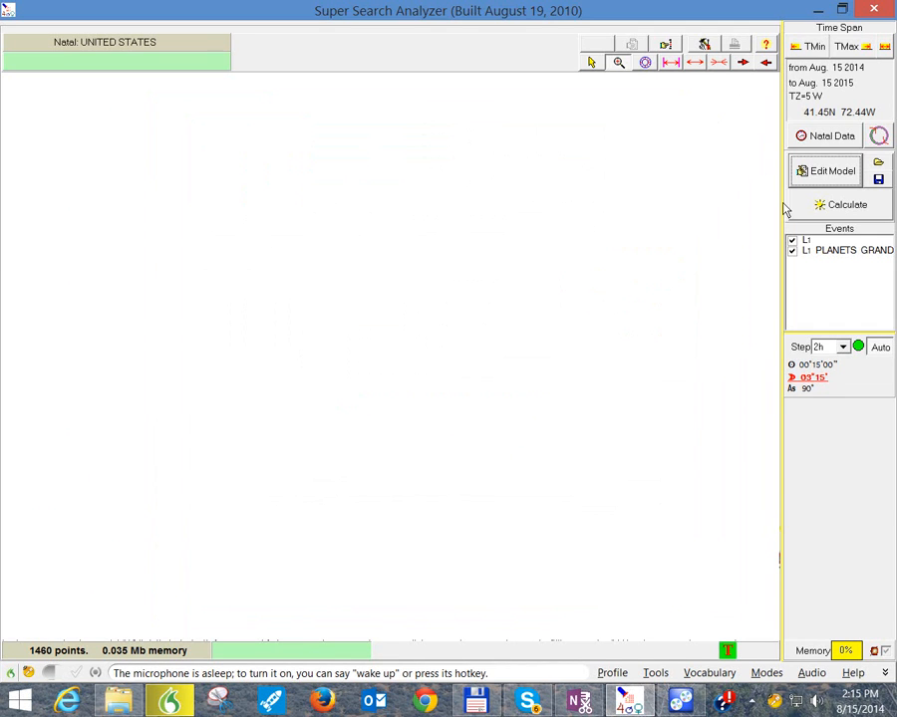
pyautogui.click(821, 204)
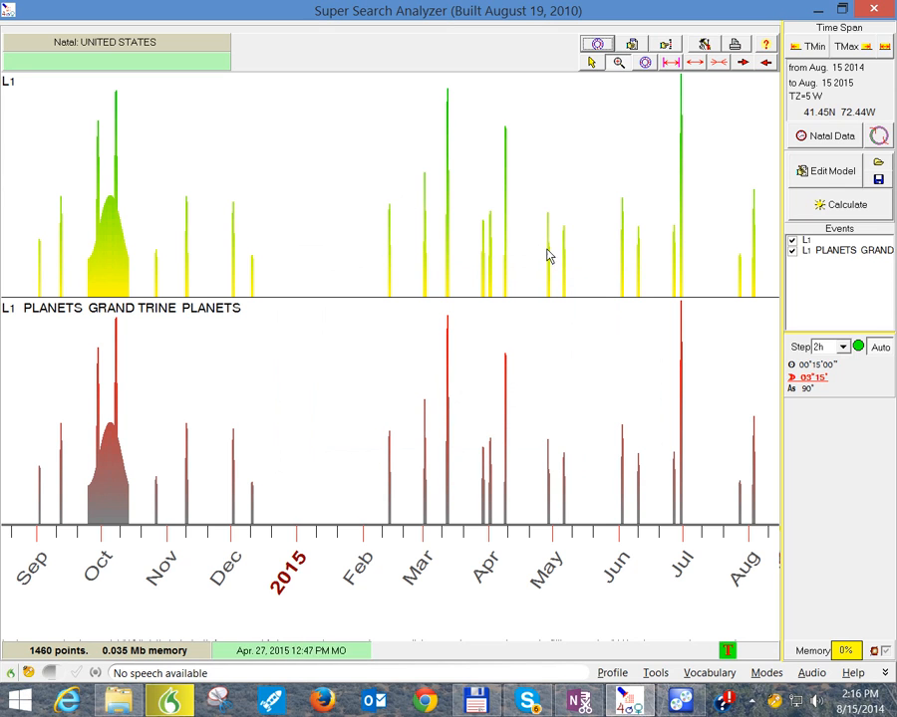
# Step: Open the transit chart for the early October 2014 Grand Trine peak and move its window below the upper graph
pyautogui.click(114, 199)
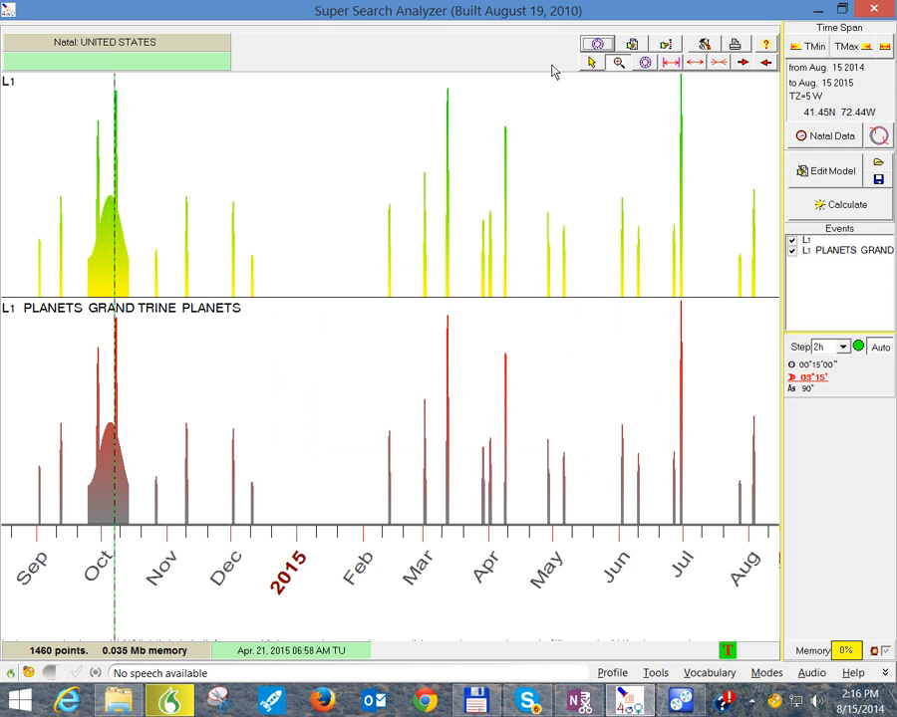
pyautogui.click(596, 44)
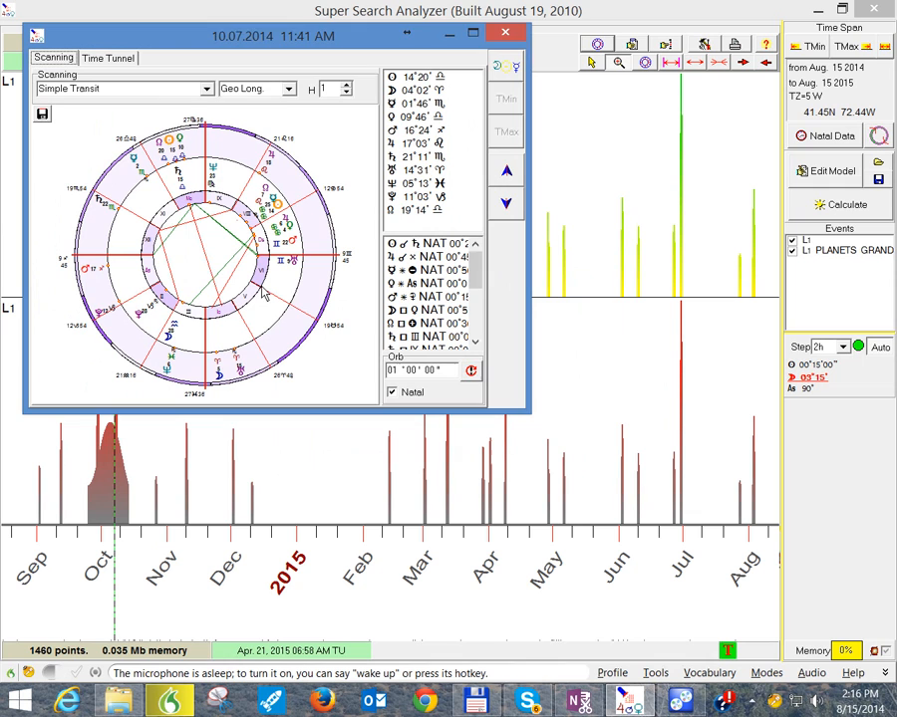
pyautogui.moveTo(344, 37); pyautogui.dragTo(351, 376)
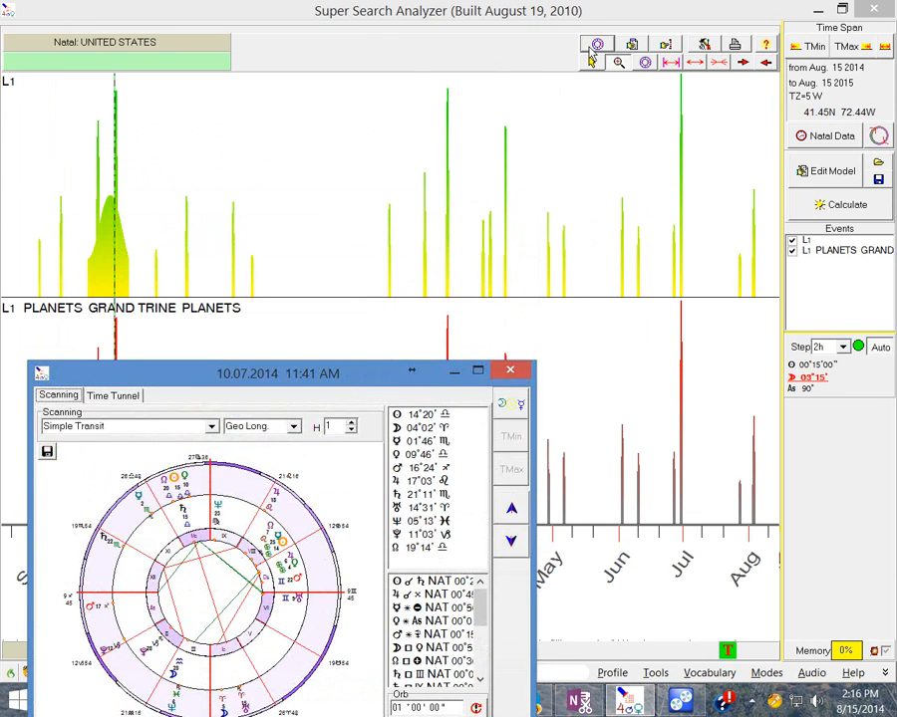
# Step: View the transit chart for the March 2015 Grand Trine peak and magnify that peak on the timeline
pyautogui.click(447, 214)
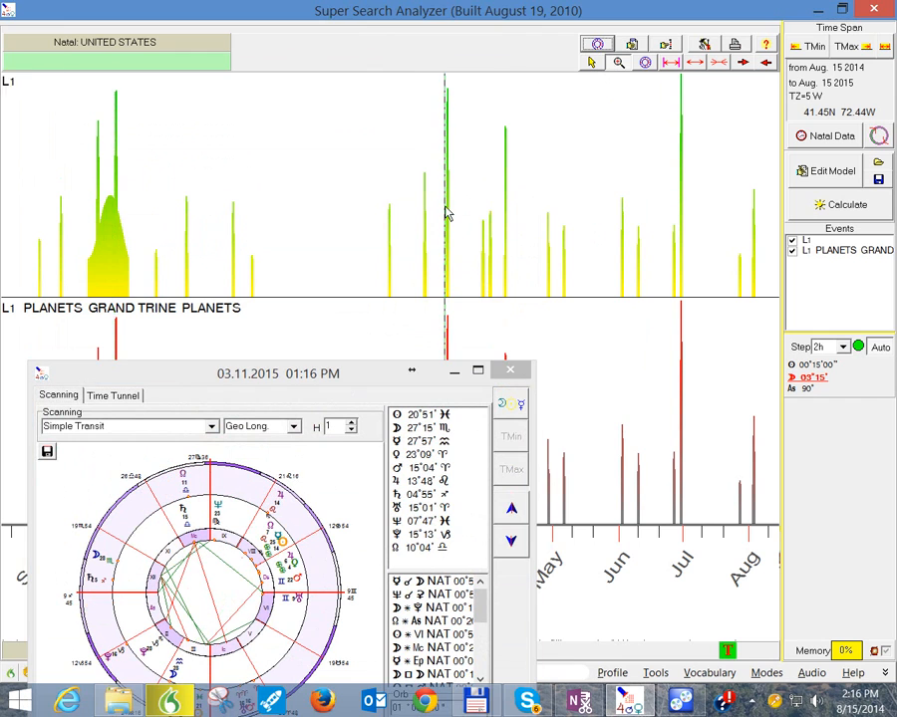
pyautogui.moveTo(445, 207); pyautogui.dragTo(453, 206)
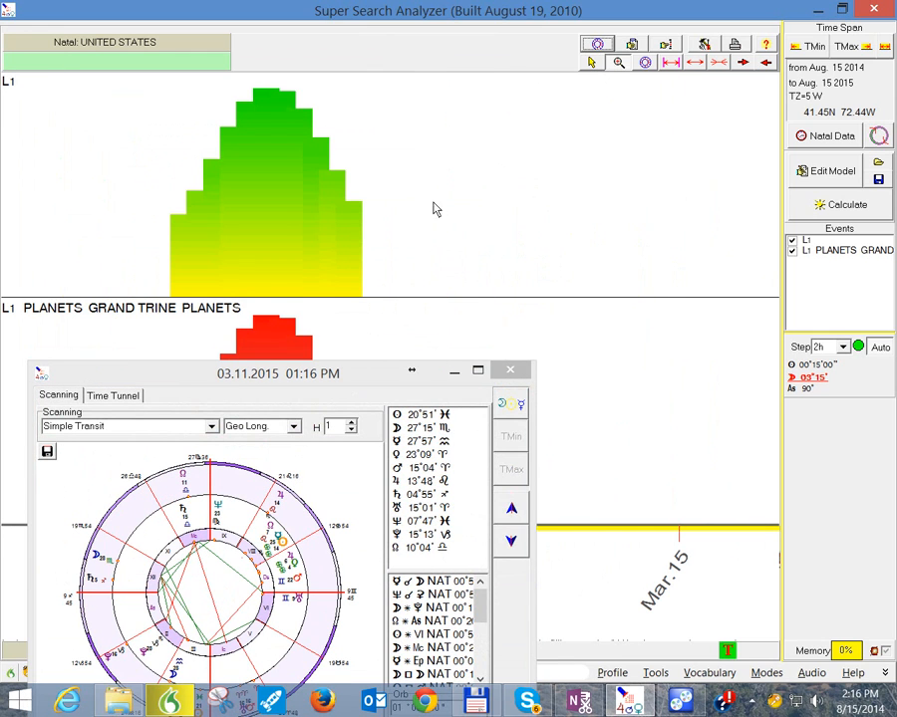
# Step: Inspect the transit chart for the summit of the March 12, 2015 Grand Trine peak and close the chart
pyautogui.click(267, 103)
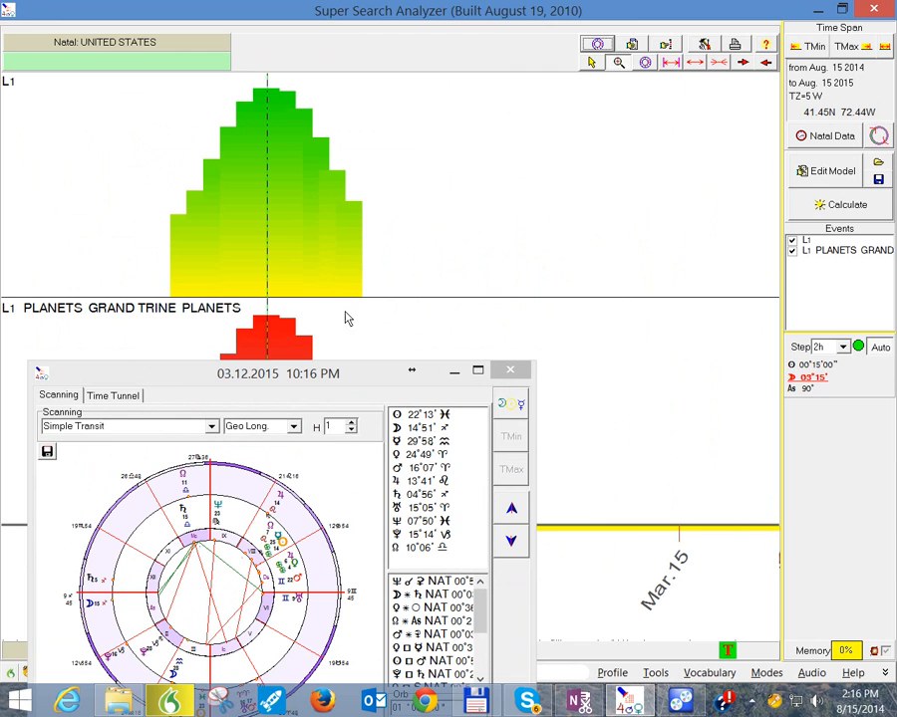
pyautogui.moveTo(357, 380); pyautogui.dragTo(385, 244)
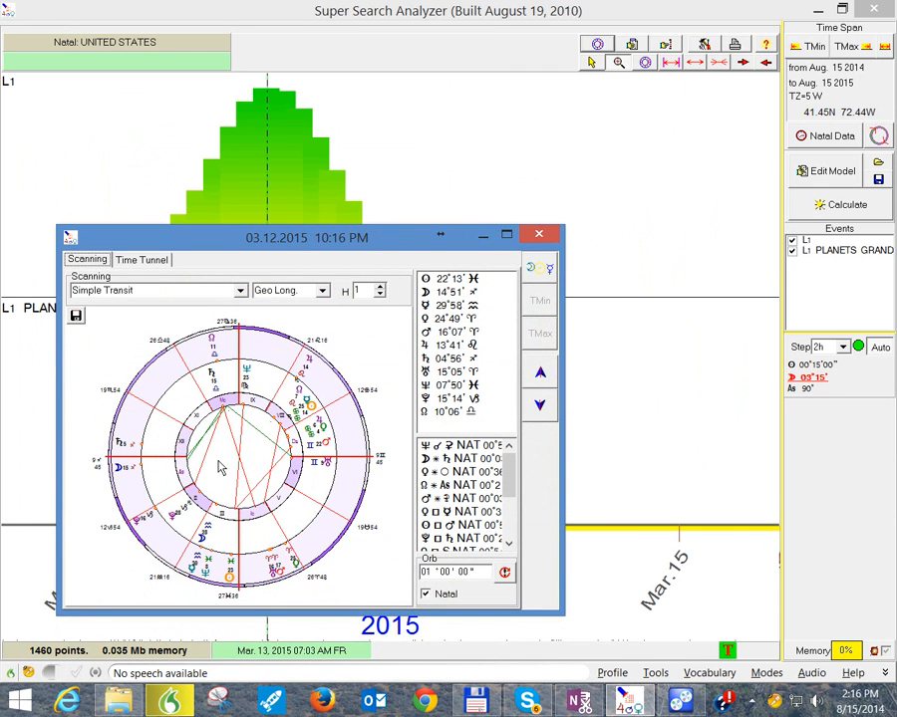
pyautogui.click(538, 234)
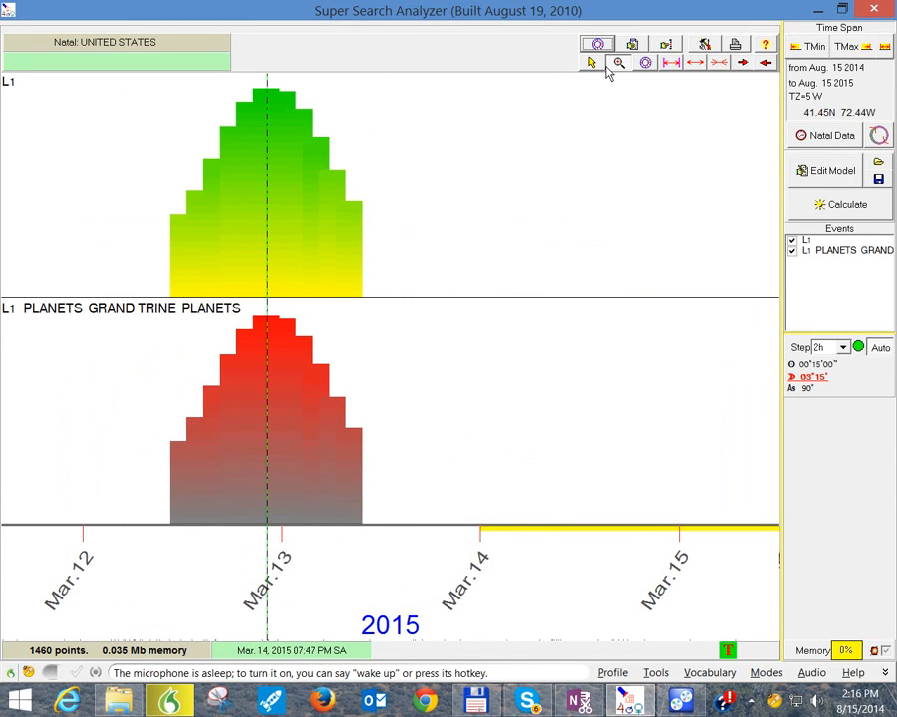
# Step: Open the astro model for editing and clear its Grand Trine criterion
pyautogui.click(825, 174)
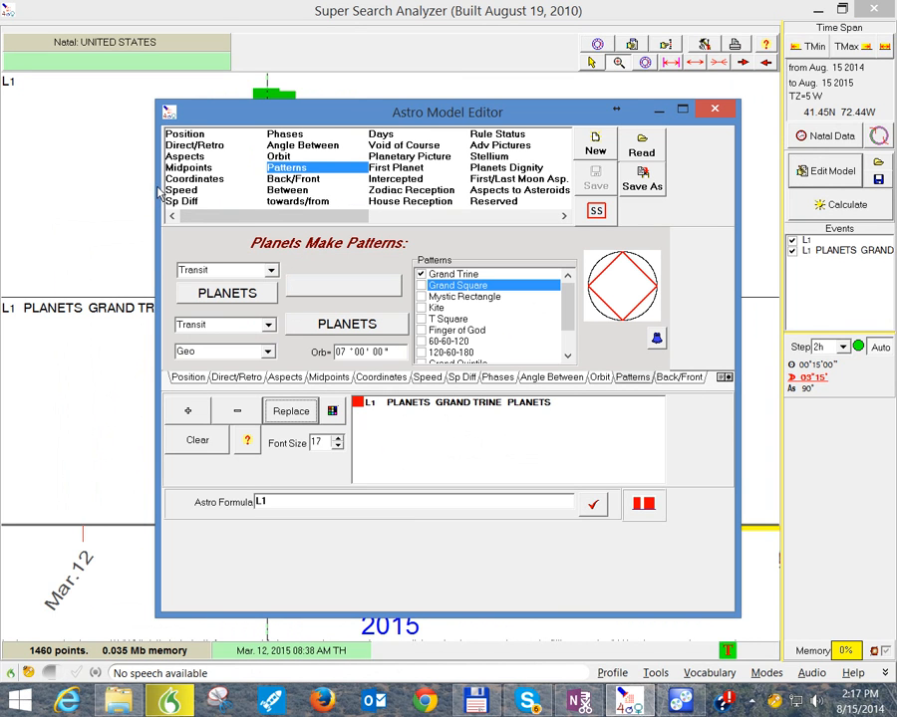
pyautogui.click(209, 447)
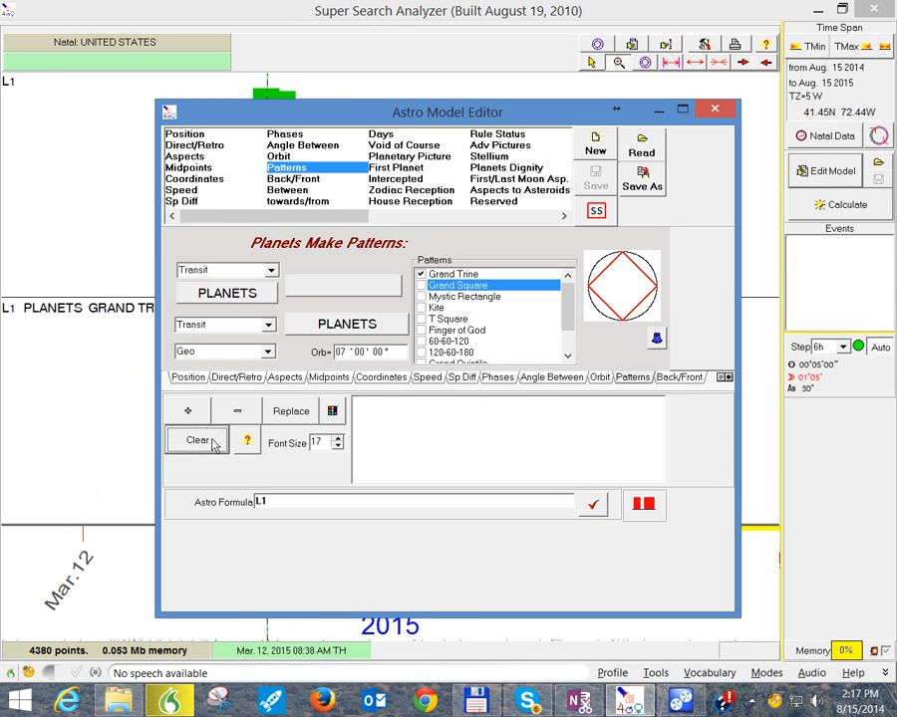
# Step: Review the settings of the Back/Front, Between, Void of Course, Planetary Picture and First Planet criteria
pyautogui.click(293, 181)
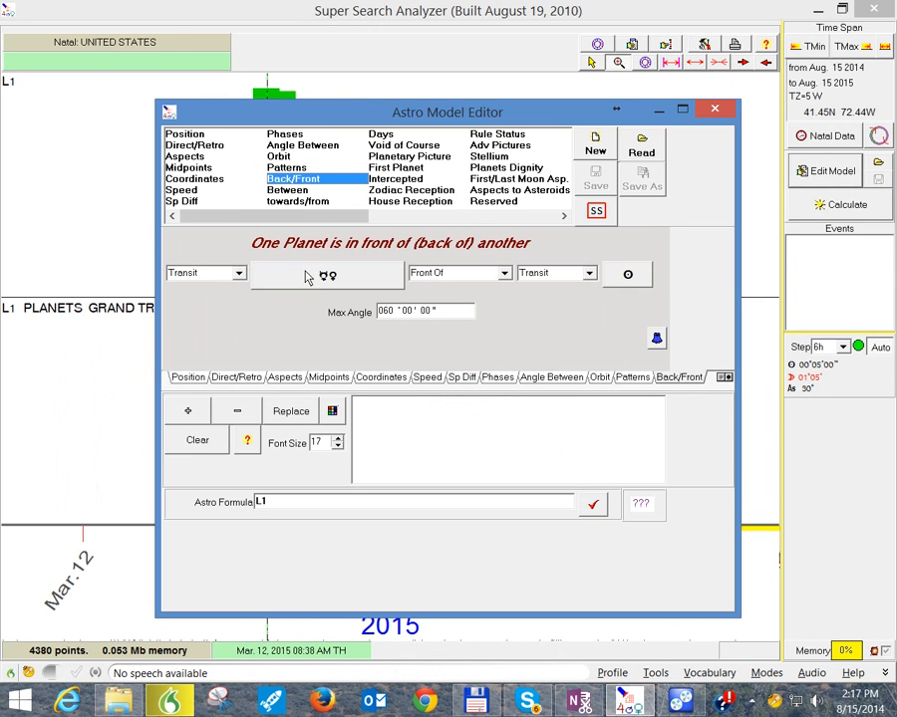
pyautogui.click(292, 191)
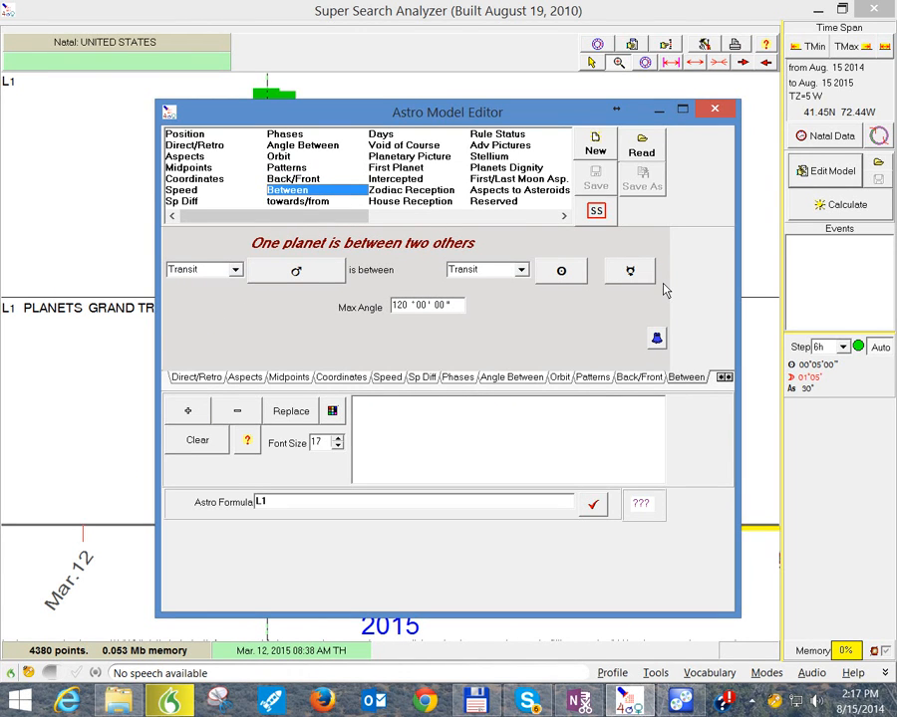
pyautogui.click(383, 145)
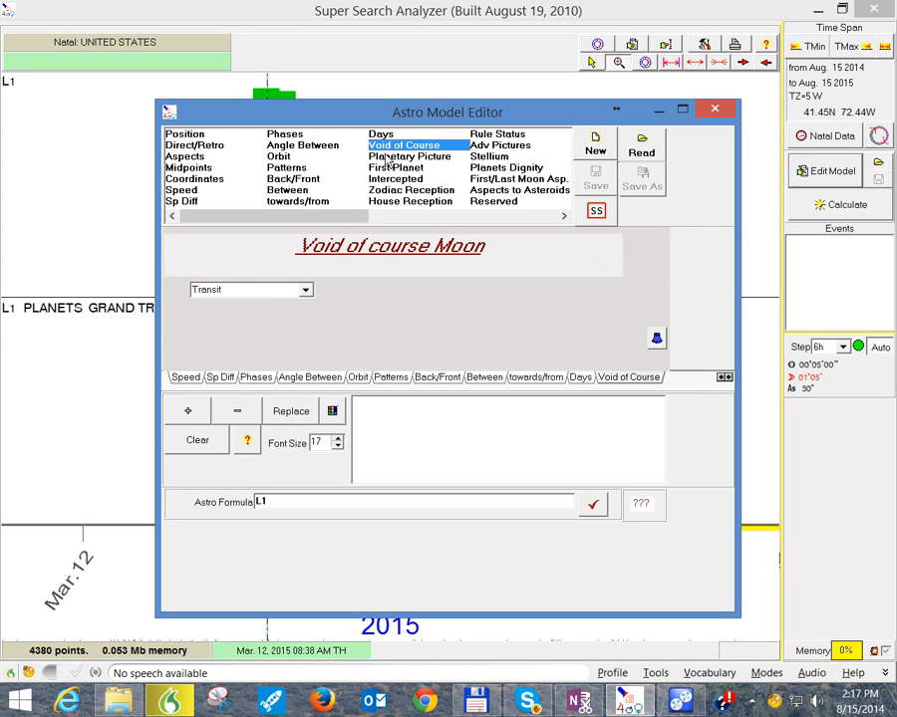
pyautogui.click(388, 156)
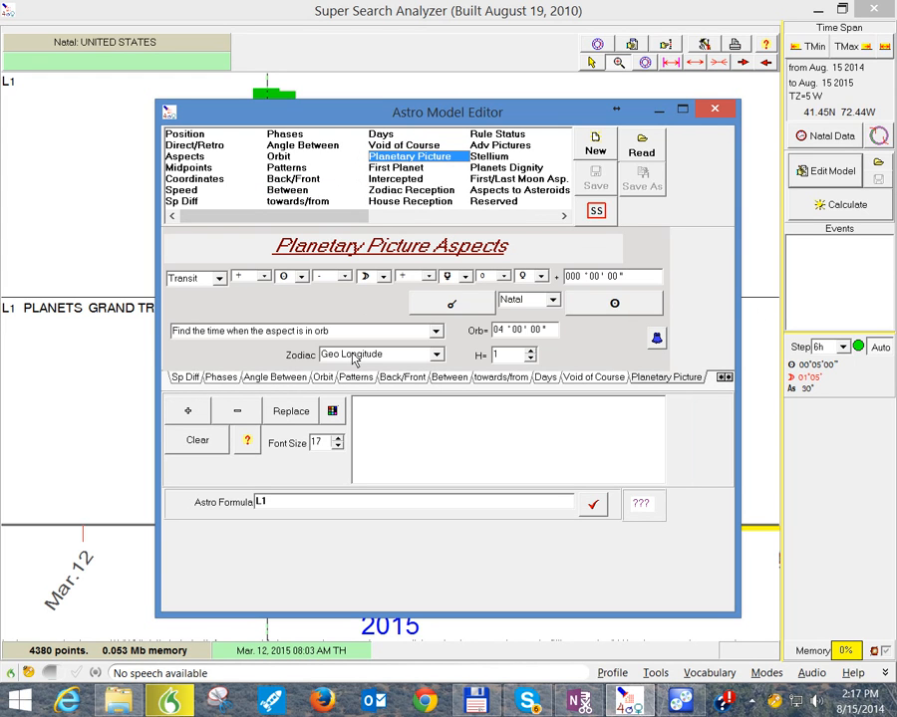
pyautogui.click(387, 169)
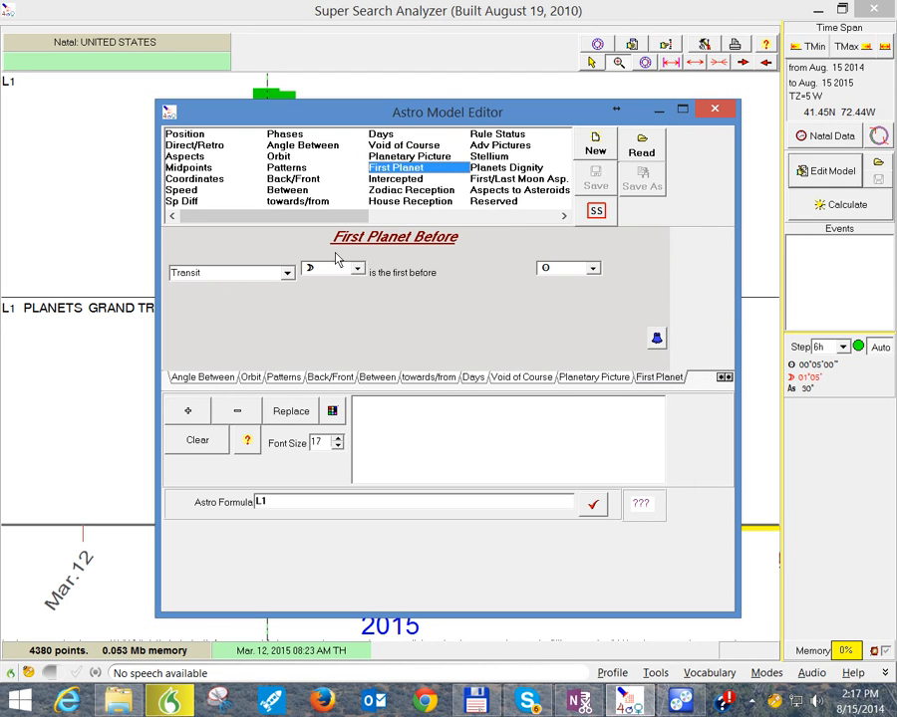
pyautogui.click(593, 271)
pyautogui.click(593, 272)
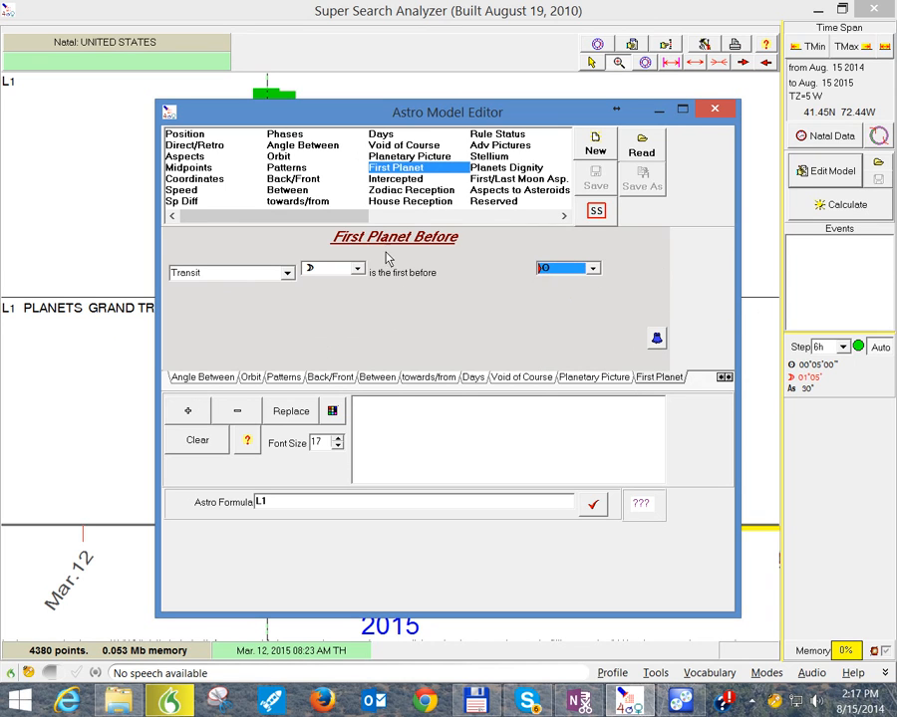
# Step: Review the Intercepted criterion's planet and house variants and the Zodiac Reception and House Reception criteria
pyautogui.click(418, 181)
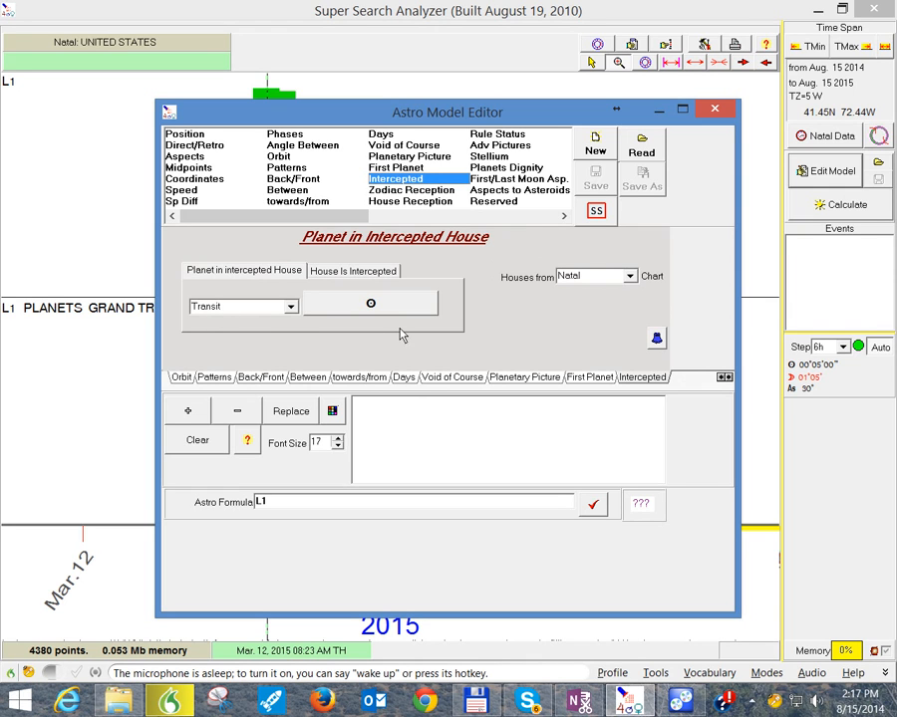
pyautogui.click(263, 276)
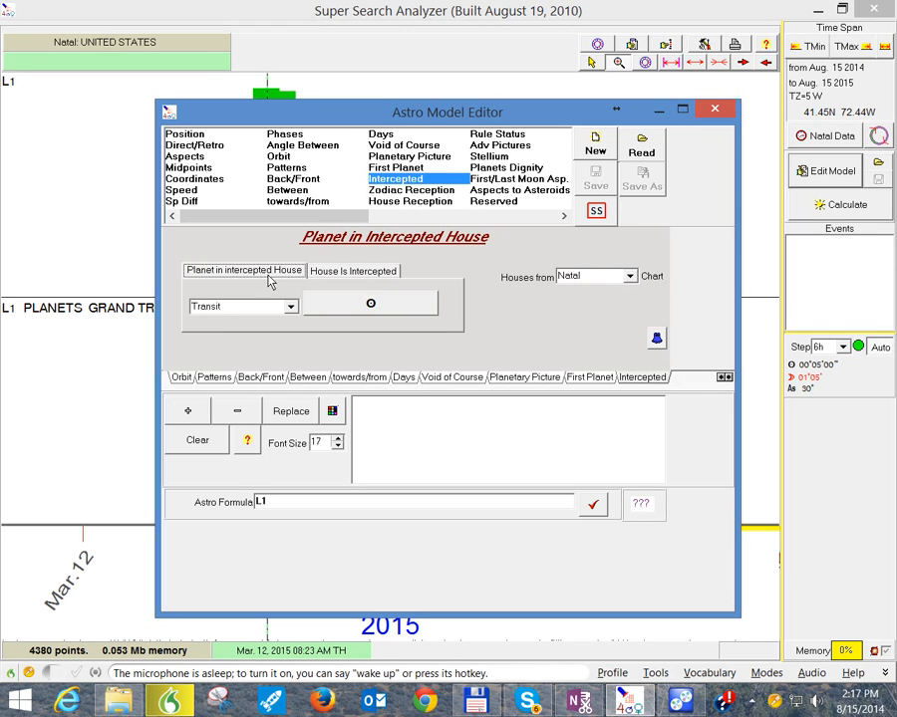
pyautogui.press('Right')
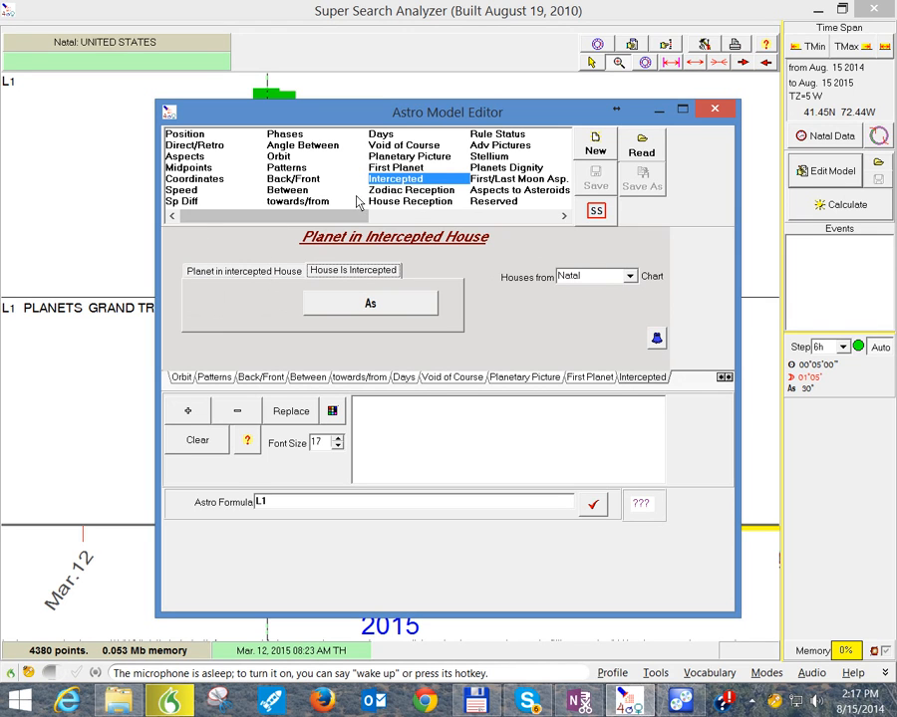
pyautogui.click(408, 194)
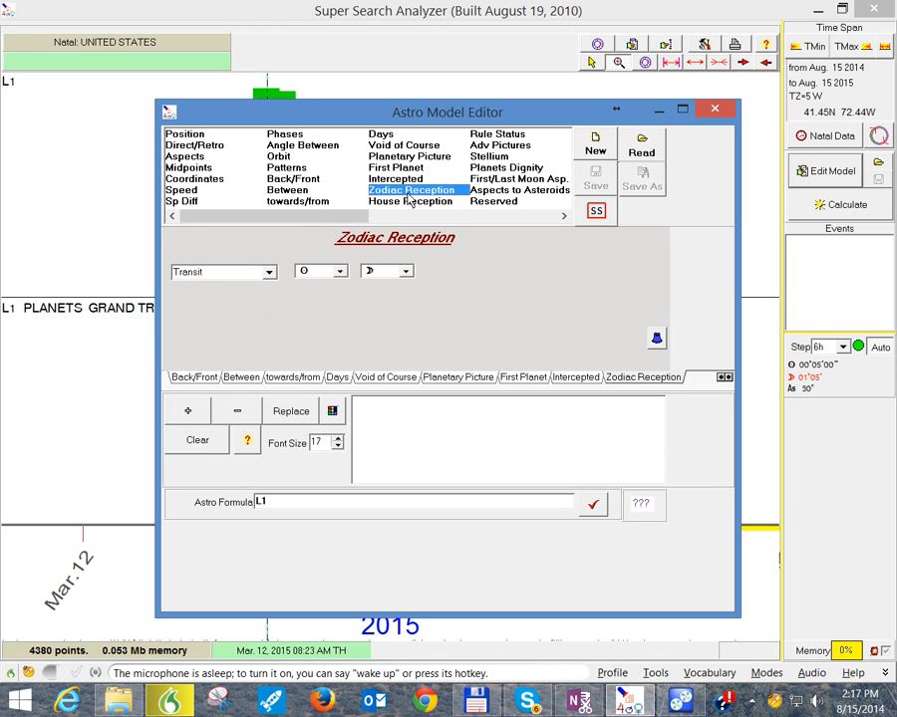
pyautogui.click(407, 202)
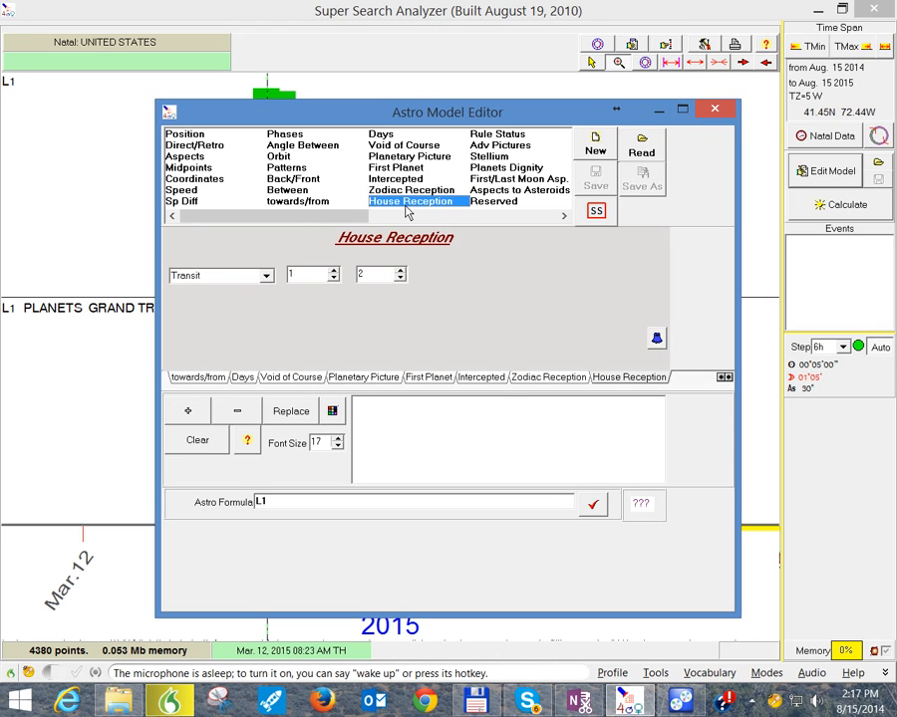
# Step: Bring up the Rule Status criterion and view its Direct/Retrograde condition for the 1st house ruler
pyautogui.click(506, 136)
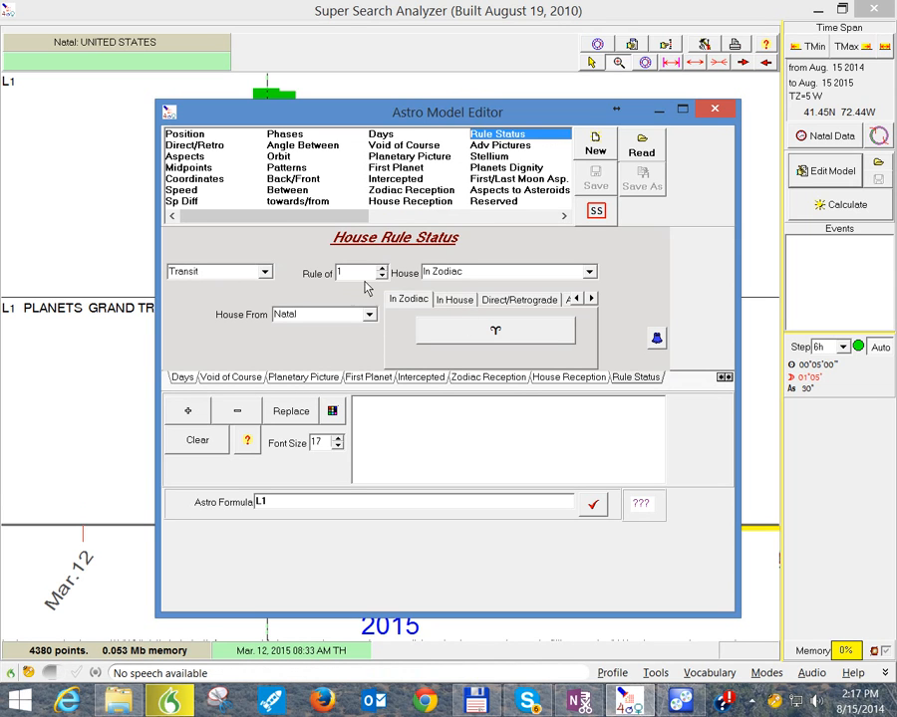
pyautogui.click(588, 274)
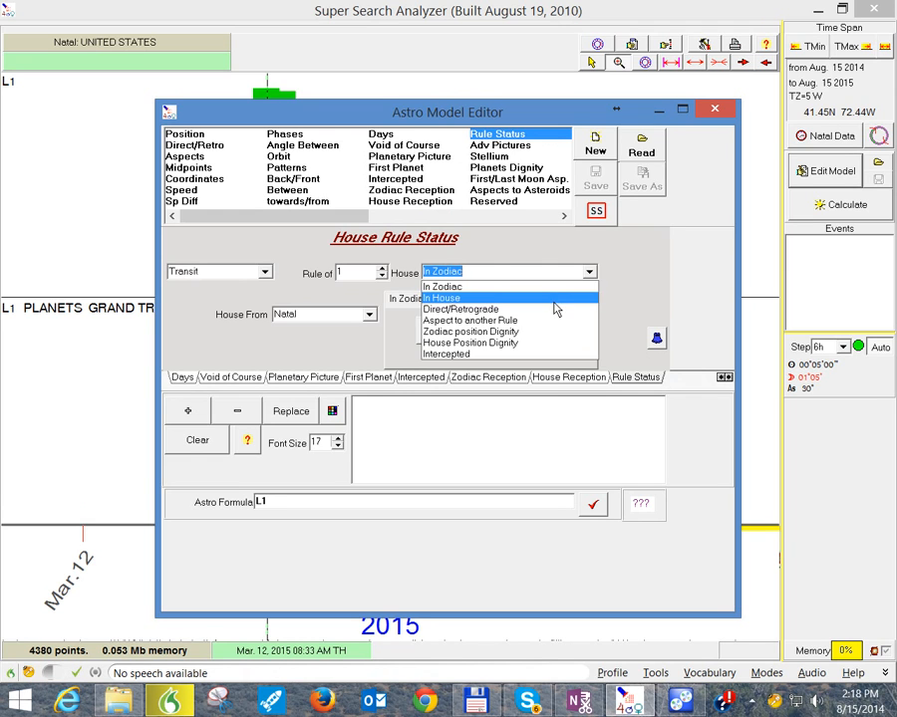
pyautogui.click(546, 310)
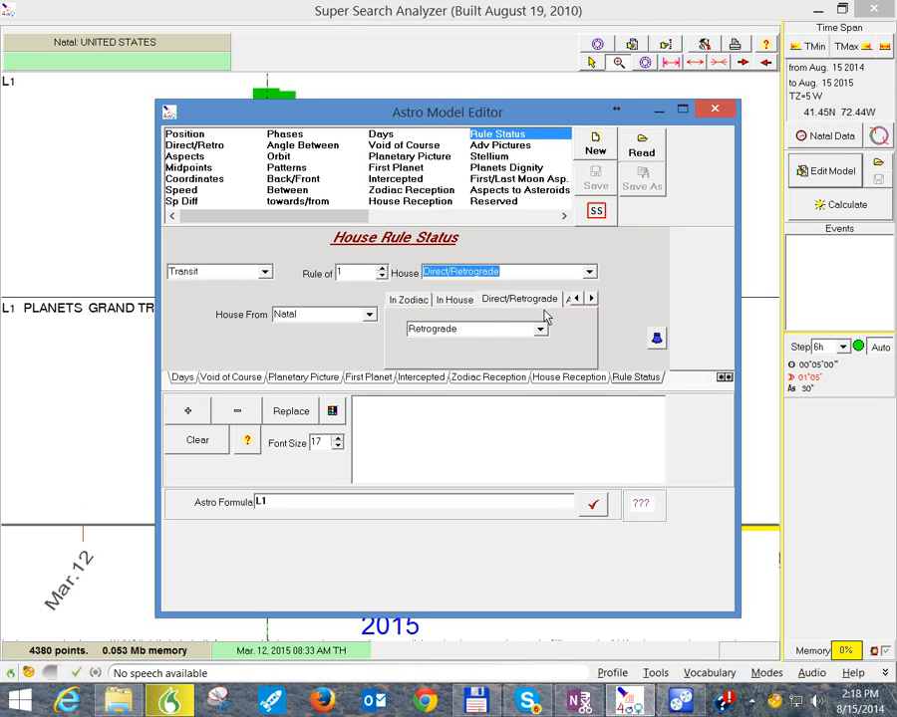
# Step: Set the house rule status condition to In House, with the 5th house selected instead of the Ascendant
pyautogui.click(588, 275)
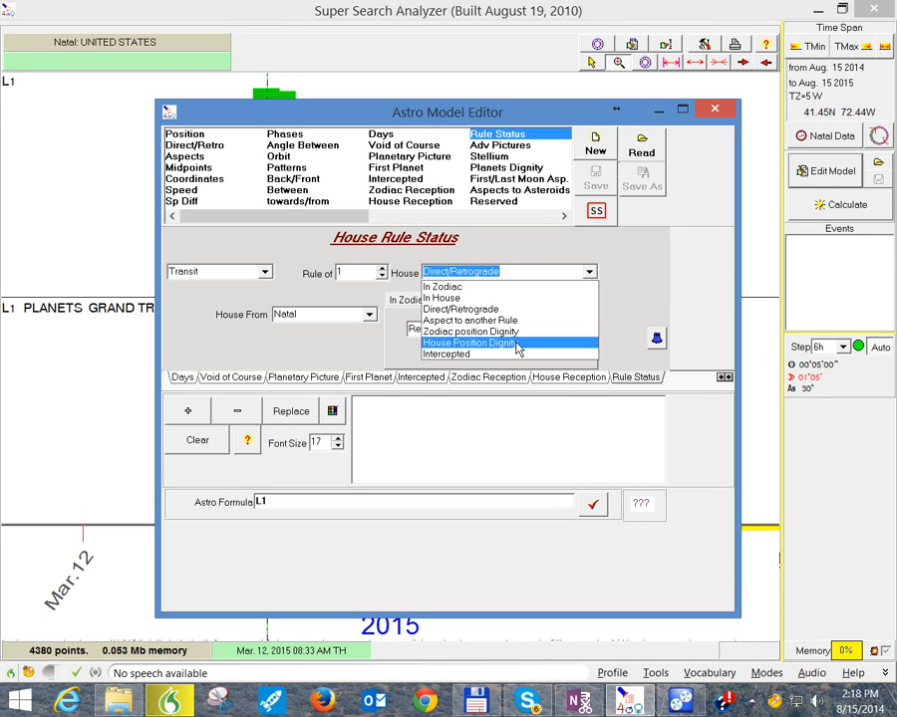
pyautogui.click(494, 298)
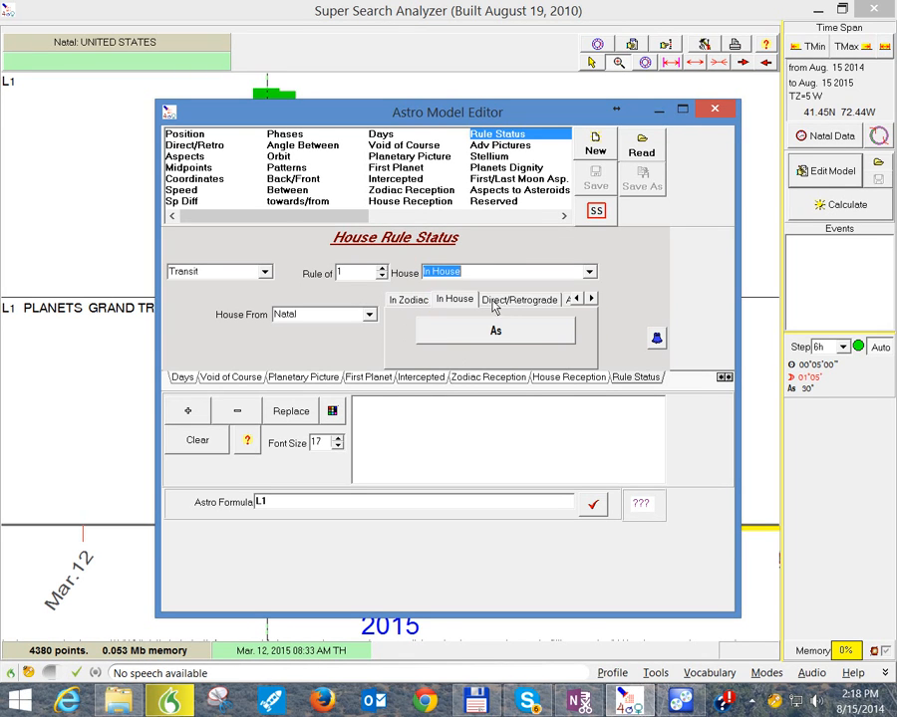
pyautogui.click(500, 333)
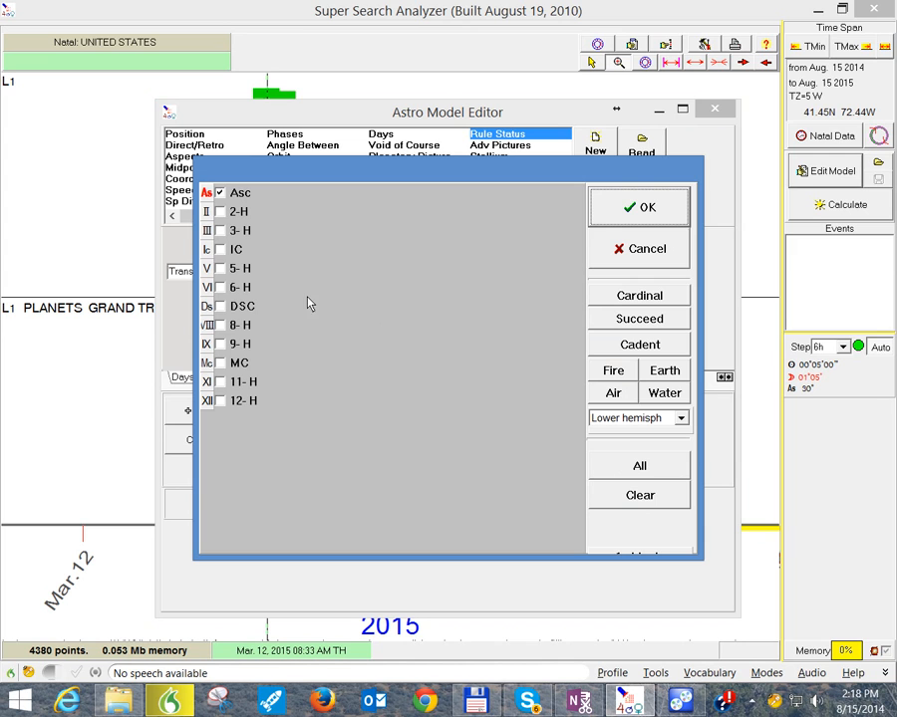
pyautogui.click(220, 268)
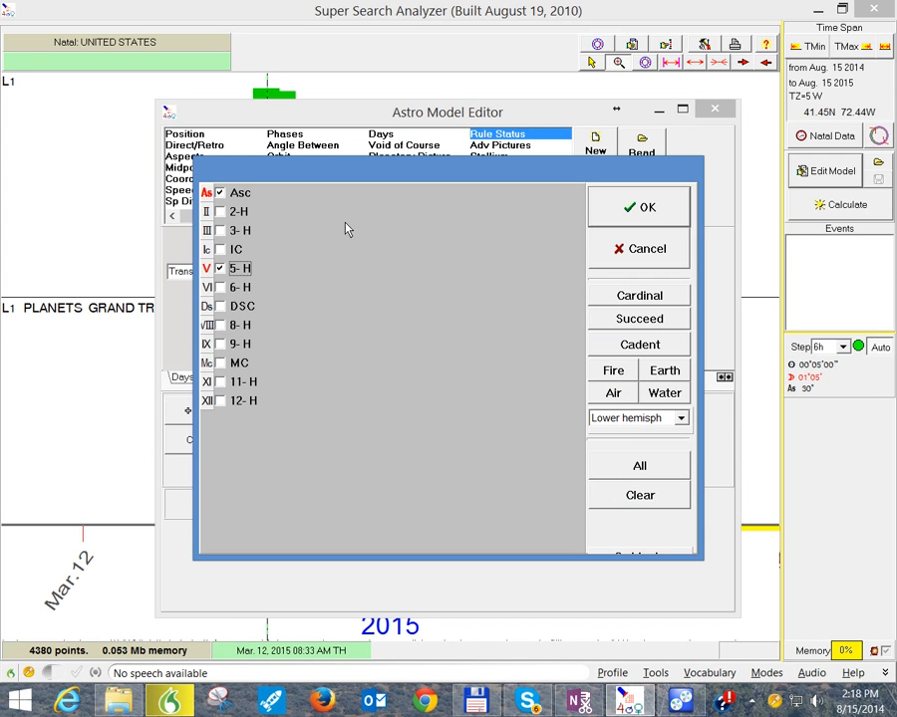
pyautogui.click(220, 192)
pyautogui.click(628, 215)
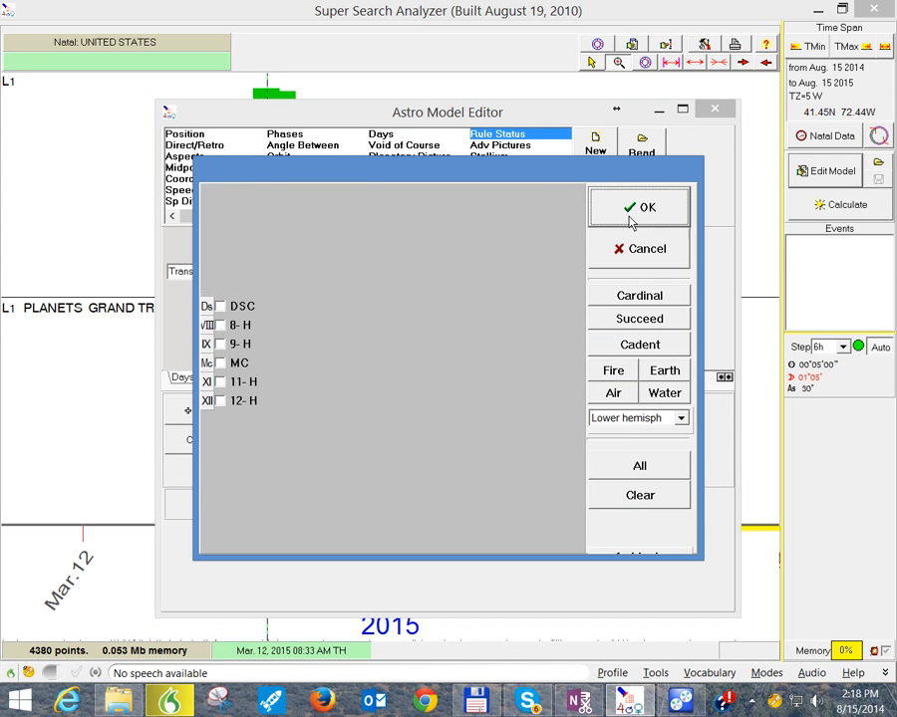
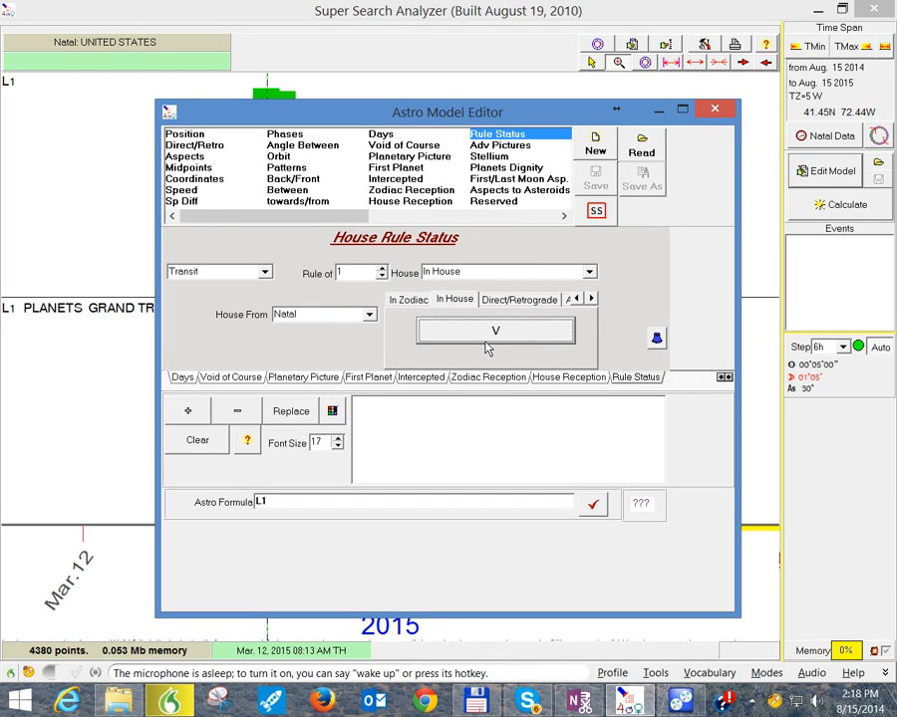
# Step: View the Planets Dignity criterion, leave the model editor, and recalculate with the empty model to clear the graph
pyautogui.click(503, 169)
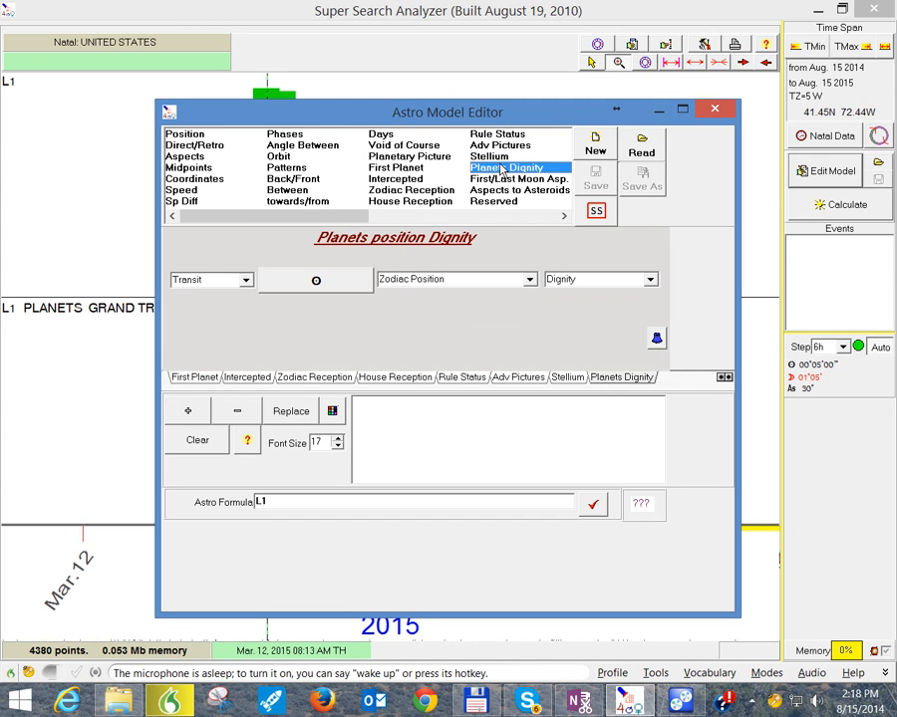
pyautogui.click(714, 111)
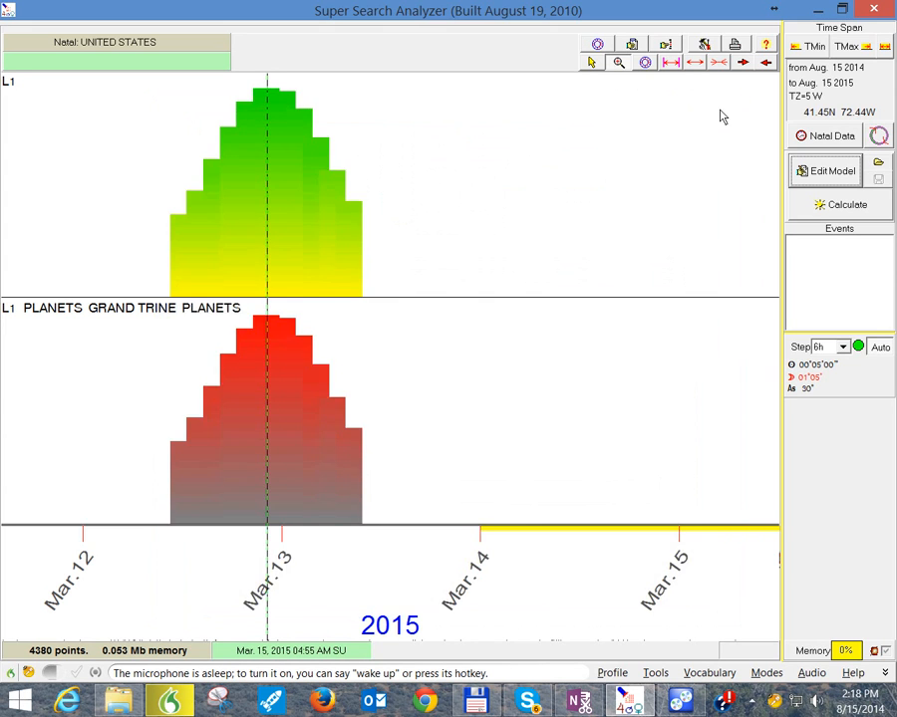
pyautogui.click(820, 205)
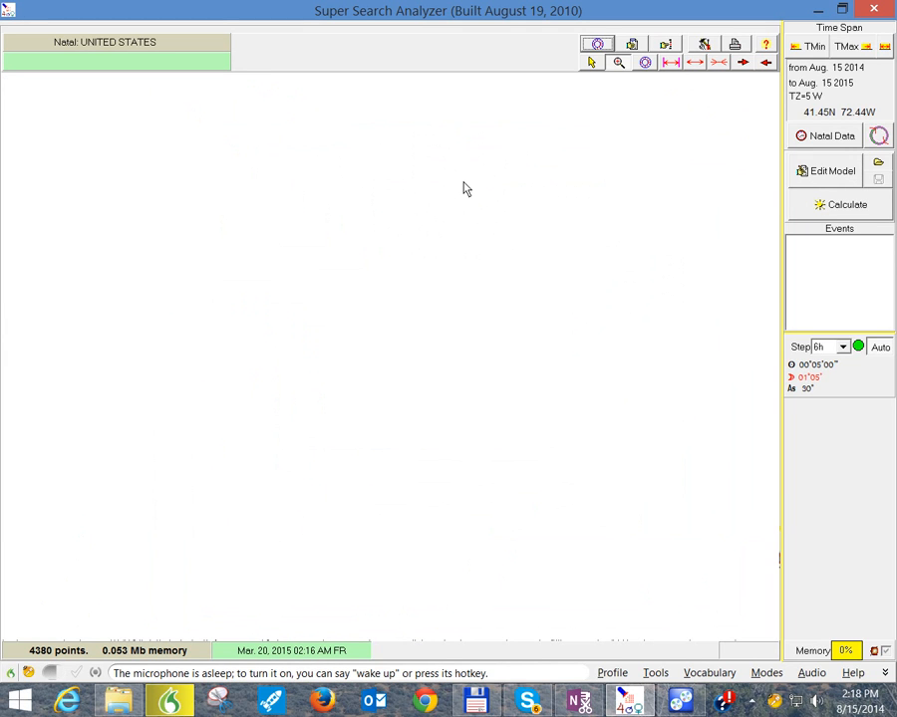
# Step: Start an Aspects criterion in the model editor with only the Sun selected as the first planet
pyautogui.click(803, 174)
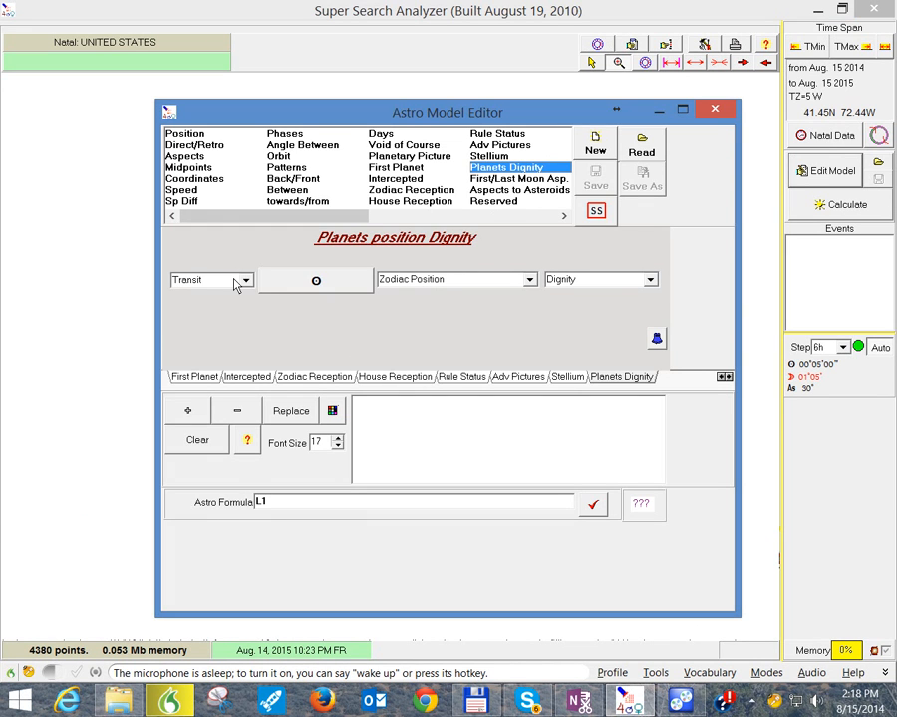
pyautogui.click(200, 157)
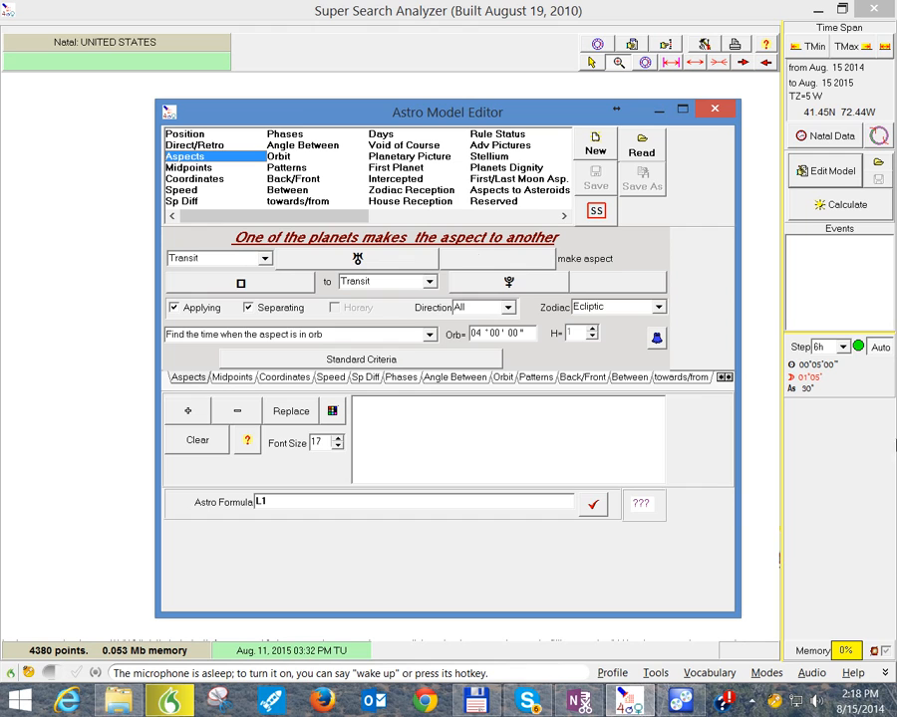
pyautogui.click(346, 261)
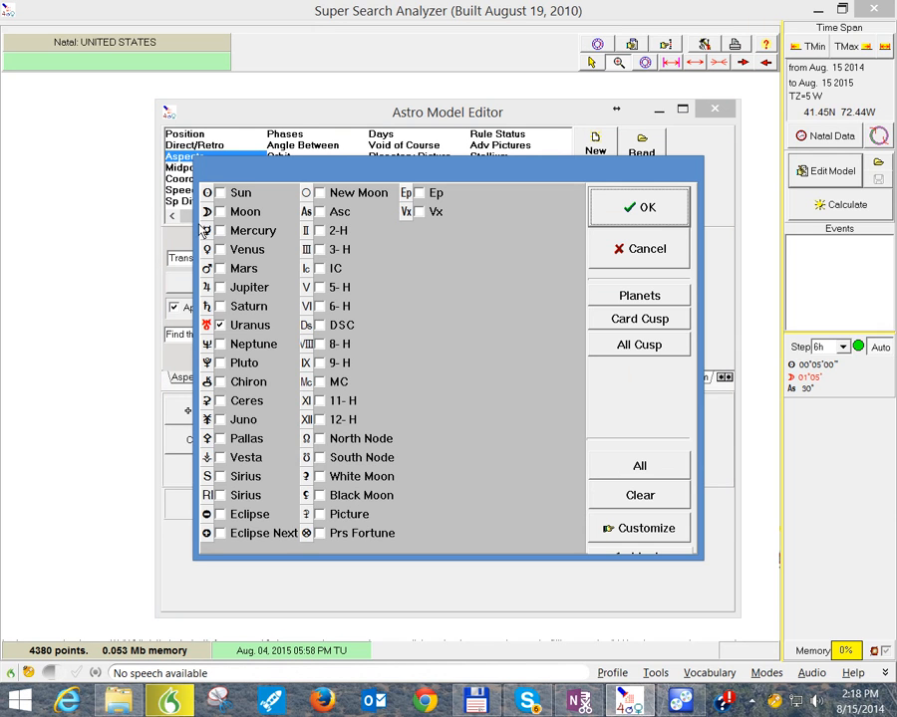
pyautogui.click(220, 192)
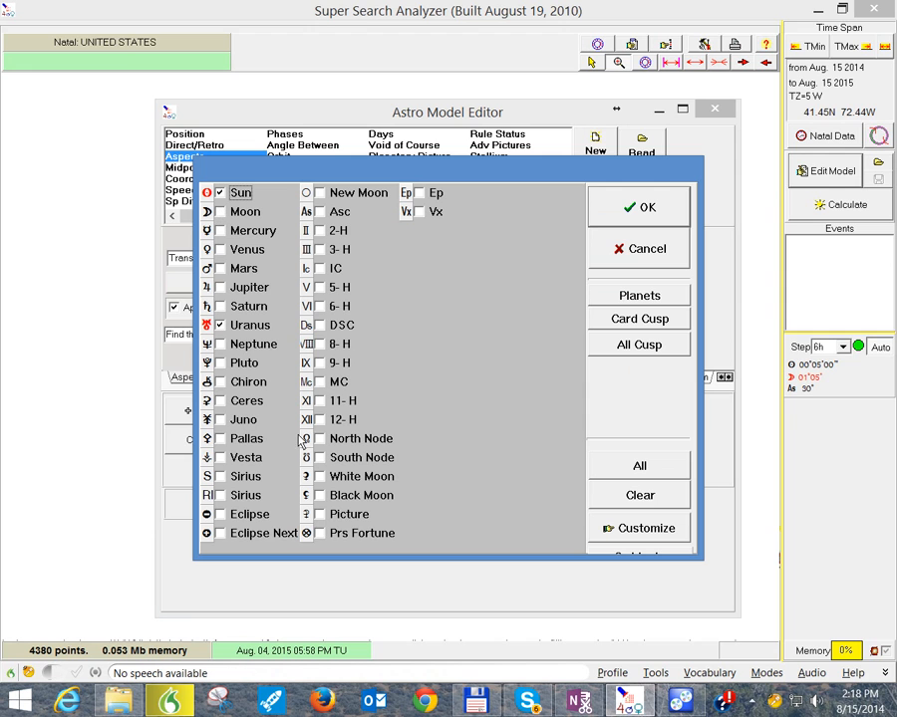
pyautogui.click(605, 489)
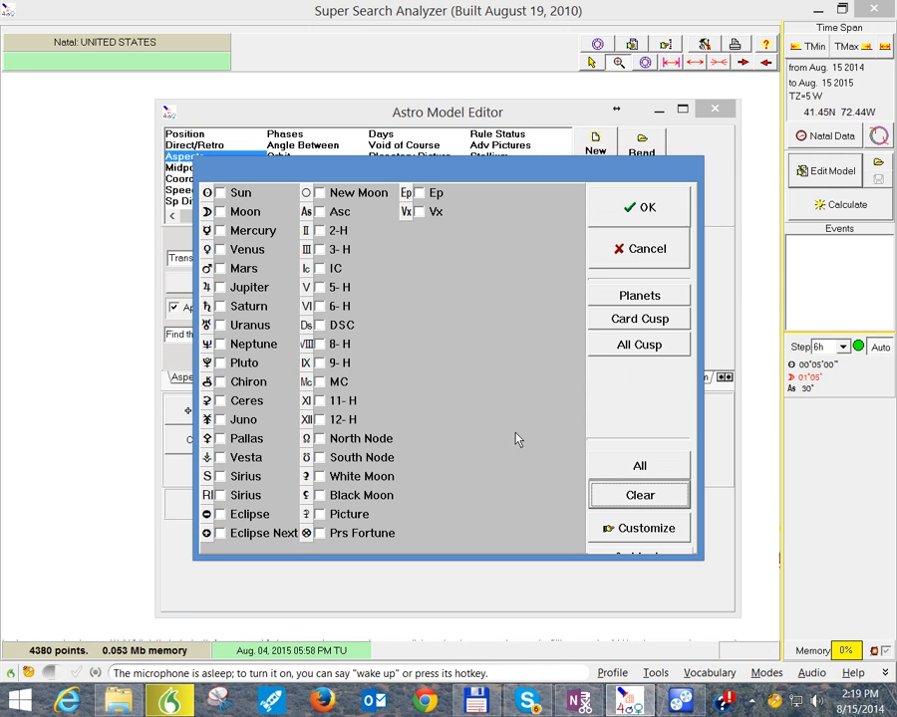
pyautogui.click(220, 193)
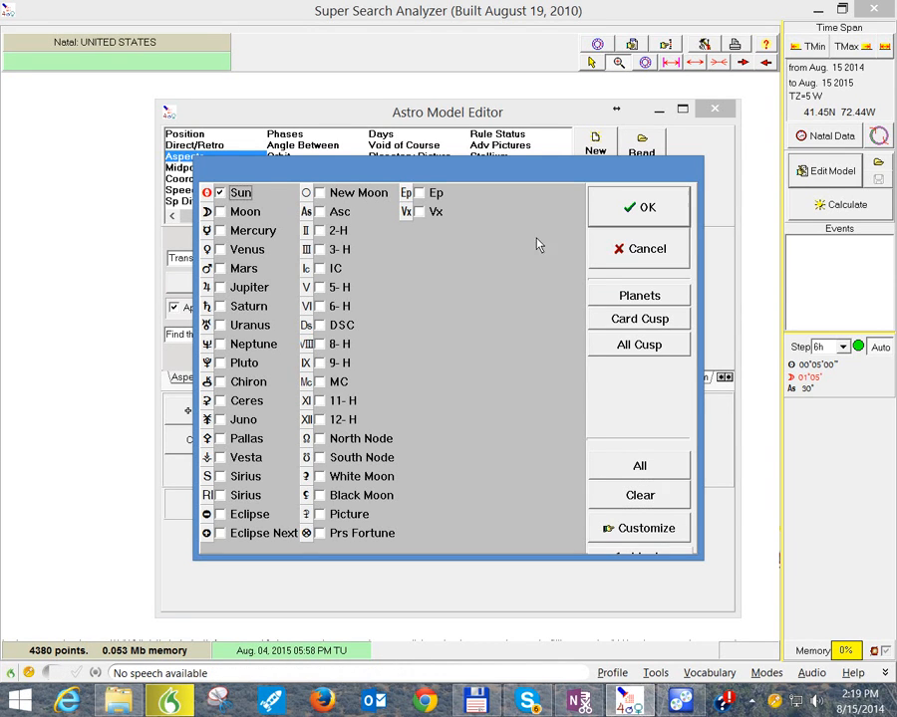
pyautogui.click(660, 224)
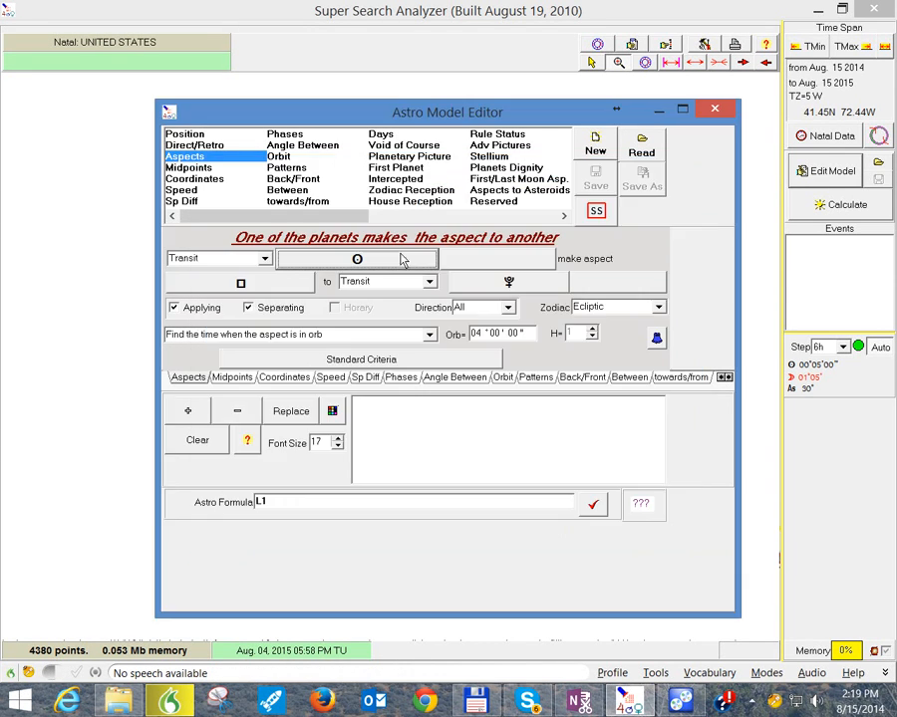
# Step: Set the criterion's aspect to only the 60° sextile
pyautogui.click(234, 288)
pyautogui.click(638, 494)
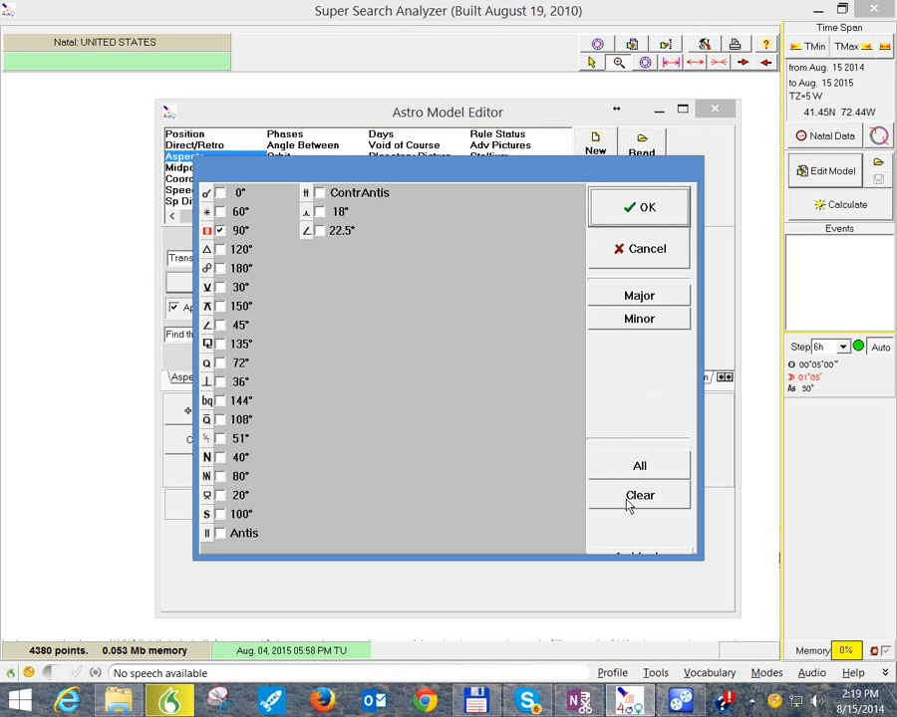
pyautogui.click(231, 212)
pyautogui.click(636, 221)
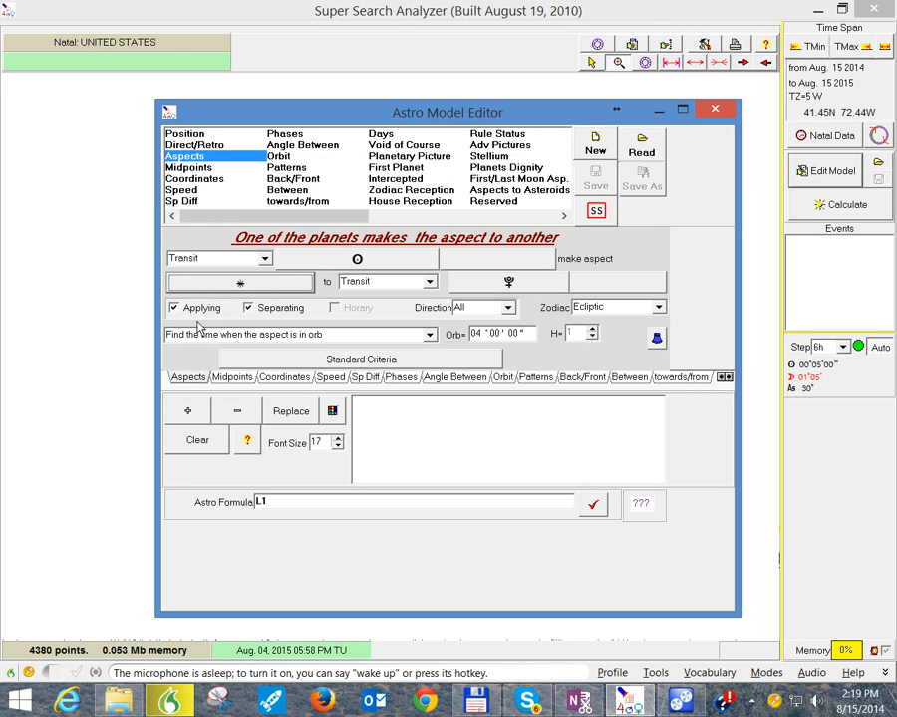
# Step: Set the second planet of the aspect to Mars instead of Pluto
pyautogui.click(517, 282)
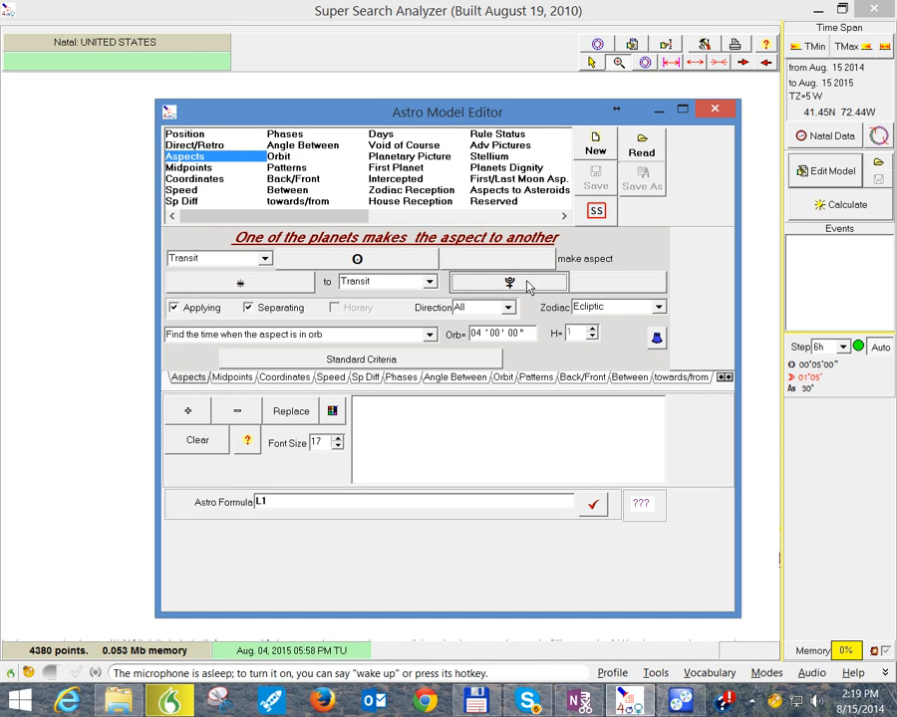
pyautogui.click(356, 267)
pyautogui.click(240, 365)
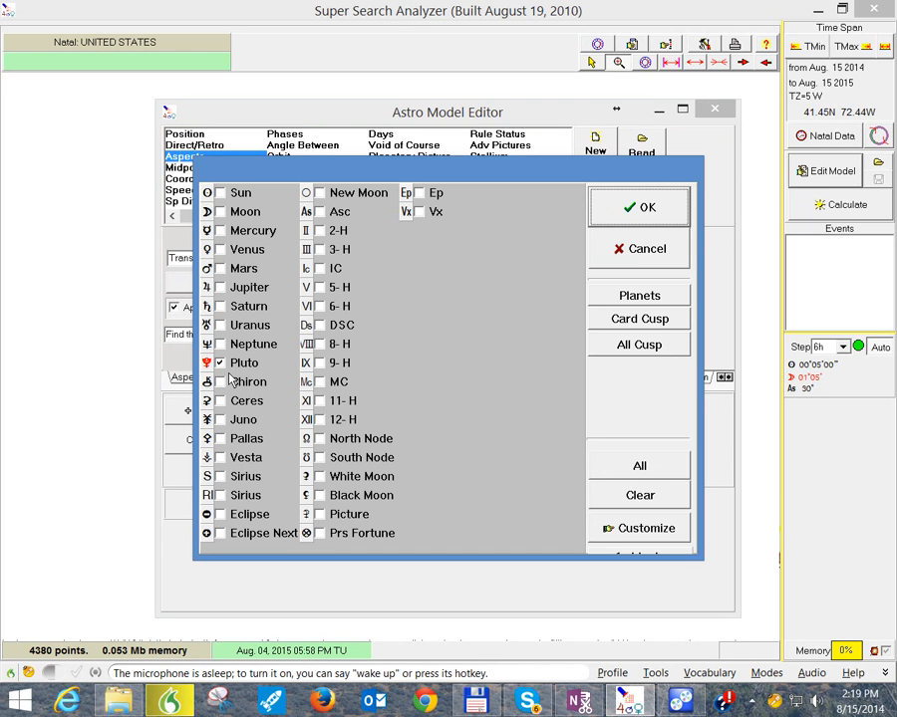
pyautogui.click(220, 269)
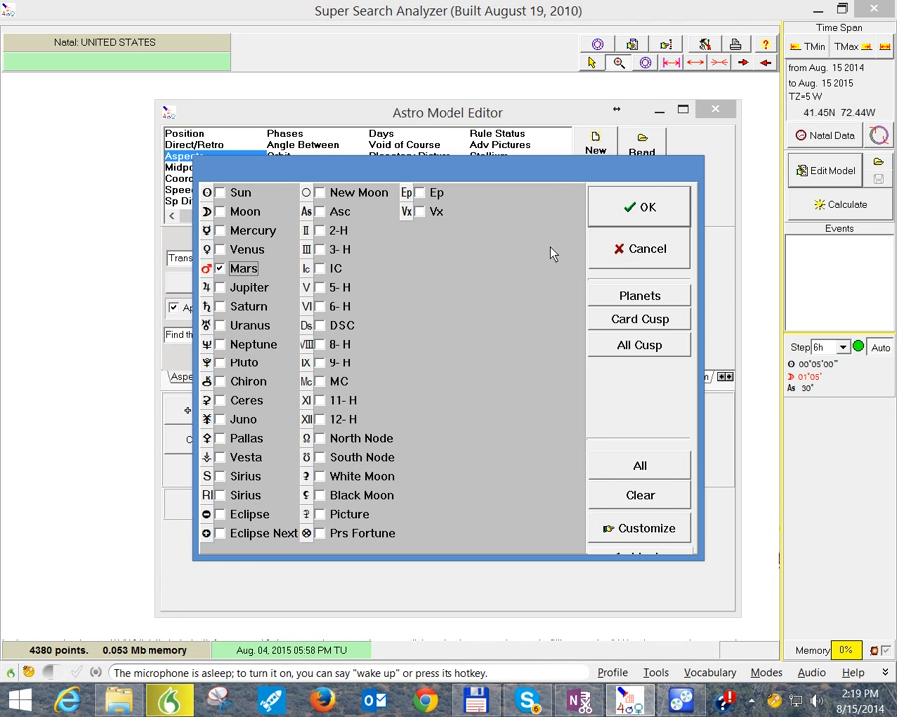
pyautogui.click(625, 207)
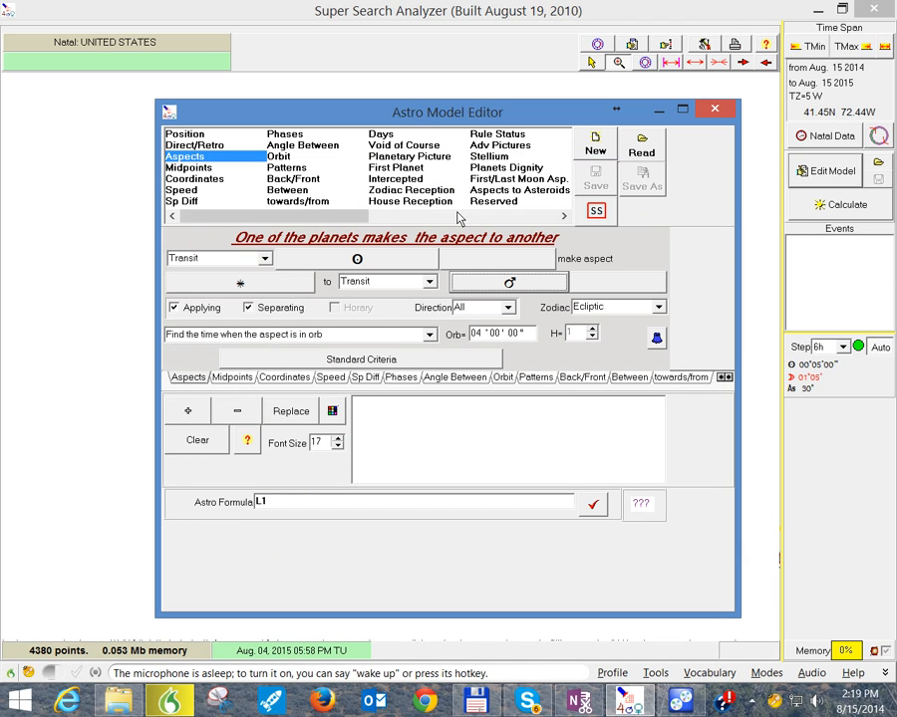
# Step: Change the chart type of both the Sun and Mars from Transit to Natal
pyautogui.click(263, 258)
pyautogui.click(231, 269)
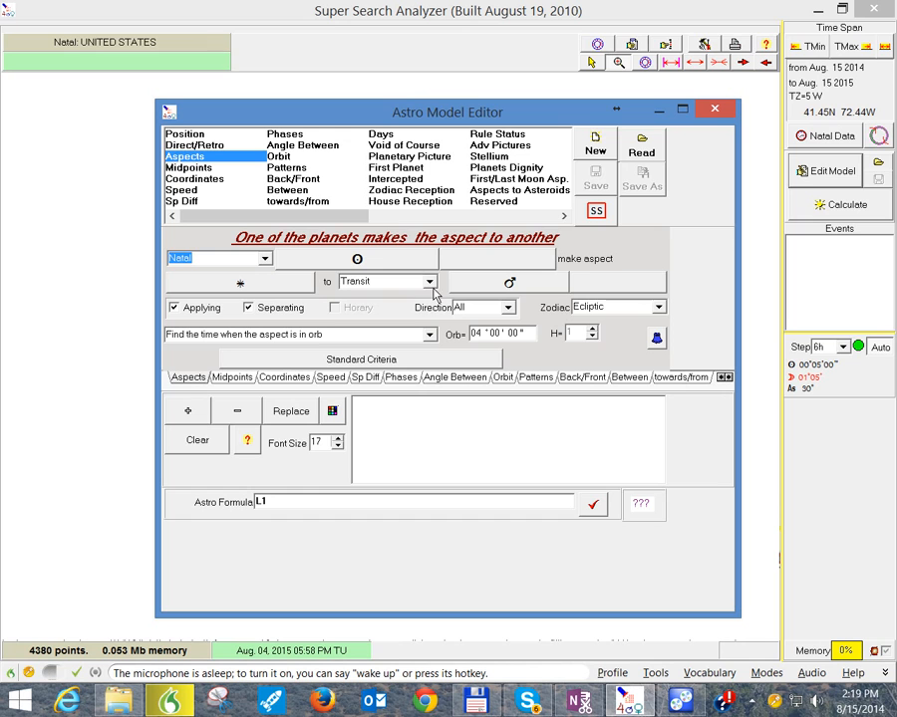
pyautogui.click(429, 286)
pyautogui.click(395, 298)
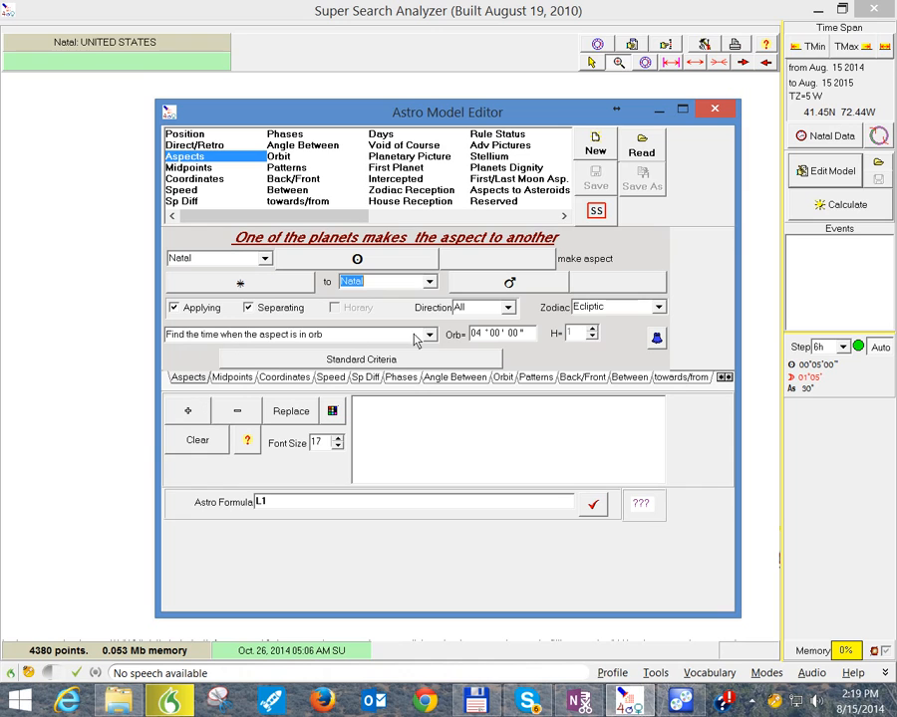
# Step: Set the aspect's orb to 07°00'00", add the natal Sun sextile Mars criterion to the model, and leave the editor
pyautogui.click(527, 334)
pyautogui.write('0')
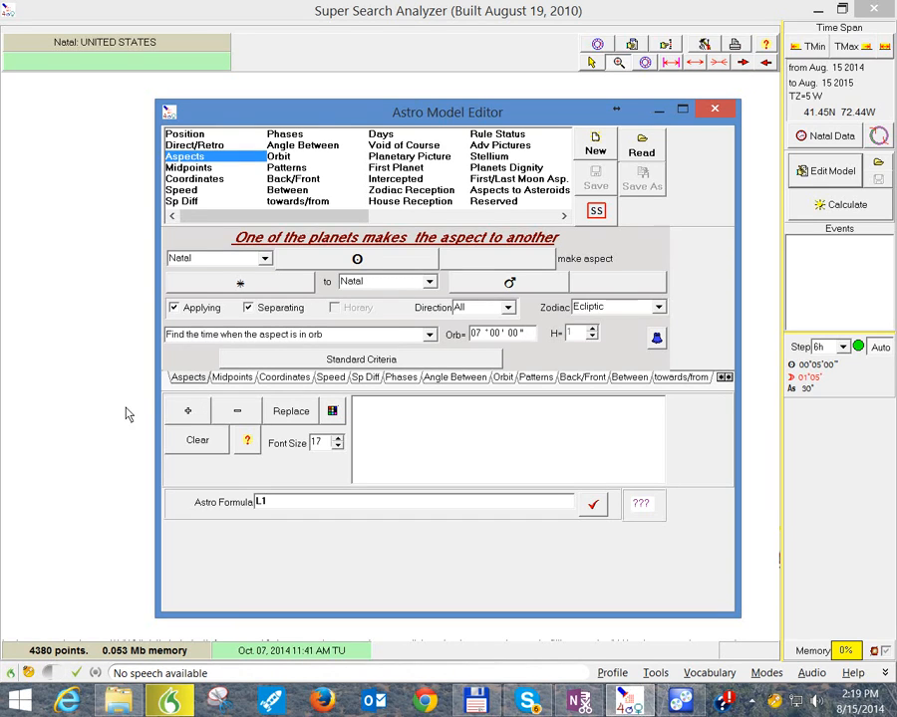
pyautogui.click(184, 409)
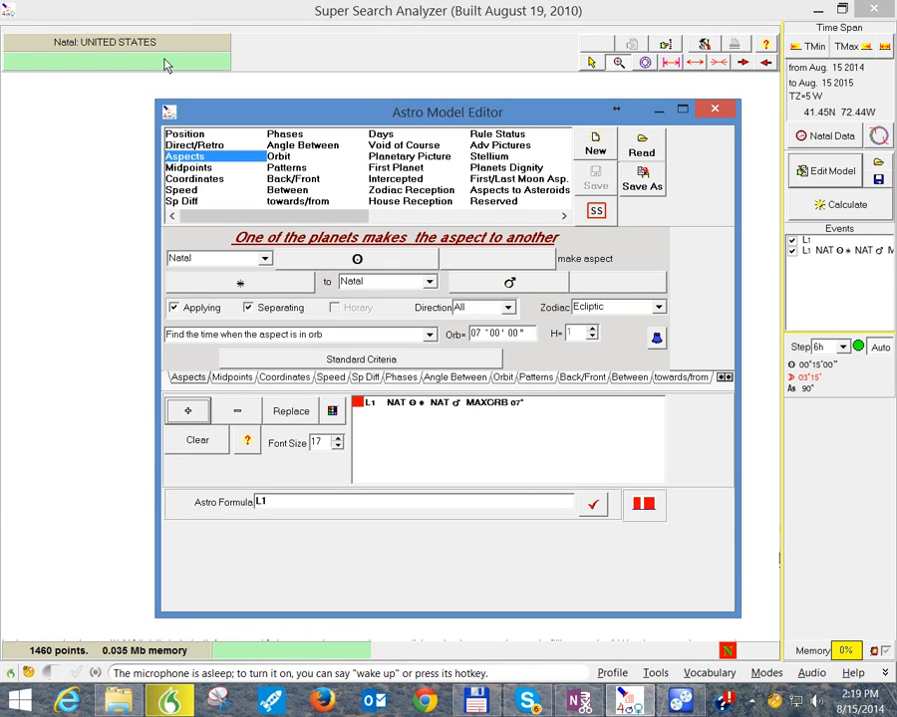
pyautogui.click(714, 109)
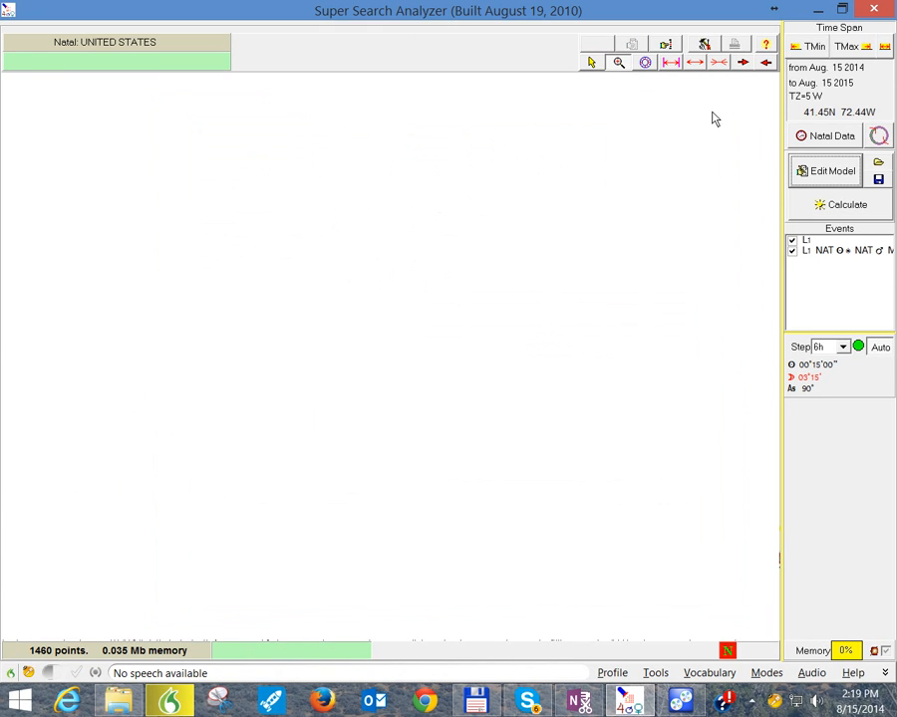
# Step: Bring up the Natal Filter and browse its charts list to the C:\Fast_Research folder
pyautogui.click(667, 45)
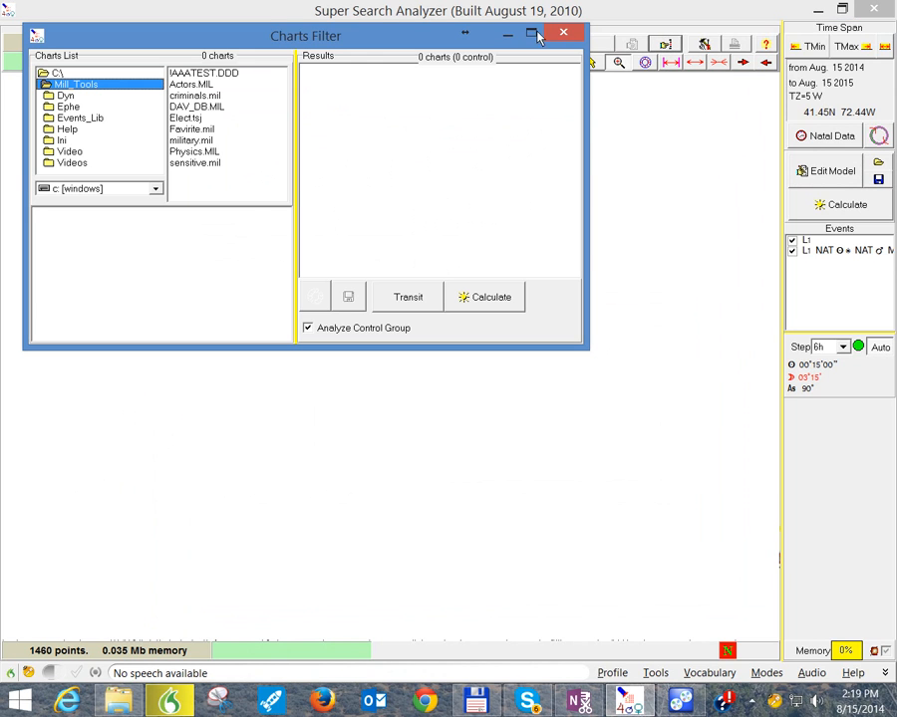
pyautogui.doubleClick(70, 76)
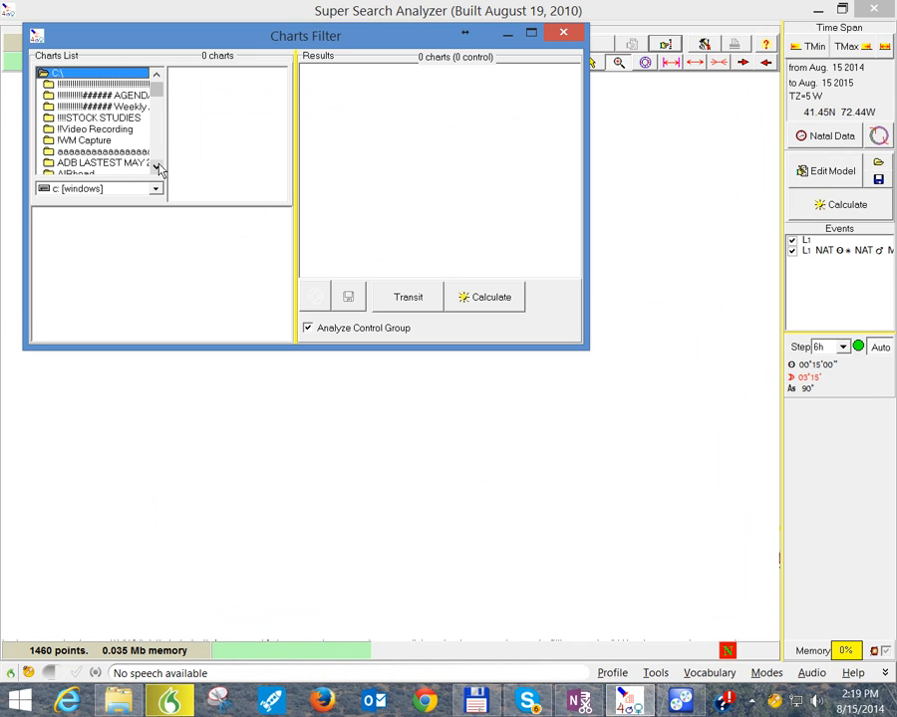
pyautogui.click(156, 166)
pyautogui.click(157, 167)
pyautogui.click(157, 166)
pyautogui.click(156, 166)
pyautogui.click(156, 167)
pyautogui.click(156, 166)
pyautogui.click(156, 166)
pyautogui.click(157, 167)
pyautogui.click(156, 166)
pyautogui.click(156, 167)
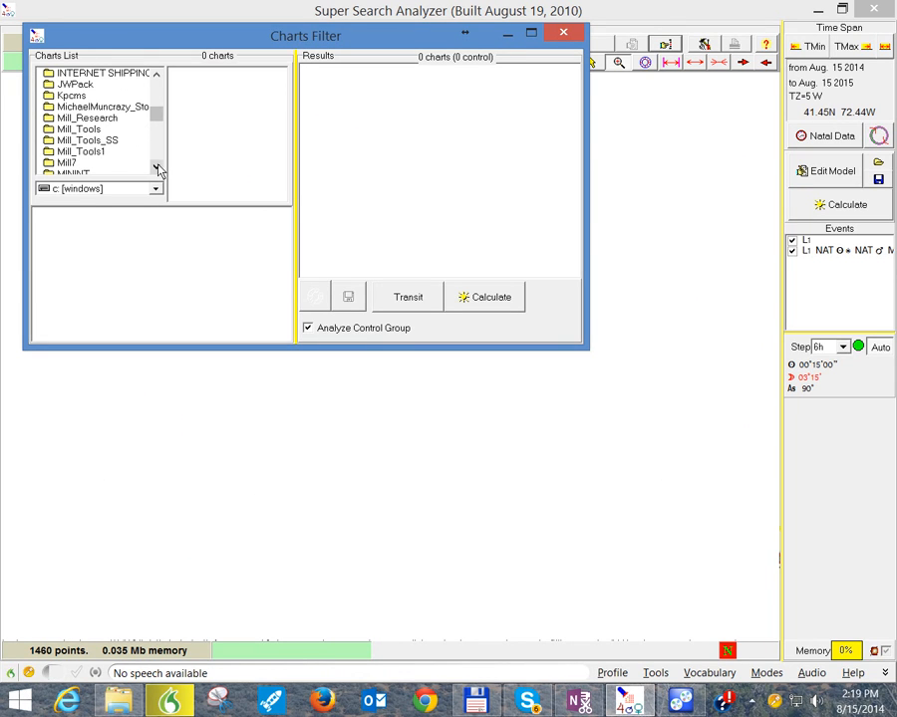
pyautogui.click(156, 75)
pyautogui.click(156, 75)
pyautogui.click(157, 75)
pyautogui.click(156, 76)
pyautogui.click(156, 76)
pyautogui.click(157, 76)
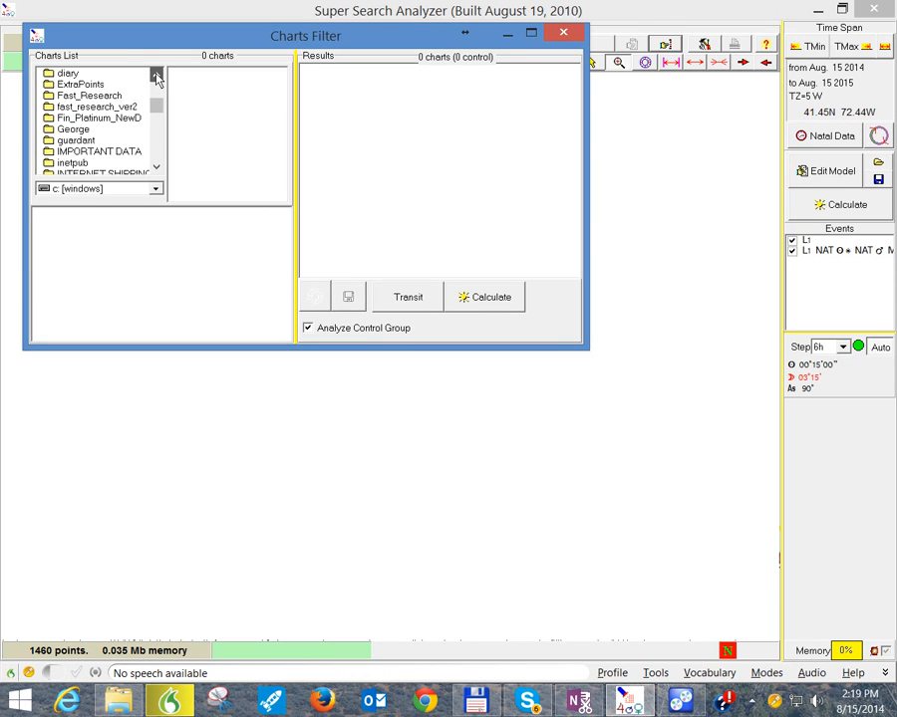
pyautogui.click(157, 75)
pyautogui.doubleClick(86, 117)
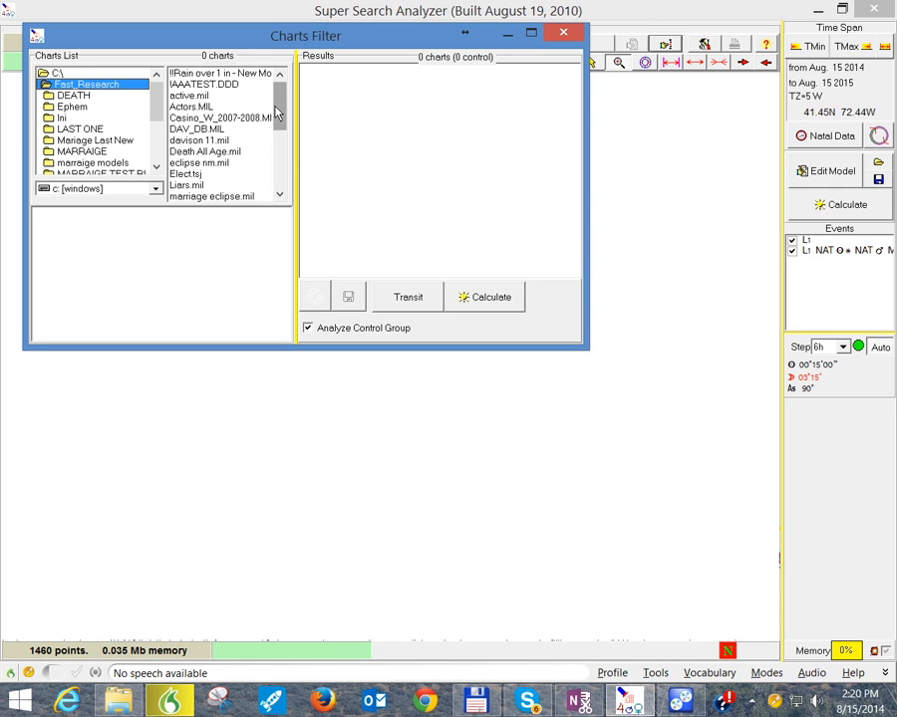
# Step: Load the Murderer.MIL chart collection, run the natal filter calculation on it, and break it off partway
pyautogui.moveTo(277, 113); pyautogui.dragTo(276, 126)
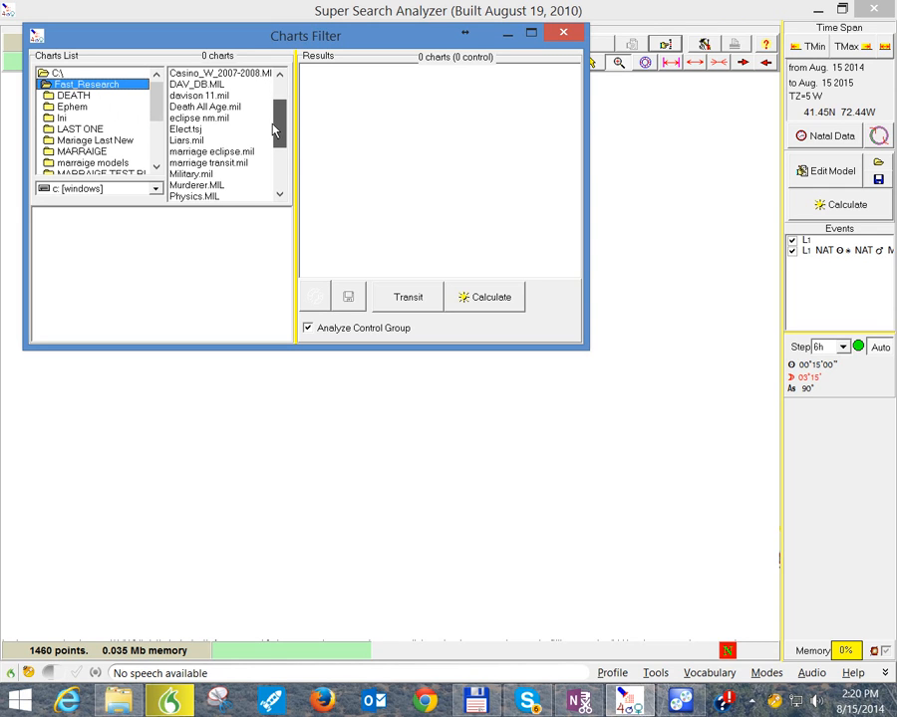
pyautogui.click(197, 186)
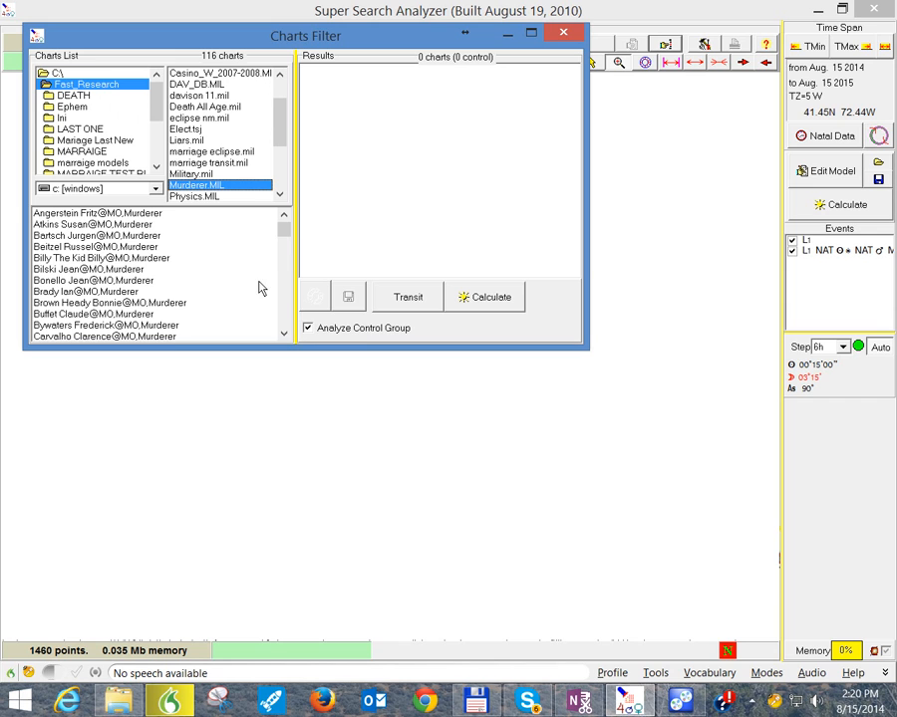
pyautogui.click(500, 303)
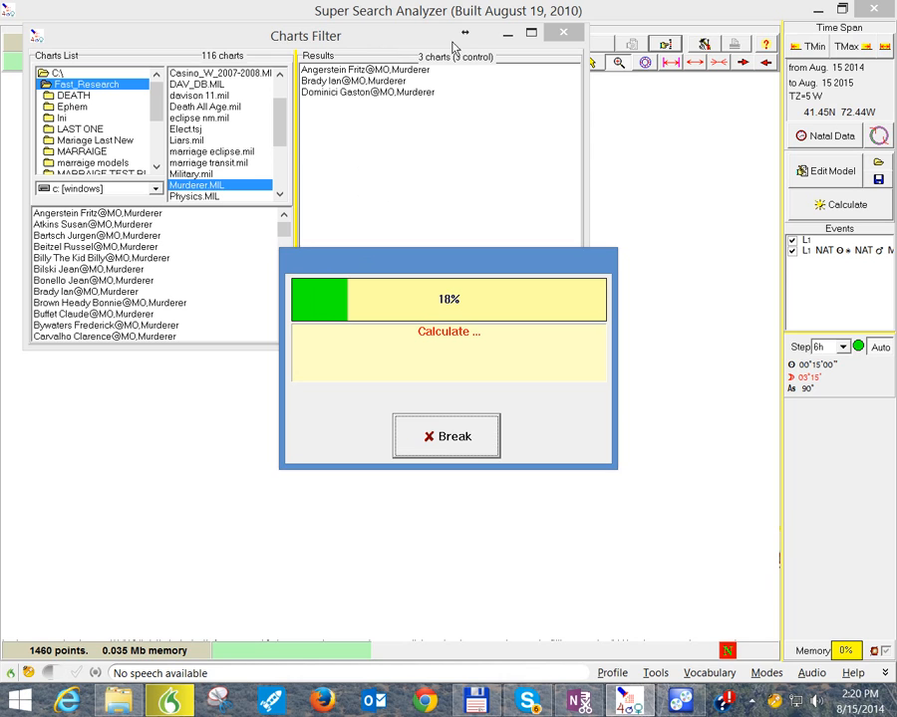
pyautogui.click(445, 443)
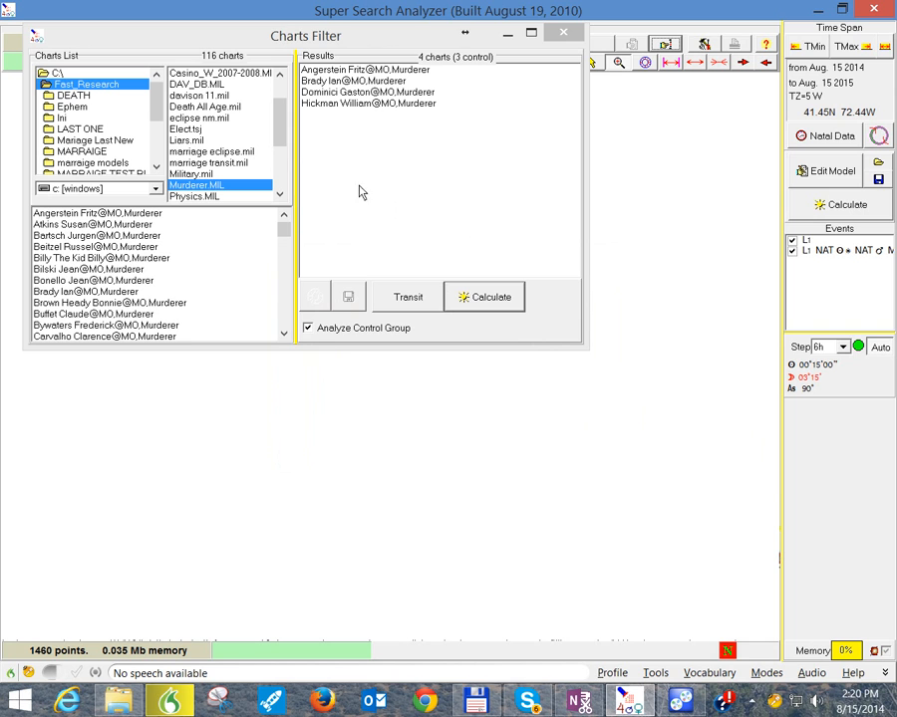
# Step: View the natal wheel of the first matching chart, and look at the Save As dialog for the results without saving
pyautogui.click(351, 71)
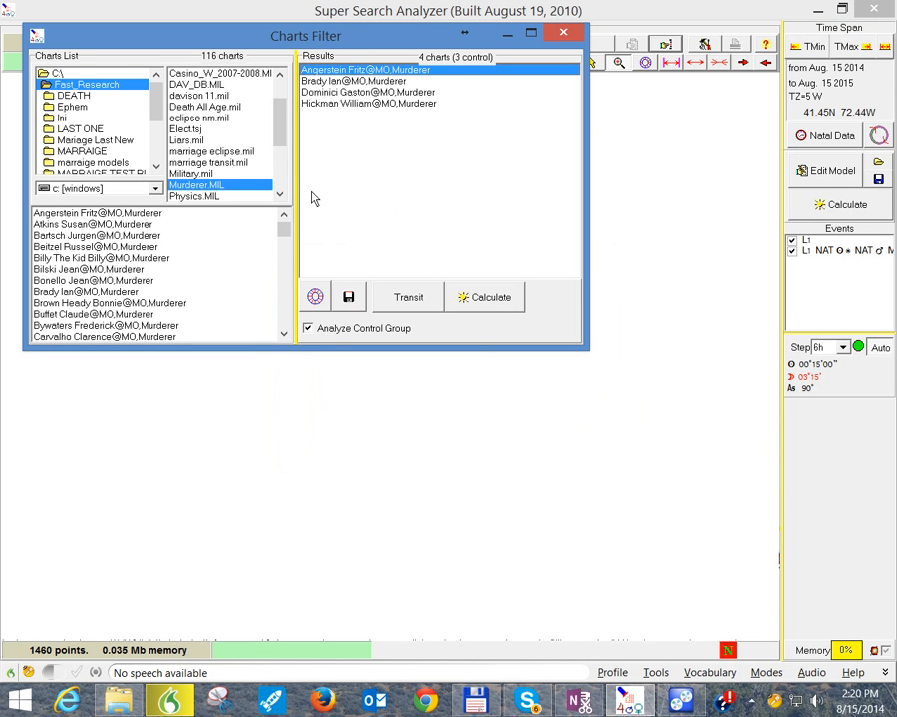
pyautogui.click(315, 297)
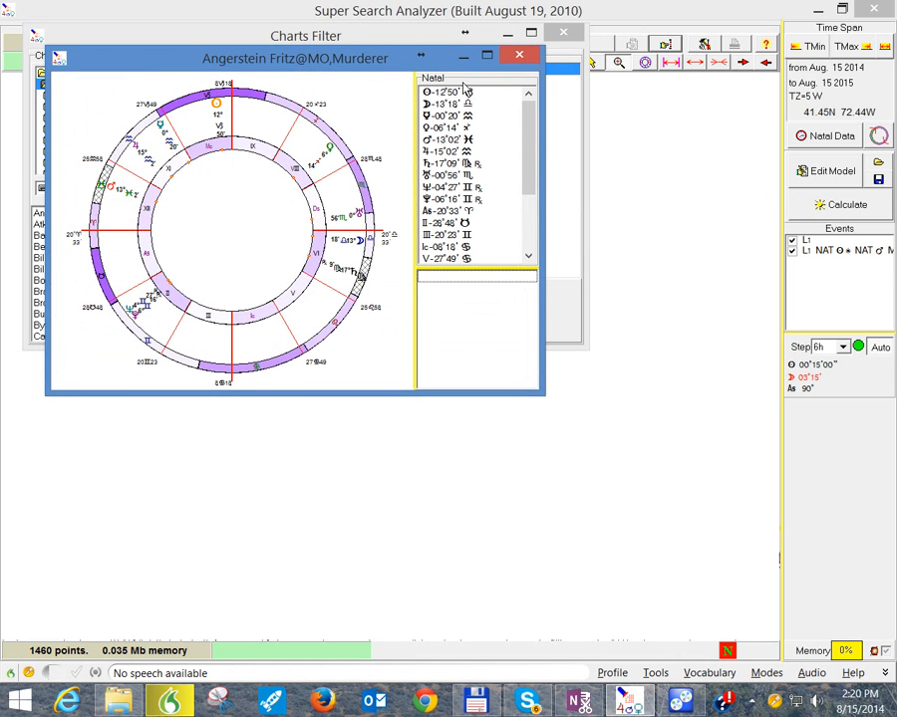
pyautogui.click(510, 57)
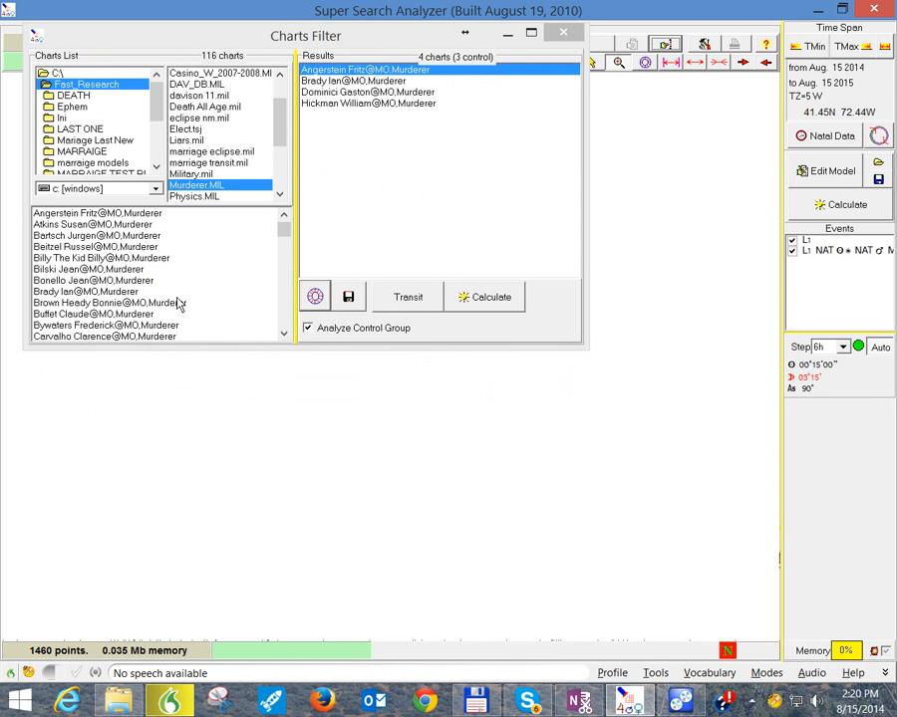
pyautogui.click(349, 299)
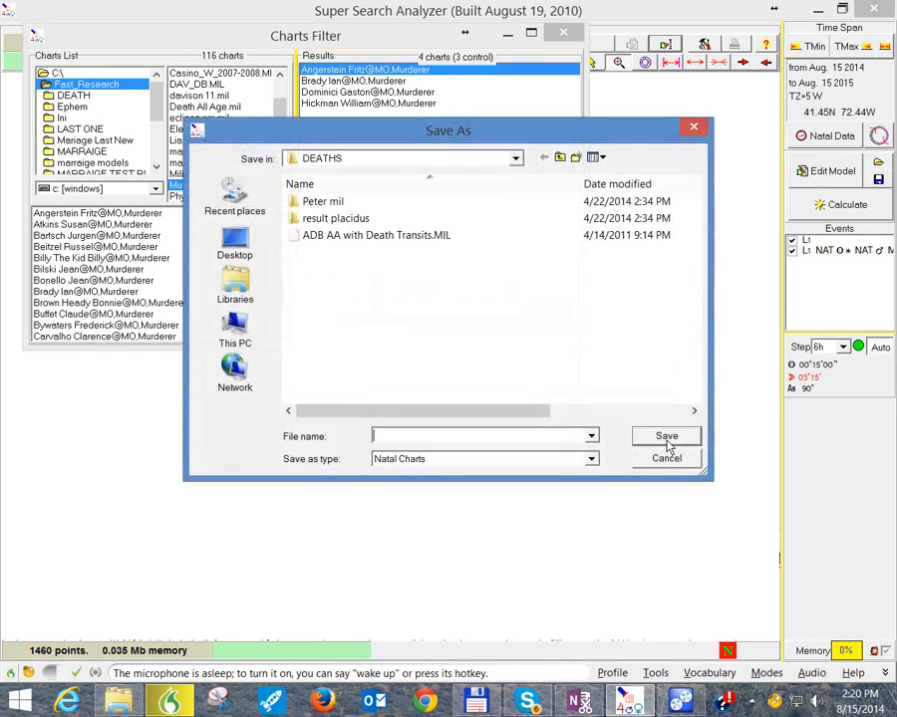
pyautogui.click(695, 128)
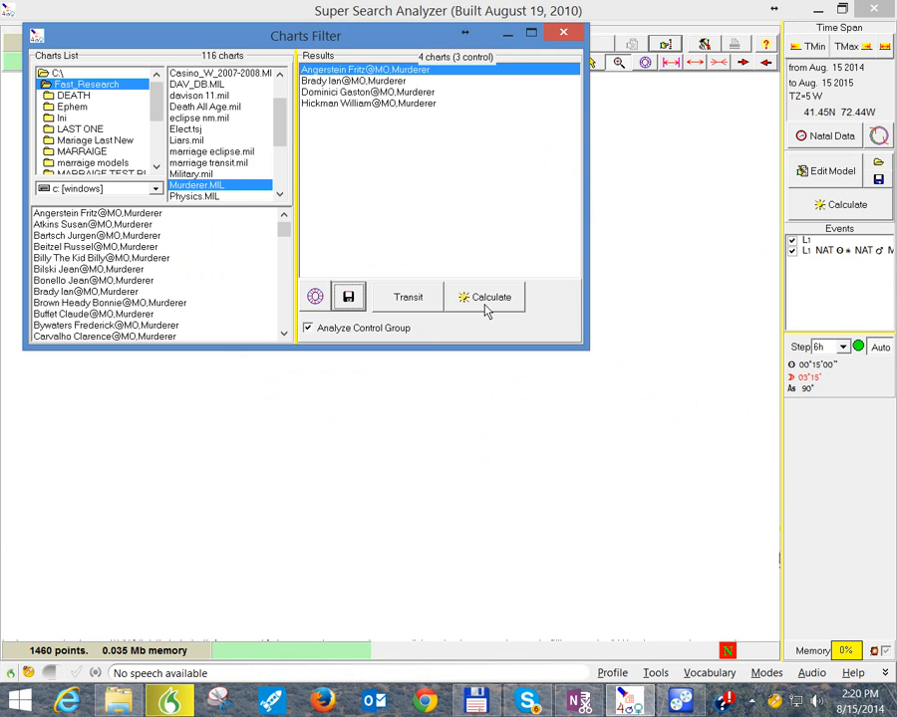
# Step: Leave the charts filter, return to the model editor and clear the existing criterion from the model
pyautogui.click(563, 35)
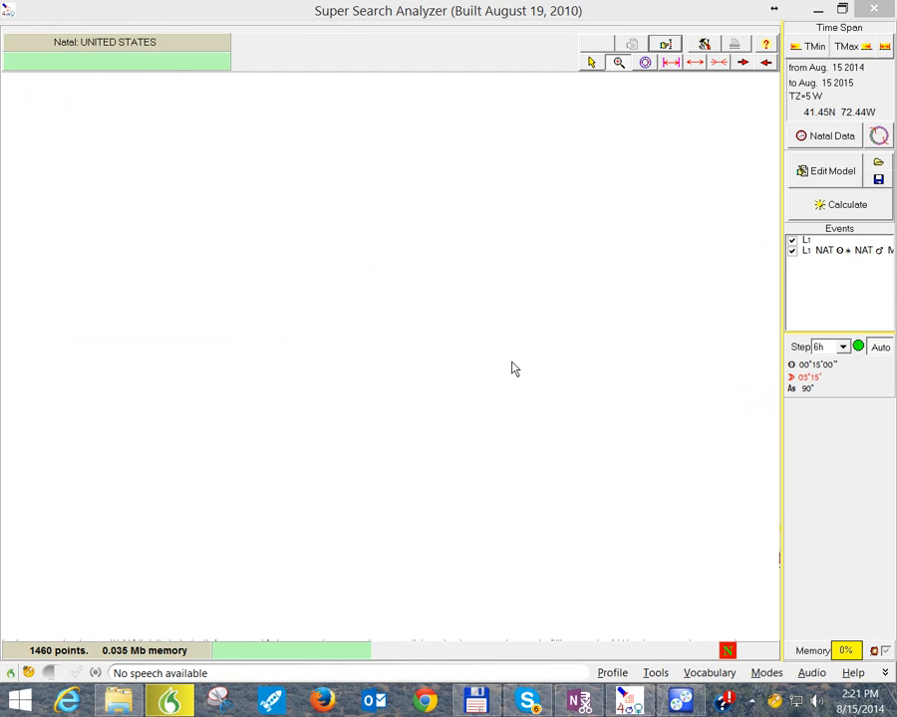
pyautogui.click(827, 172)
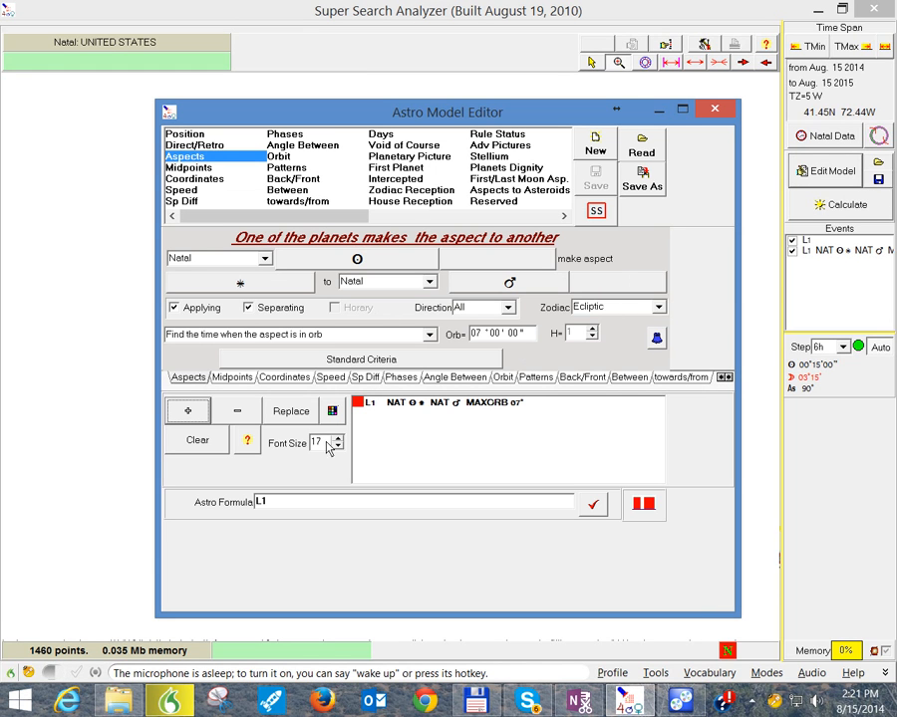
pyautogui.click(206, 442)
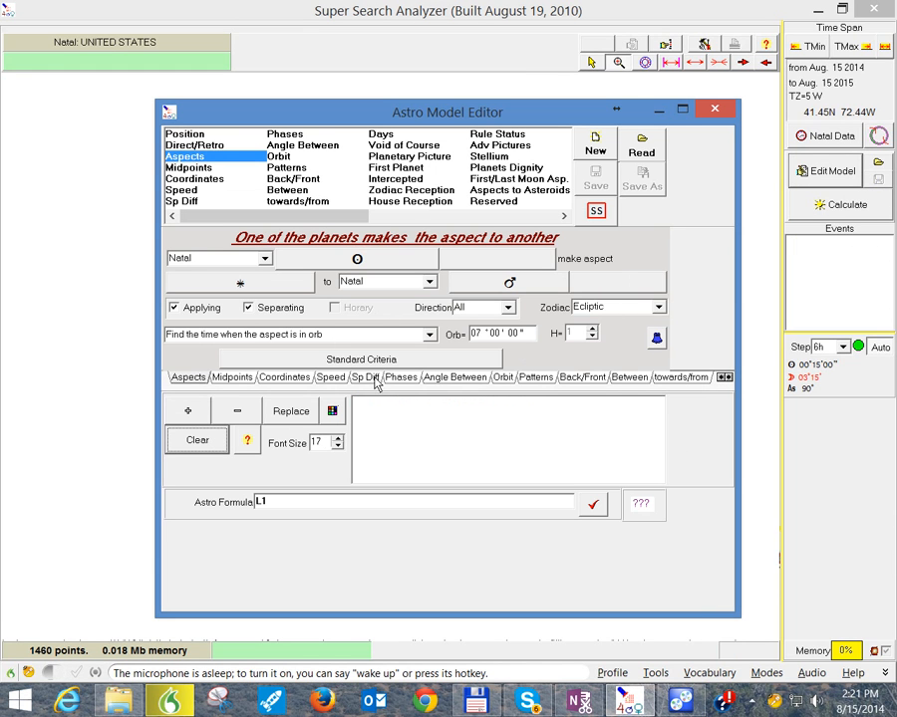
# Step: Make the transit Moon the aspecting body and set the aspect to the 0° conjunction only
pyautogui.click(264, 258)
pyautogui.click(217, 286)
pyautogui.click(357, 261)
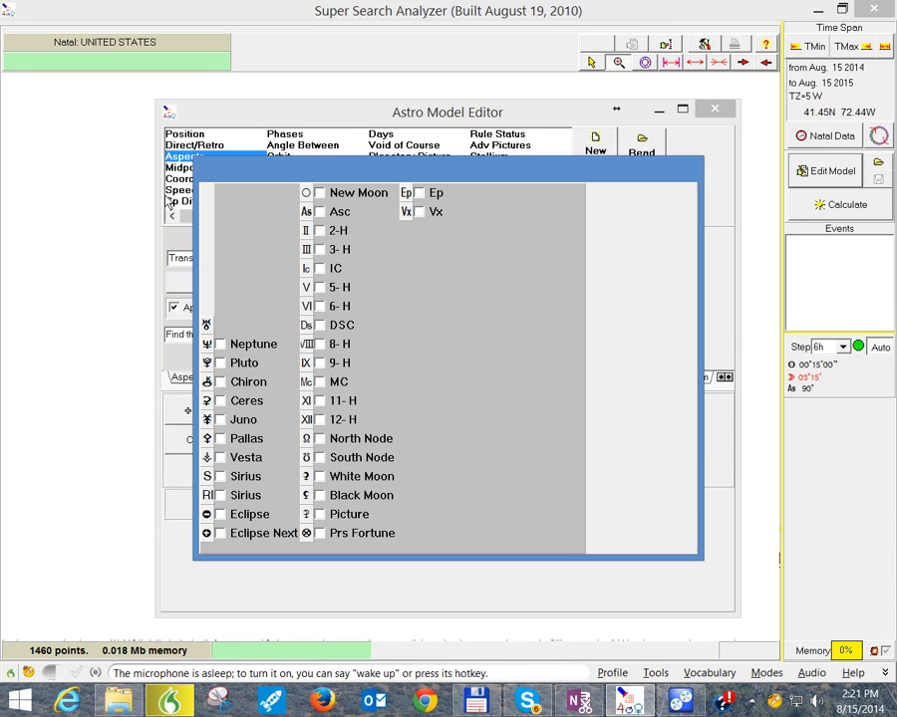
pyautogui.click(220, 212)
pyautogui.click(658, 206)
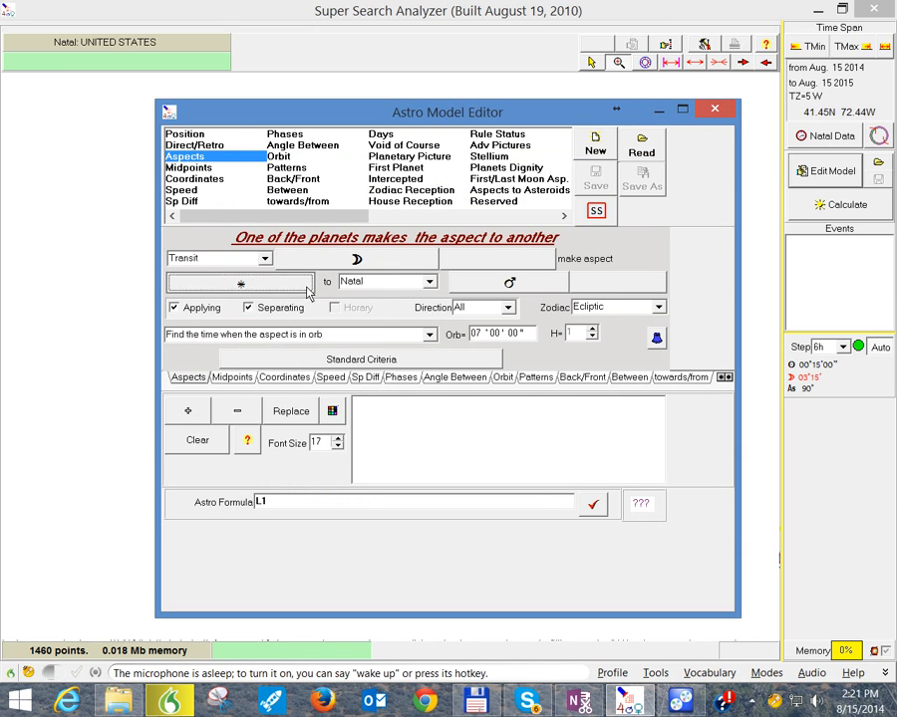
pyautogui.click(254, 284)
pyautogui.click(228, 213)
pyautogui.click(254, 196)
pyautogui.click(648, 209)
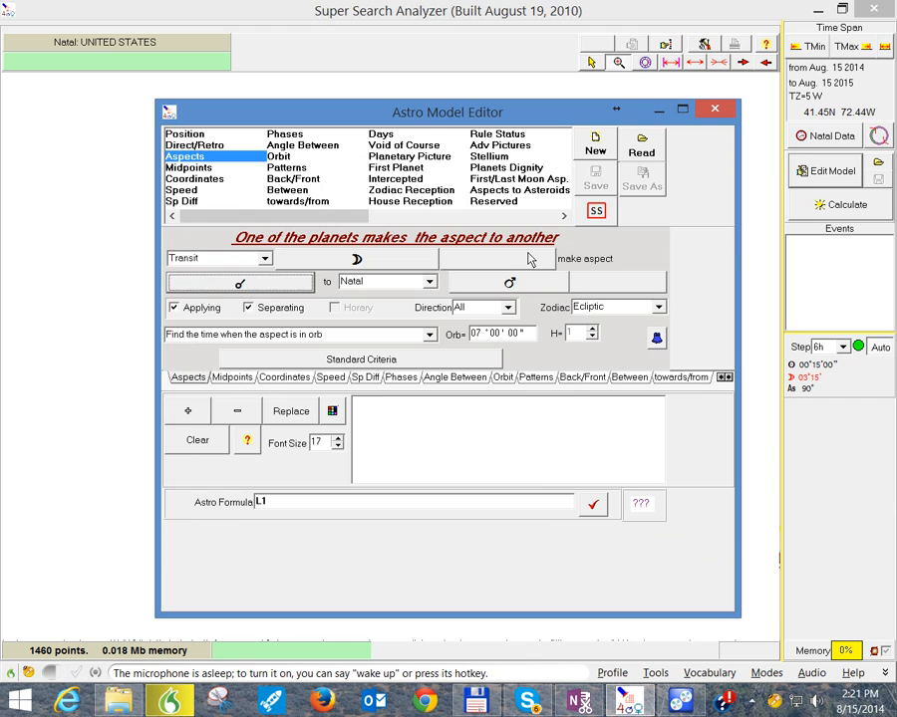
# Step: Set the aspected body to the transit Sun in place of natal Mars
pyautogui.click(230, 258)
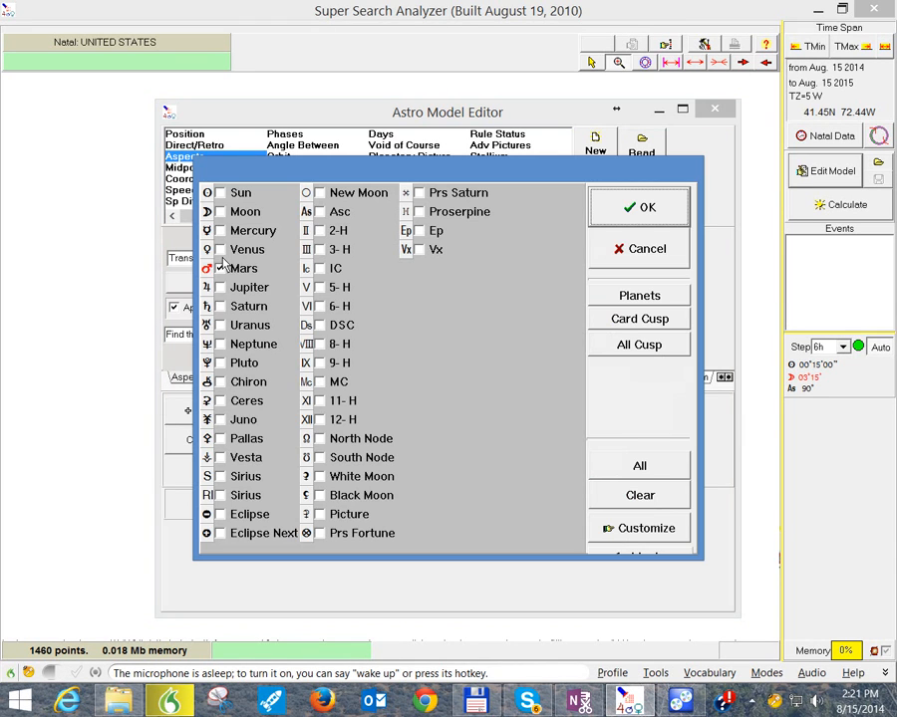
pyautogui.click(220, 194)
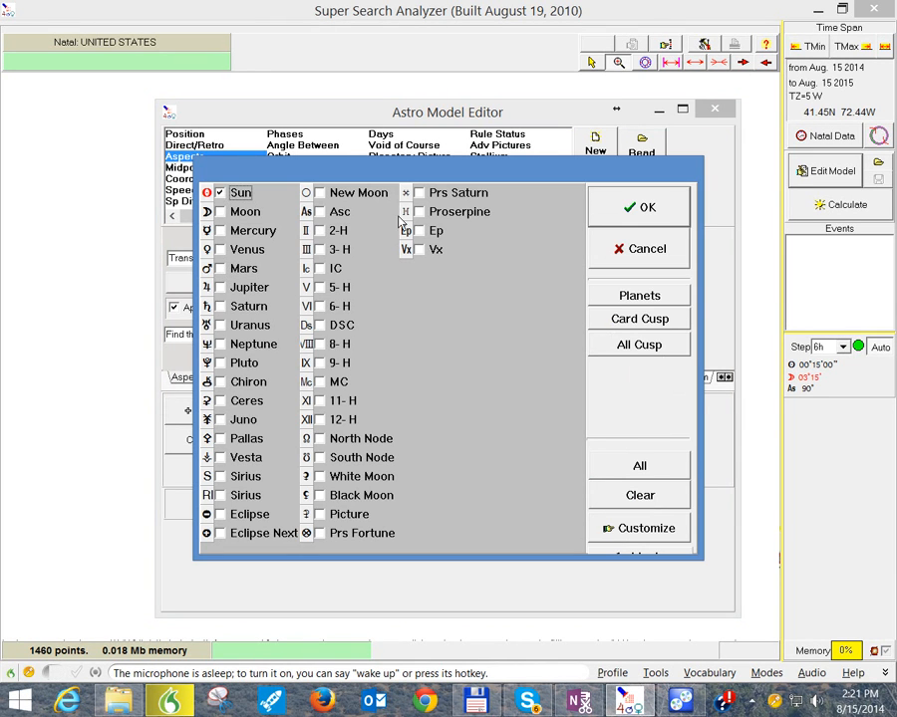
pyautogui.click(618, 221)
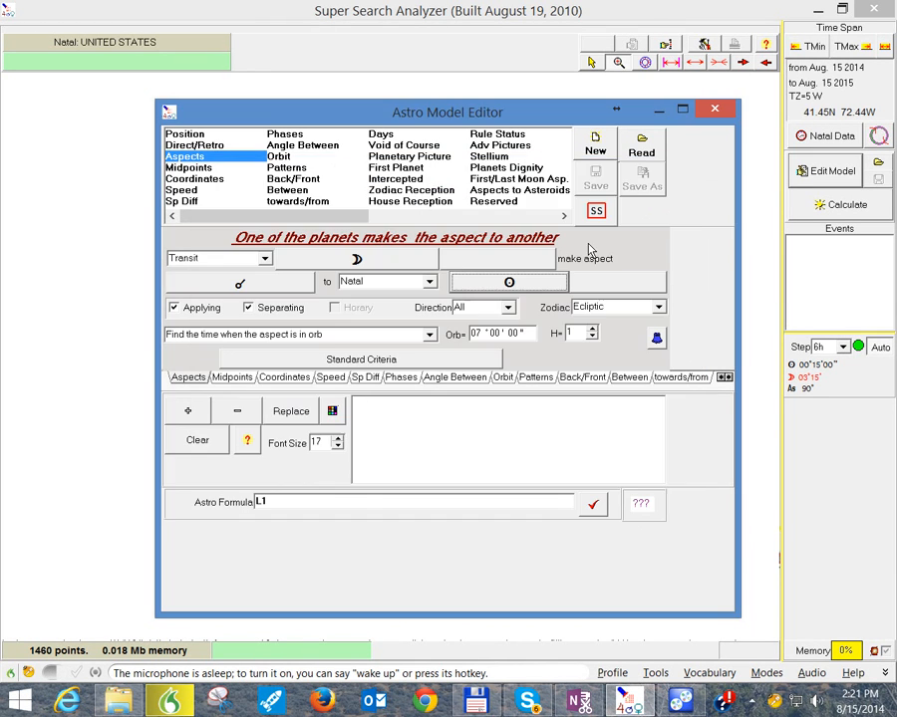
pyautogui.click(406, 284)
pyautogui.click(387, 310)
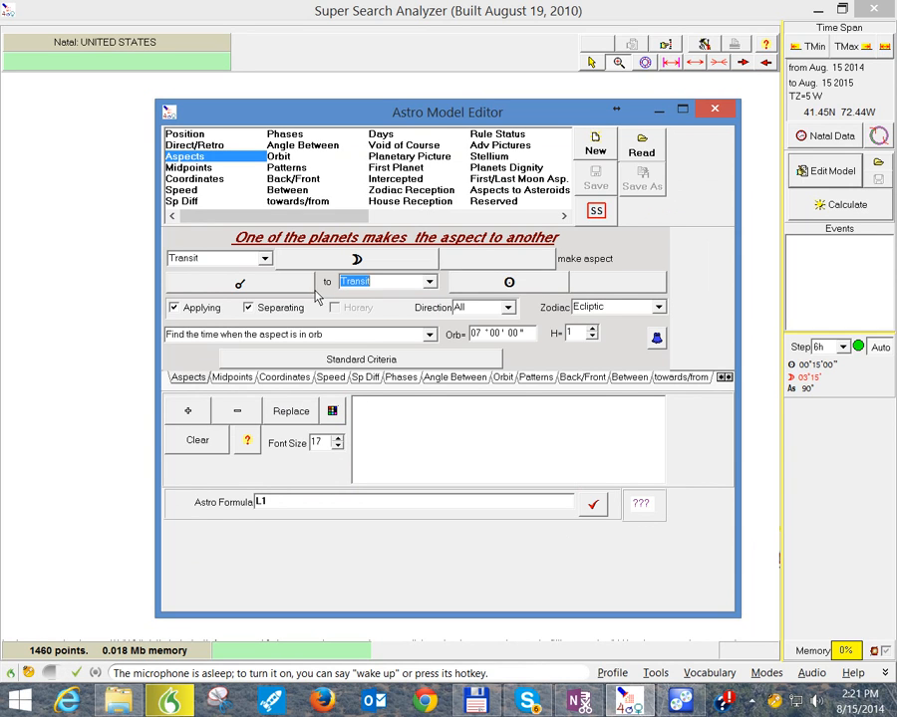
# Step: Add the transit Moon conjunct Sun criterion to the model, finding the culmination of the aspect with an orb of 00°00'00"
pyautogui.press('Tab')
pyautogui.write('000')
pyautogui.click(193, 414)
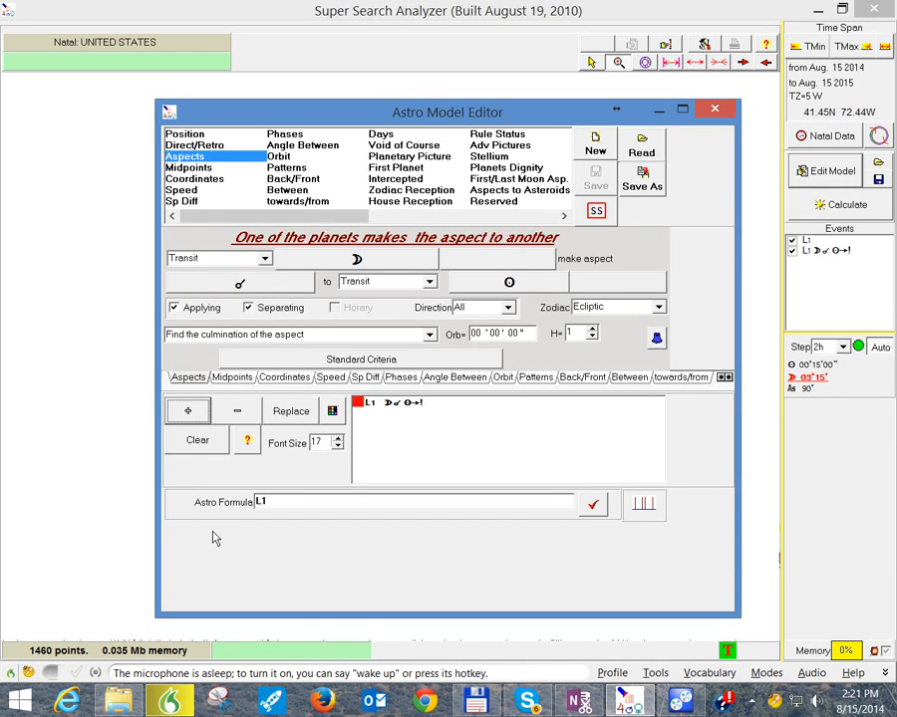
# Step: Keep the aspect at the 0° conjunction and change the aspected transit body from the Sun to Mars
pyautogui.click(257, 291)
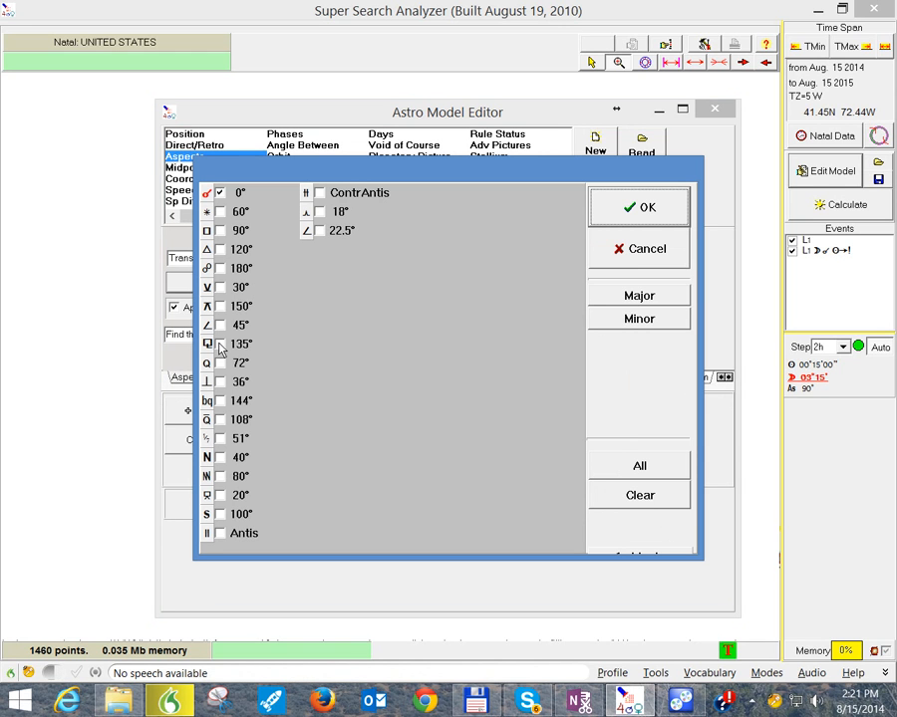
pyautogui.click(634, 203)
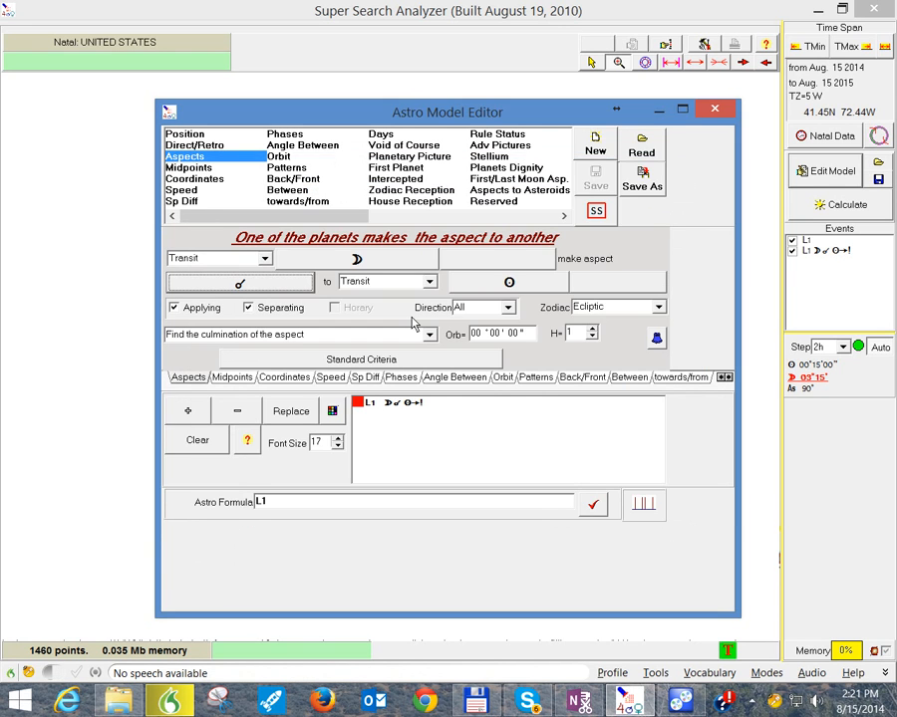
pyautogui.click(500, 289)
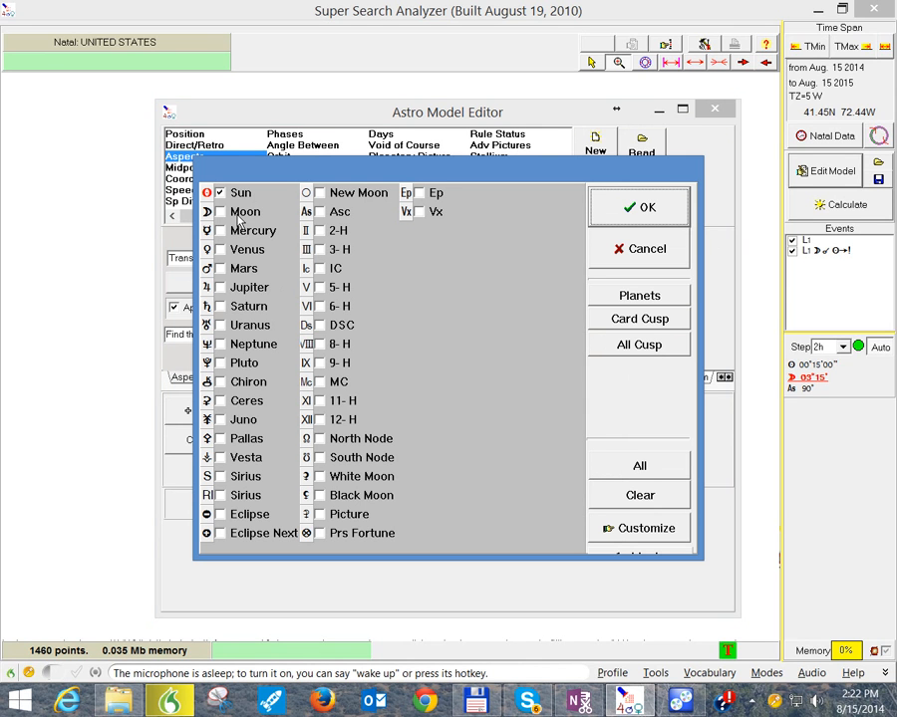
pyautogui.click(220, 192)
pyautogui.click(221, 268)
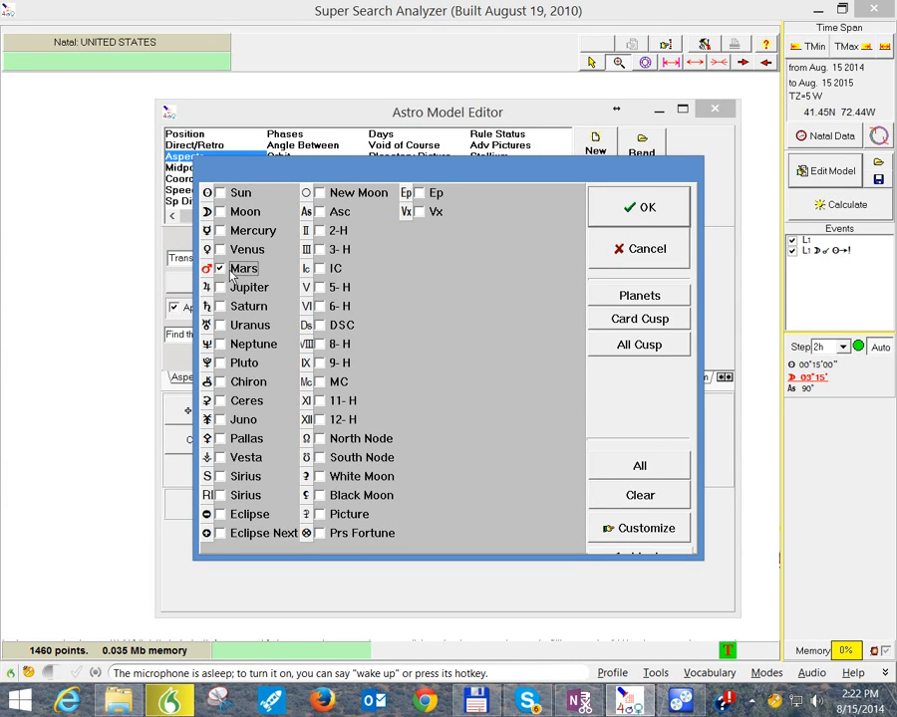
pyautogui.click(634, 207)
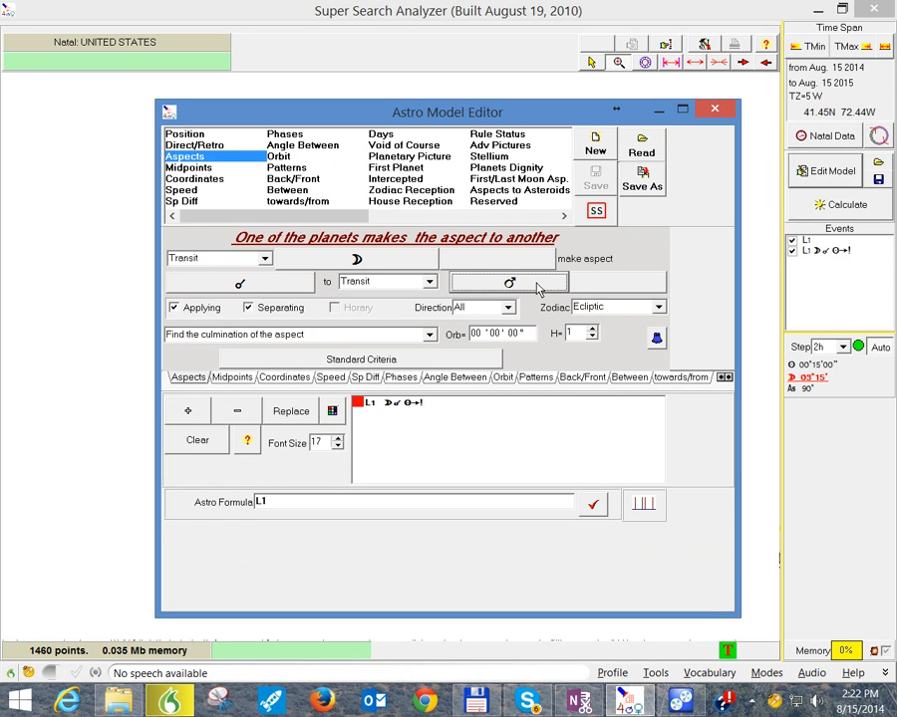
# Step: Set the orb to 05°00'00" and add transit Moon conjunct Mars as the model's second criterion
pyautogui.moveTo(523, 334); pyautogui.dragTo(454, 331)
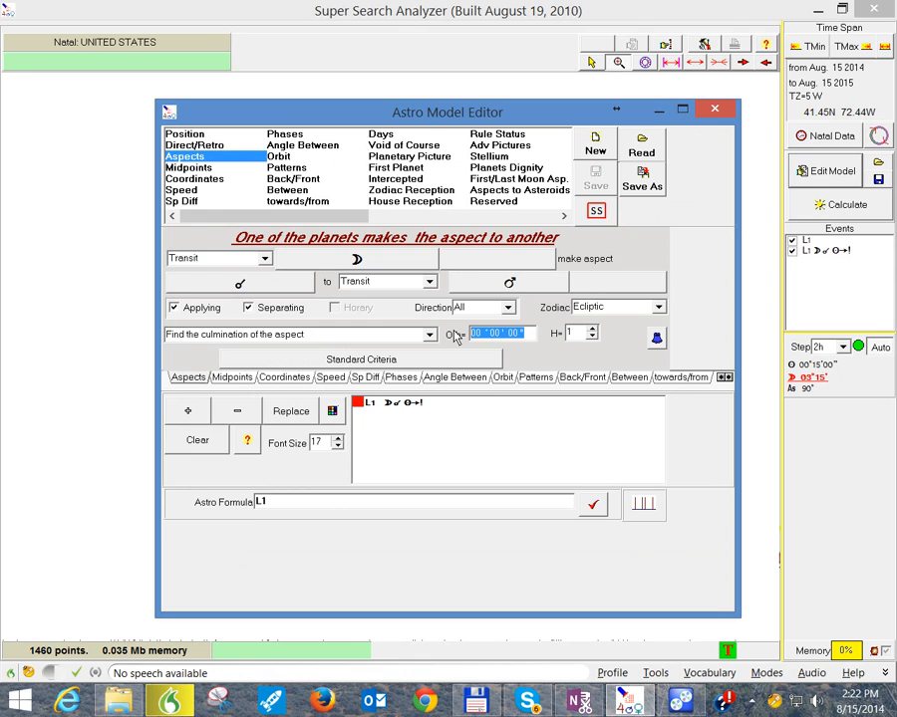
pyautogui.write("05 ° 00 ' 00")
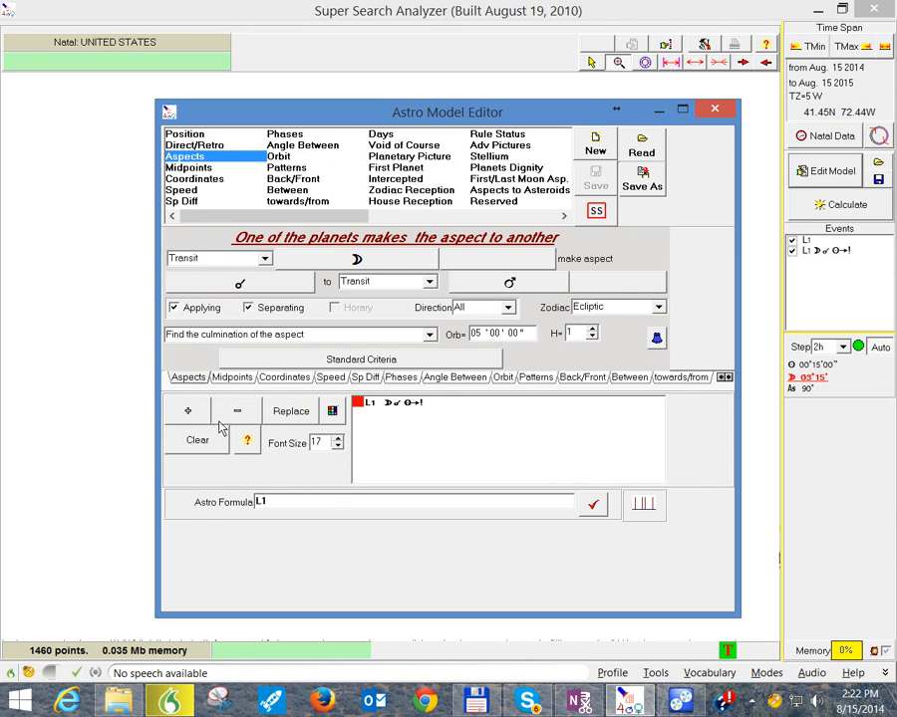
pyautogui.click(189, 413)
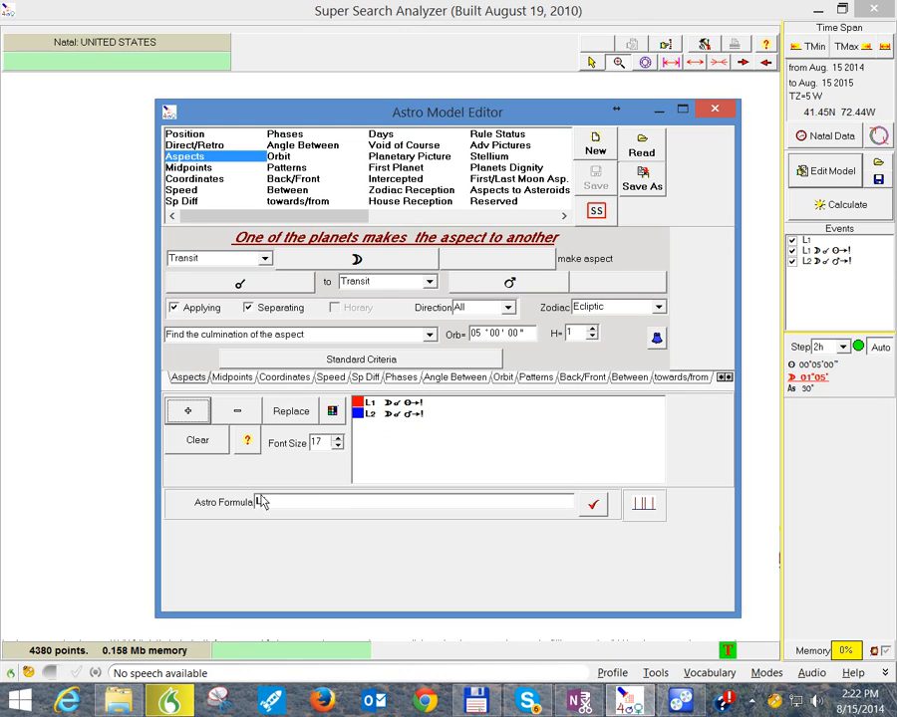
# Step: Set the astro formula to L1*L2, apply it to the model and leave the editor
pyautogui.click(277, 503)
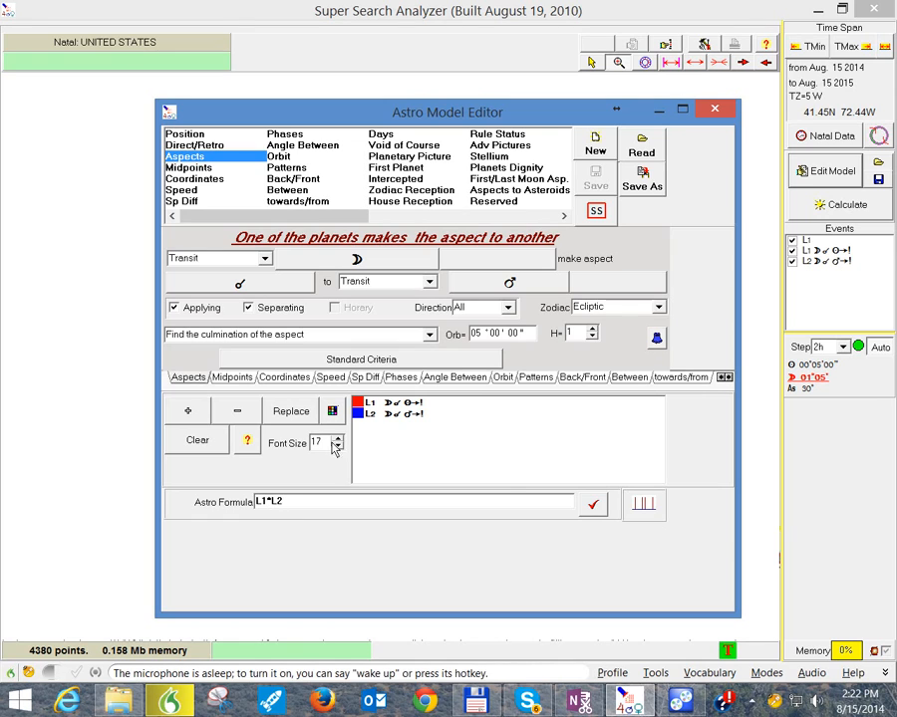
pyautogui.click(591, 506)
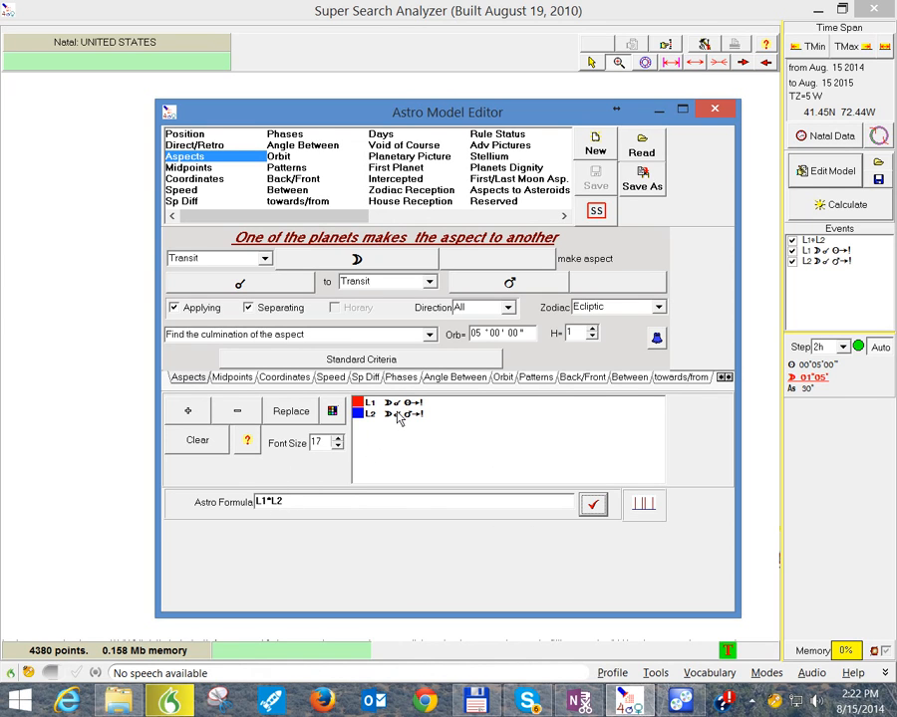
pyautogui.click(316, 508)
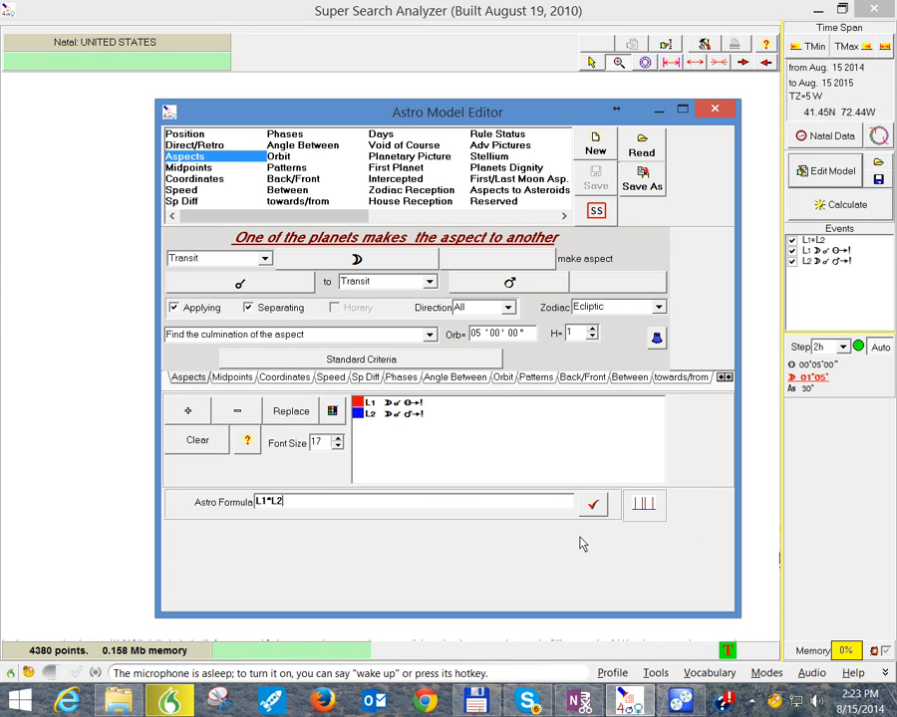
pyautogui.click(713, 111)
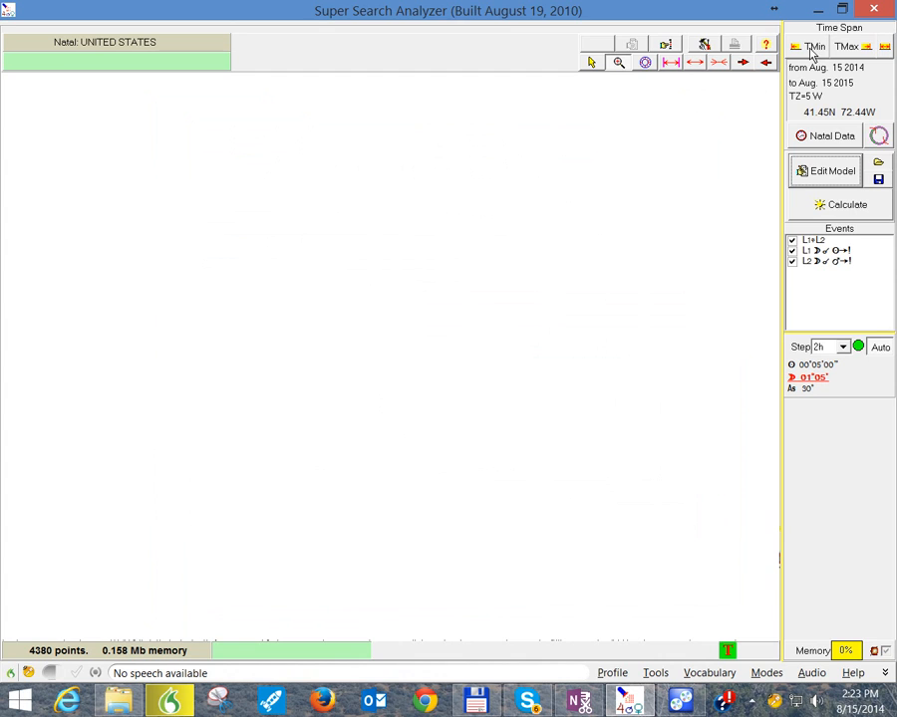
# Step: Set the start of the time span to Here and Now, looking at the place atlas without choosing a location
pyautogui.click(794, 70)
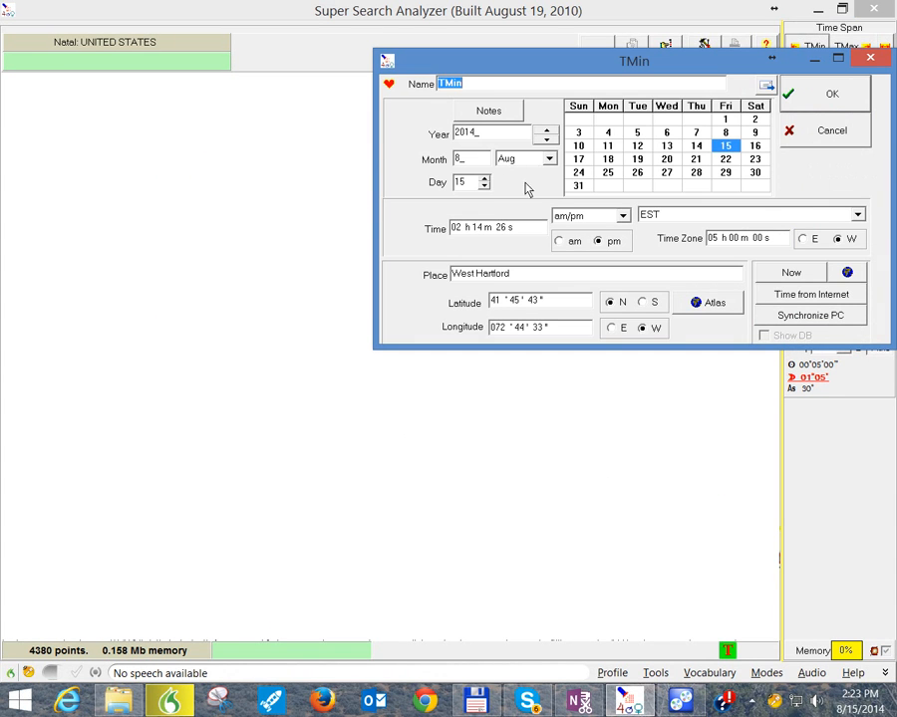
pyautogui.click(765, 276)
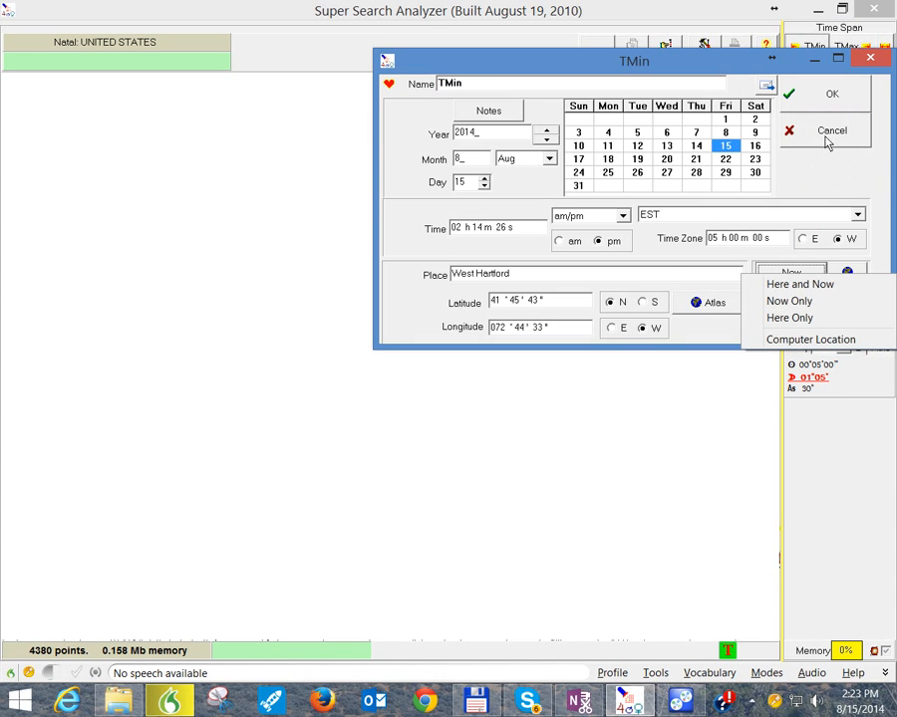
pyautogui.click(797, 286)
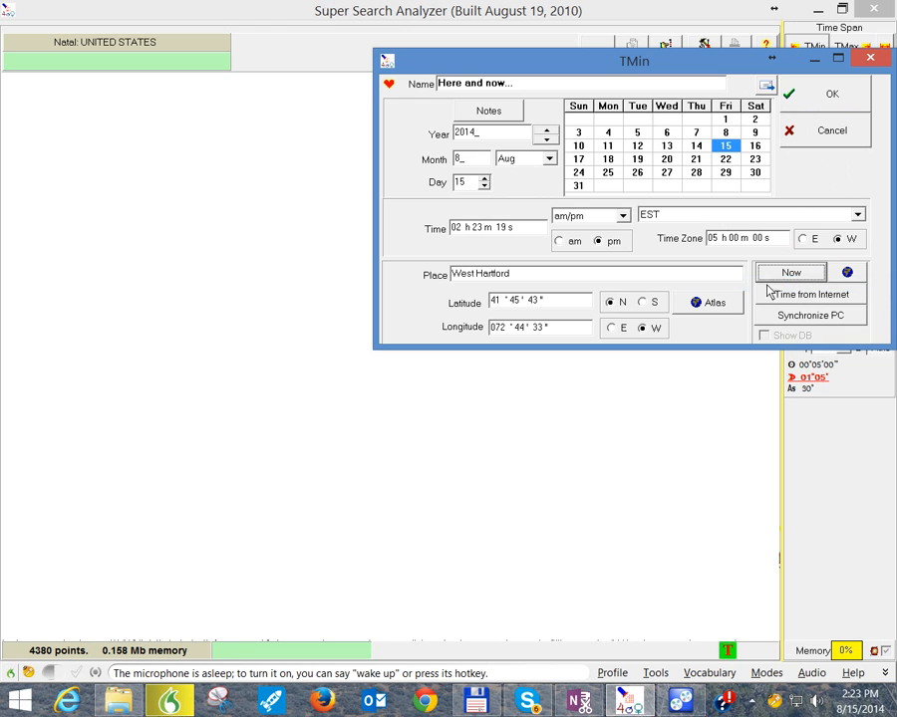
pyautogui.click(698, 301)
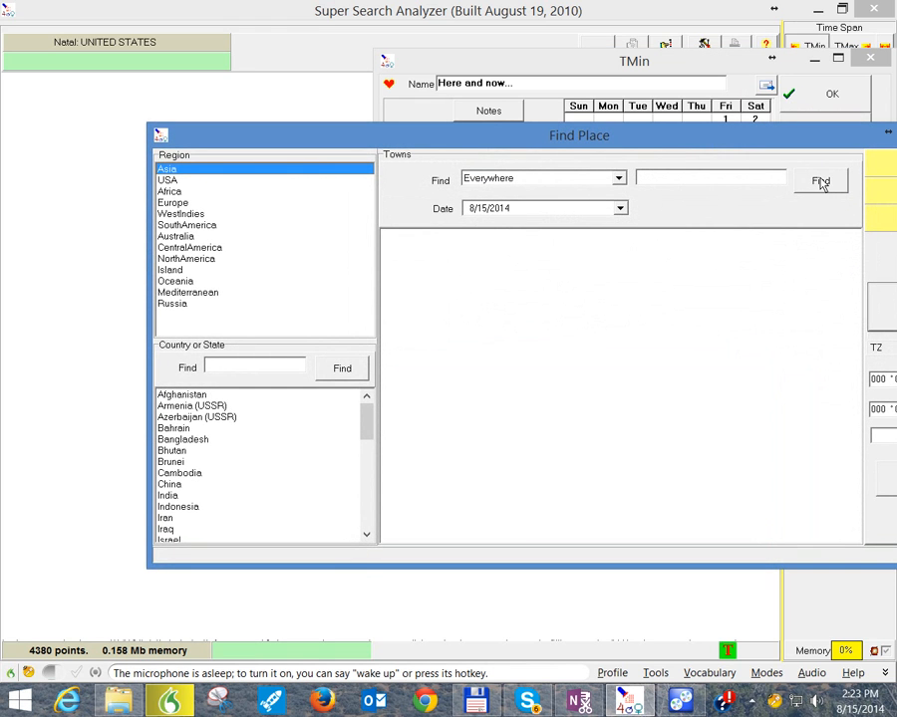
pyautogui.moveTo(809, 143); pyautogui.dragTo(683, 137)
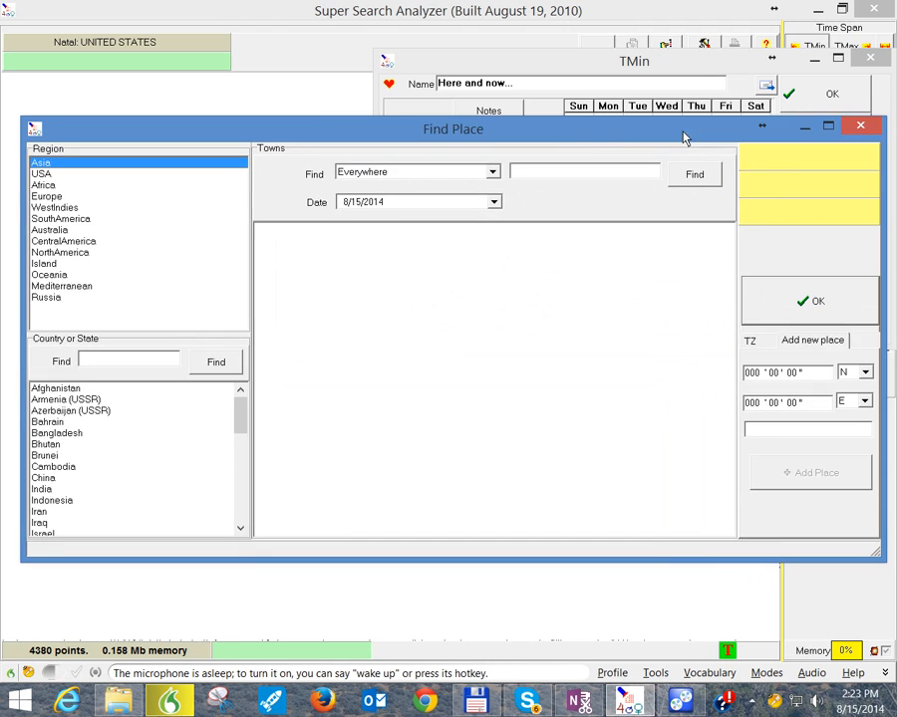
pyautogui.click(865, 129)
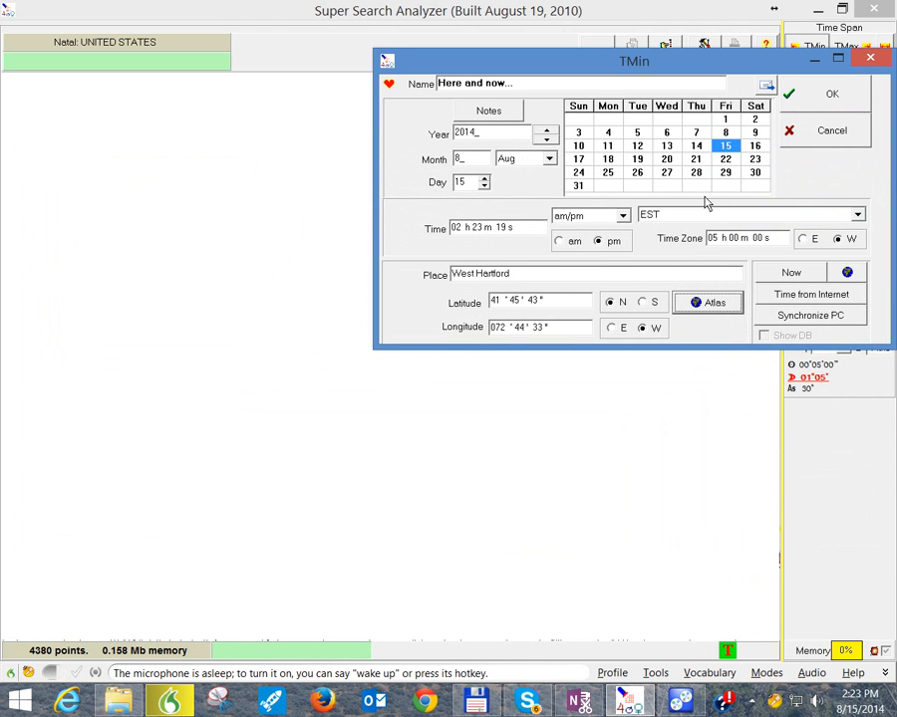
pyautogui.click(827, 100)
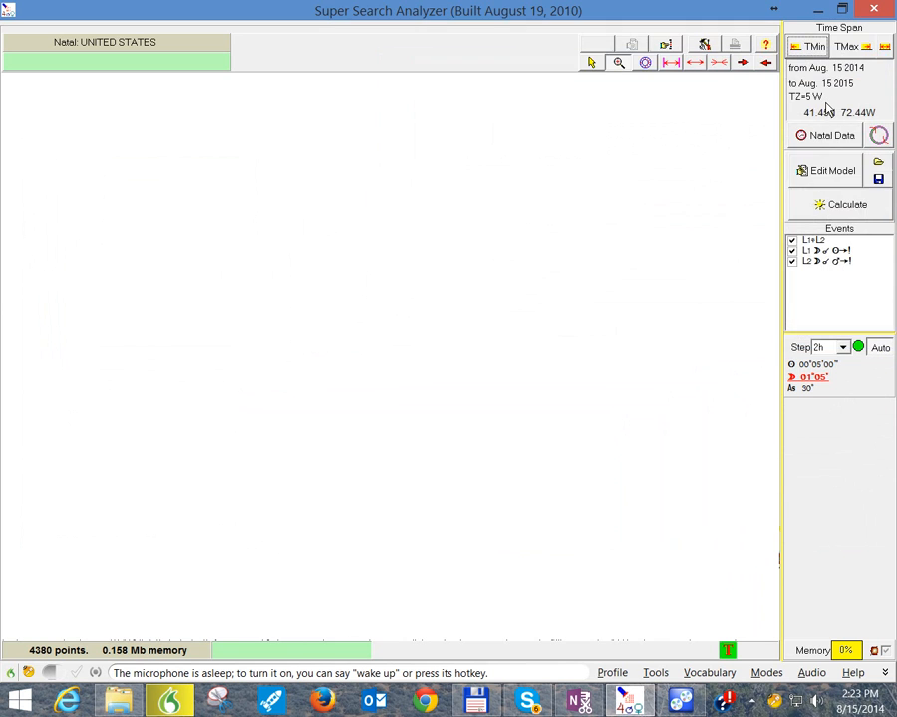
# Step: Set the year of the time span's end date to 2016
pyautogui.click(847, 47)
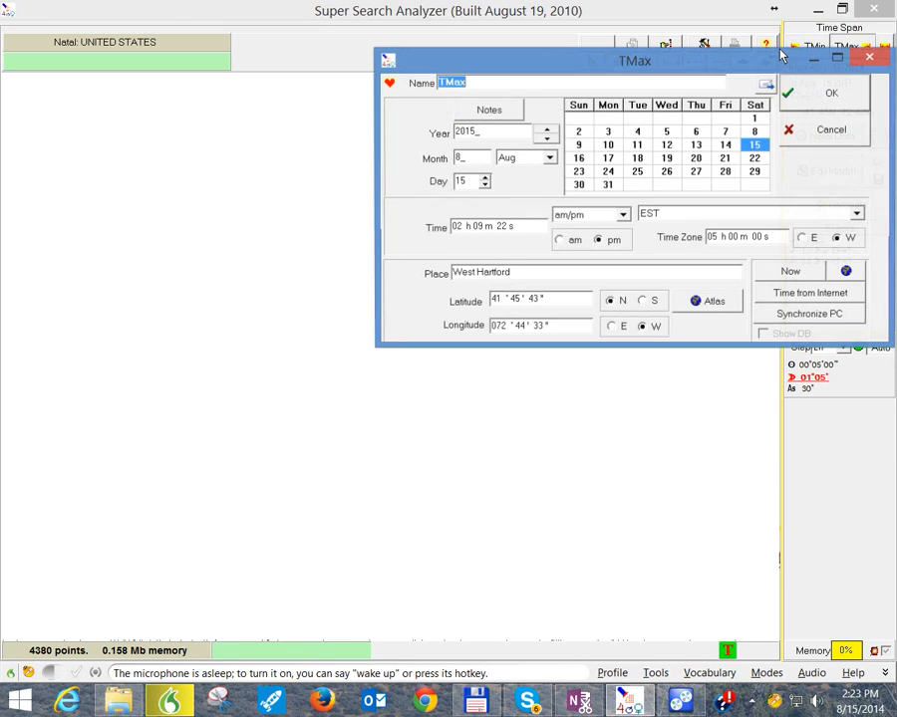
pyautogui.click(546, 129)
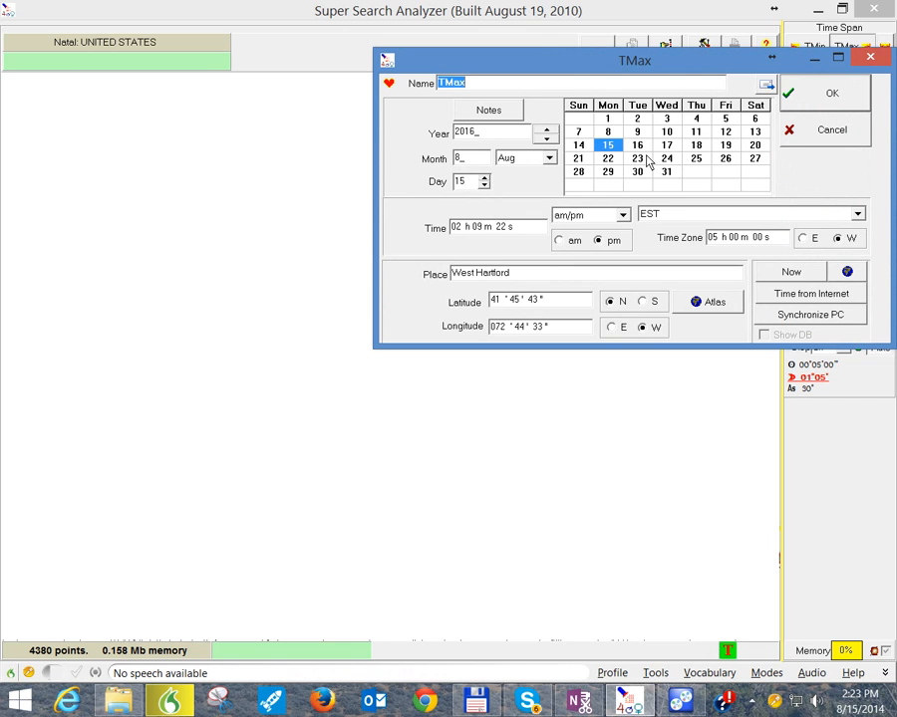
pyautogui.click(797, 103)
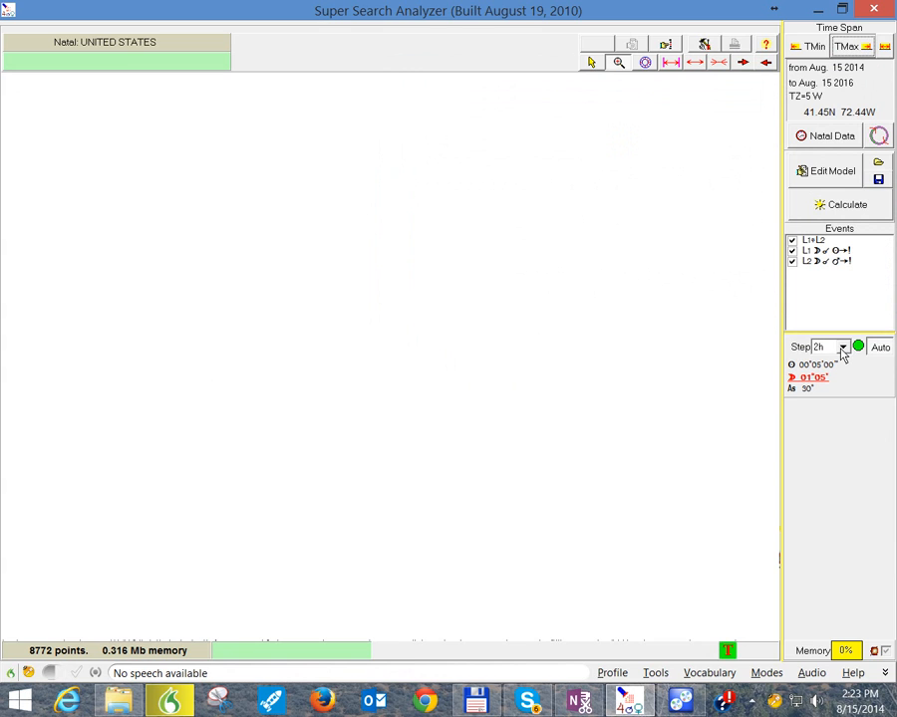
# Step: Calculate the model over the time span and zoom the graph in to June 2015 around the L1*L2 line
pyautogui.click(832, 207)
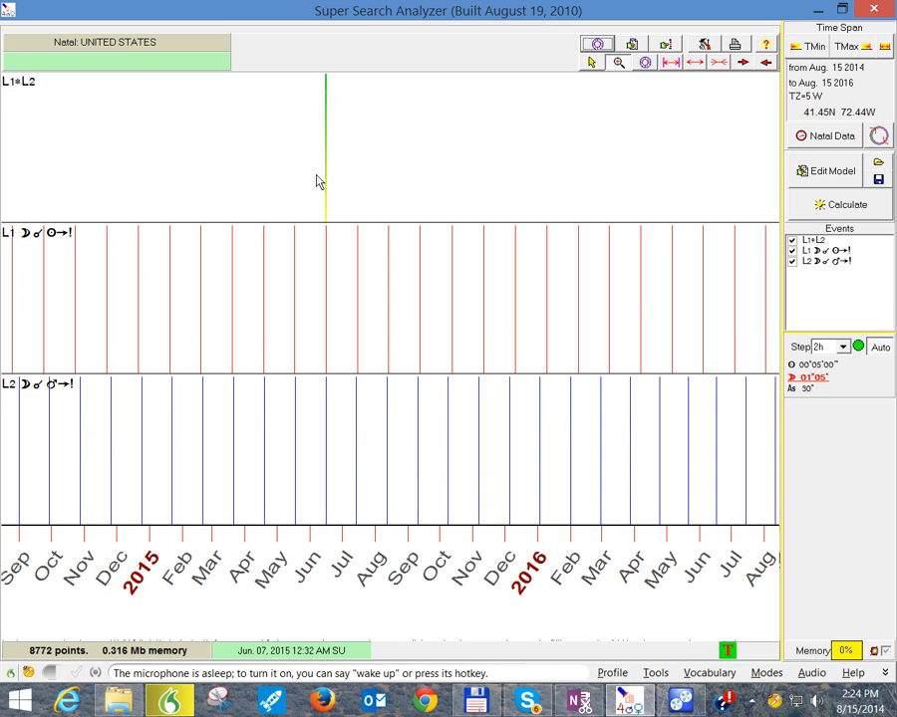
pyautogui.moveTo(313, 169); pyautogui.dragTo(340, 172)
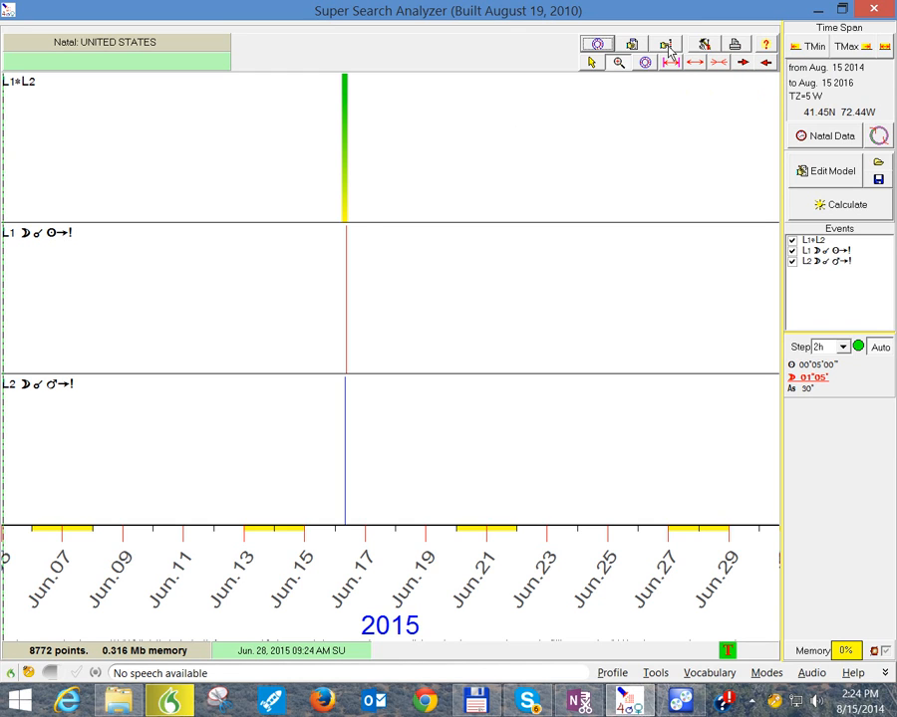
# Step: Examine the event times at the June 2015 L1*L2 line, including the event dates listed in the Document Designer
pyautogui.click(631, 46)
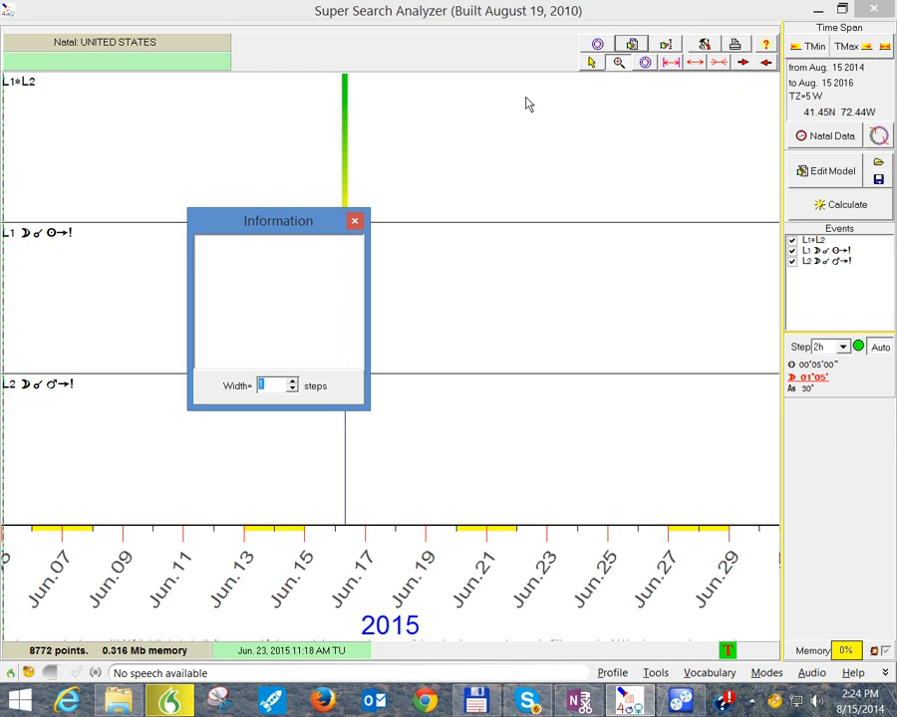
pyautogui.click(343, 190)
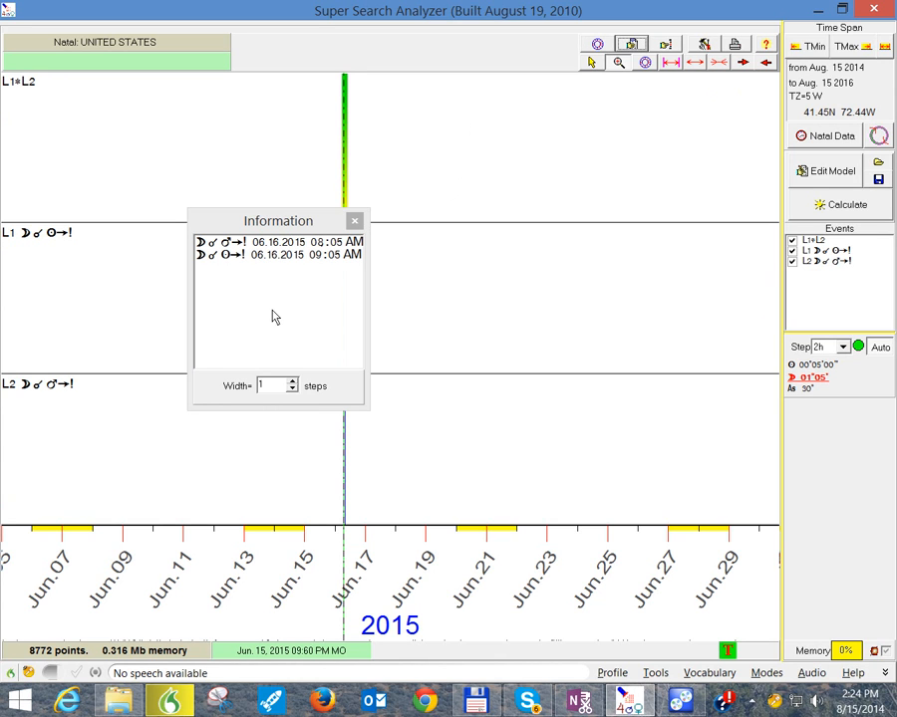
pyautogui.click(352, 221)
pyautogui.click(734, 47)
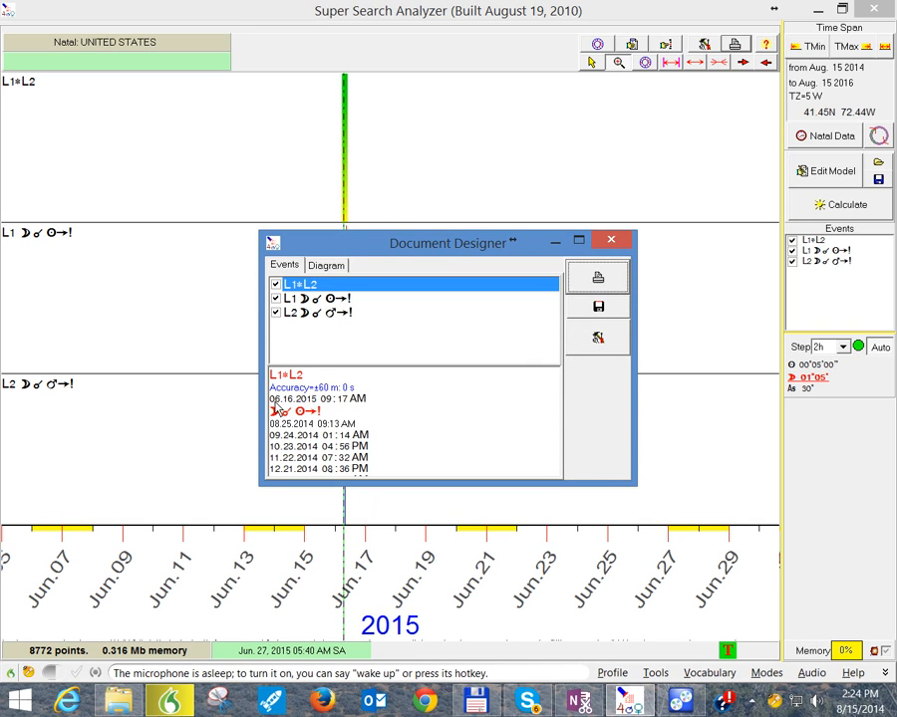
pyautogui.click(611, 243)
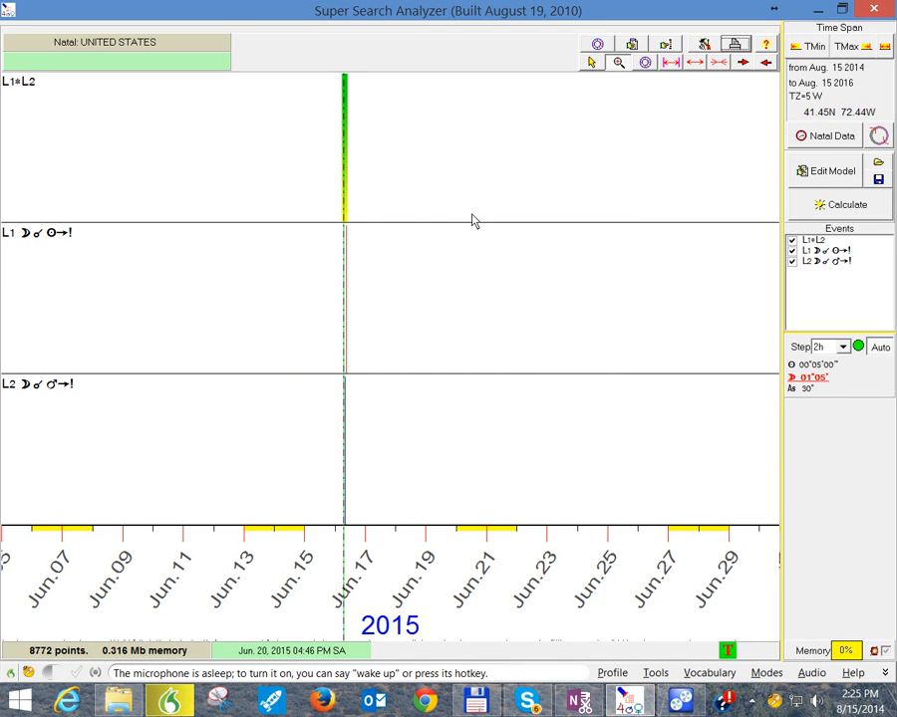
# Step: Replace event L2 so the transit Moon makes all major and minor aspects to transit Mars, apply the L1*L2 formula and leave the editor
pyautogui.click(831, 173)
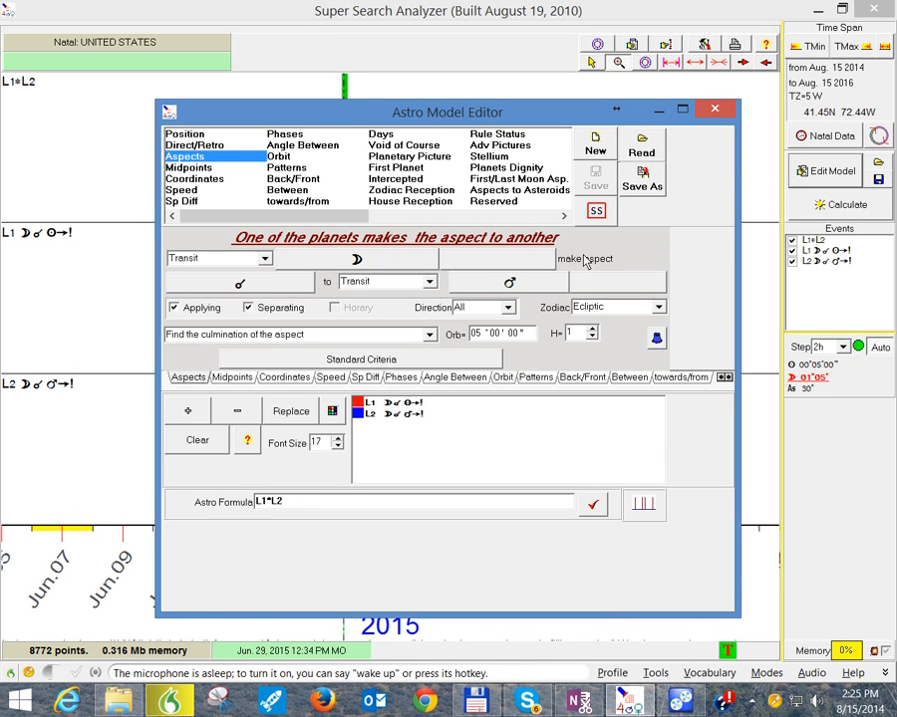
pyautogui.click(384, 417)
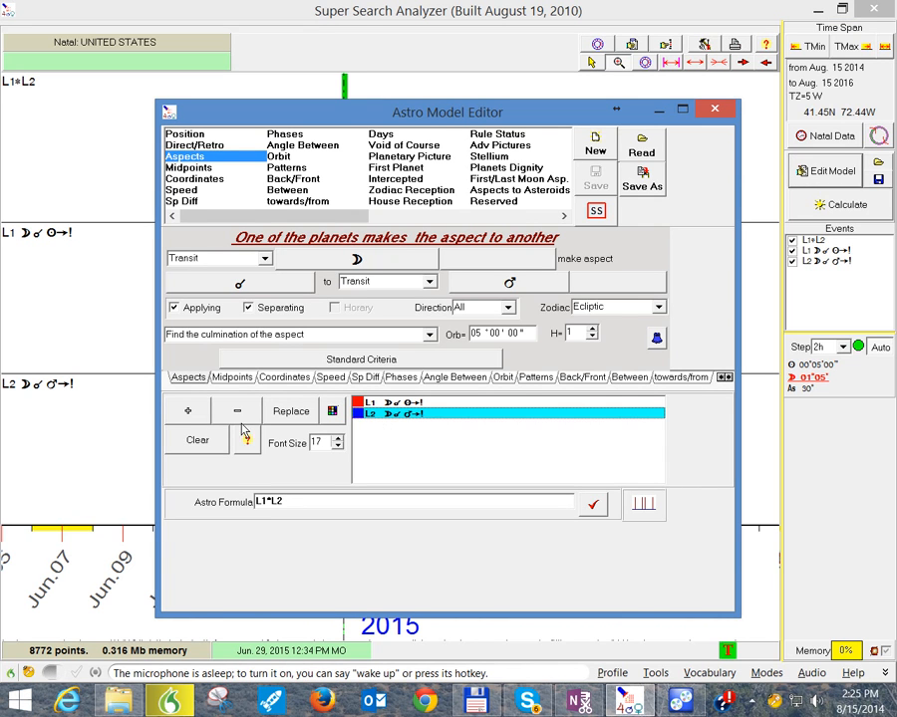
pyautogui.click(251, 288)
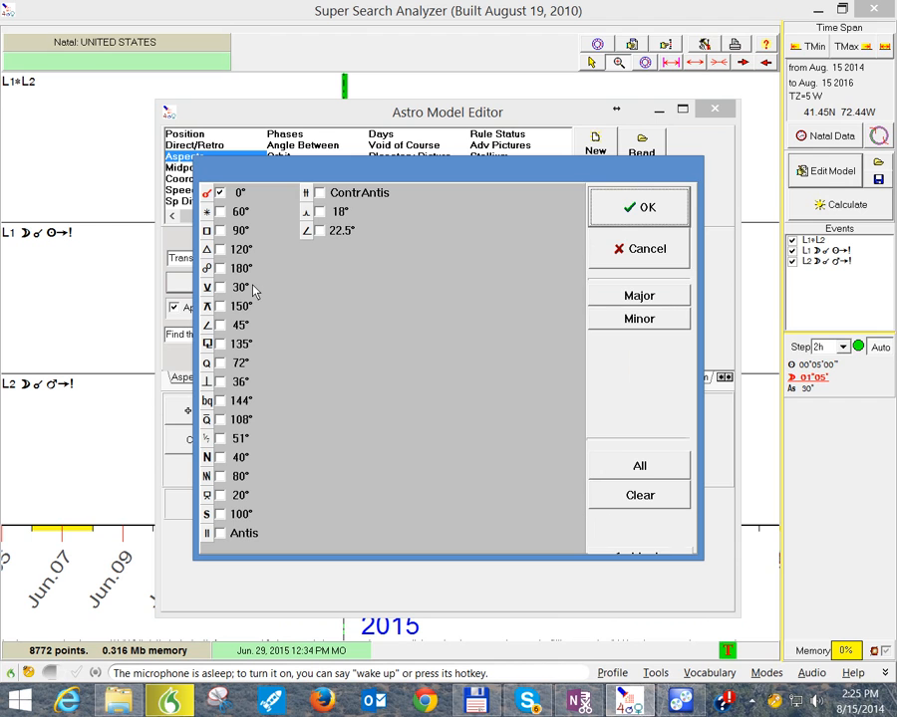
pyautogui.click(663, 301)
pyautogui.click(653, 319)
pyautogui.click(643, 209)
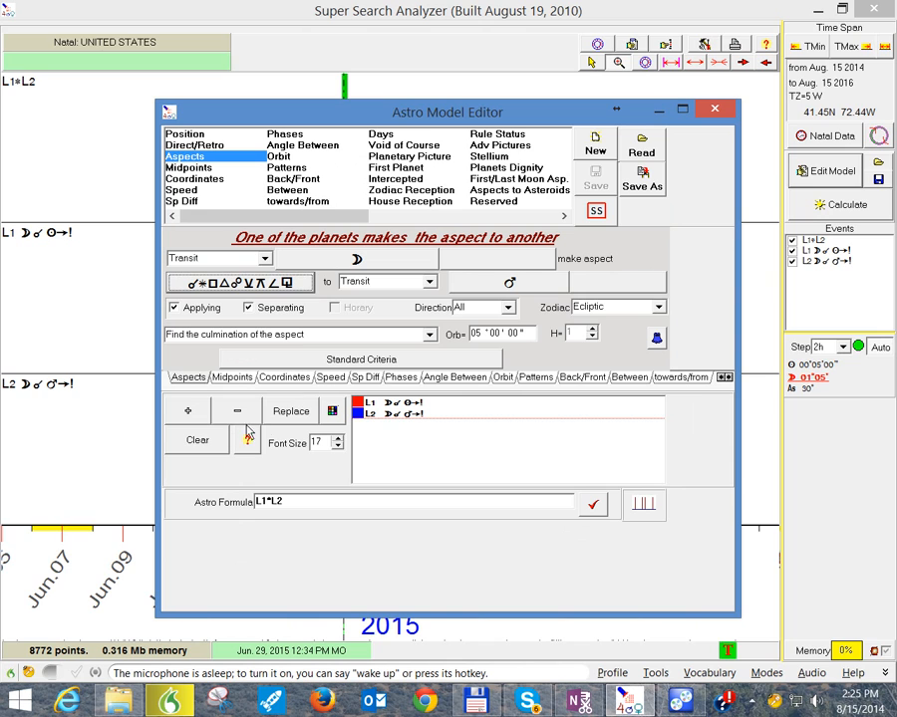
pyautogui.click(284, 420)
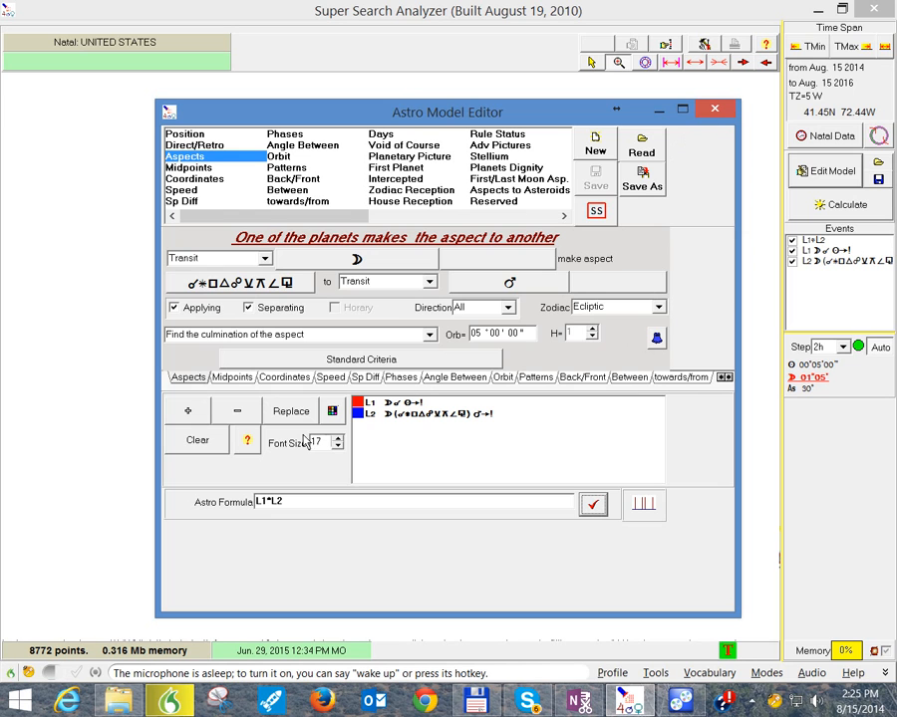
pyautogui.click(714, 115)
# Step: Calculate the model over the time span and place the graph cursor on the L1*L2 line in June 2015
pyautogui.moveTo(828, 167)
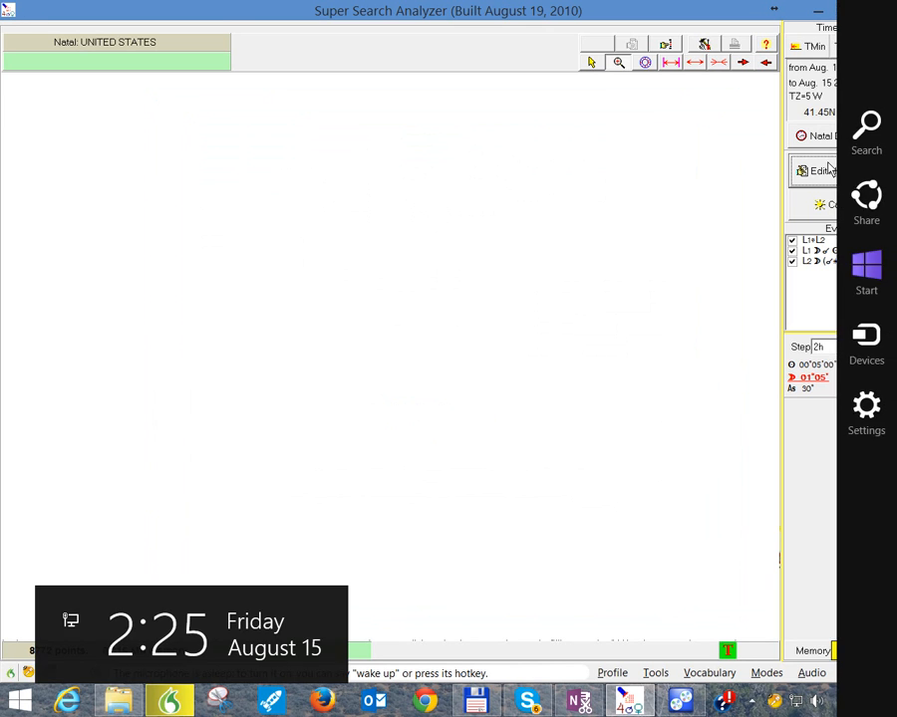
pyautogui.click(833, 205)
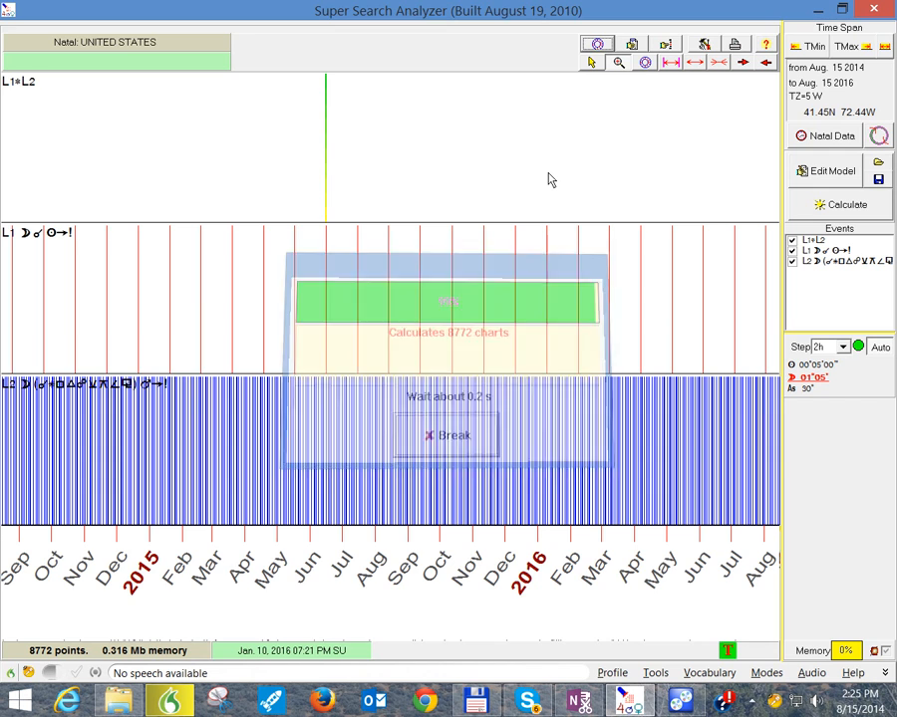
pyautogui.click(325, 191)
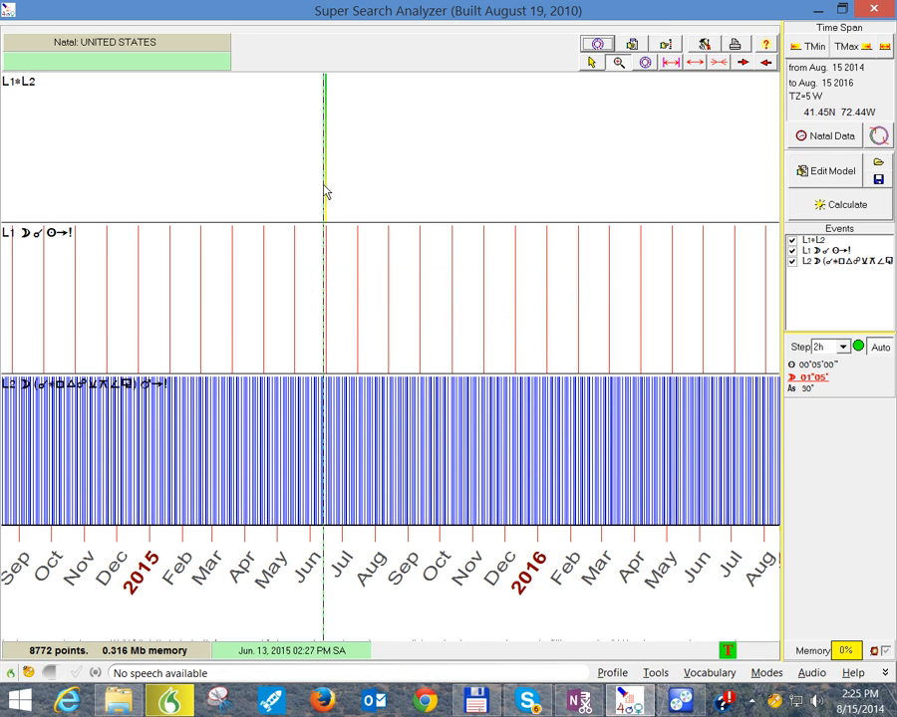
# Step: Replace event L2 so the transit Moon makes major and minor aspects to all transit planets, and leave the editor
pyautogui.click(822, 176)
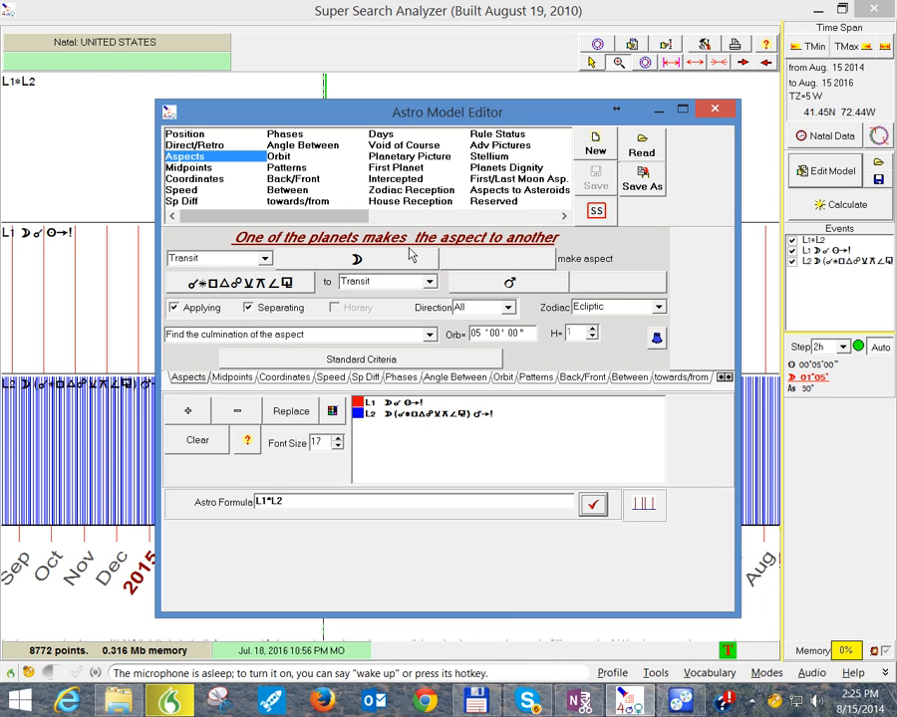
pyautogui.click(354, 267)
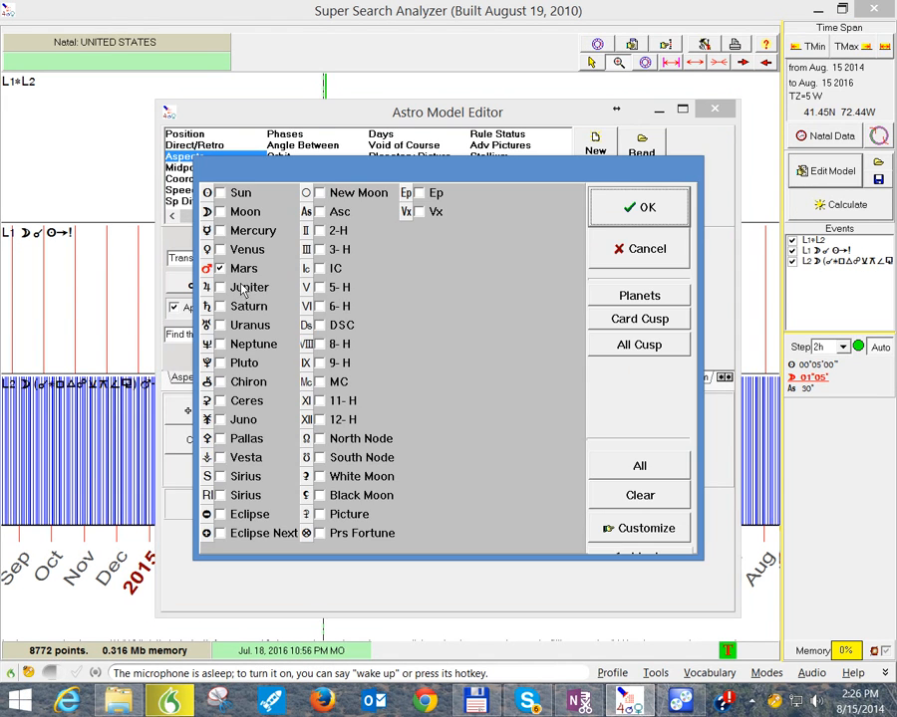
pyautogui.click(674, 298)
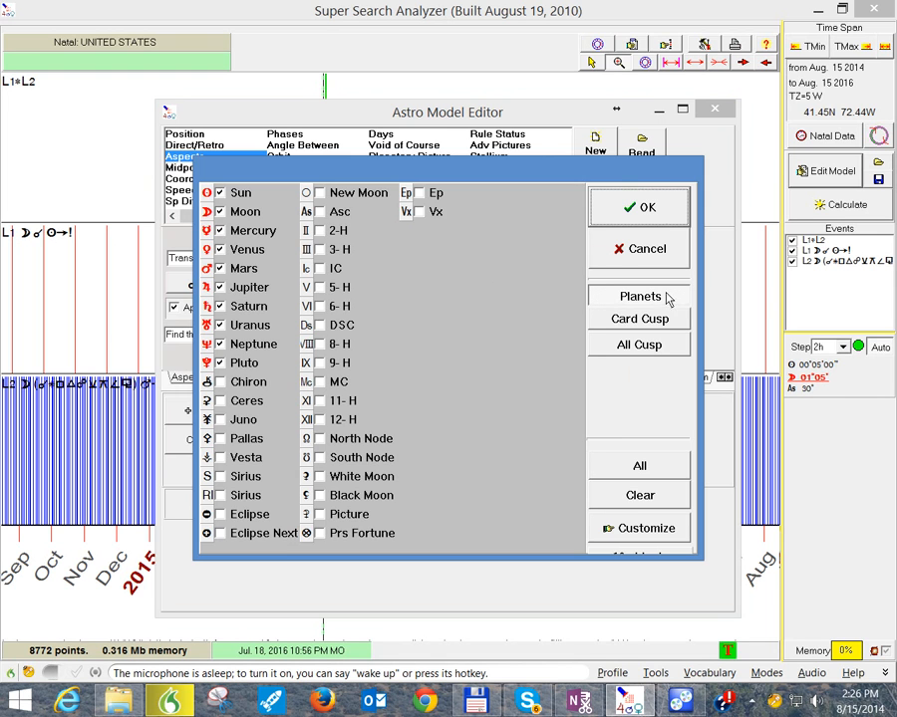
pyautogui.click(665, 203)
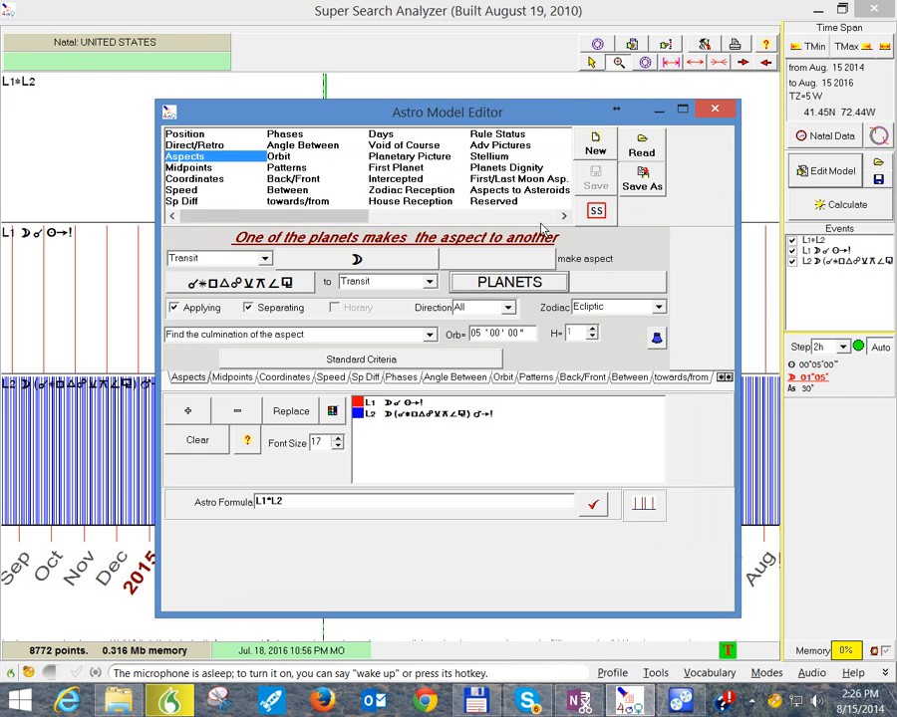
pyautogui.click(304, 410)
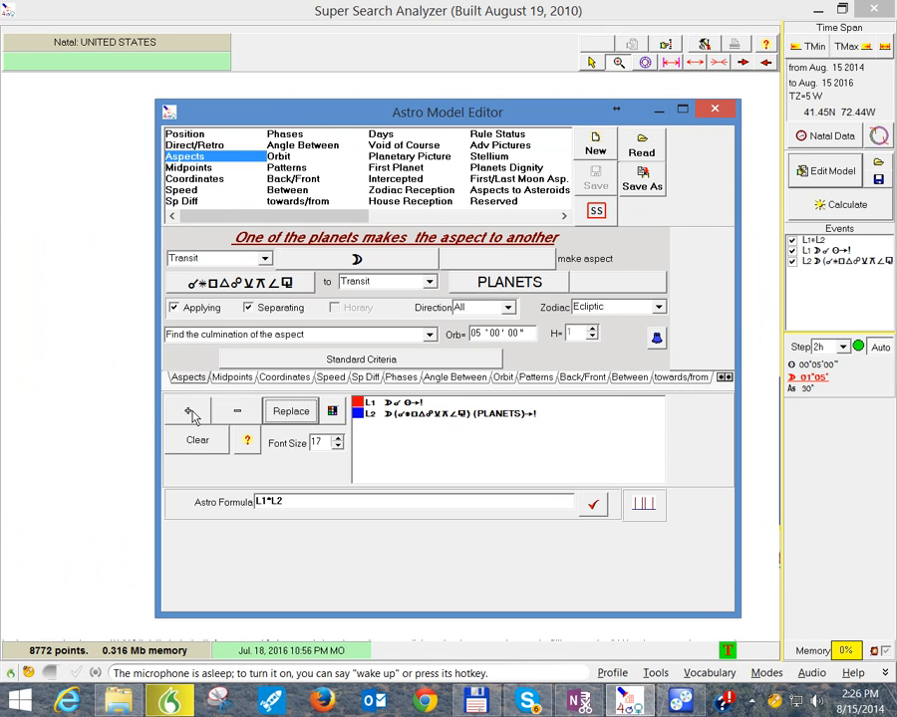
pyautogui.click(714, 108)
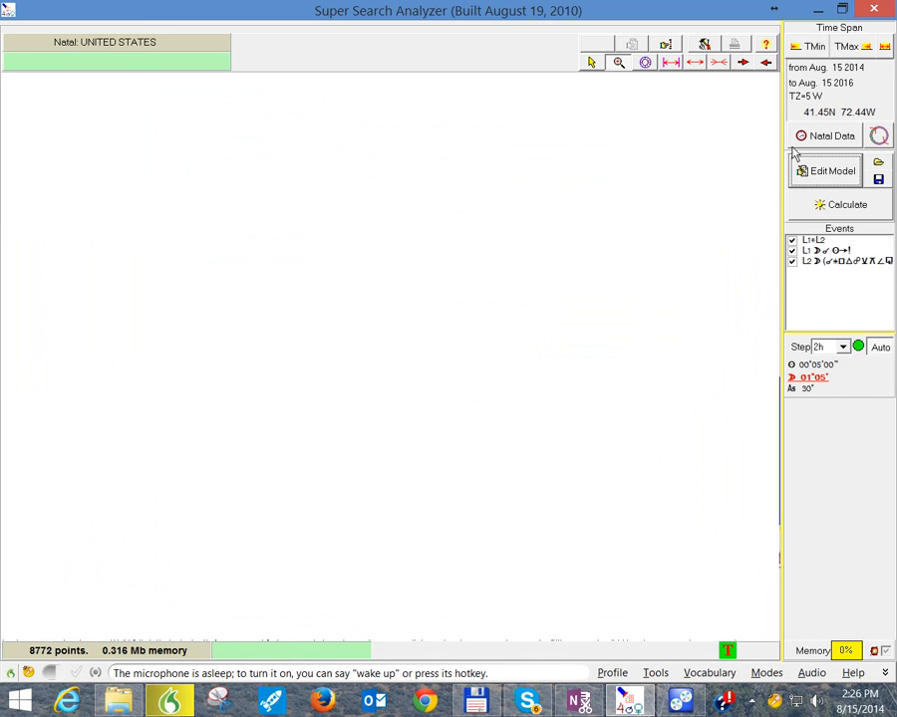
# Step: Calculate the model with the Planets event and zoom the graph in to August through November 2015
pyautogui.click(833, 211)
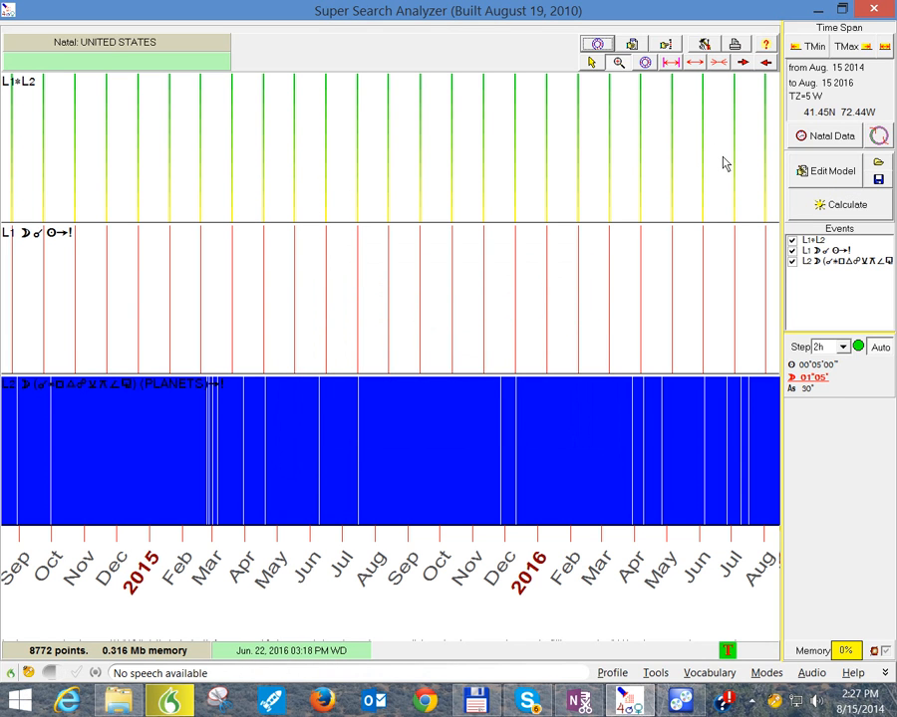
pyautogui.click(373, 160)
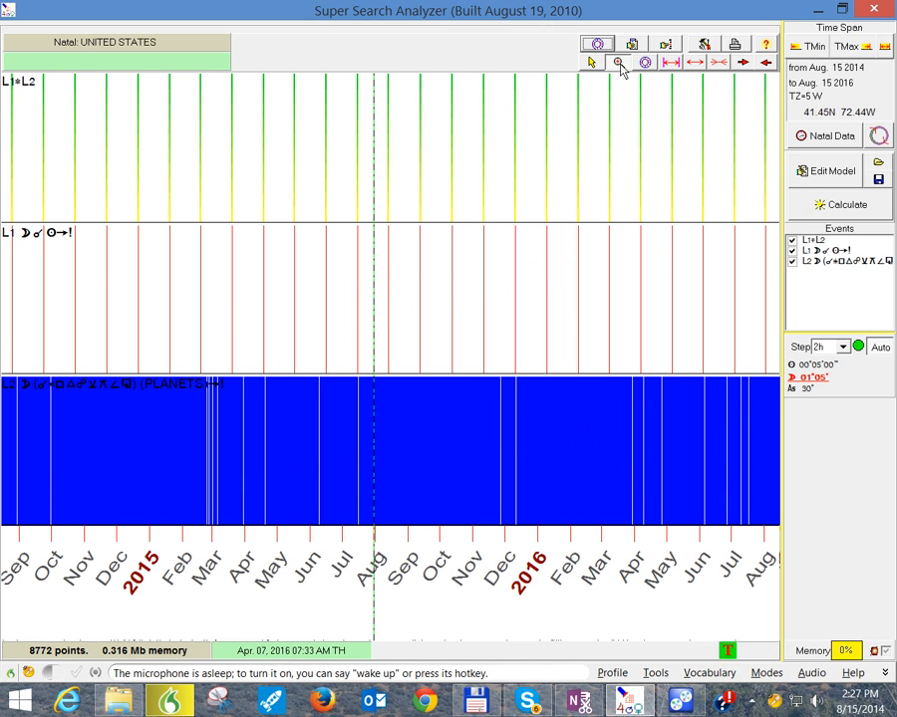
pyautogui.click(370, 152)
pyautogui.moveTo(403, 151); pyautogui.dragTo(496, 168)
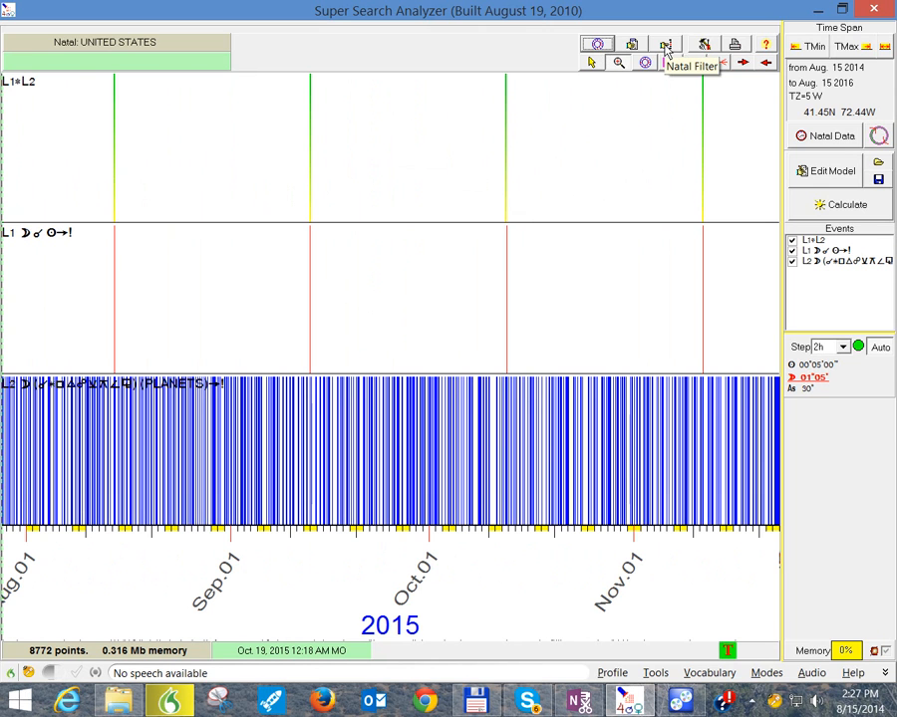
# Step: Examine the aspects and times at the October 2015 L1*L2 line, then mark the September 2015 line
pyautogui.click(632, 45)
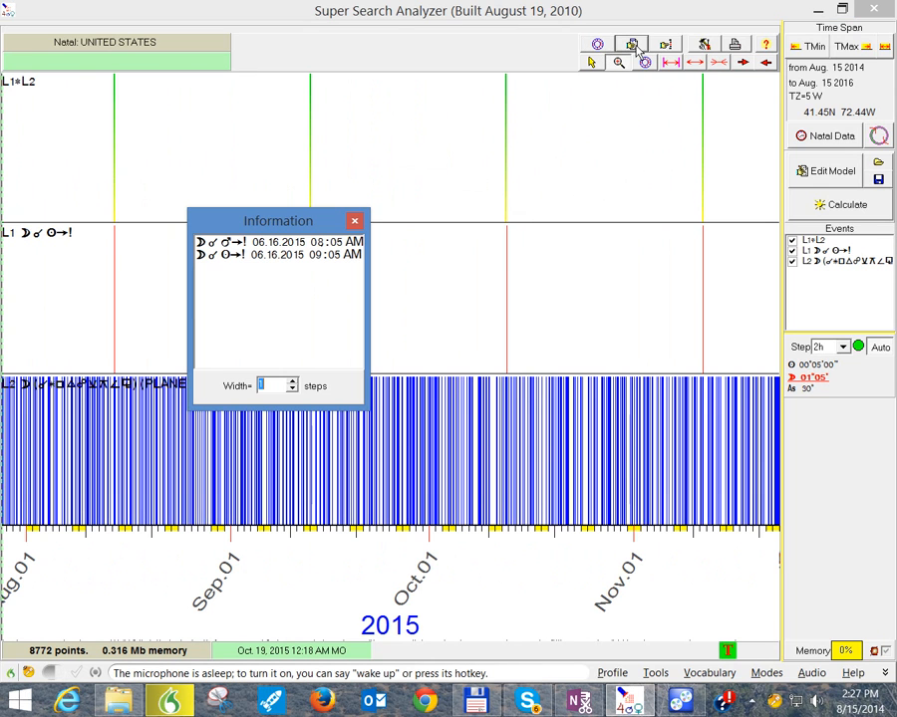
pyautogui.click(506, 145)
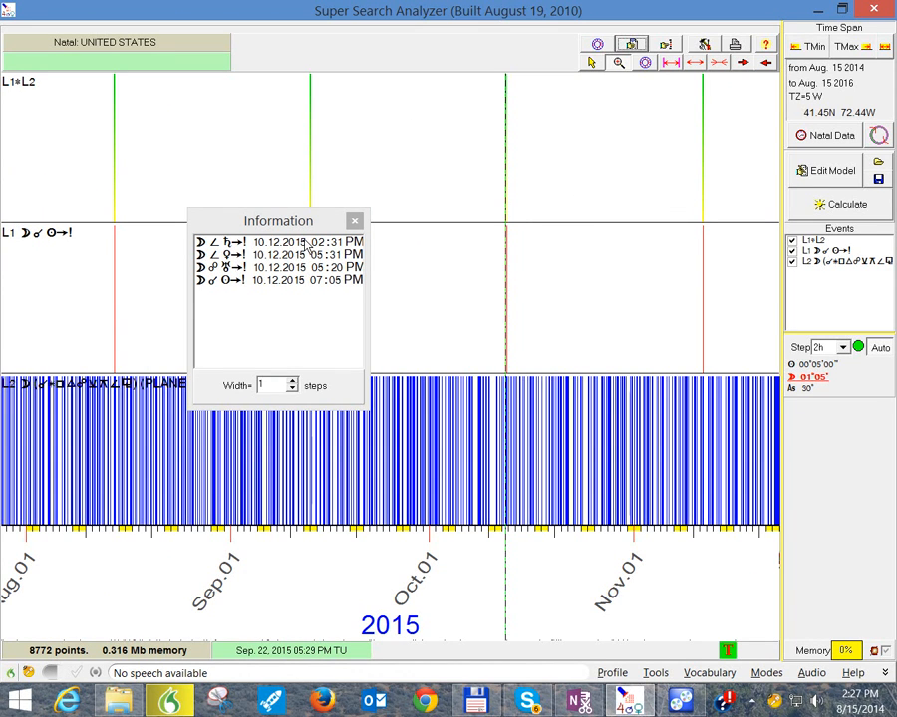
pyautogui.click(354, 220)
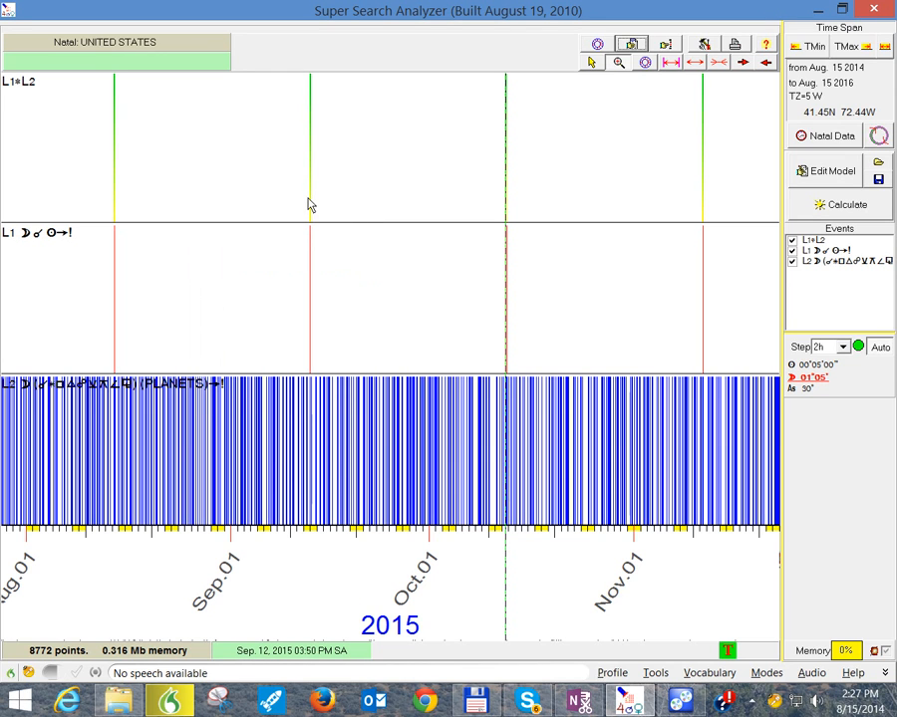
pyautogui.click(310, 202)
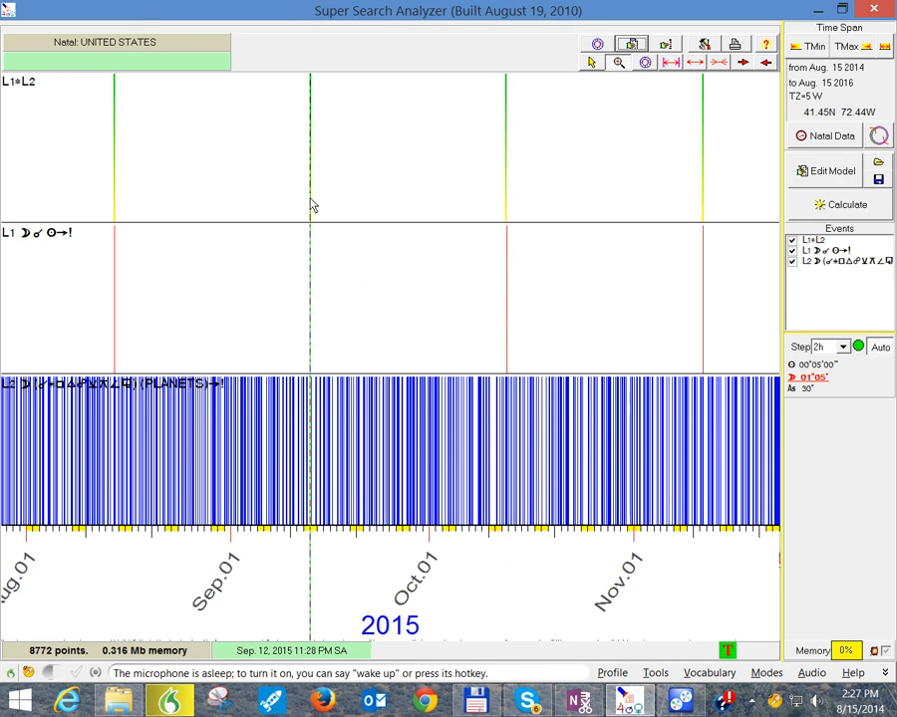
# Step: Read through the L1*L2 event dates in the Document Designer and leave it
pyautogui.click(735, 45)
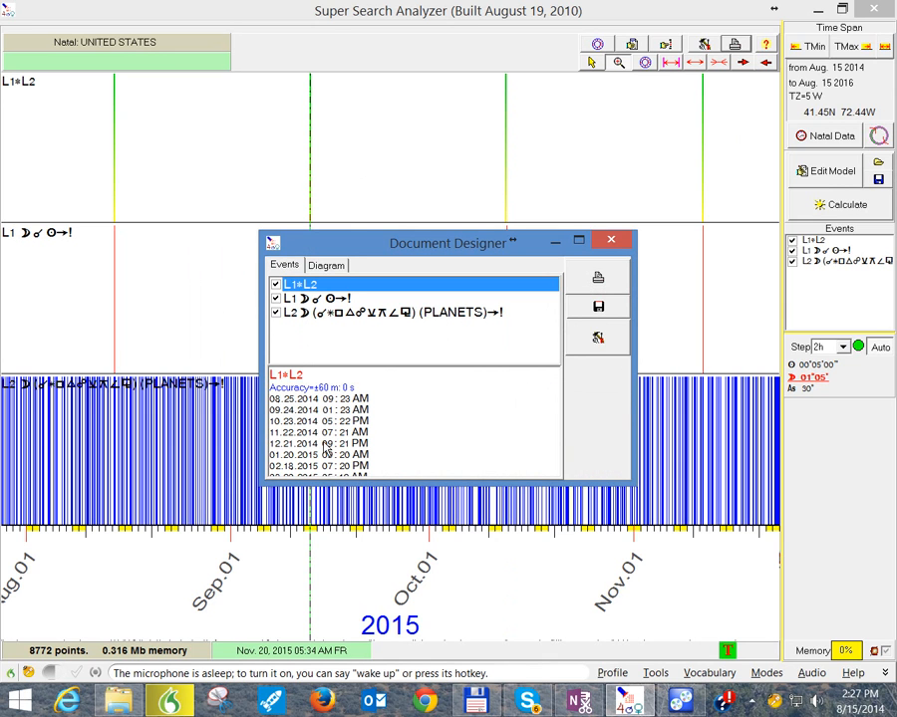
pyautogui.scroll(-3, 326, 450)
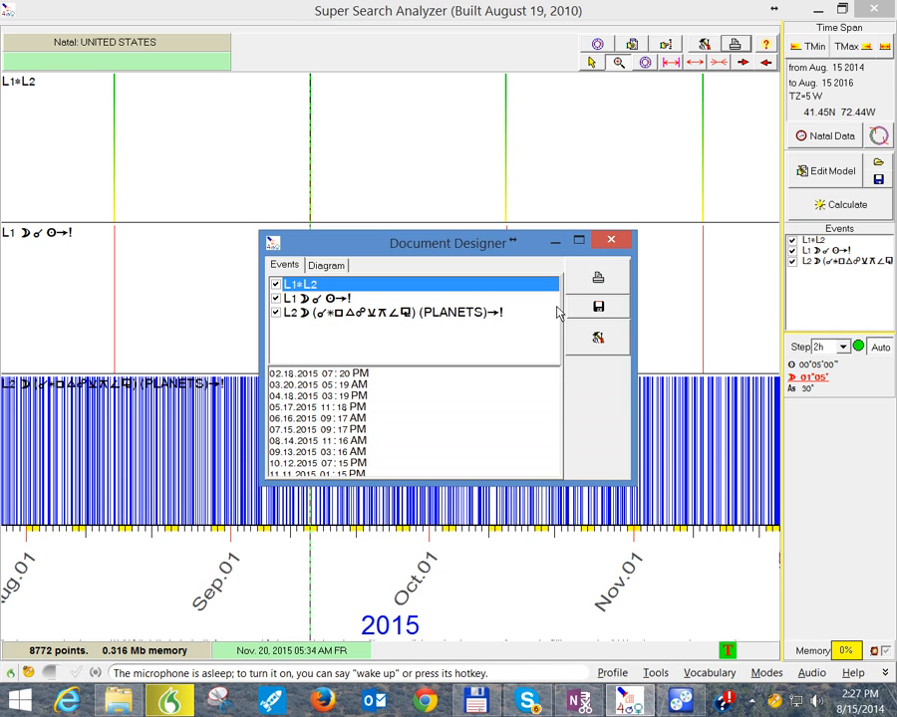
pyautogui.click(614, 240)
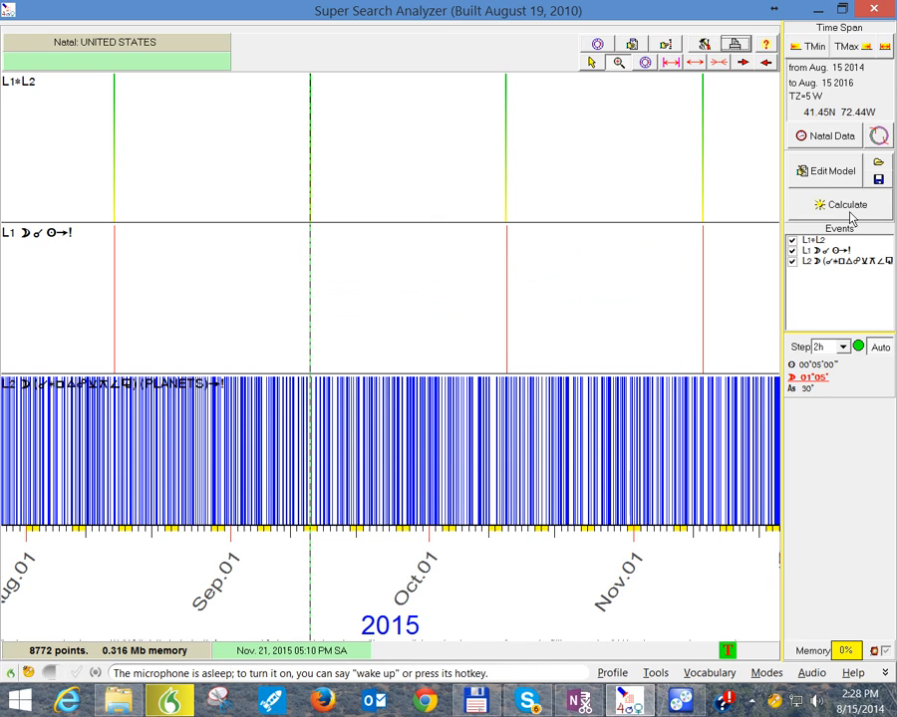
# Step: Clear all events from the astro model and recalculate to empty the graph
pyautogui.click(827, 175)
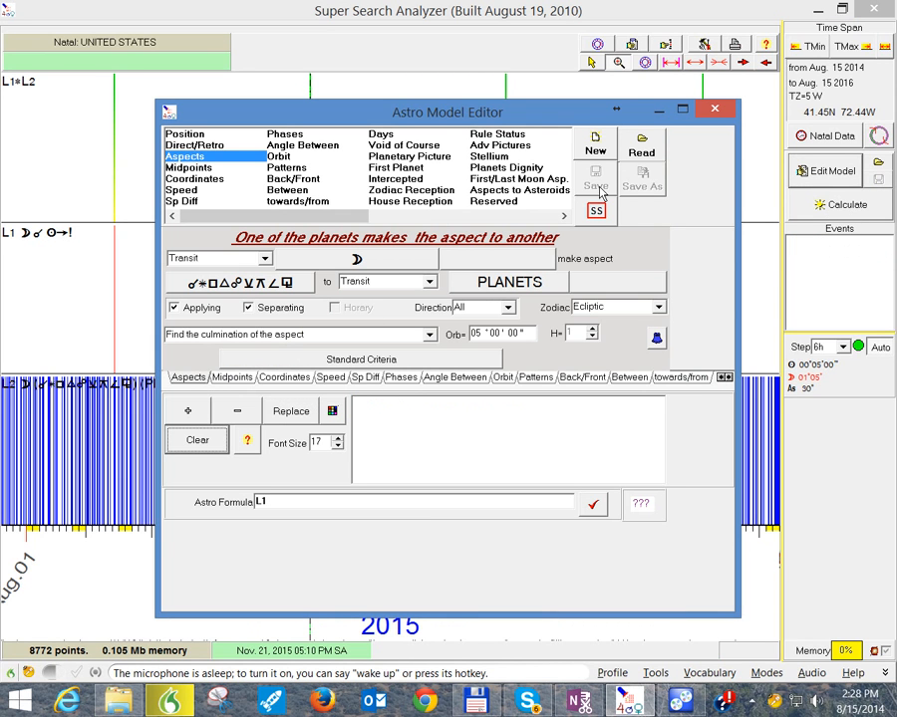
pyautogui.click(714, 109)
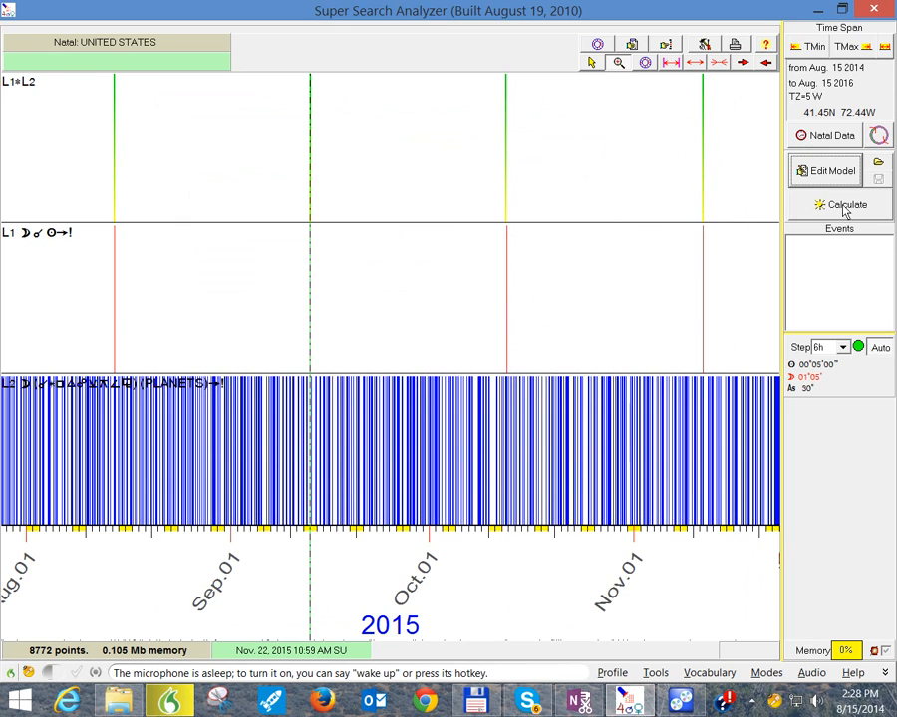
pyautogui.click(844, 207)
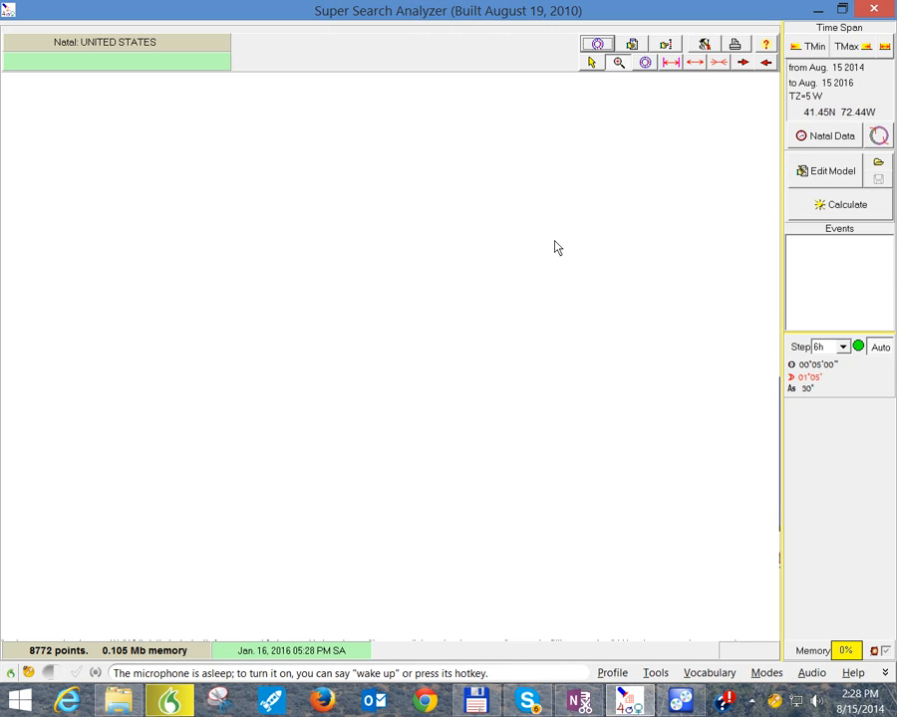
# Step: Look at the Charts Filter with the Murderer.MIL chart list and close it
pyautogui.click(666, 44)
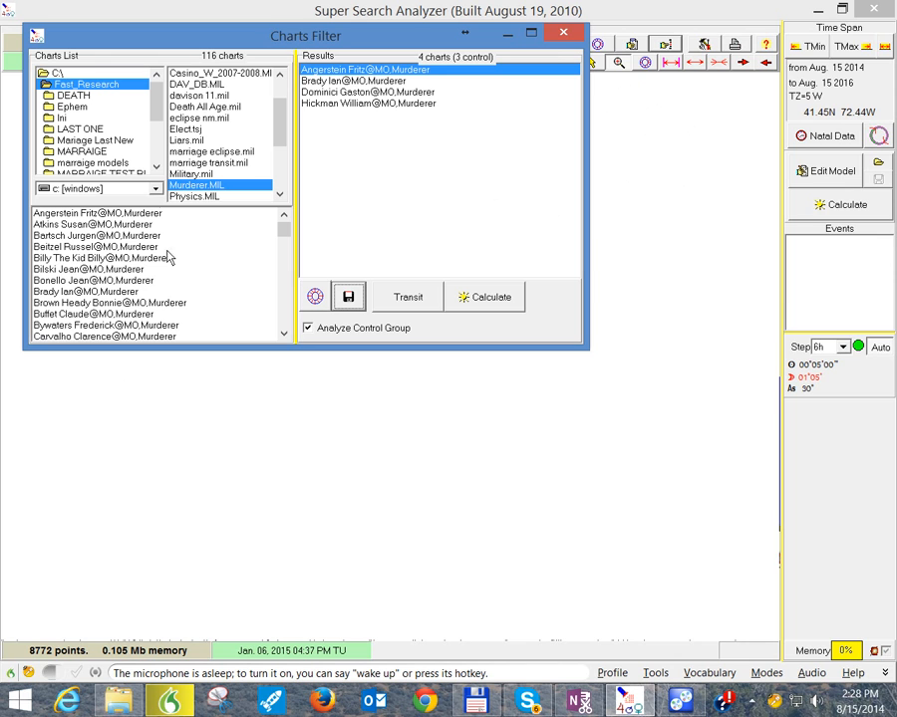
pyautogui.click(564, 37)
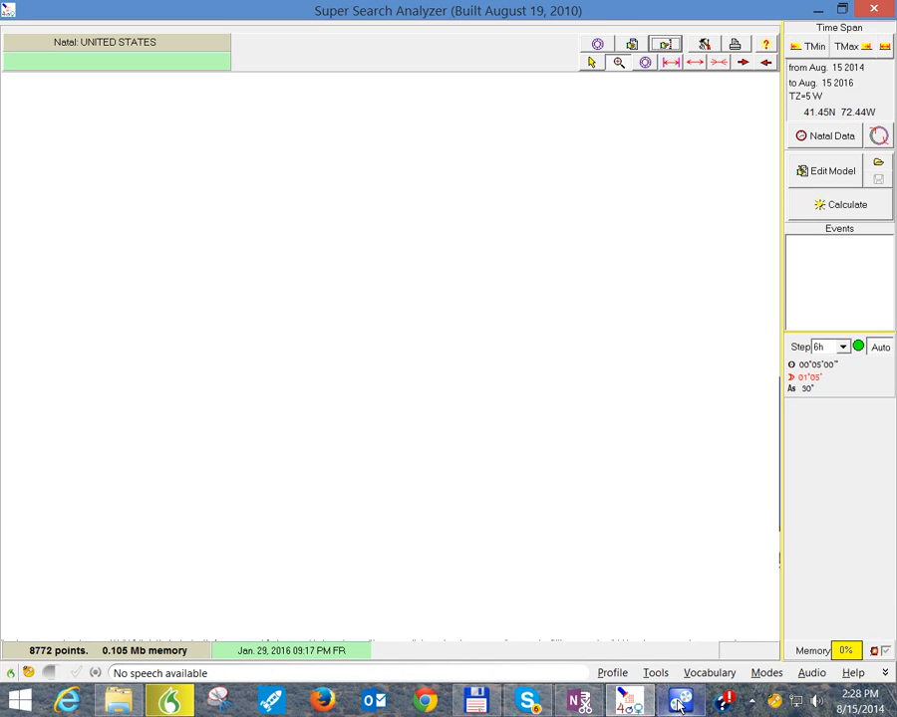
pyautogui.moveTo(680, 705)
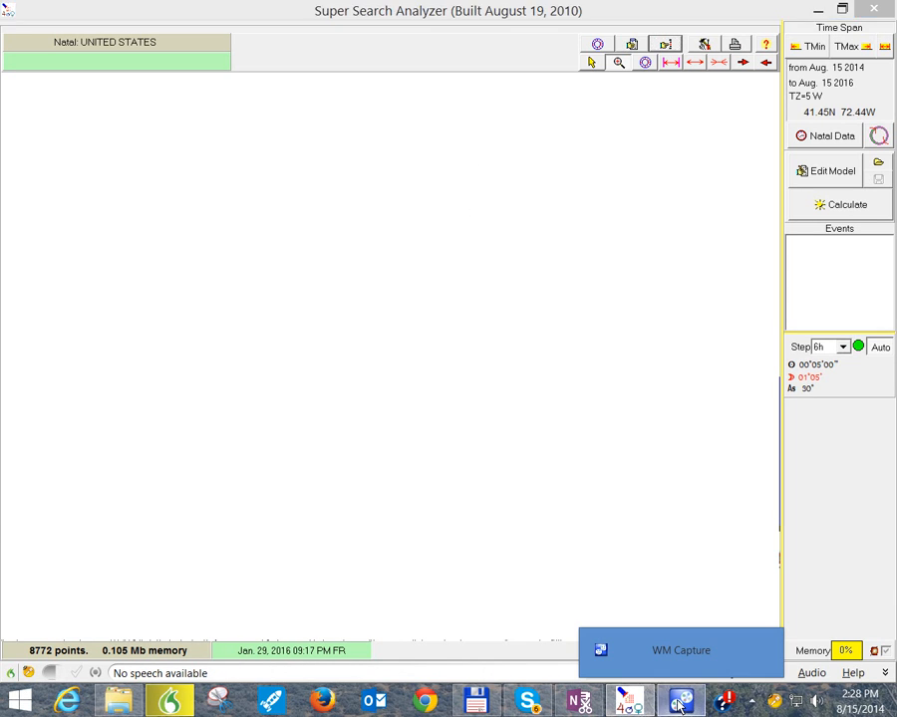
pyautogui.click(673, 655)
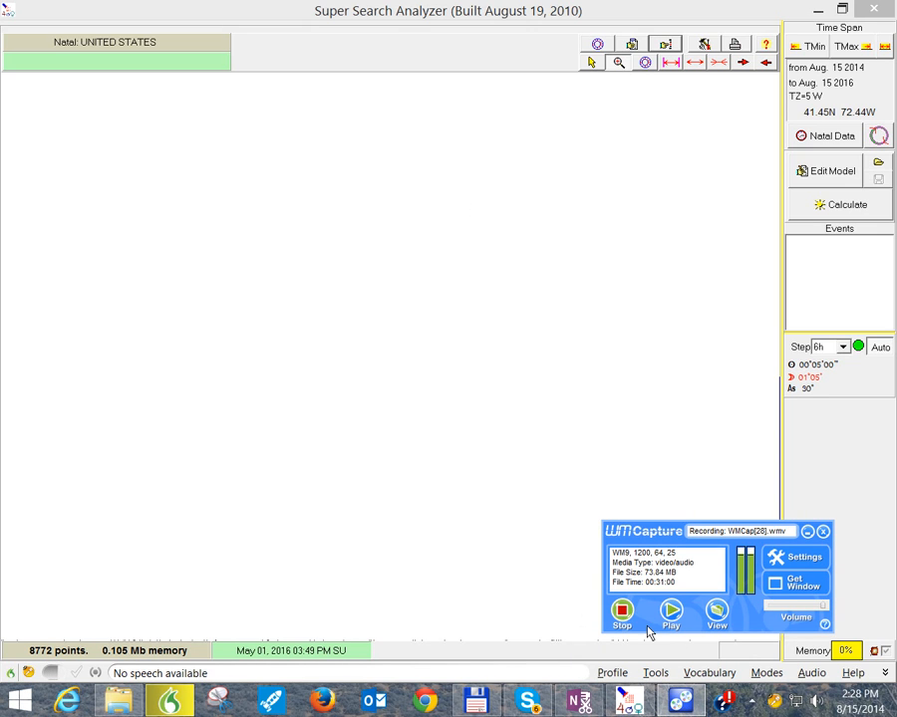